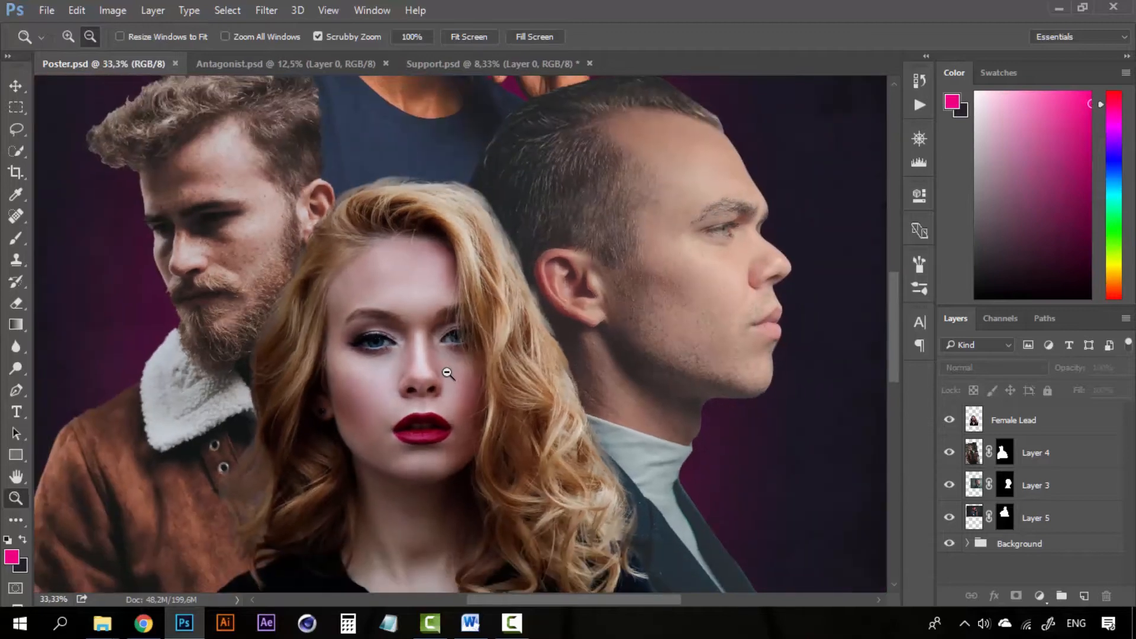
- Examine the arrangement of the four characters on the poster and the layers they are on
left_click(445, 370, "alt")
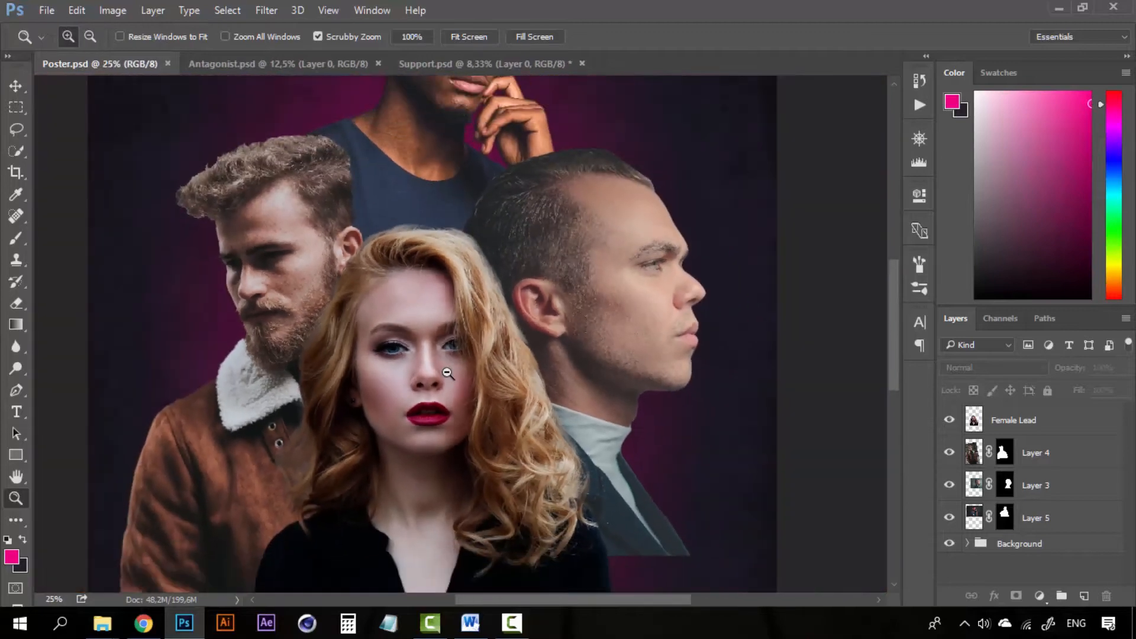
left_click(505, 333, "alt")
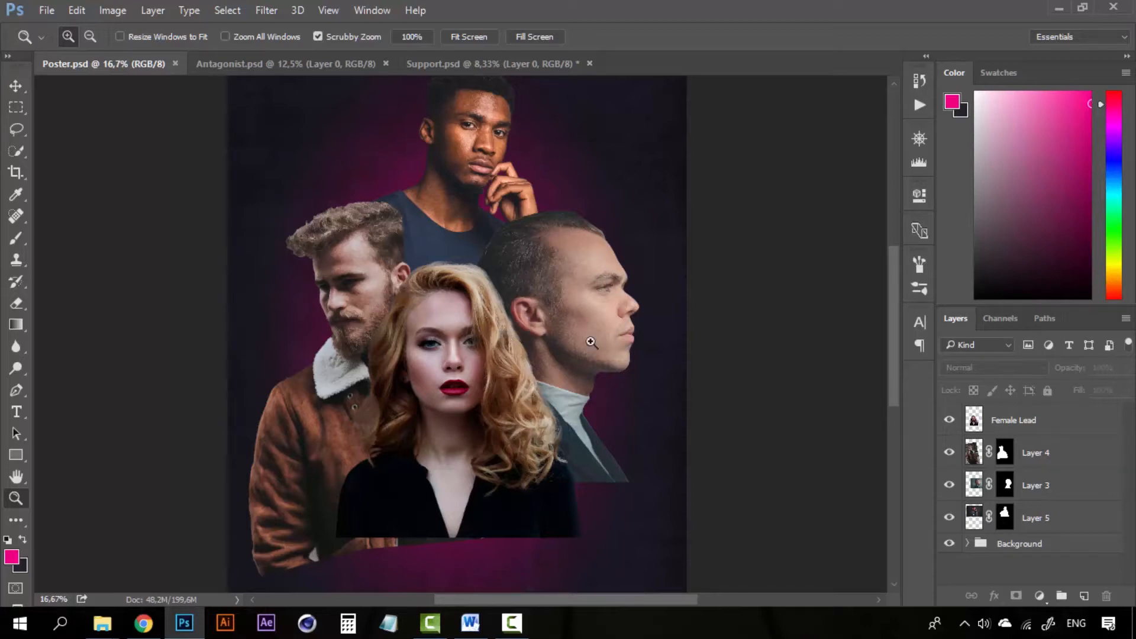
left_click(1018, 425)
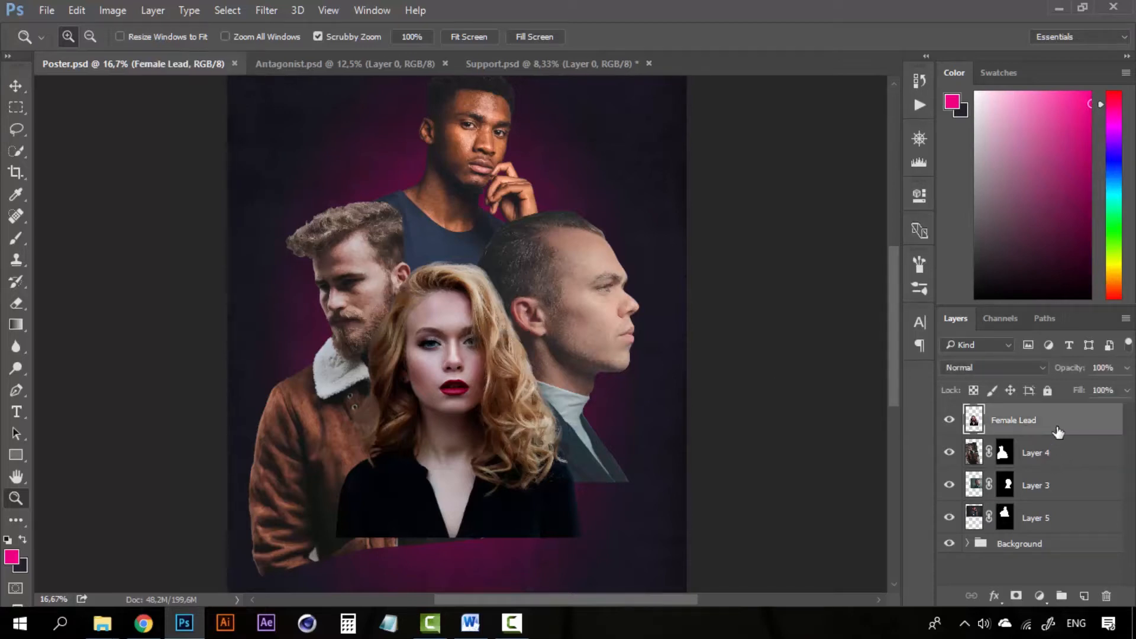
left_click(1037, 484)
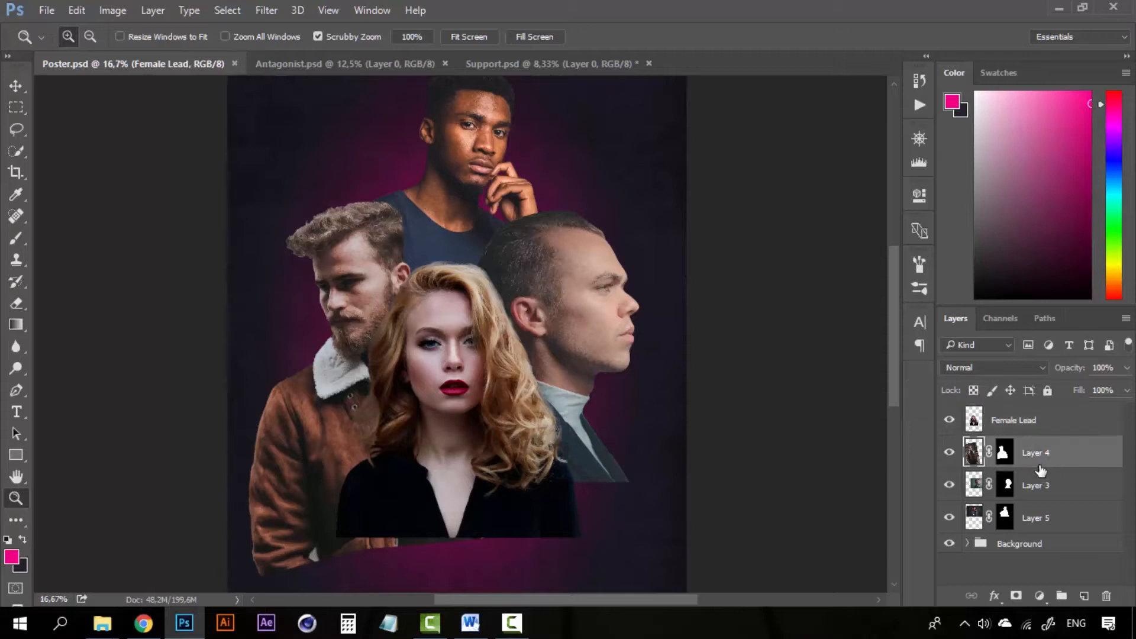
left_click(1034, 530)
left_click(1045, 426)
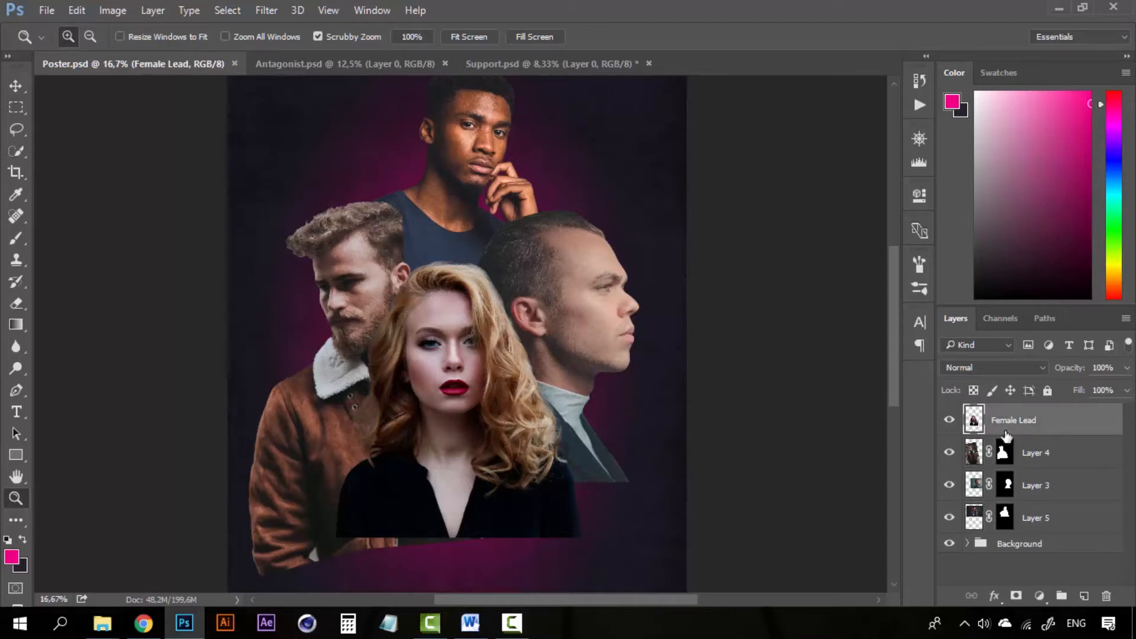
left_click(494, 313, "alt")
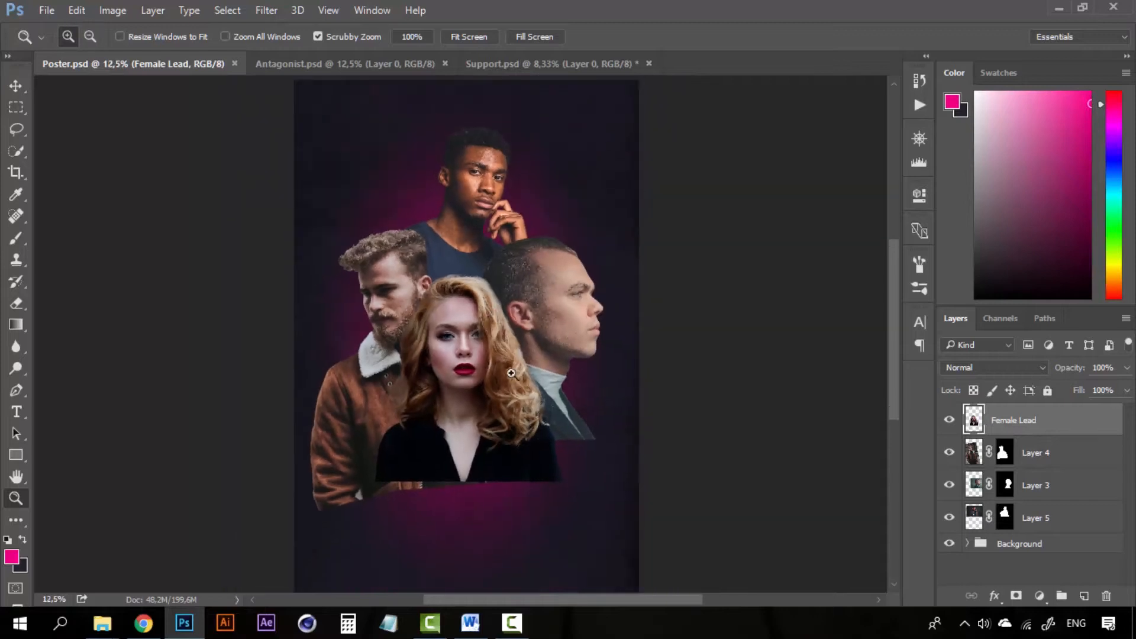
left_click(483, 287)
key("v")
left_click(827, 271)
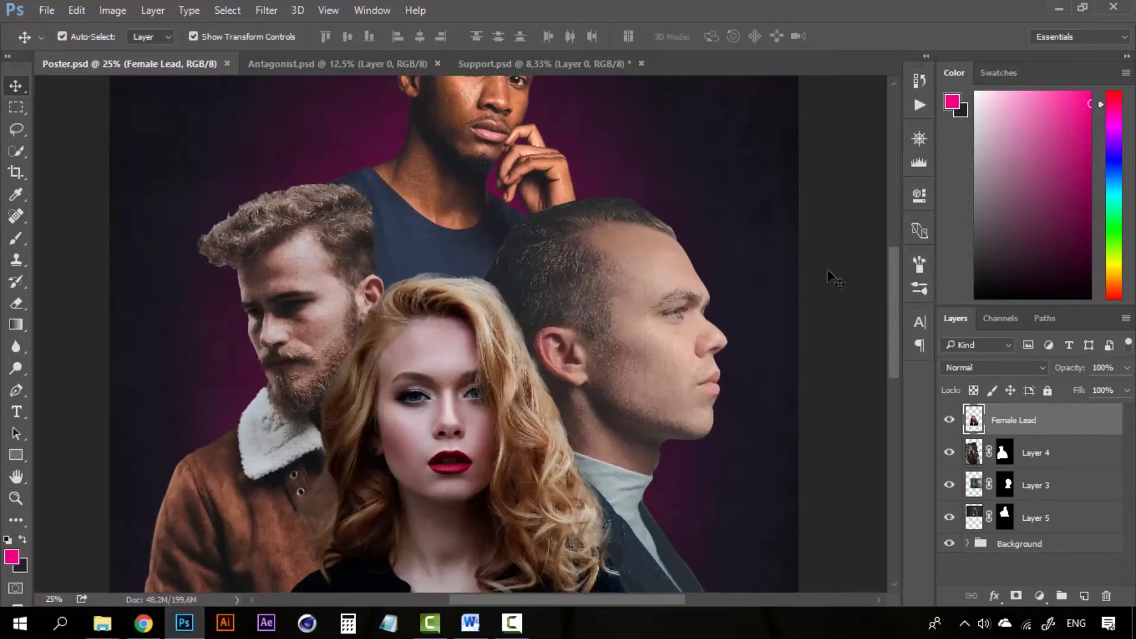
left_click_drag(624, 233, 623, 330)
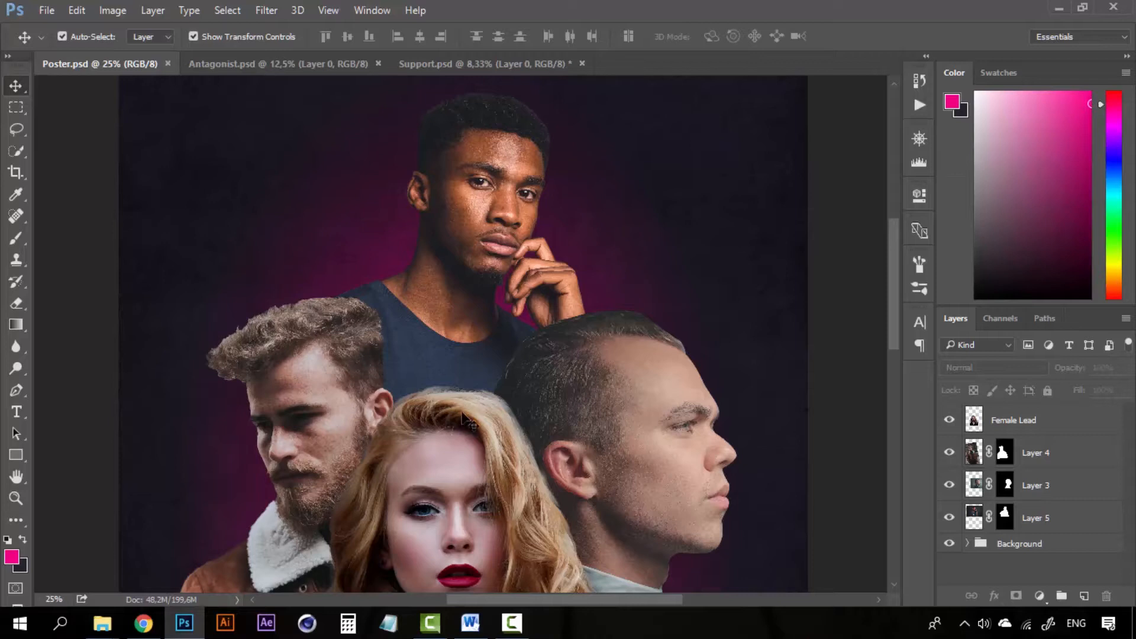
left_click_drag(463, 408, 475, 304)
key("z")
left_click(497, 374, "alt")
left_click(497, 374, "alt")
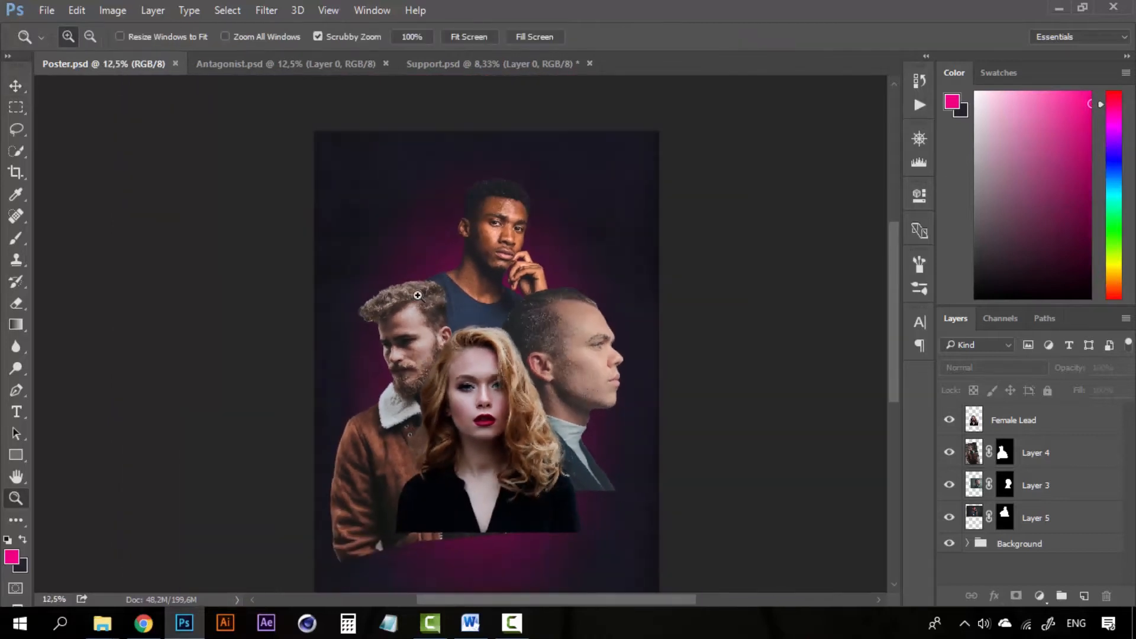
left_click(537, 318)
key("v")
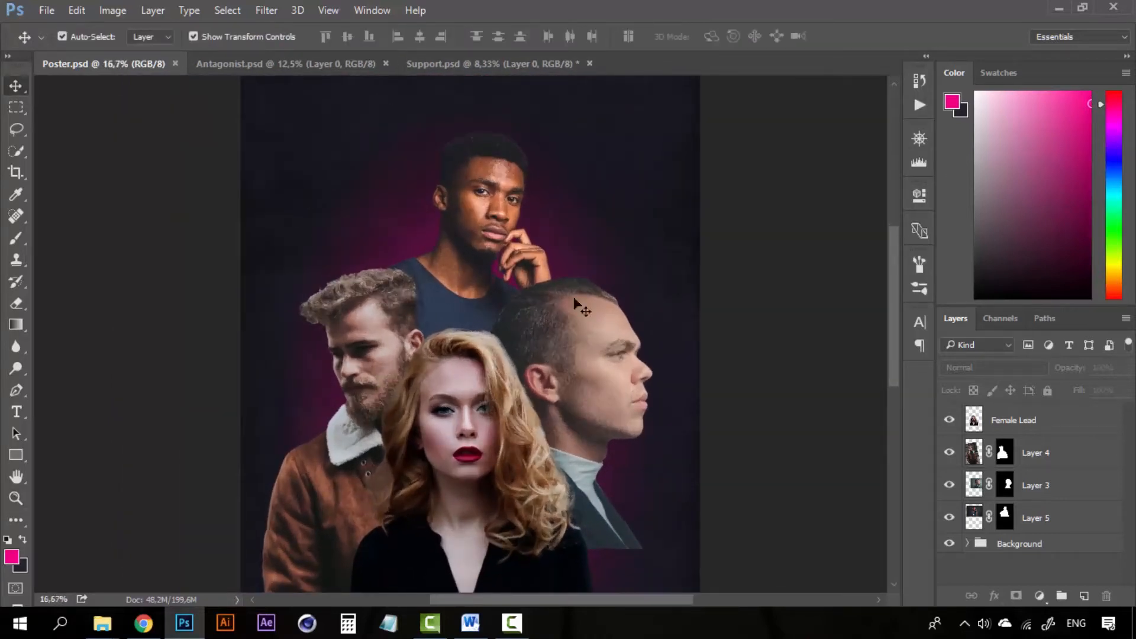
- Put the Female Lead layer into its own group named "Female Lead" and collapse the group
left_click(1033, 421)
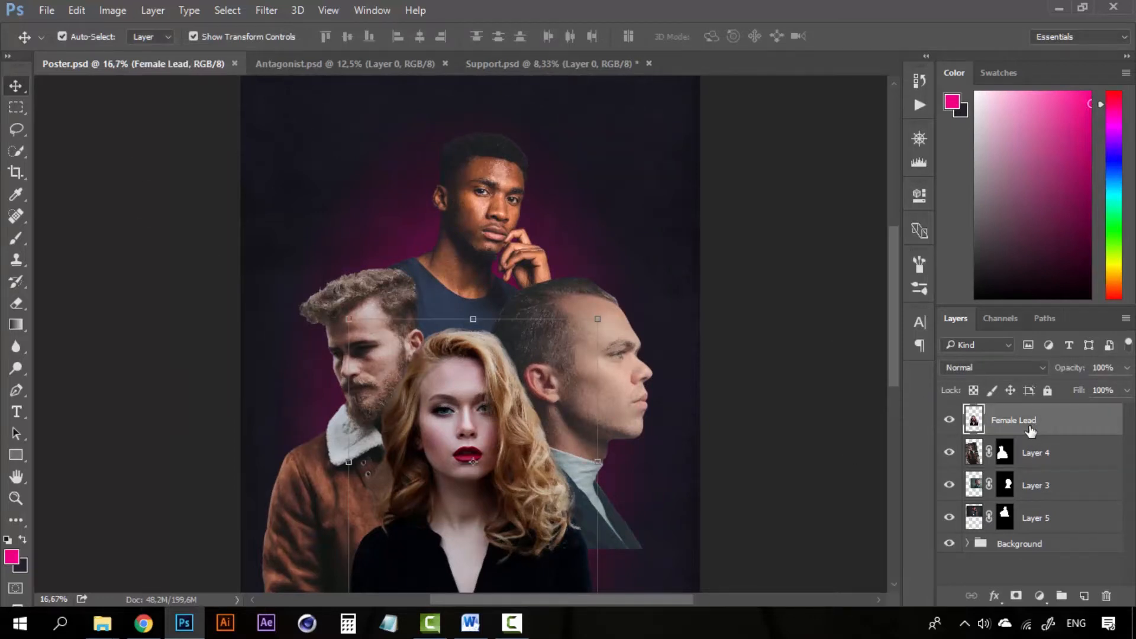
key("ctrl")
key("ctrl+g")
double_click(1018, 414)
type("F")
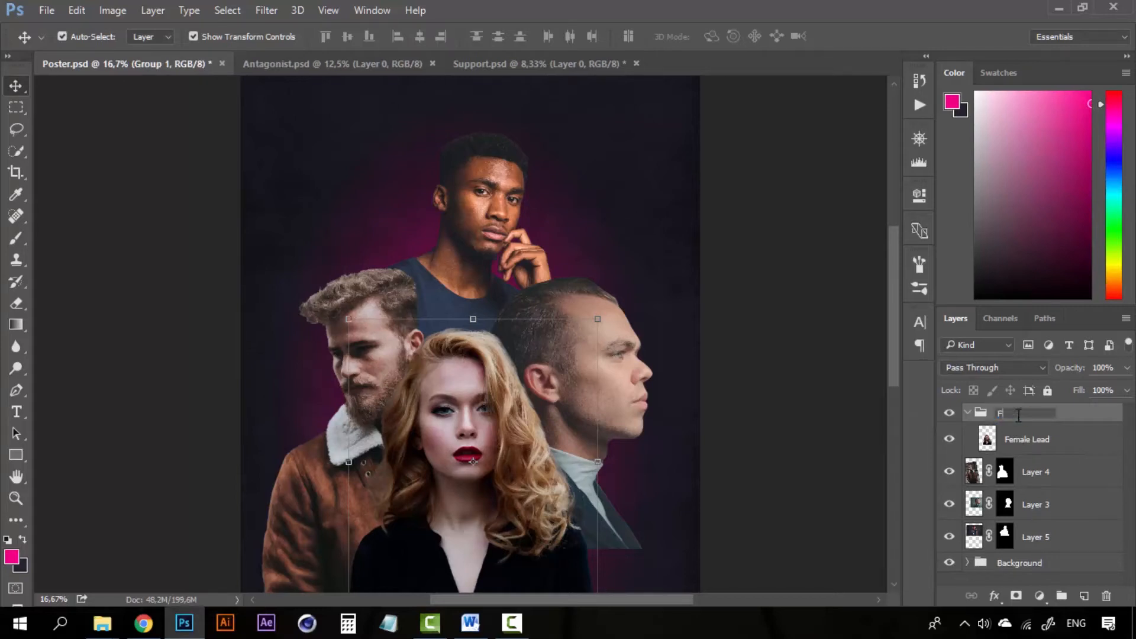
type("emale Lead")
key("Return")
left_click(968, 413)
- Group Layer 4, the bearded man in the brown jacket, under the name "Support" and collapse the group
left_click(1052, 451)
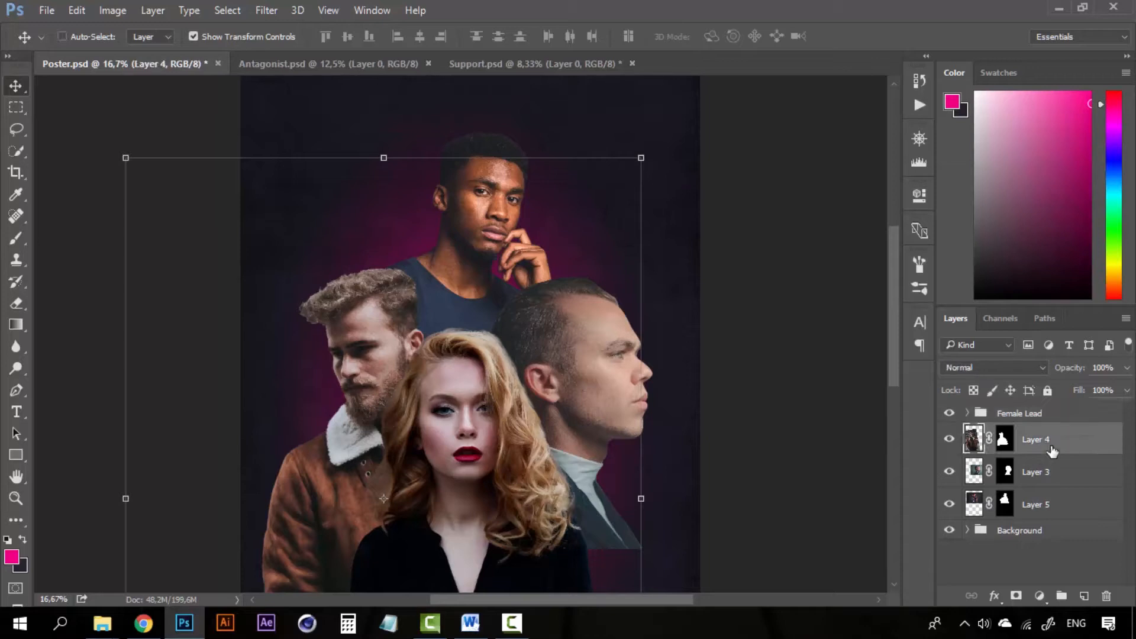
key("ctrl+g")
double_click(1023, 434)
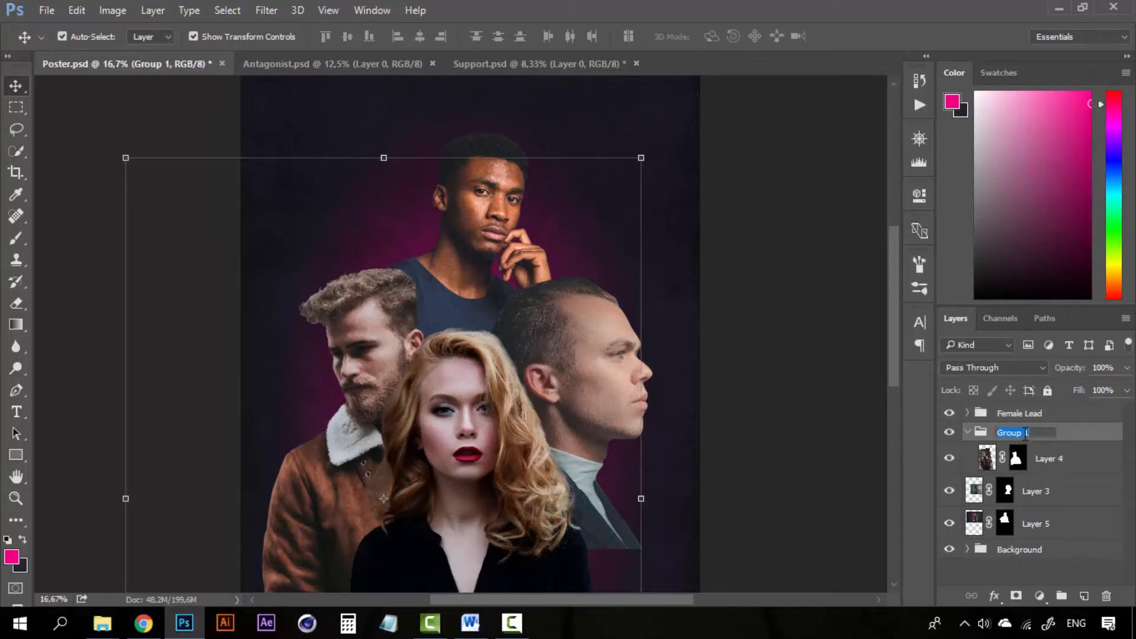
type("Support")
key("Return")
left_click(967, 433)
- Group Layer 3, the man in profile, under the name "Antagonist" and collapse the group
left_click(1079, 464)
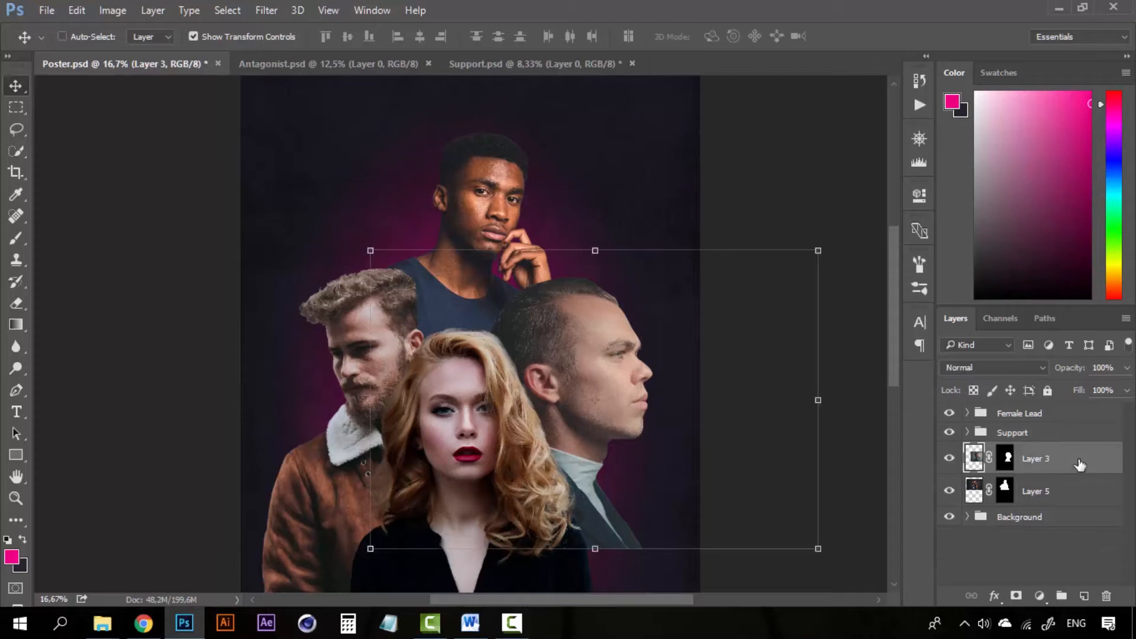
key("ctrl+g")
double_click(1024, 452)
type("A")
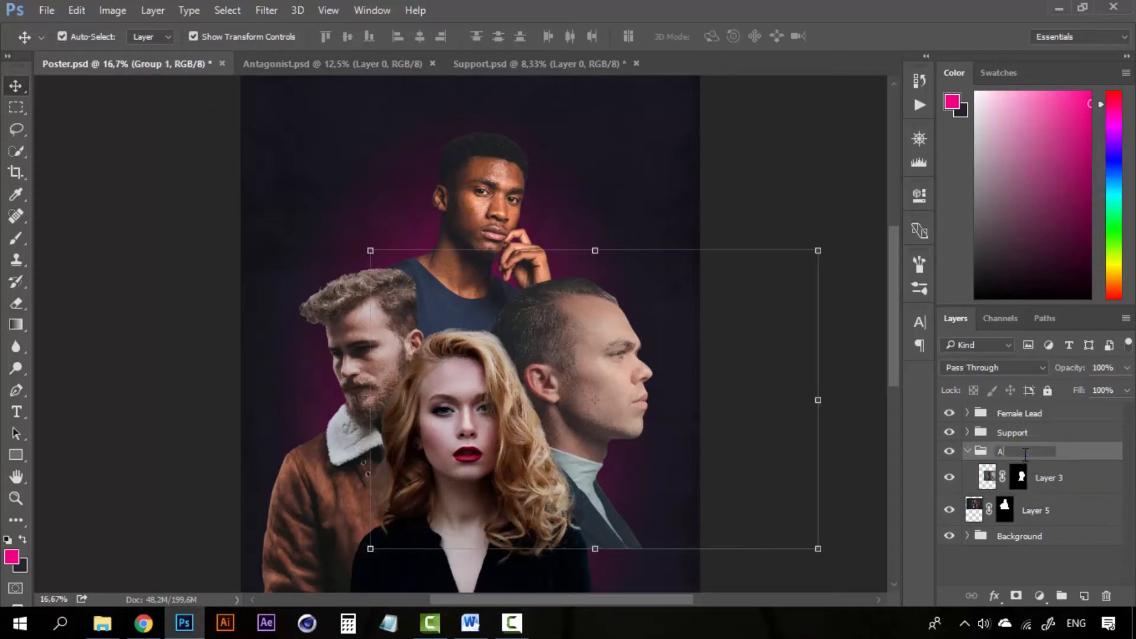
type("ntagonist")
key("Return")
left_click(967, 451)
- Group Layer 5, the man at the top of the poster, as "Male Lead", collapse the group and deselect it
left_click(1055, 478)
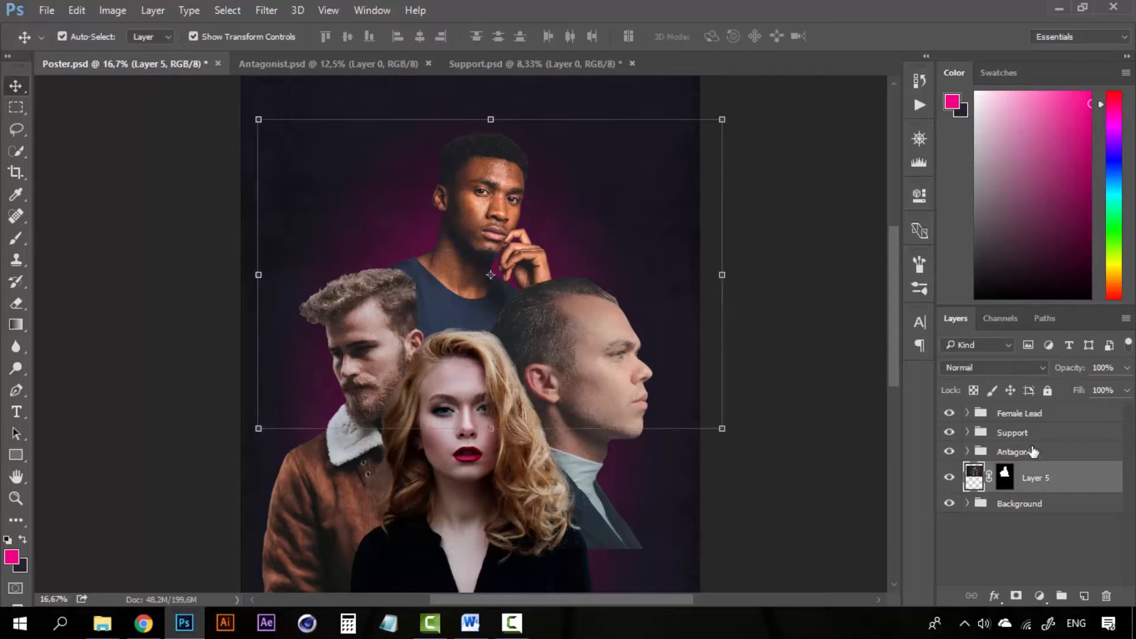
key("ctrl+g")
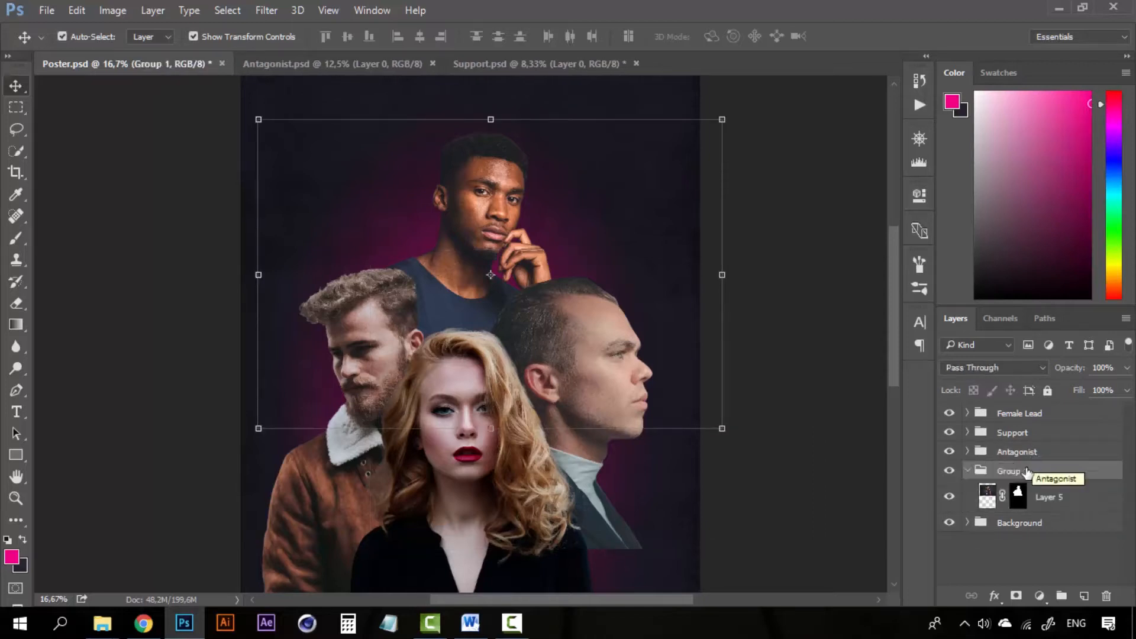
double_click(1020, 472)
type("Male")
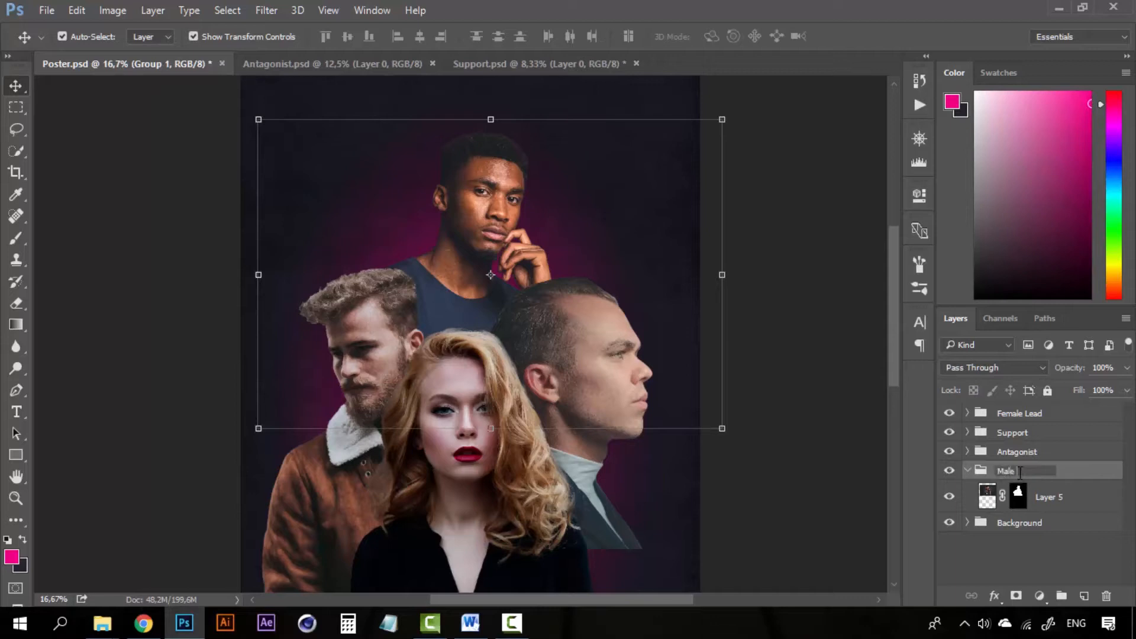
type(" Lead")
key("Return")
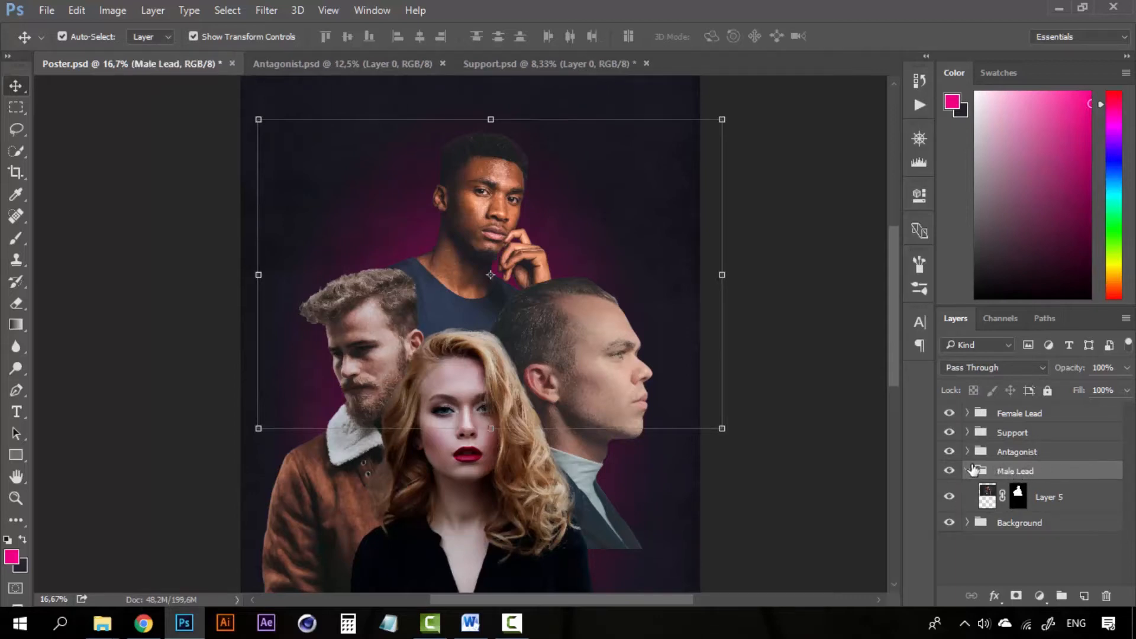
left_click(967, 471)
left_click(818, 345)
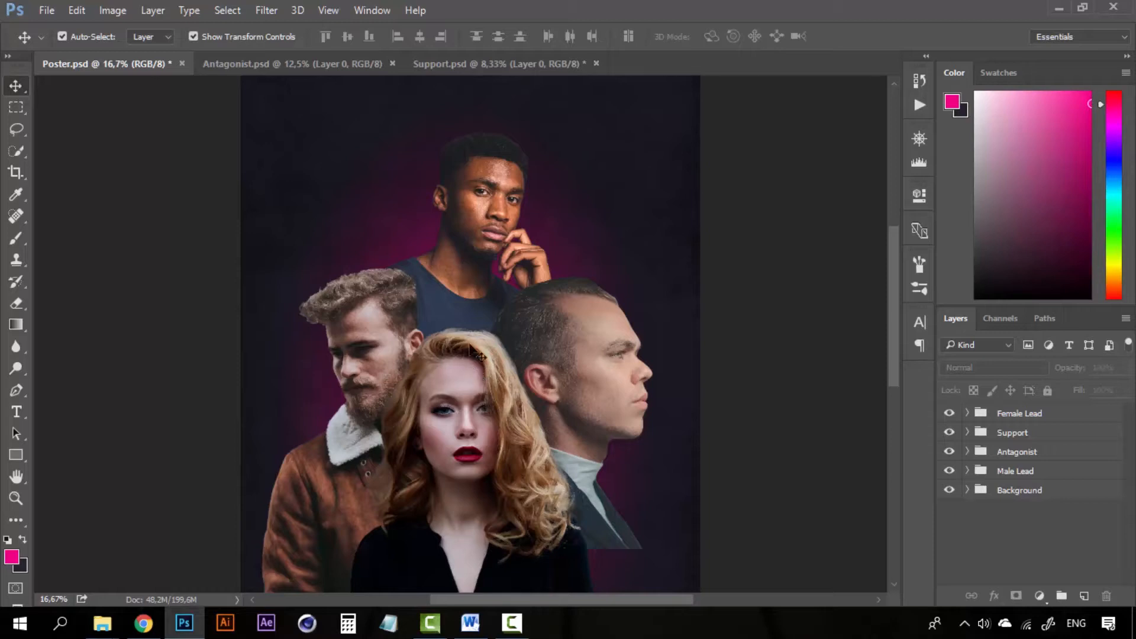
- Select the woman's layer in the Female Lead group and hide the Support, Antagonist and Male Lead groups
left_click(453, 368)
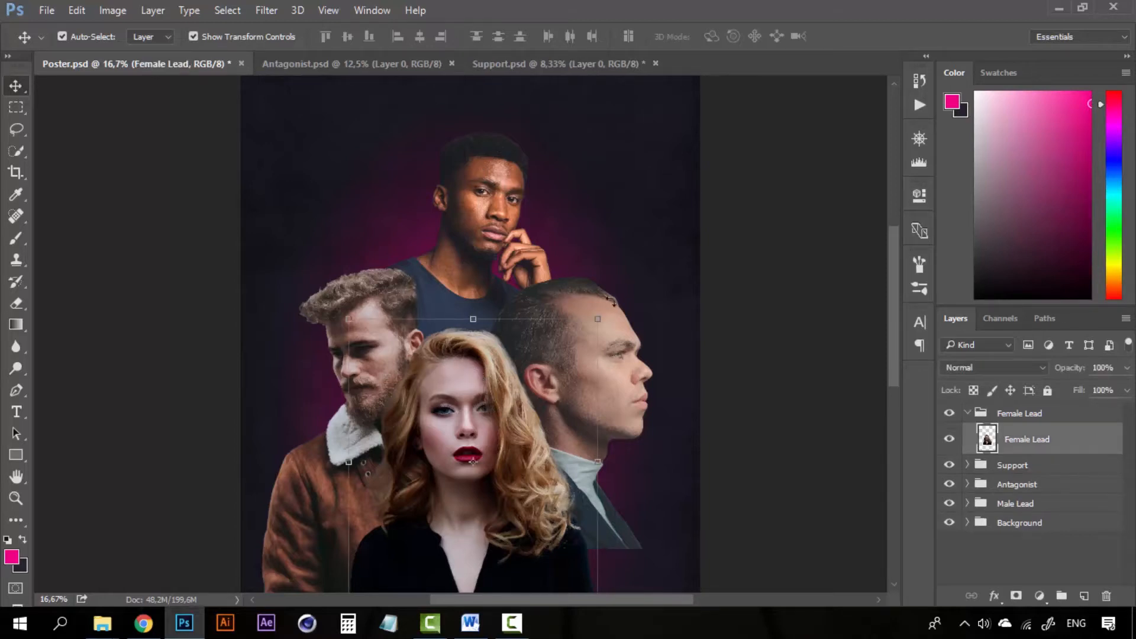
left_click_drag(510, 282, 537, 111)
key("z")
left_click(512, 232)
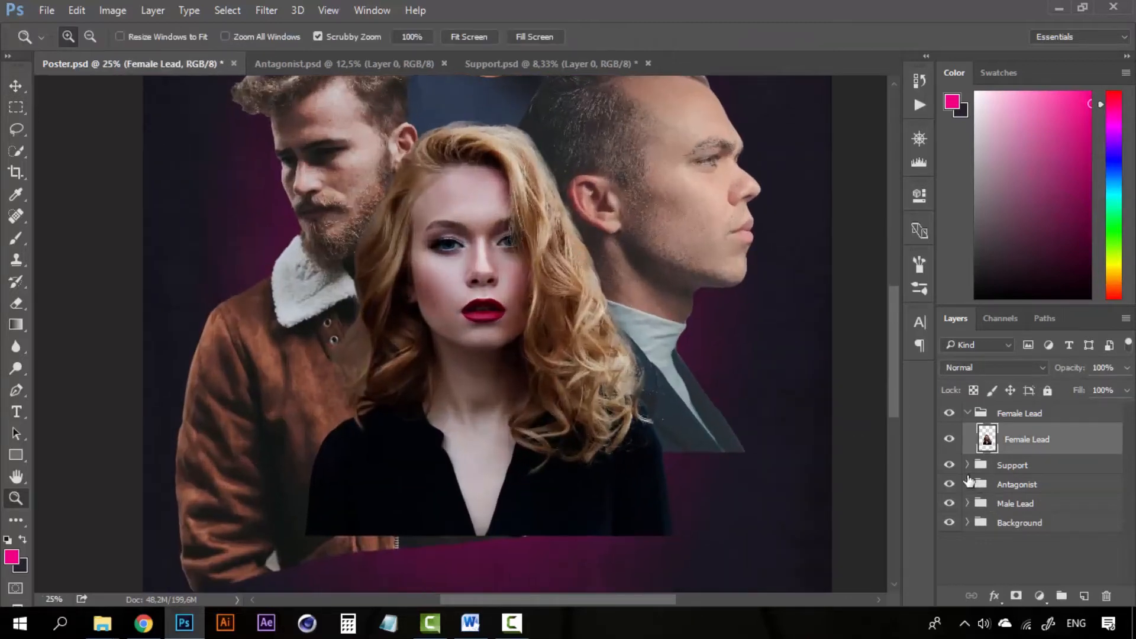
left_click_drag(950, 480, 950, 496)
left_click(533, 223)
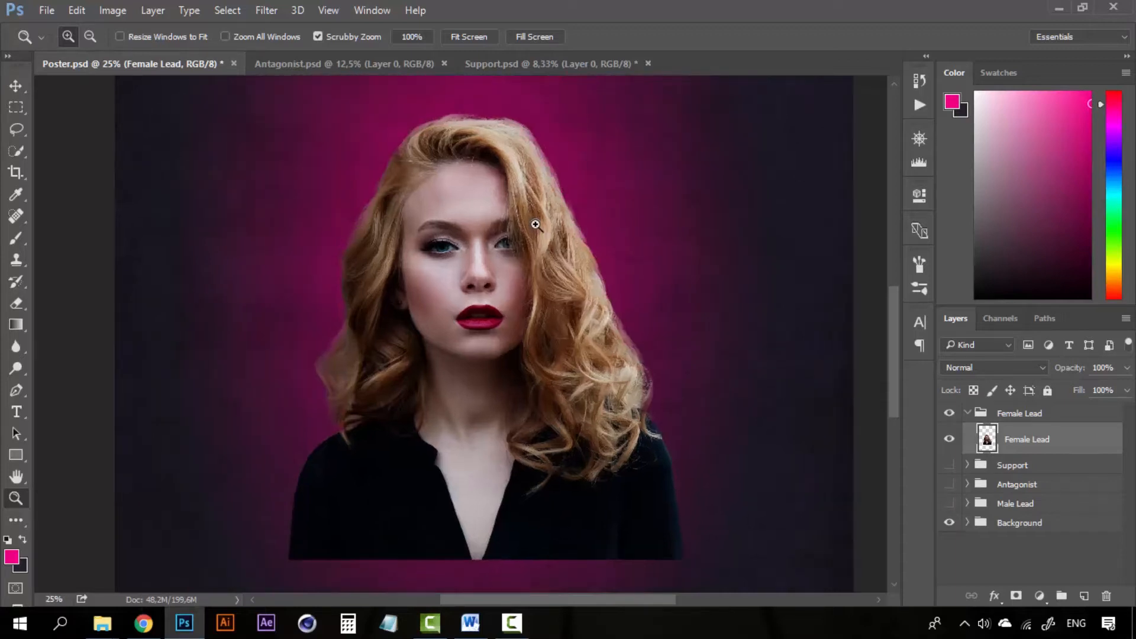
left_click(535, 225, "alt")
key("v")
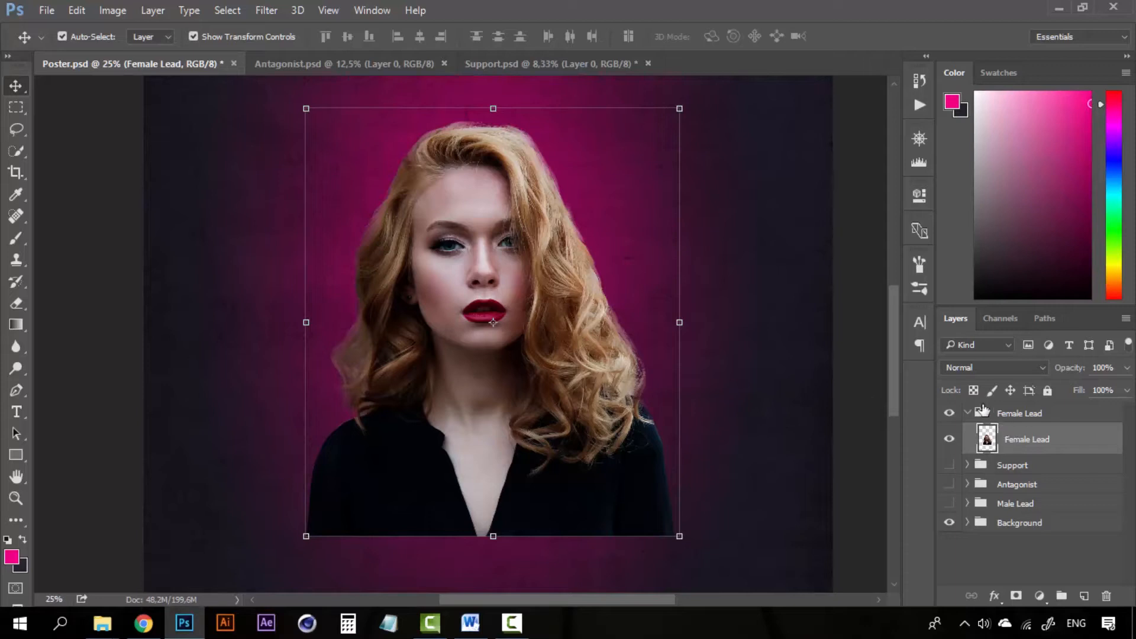
key("z")
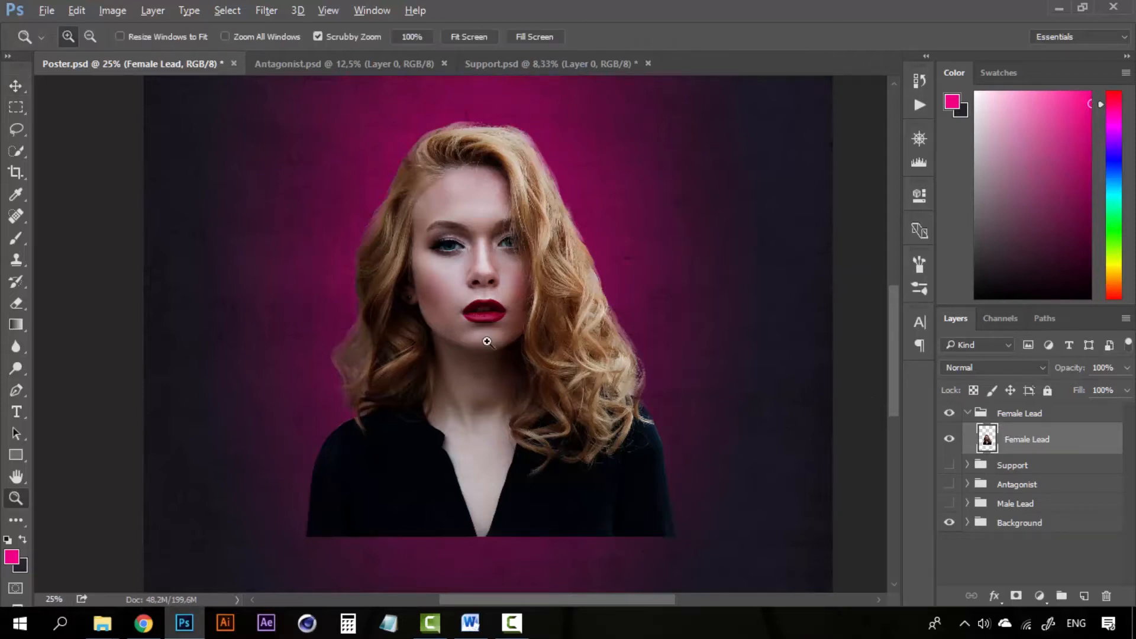
left_click(490, 340, "alt")
left_click(490, 340)
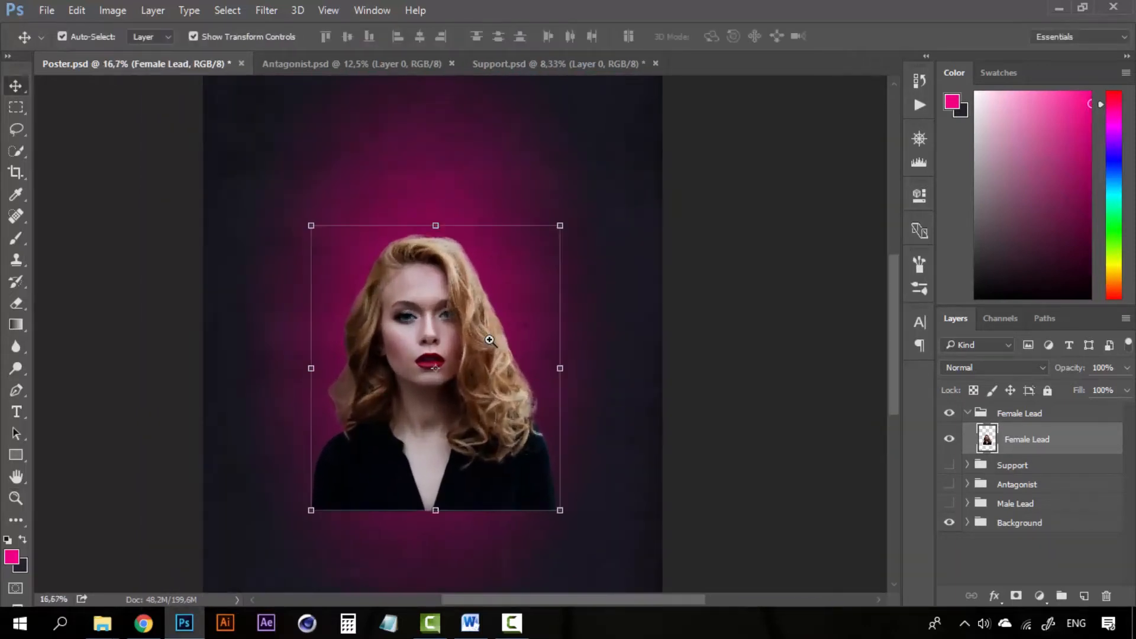
key("z")
left_click(449, 353)
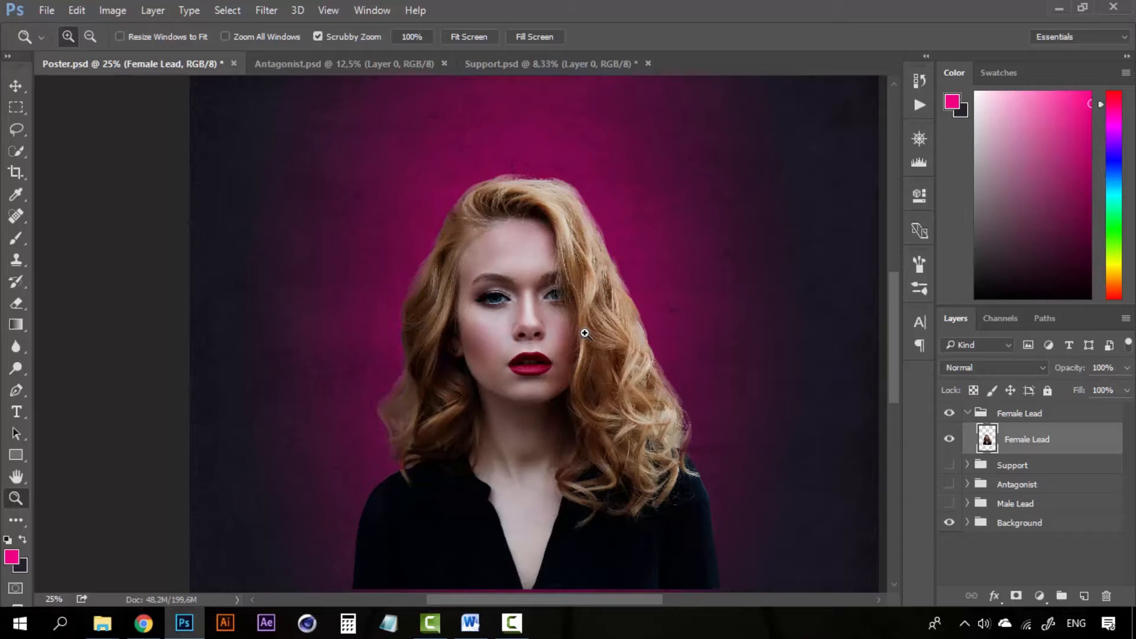
- Try the Color Halftone filter with a maximum radius of 8 pixels on the Female Lead layer and undo it
left_click(276, 10)
mouse_move(370, 253)
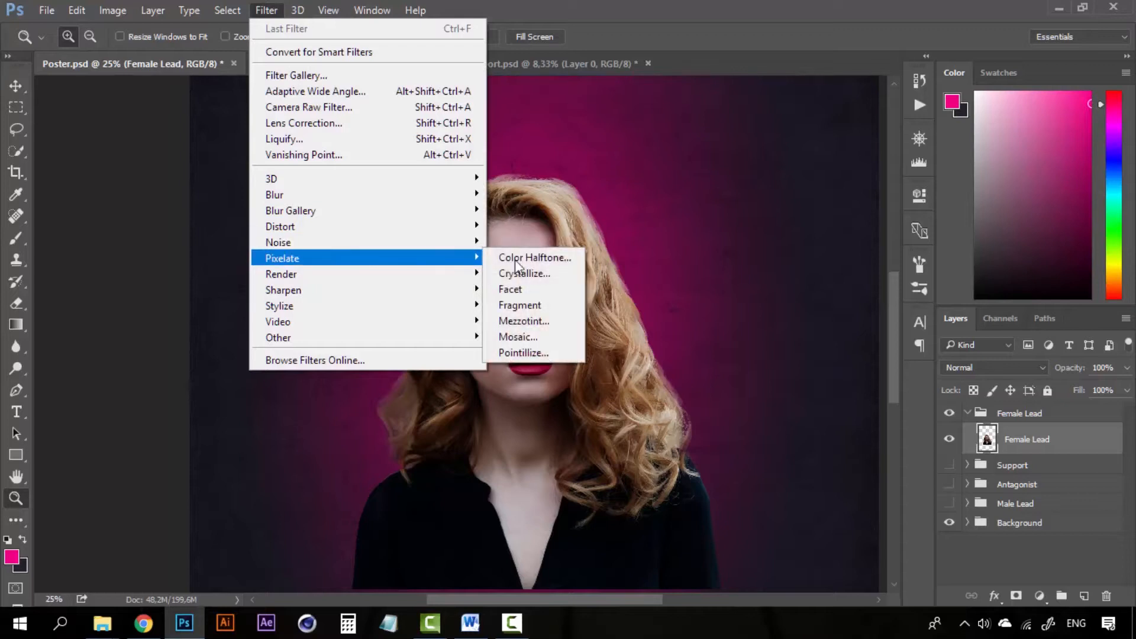
left_click(540, 259)
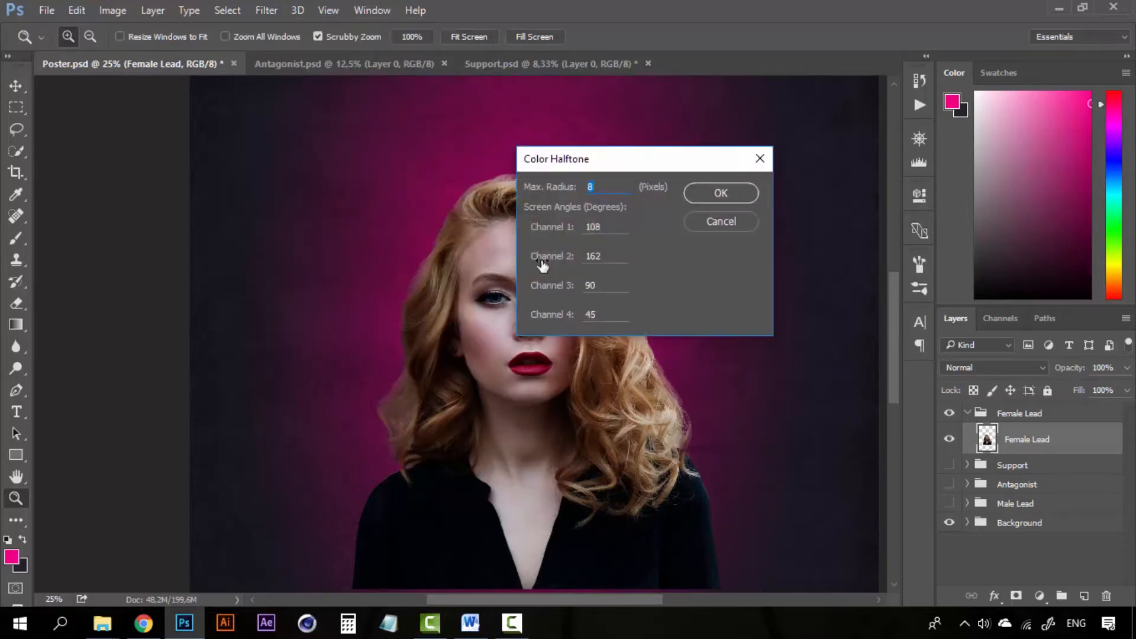
left_click(709, 195)
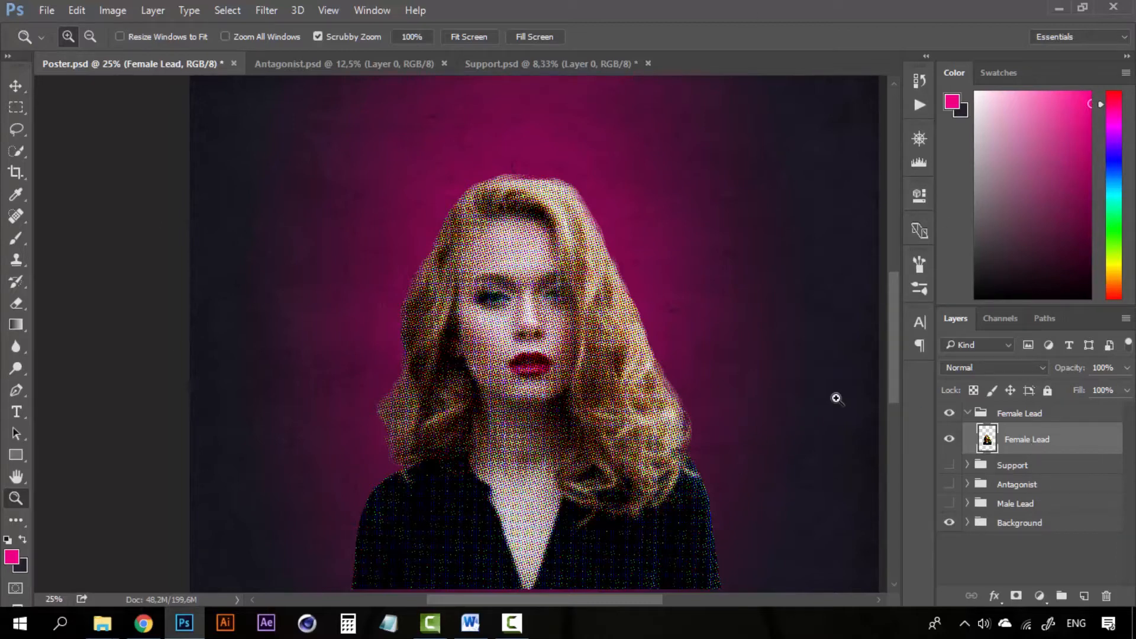
key("ctrl+z")
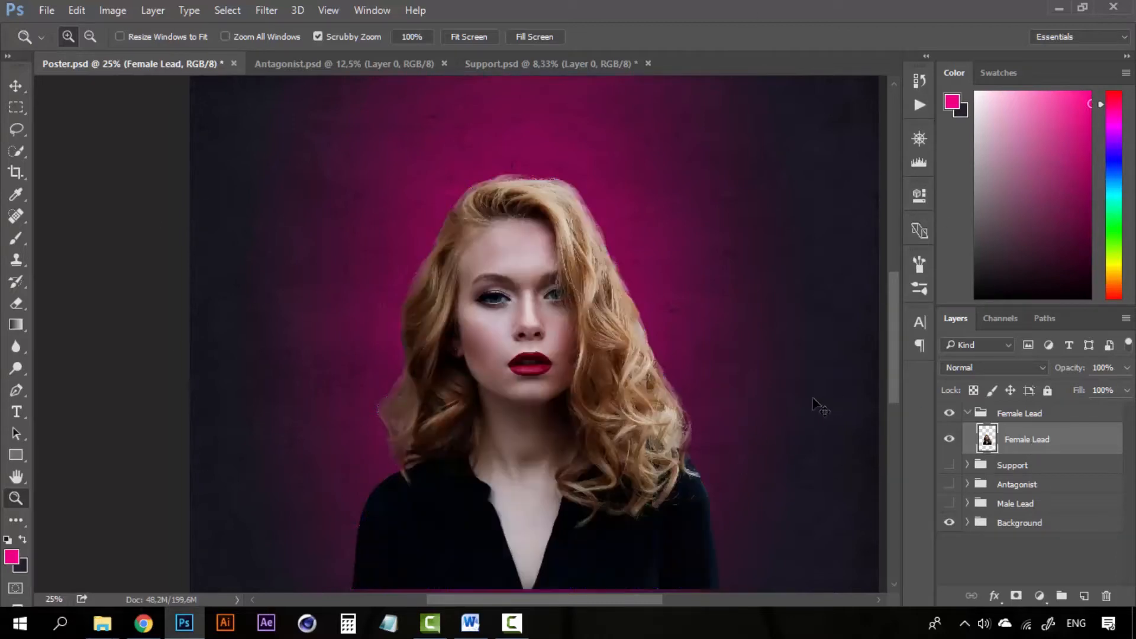
- Convert the Female Lead layer to a smart object
right_click(1057, 440)
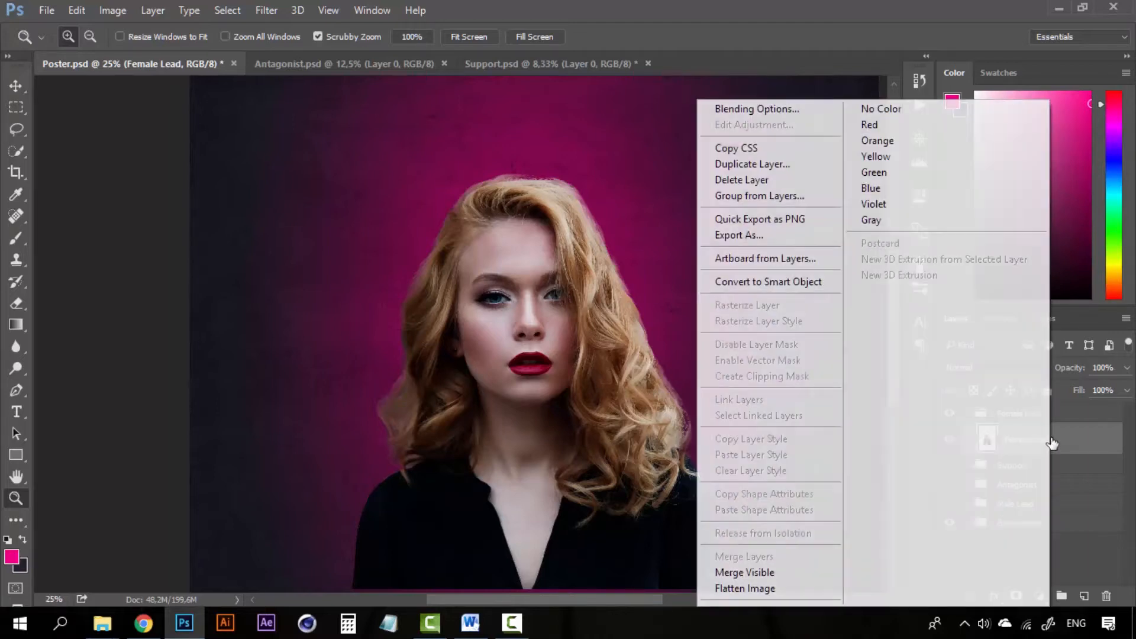
left_click(756, 288)
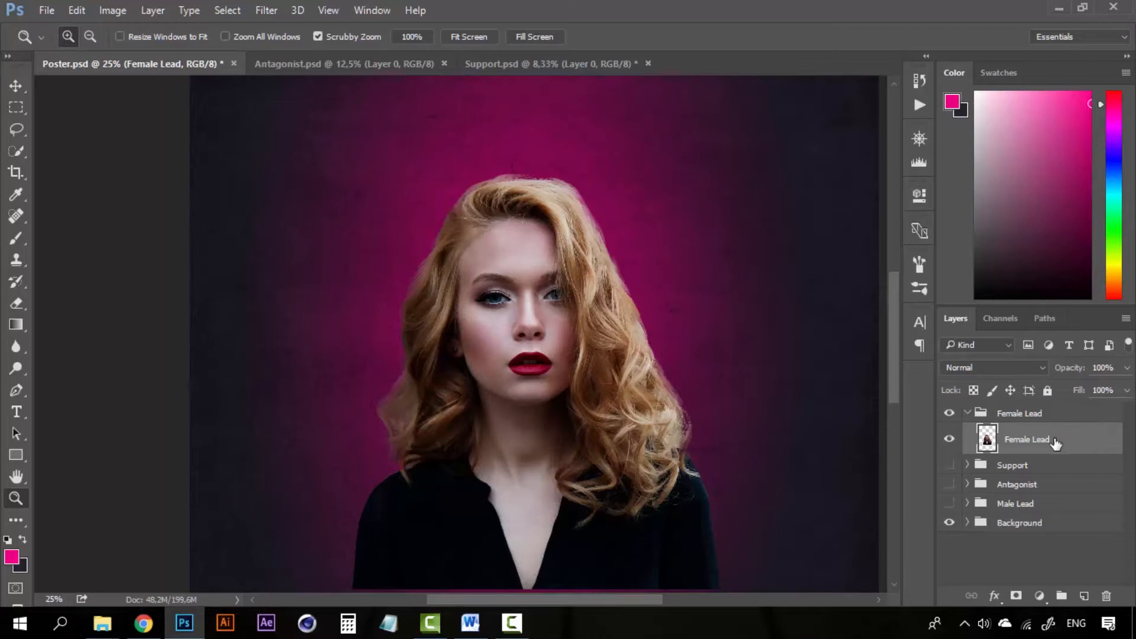
right_click(1057, 440)
left_click(768, 286)
- Apply the Color Halftone filter to the Female Lead smart object as a smart filter
left_click(267, 9)
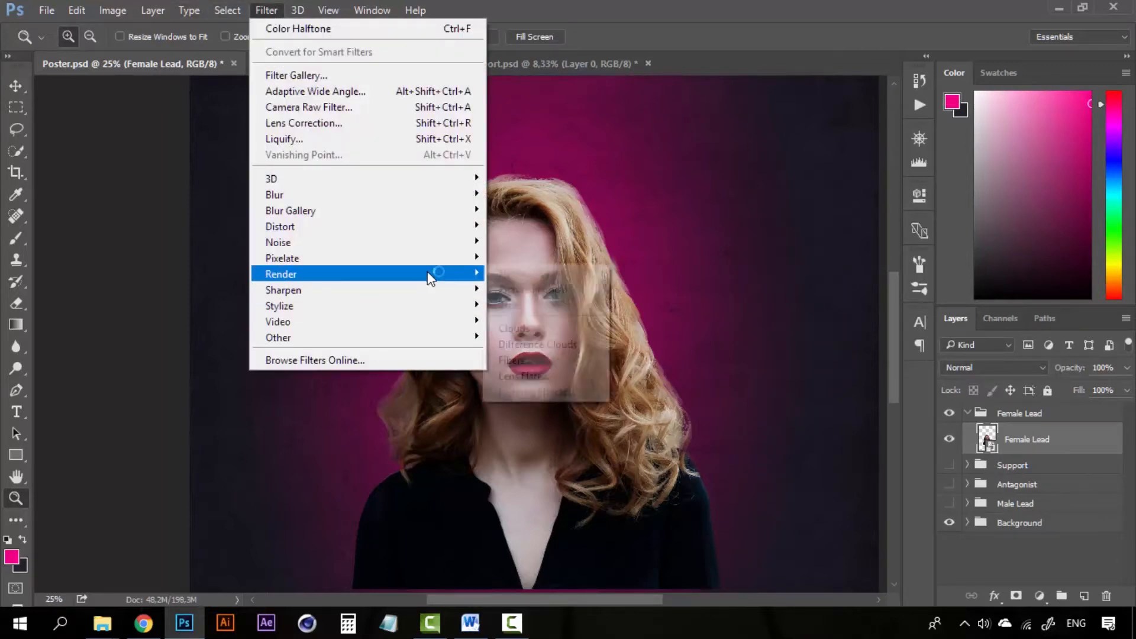
mouse_move(444, 258)
left_click(542, 257)
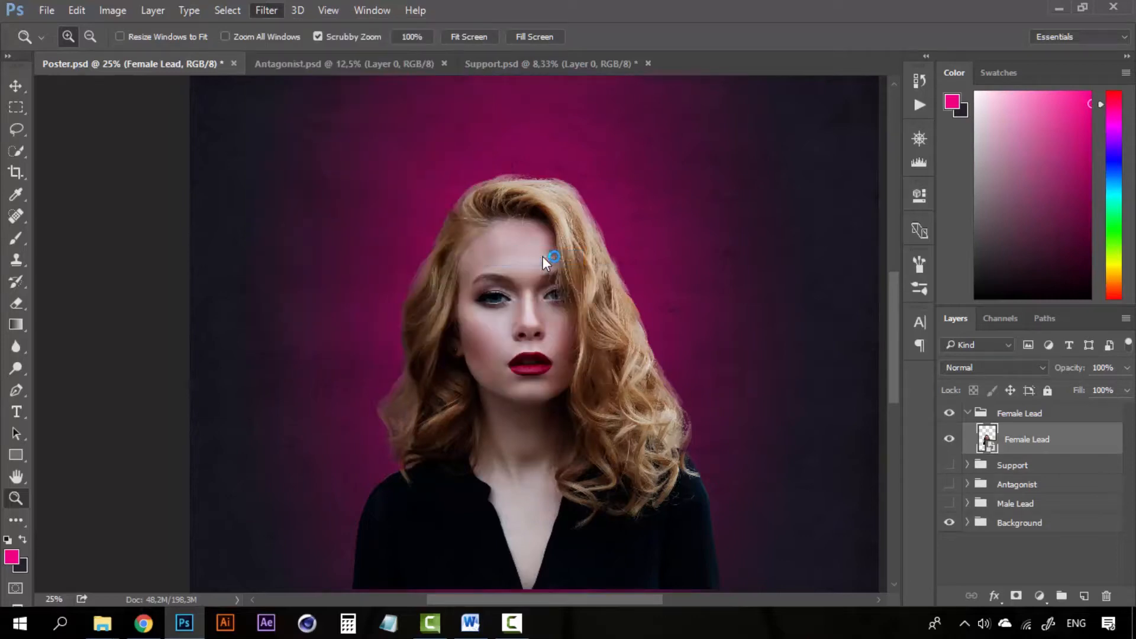
left_click(719, 193)
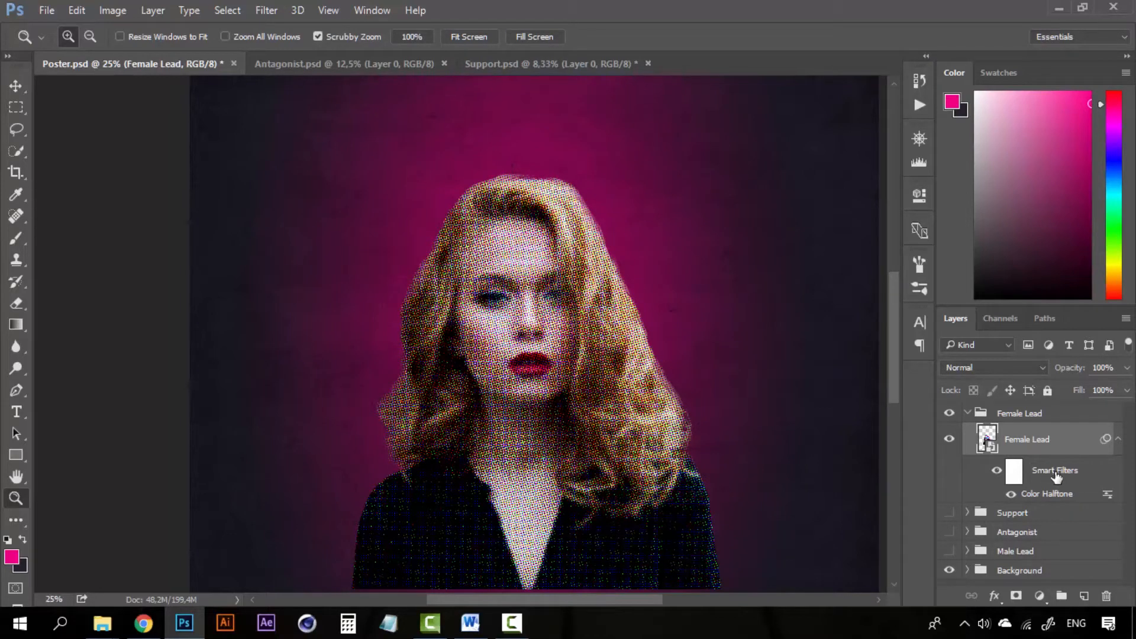
- Toggle the Color Halftone smart filter's visibility several times to compare the woman with and without the effect
left_click(1012, 496)
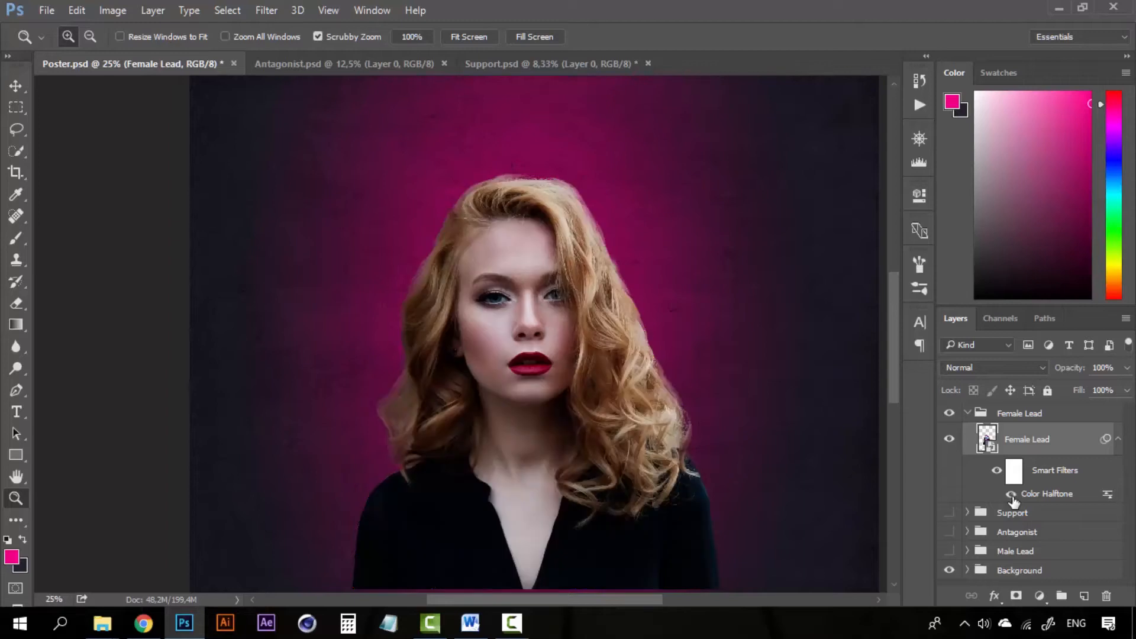
left_click(1012, 496)
left_click(1012, 496)
left_click(1012, 495)
left_click(1012, 496)
left_click(1012, 495)
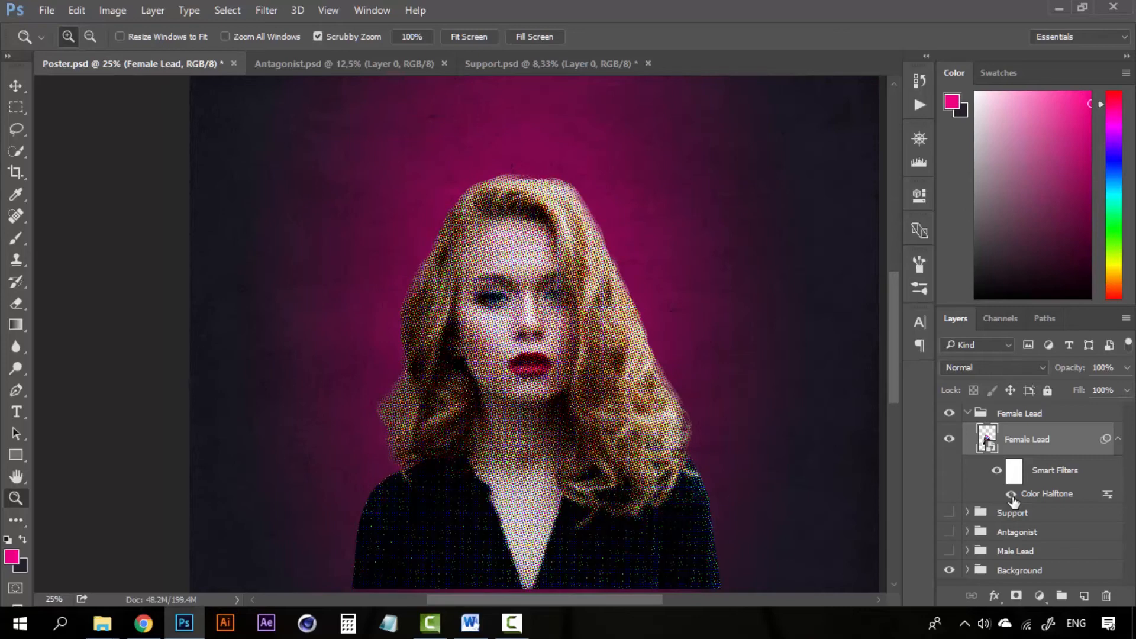
- Set the Color Halftone smart filter's blending to Multiply mode at 65% opacity
double_click(1108, 496)
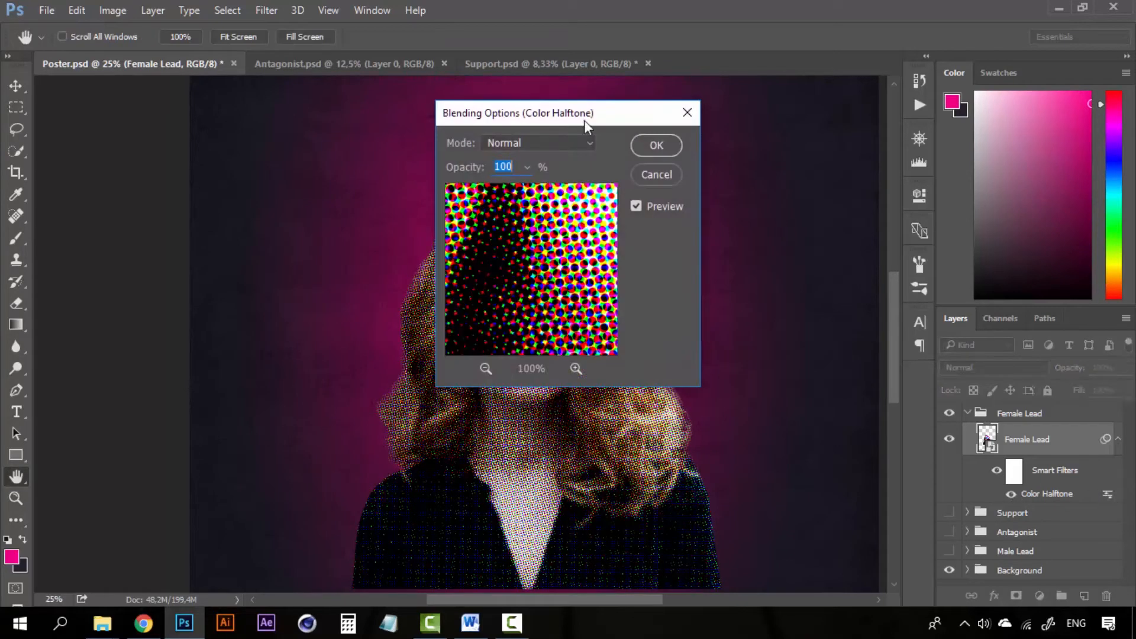
left_click_drag(584, 120, 770, 151)
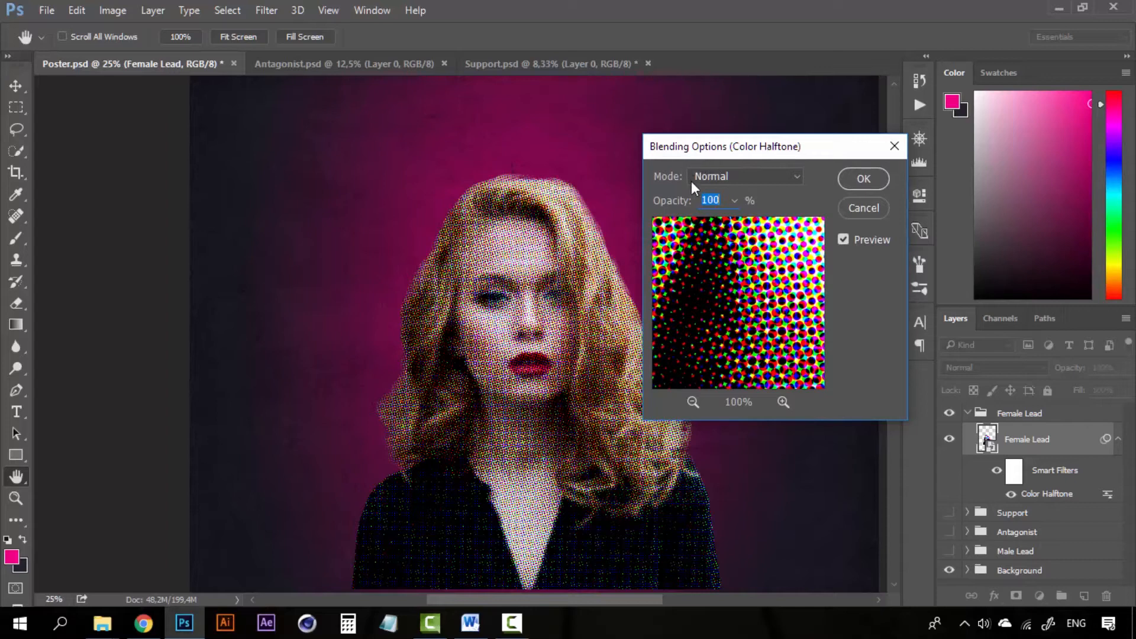
left_click(734, 201)
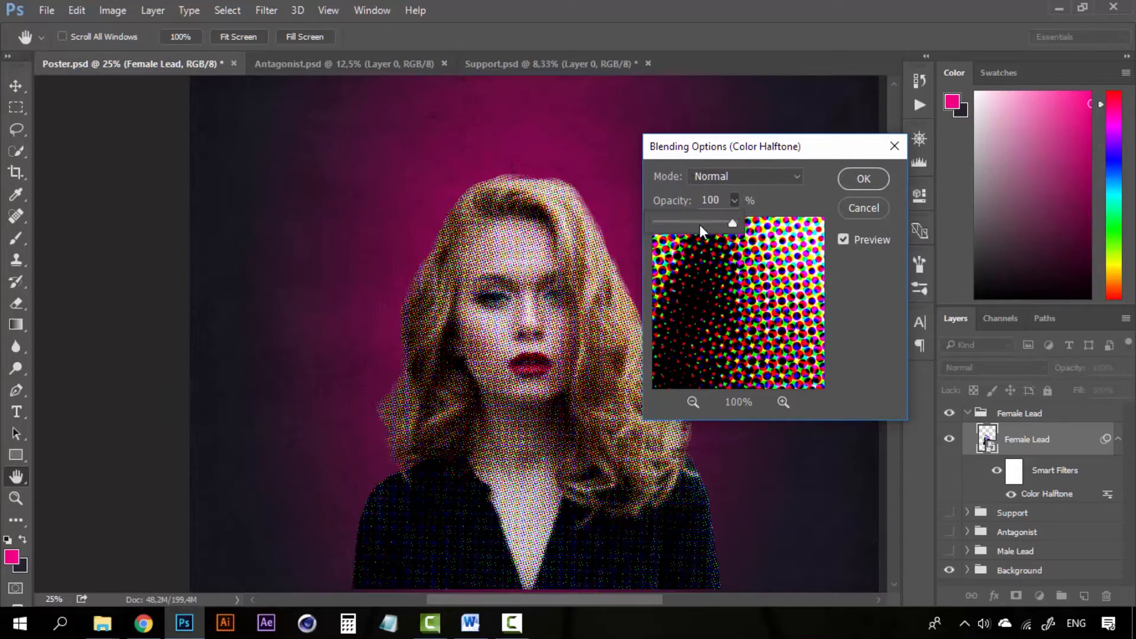
left_click_drag(696, 225, 683, 223)
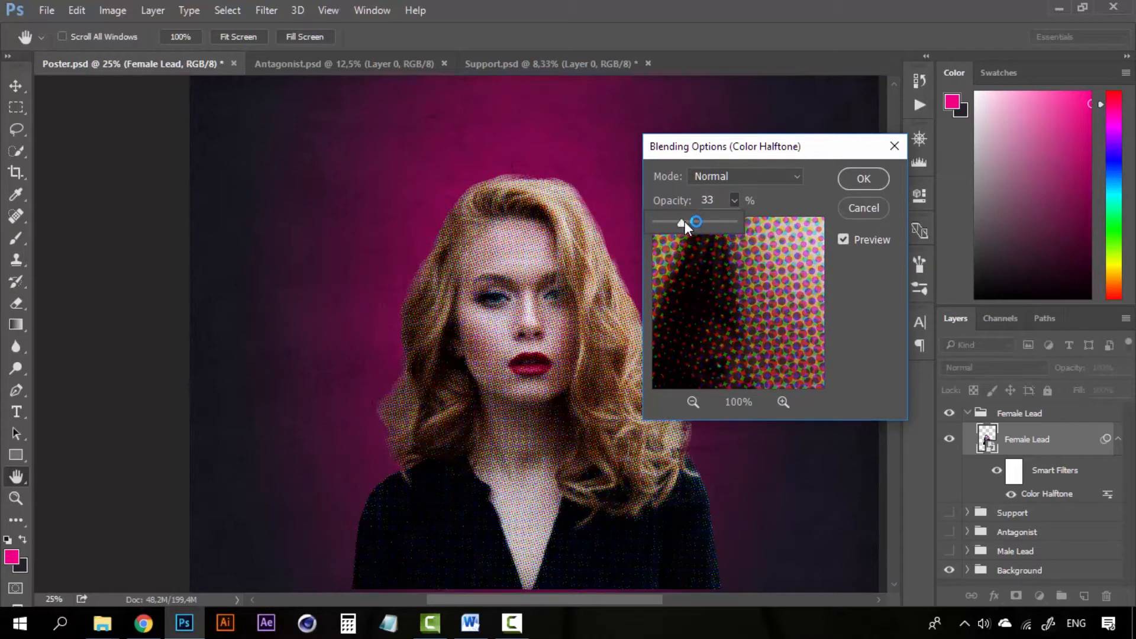
left_click(759, 178)
left_click(737, 233)
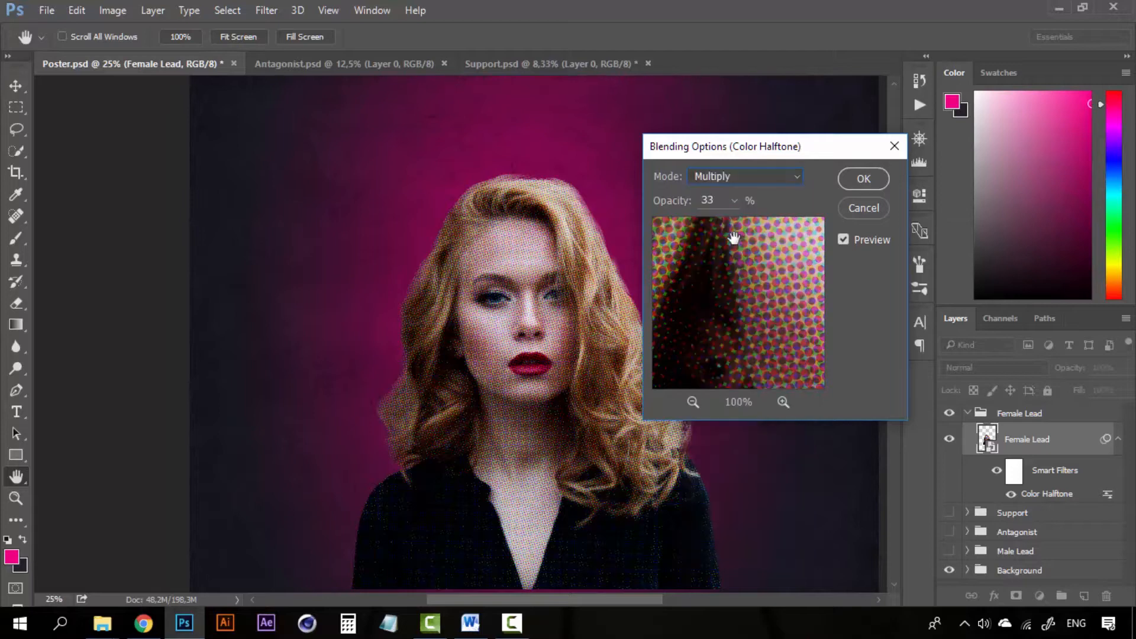
left_click(734, 201)
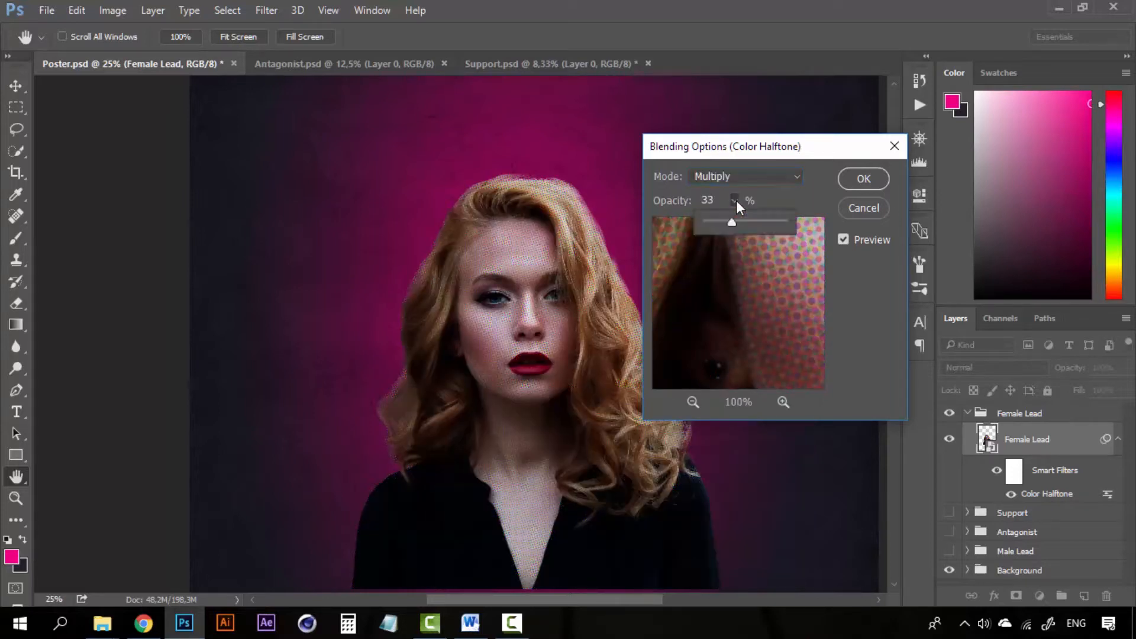
left_click_drag(738, 230, 761, 220)
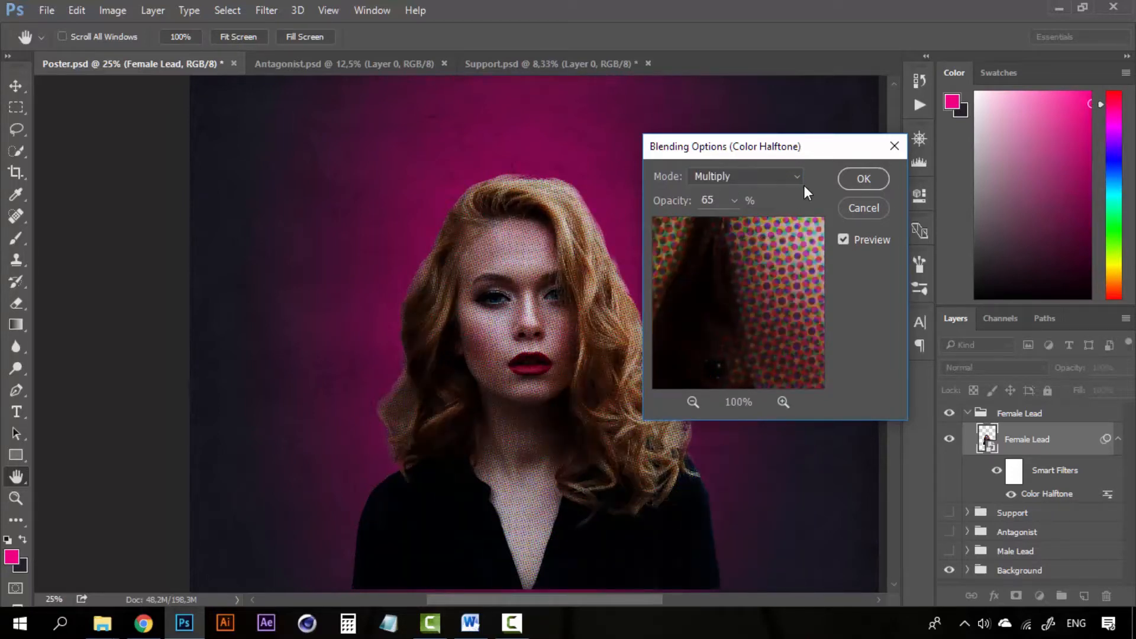
left_click(864, 179)
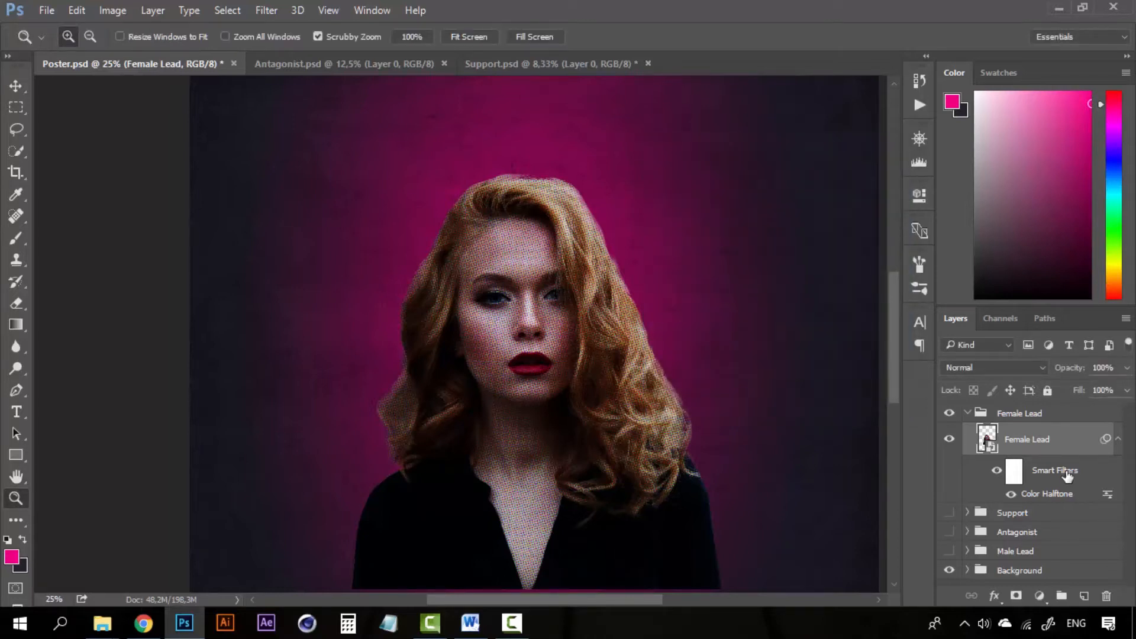
- Delete the smart filters from the Female Lead layer and reselect the layer
left_click_drag(1067, 473, 1107, 597)
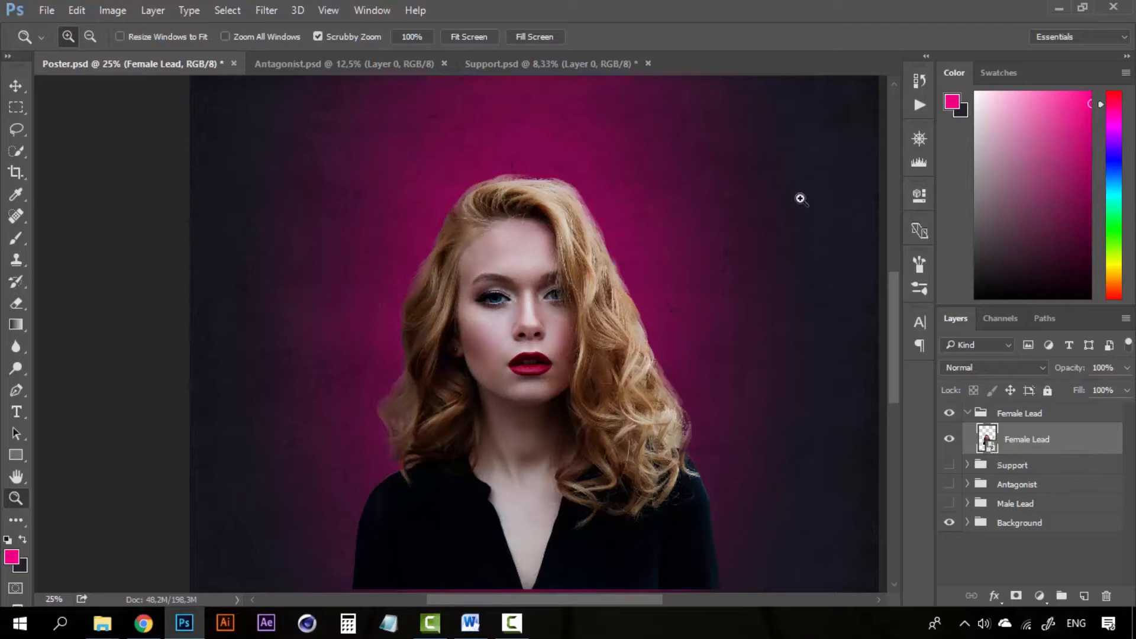
left_click(1045, 413)
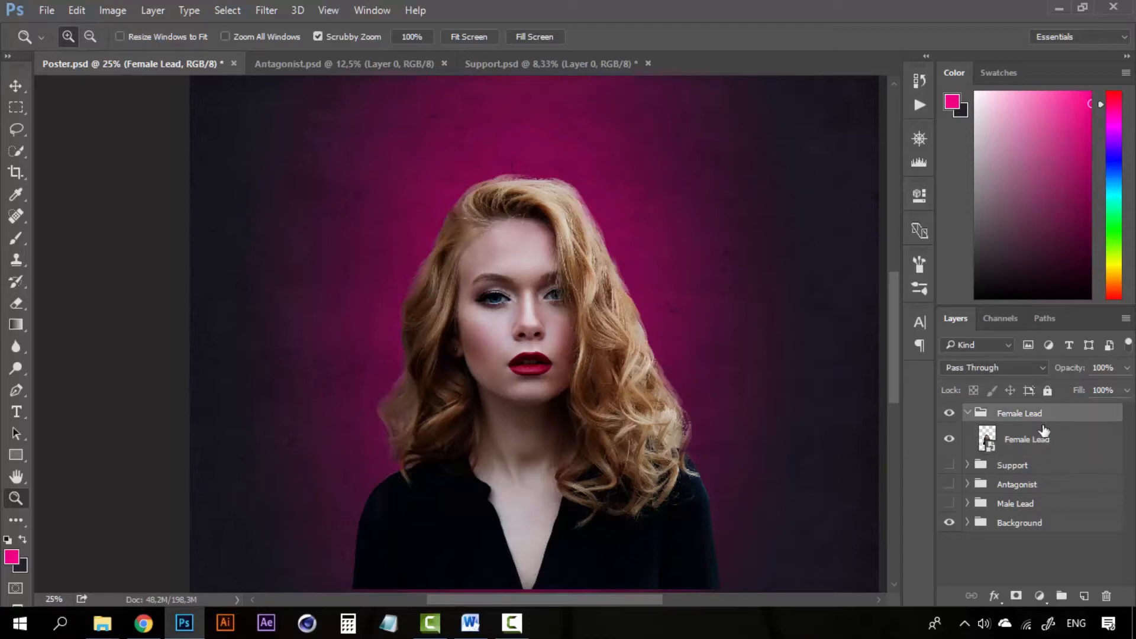
left_click(1038, 436)
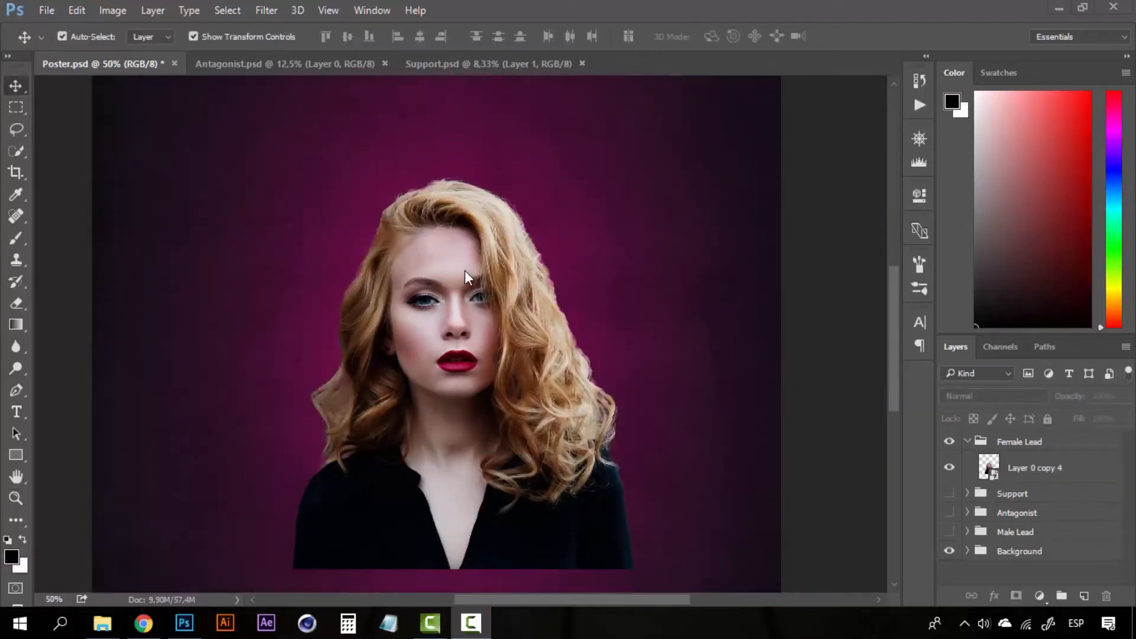
- Open the Filter Gallery for Layer 0 copy 4 in the Female Lead group and choose the Artistic filter Poster Edges
left_click(1025, 473)
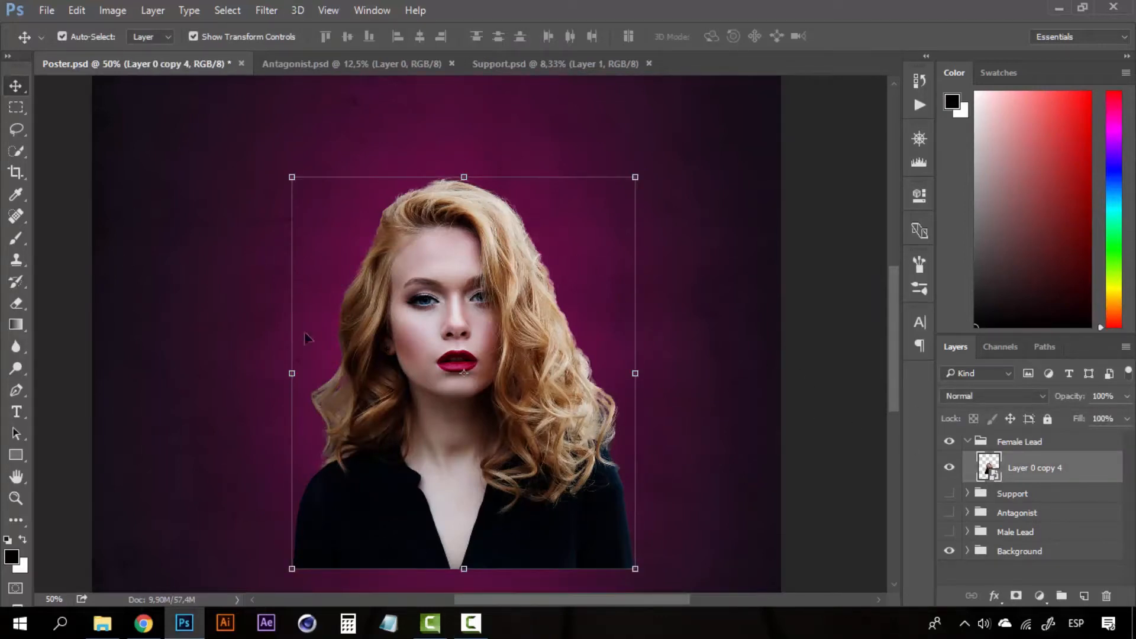
left_click(266, 11)
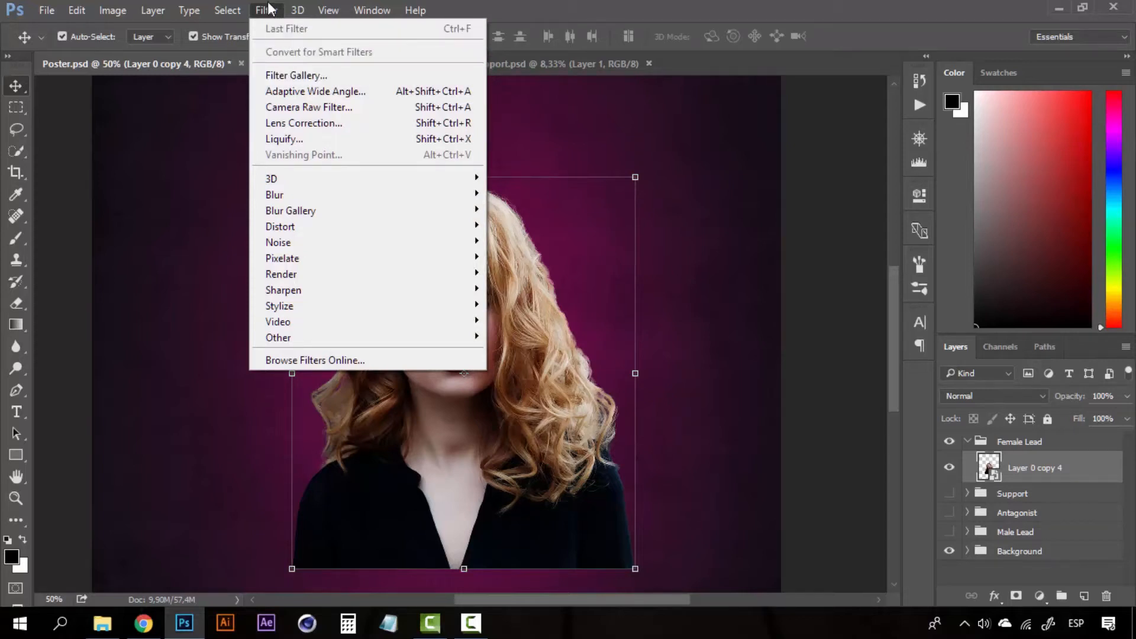
left_click(320, 77)
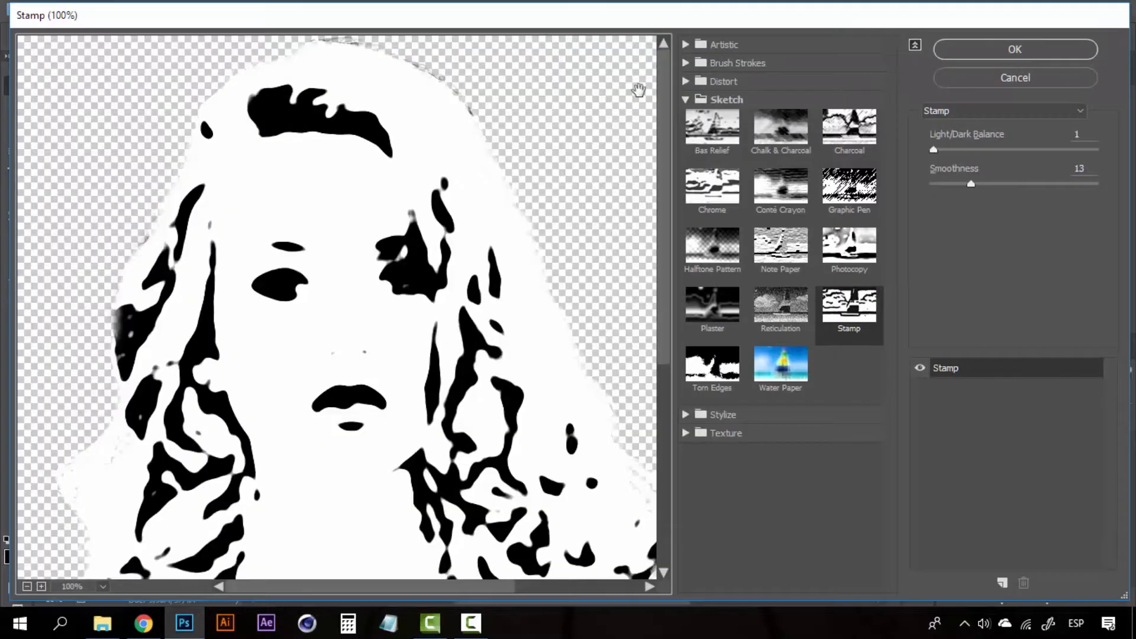
left_click(688, 101)
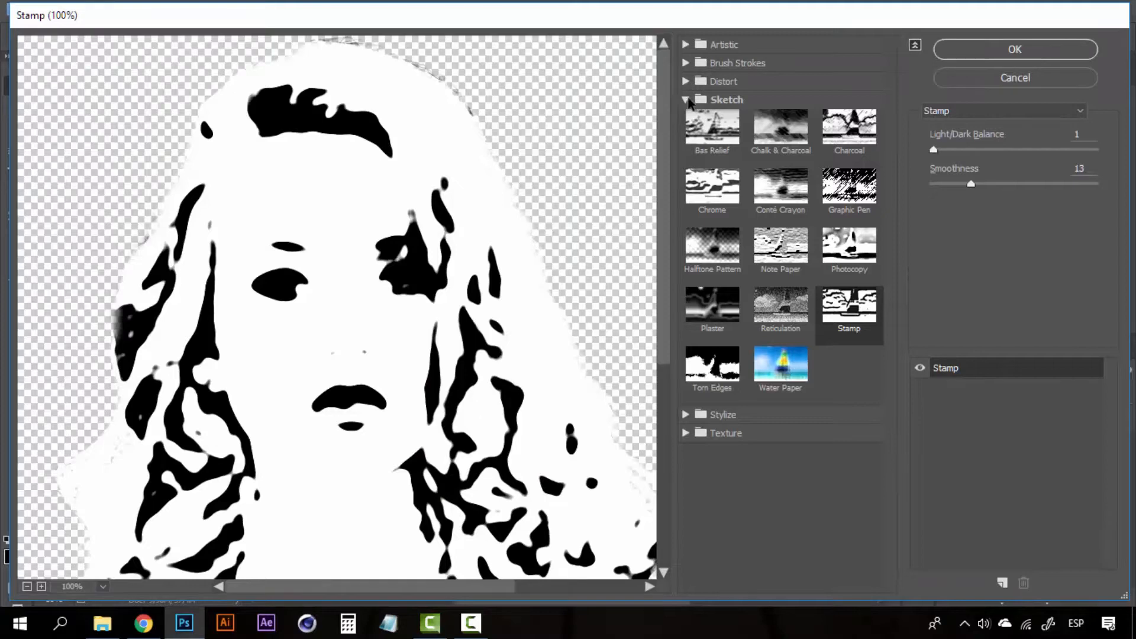
left_click(744, 45)
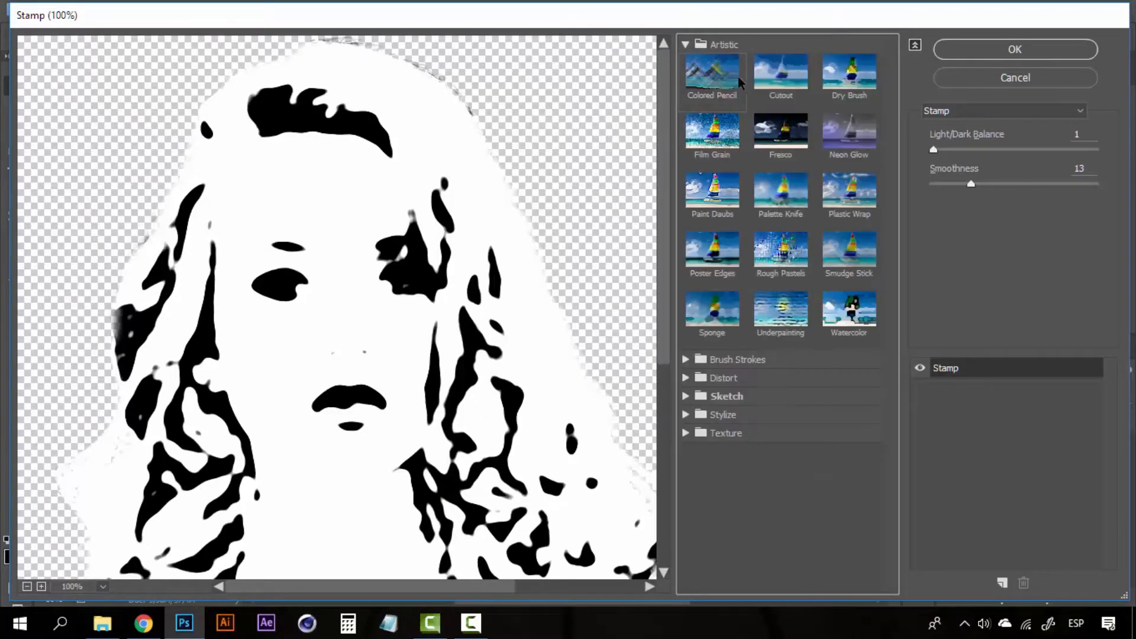
left_click(705, 46)
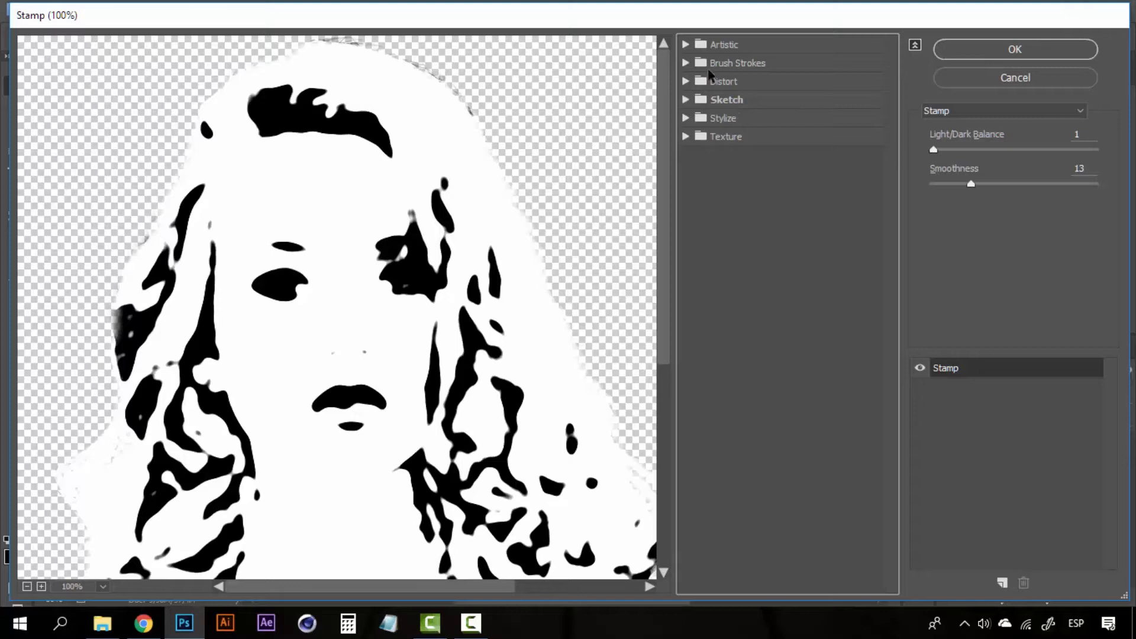
left_click(27, 586)
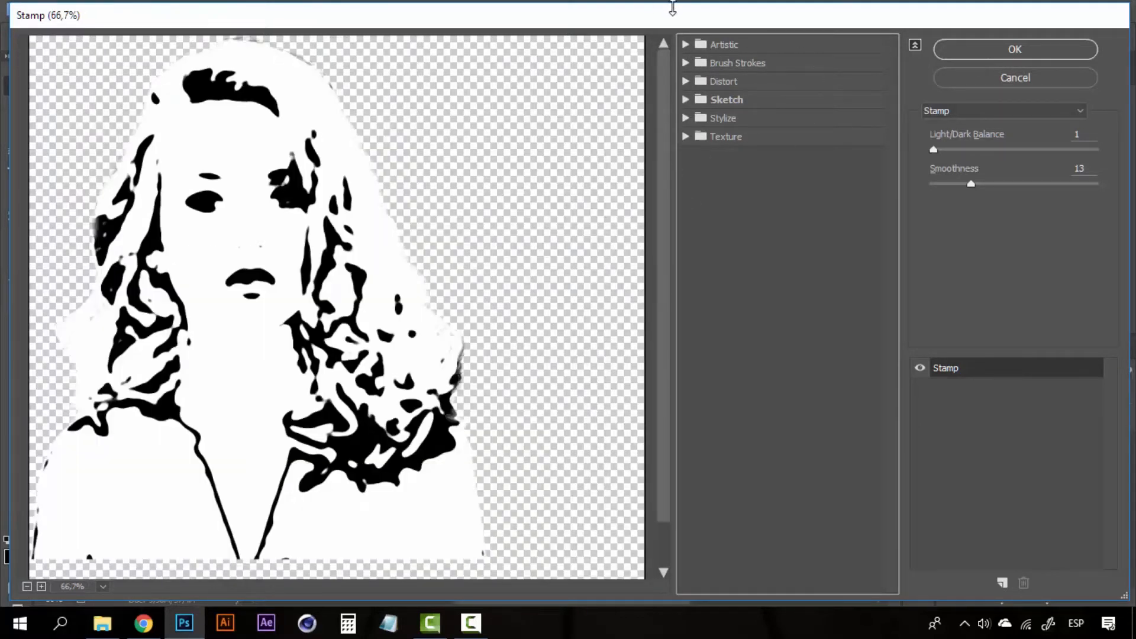
left_click(689, 47)
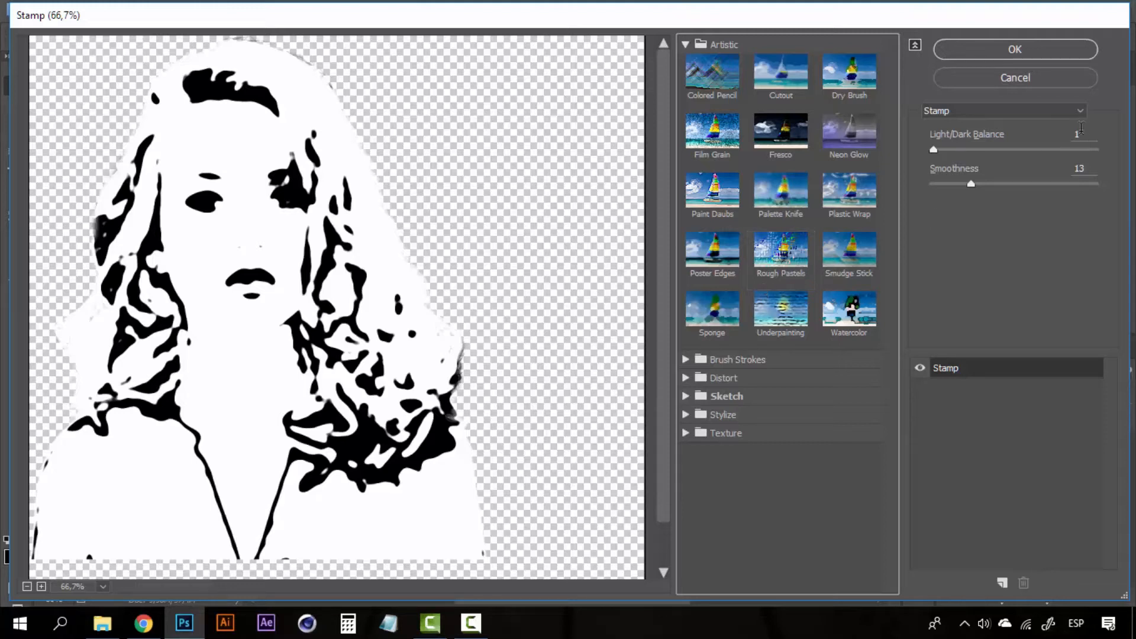
left_click(732, 260)
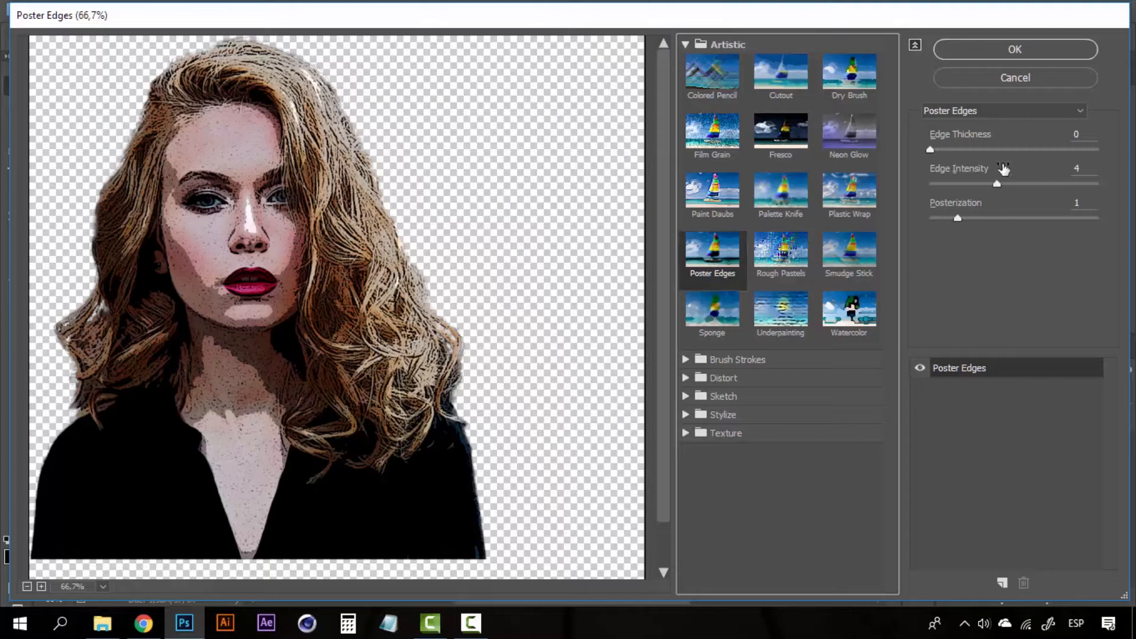
- Set the Poster Edges filter to edge thickness 8, edge intensity 7 and posterization 1
left_click_drag(1017, 151, 1059, 153)
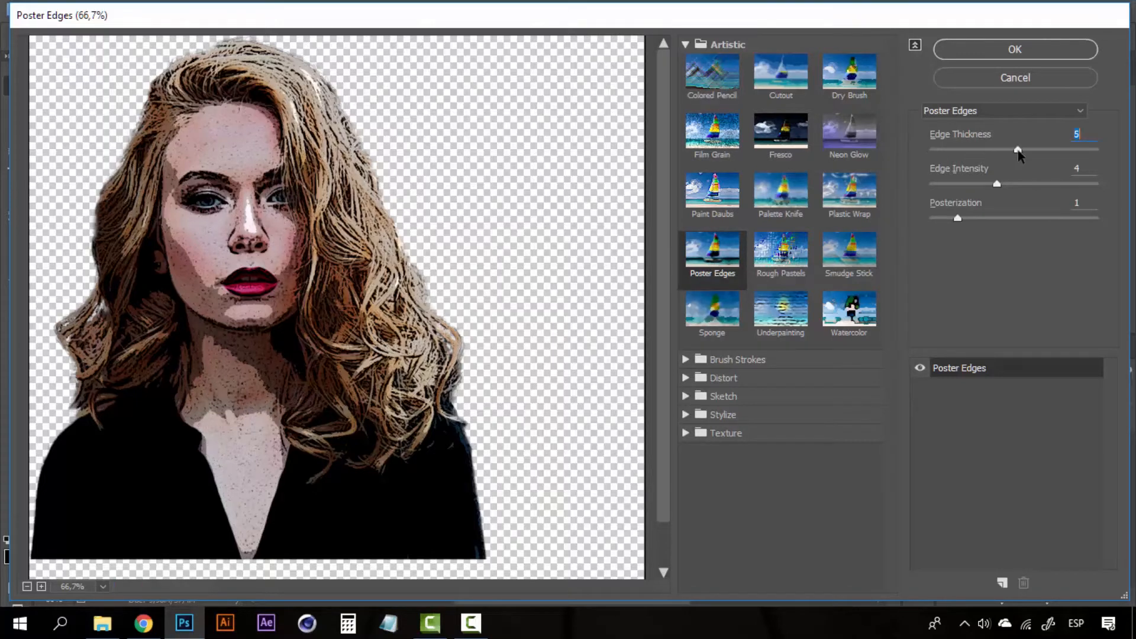
left_click_drag(997, 185, 1043, 184)
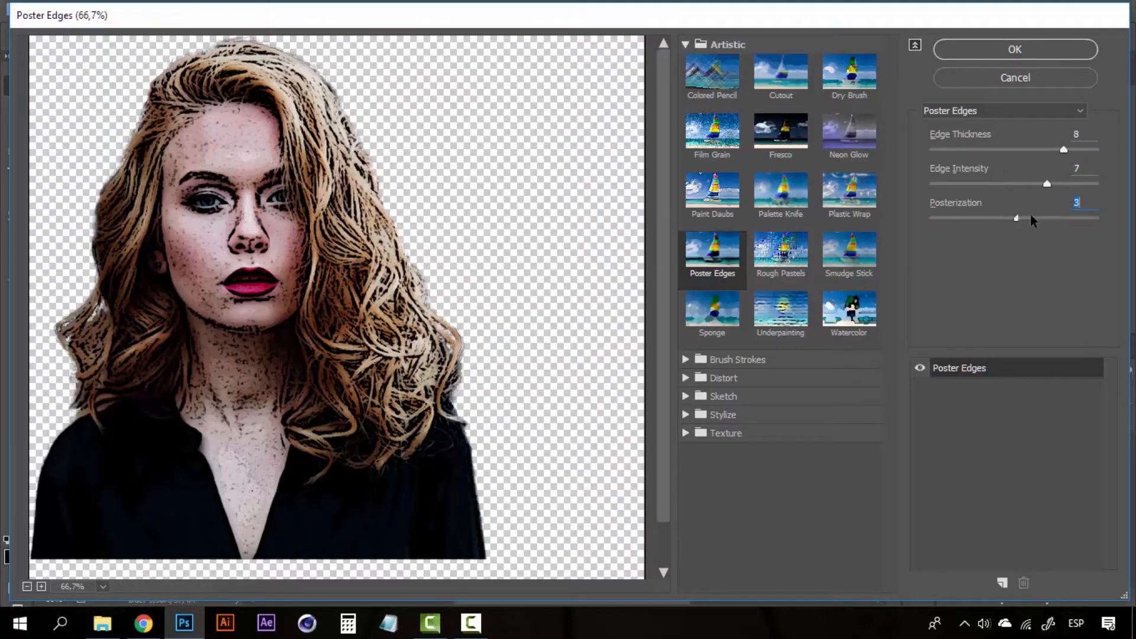
left_click(957, 219)
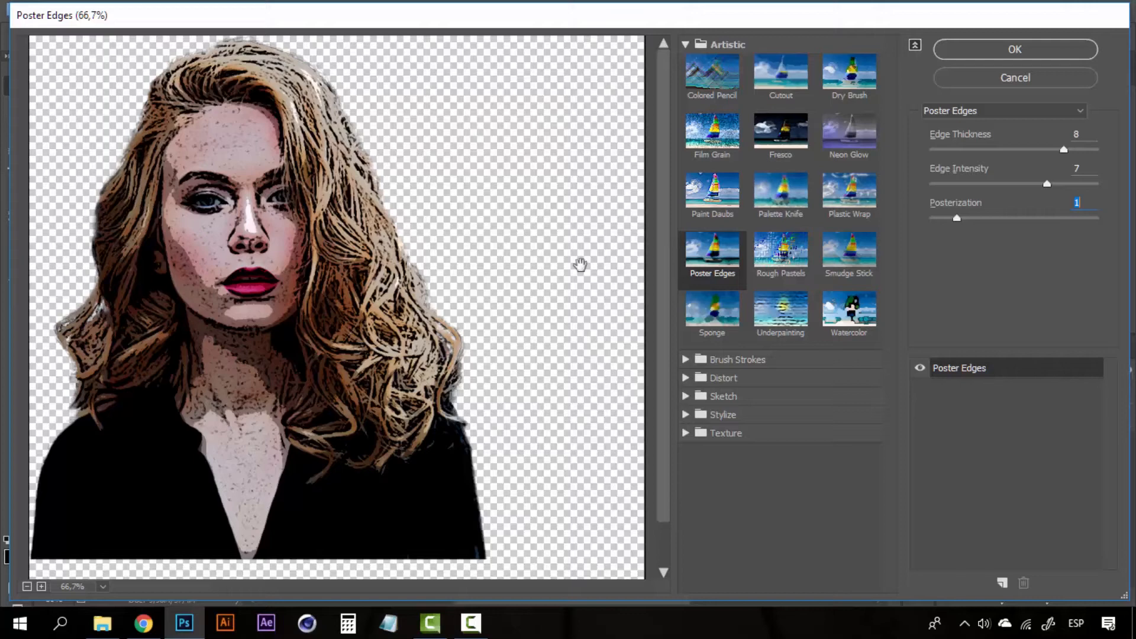
- Try Poster Edges with edge thickness at 0, 10 and 2, and with edge intensity at 0 and 10
left_click_drag(994, 149, 930, 151)
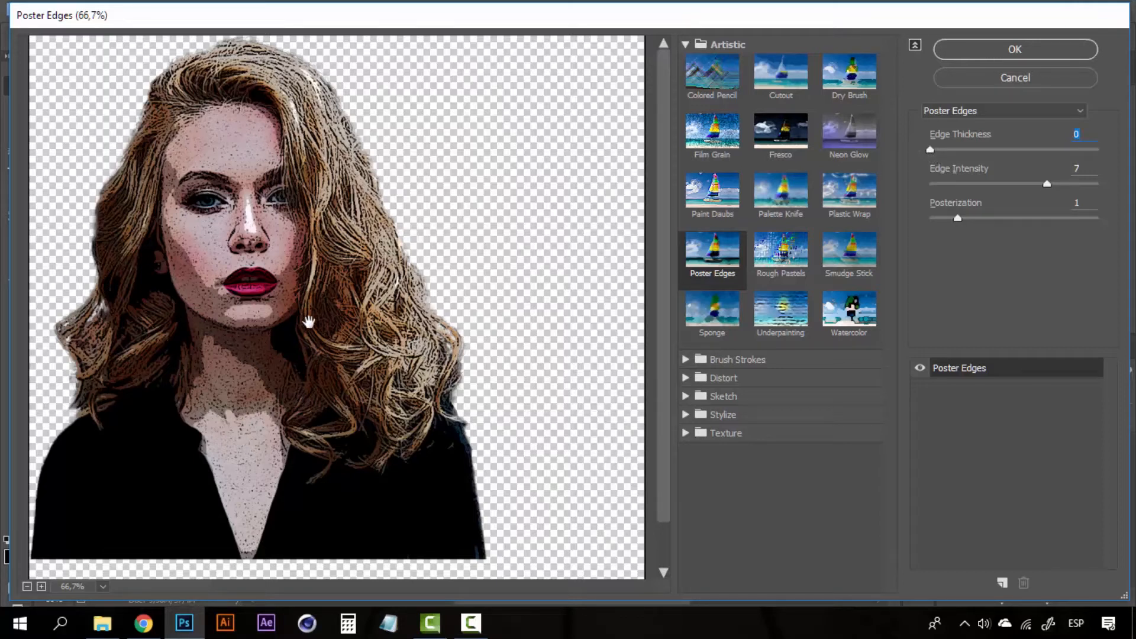
left_click_drag(939, 151, 1097, 150)
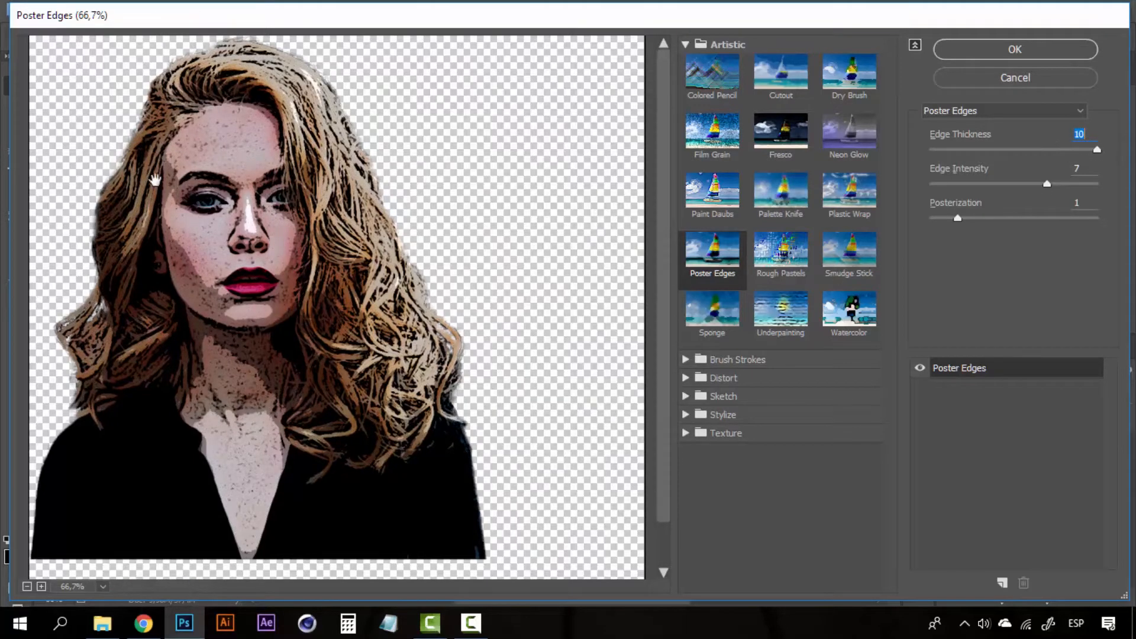
left_click(955, 151)
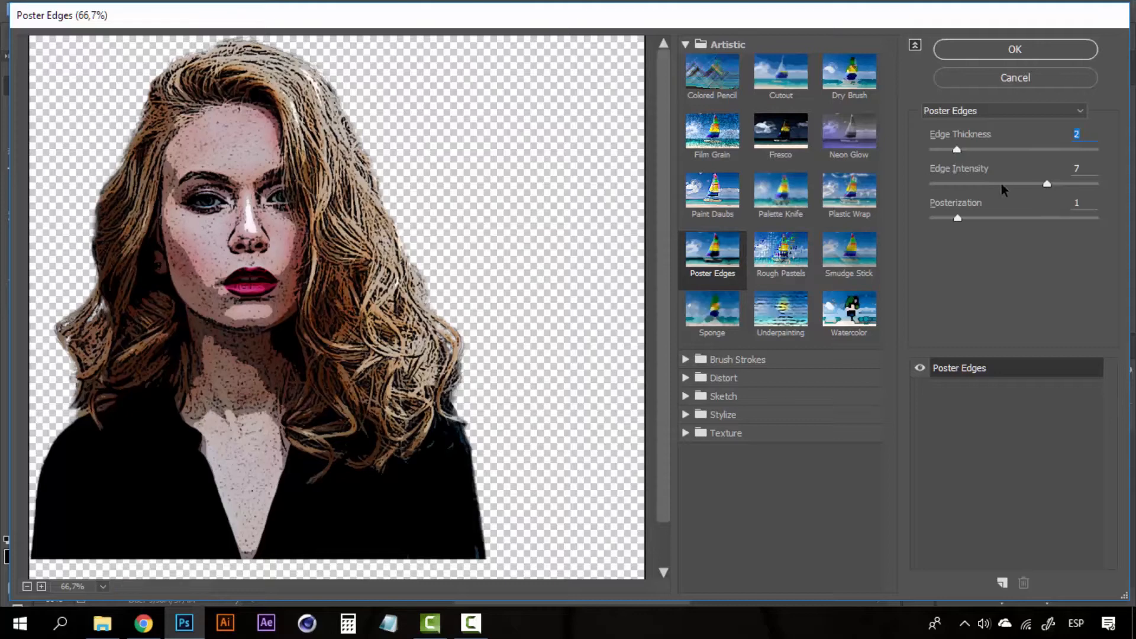
left_click(937, 185)
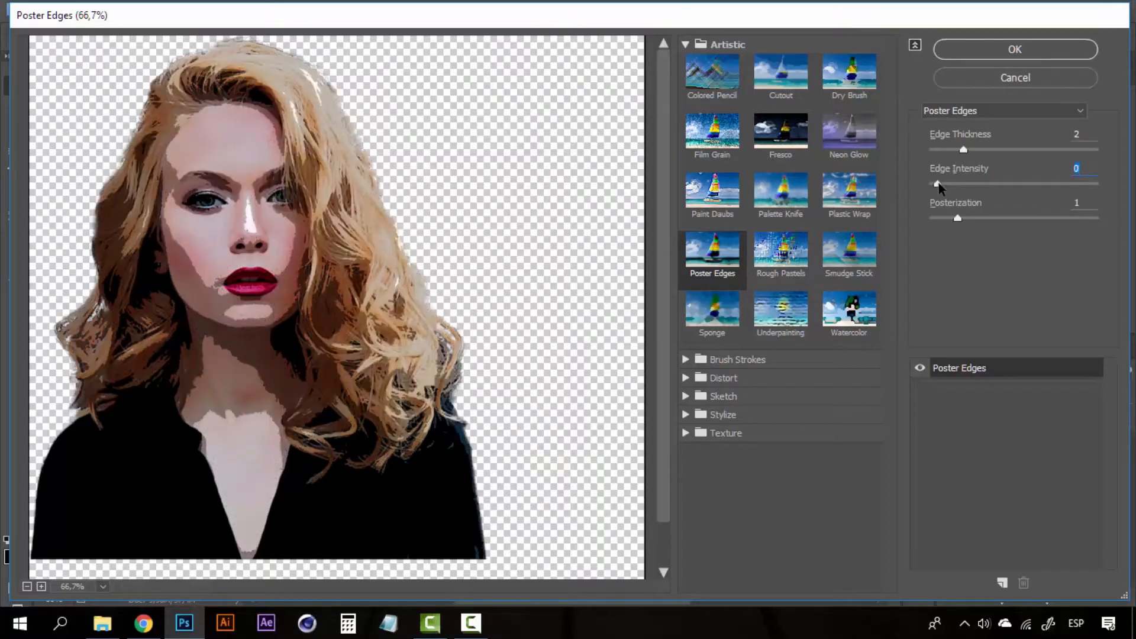
left_click_drag(937, 185, 1112, 183)
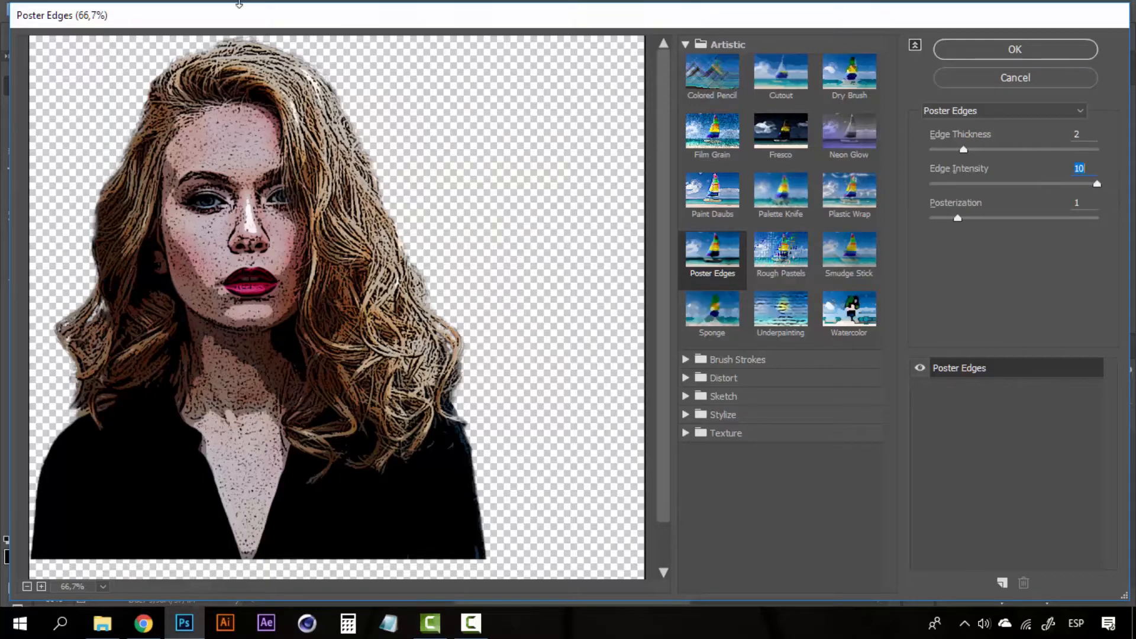
- Set the Poster Edges edge thickness to 6 and the edge intensity to 0
left_click(1035, 149)
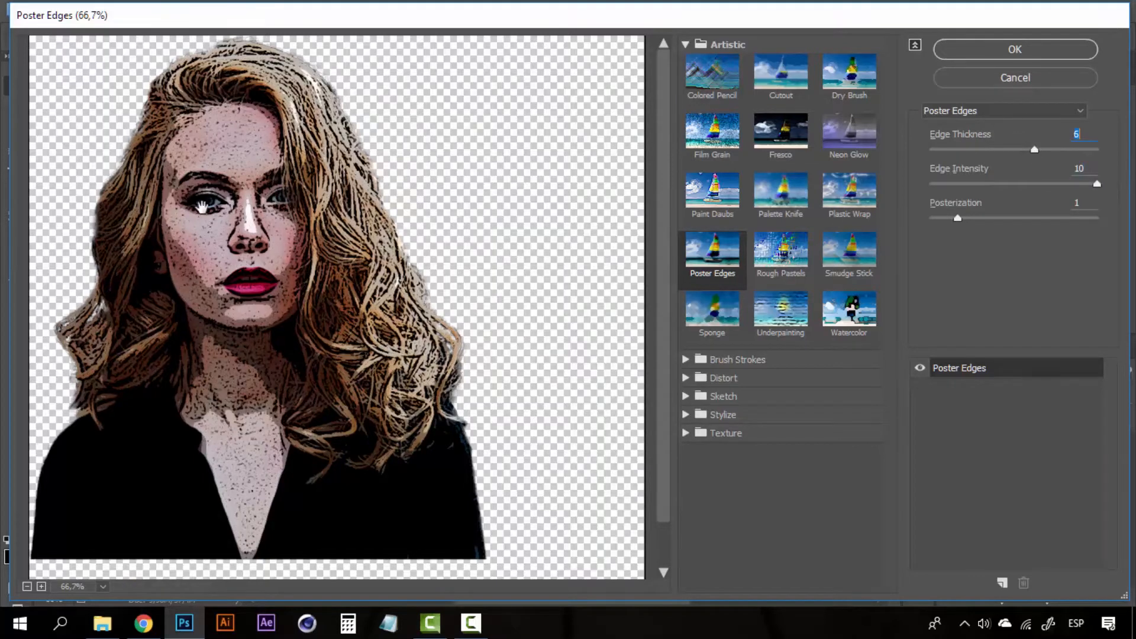
left_click(1036, 185)
left_click_drag(1034, 191, 935, 187)
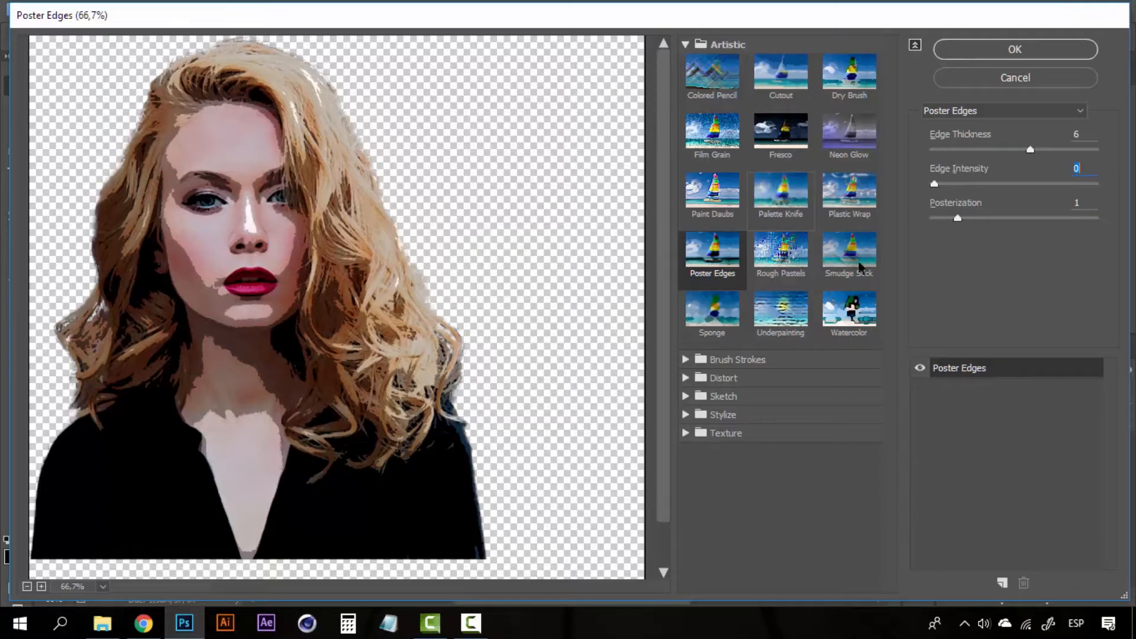
- Try Poster Edges with the posterization at 2, 1 and 0
left_click(1045, 218)
left_click(988, 219)
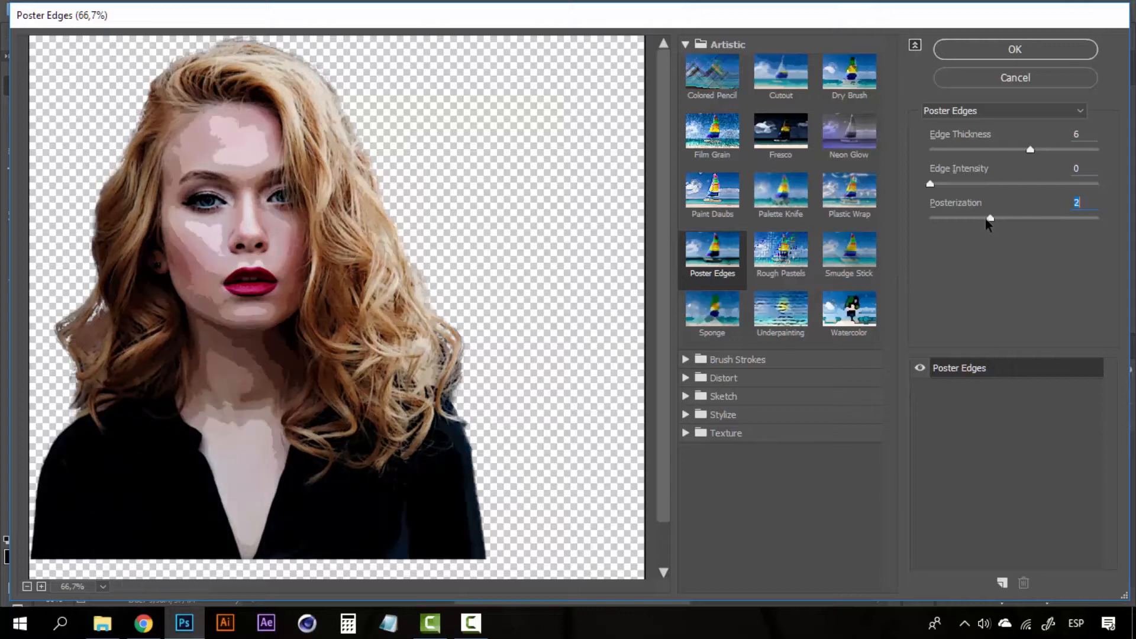
left_click(959, 218)
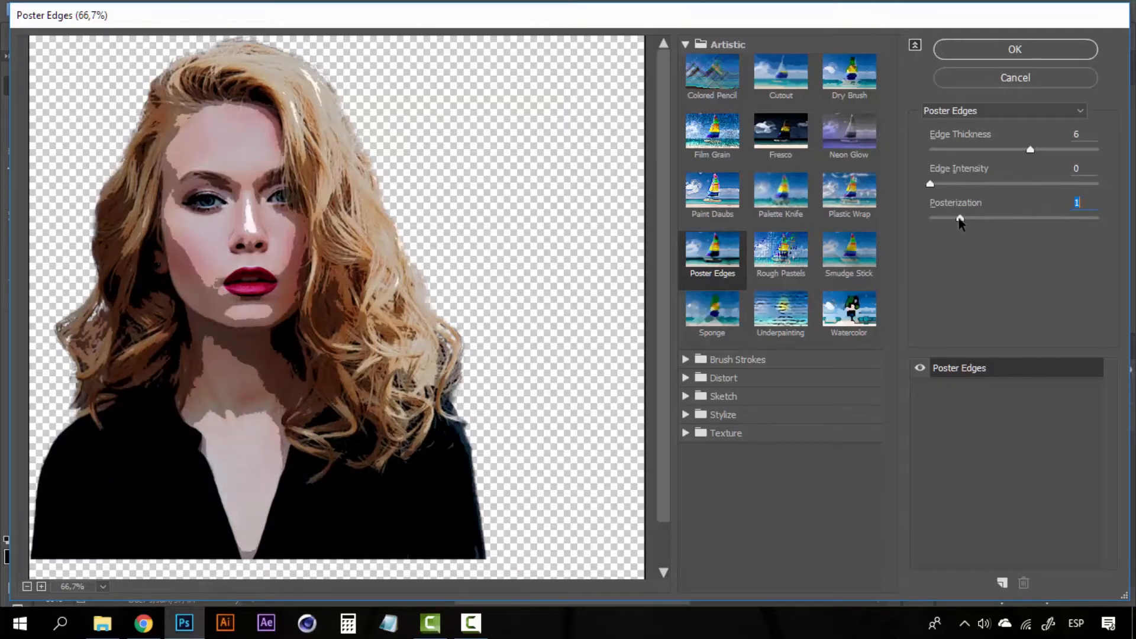
left_click_drag(960, 218, 914, 224)
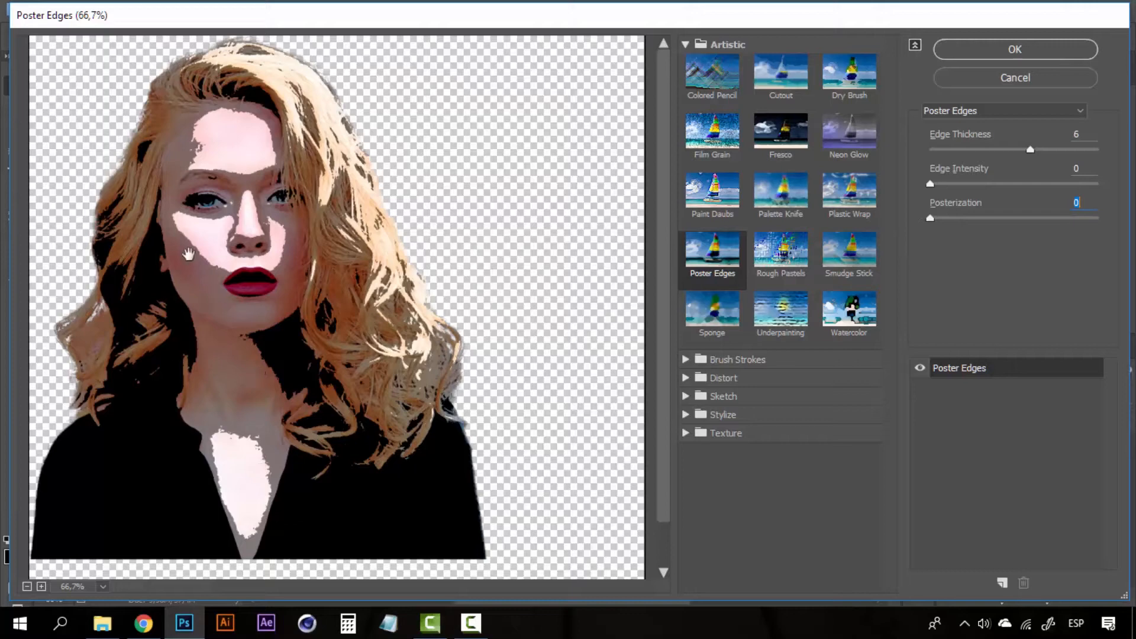
- Try Poster Edges with edge intensity at 5 and 1, and with posterization at 6, 0 and 2
left_click(1018, 184)
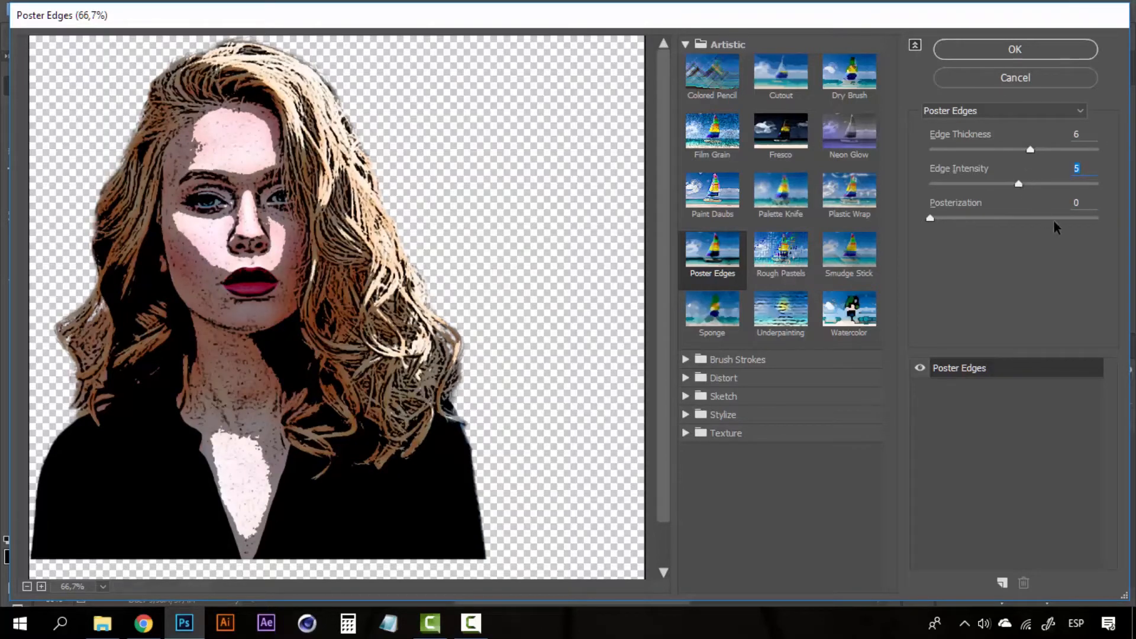
left_click_drag(1057, 219, 1108, 220)
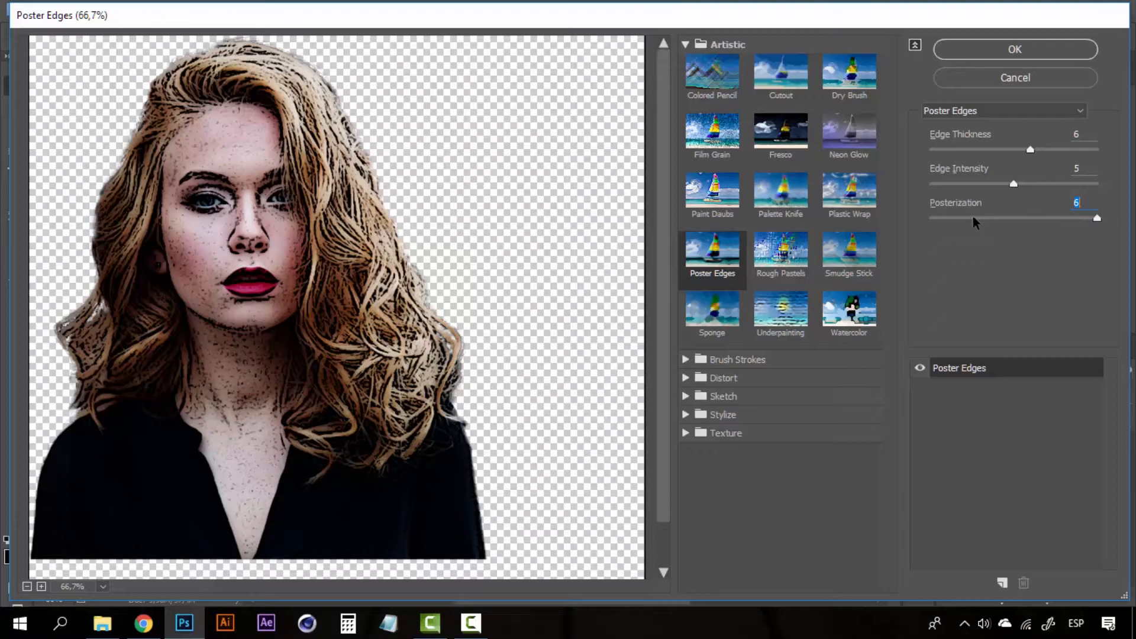
left_click_drag(978, 184, 943, 219)
left_click(955, 217)
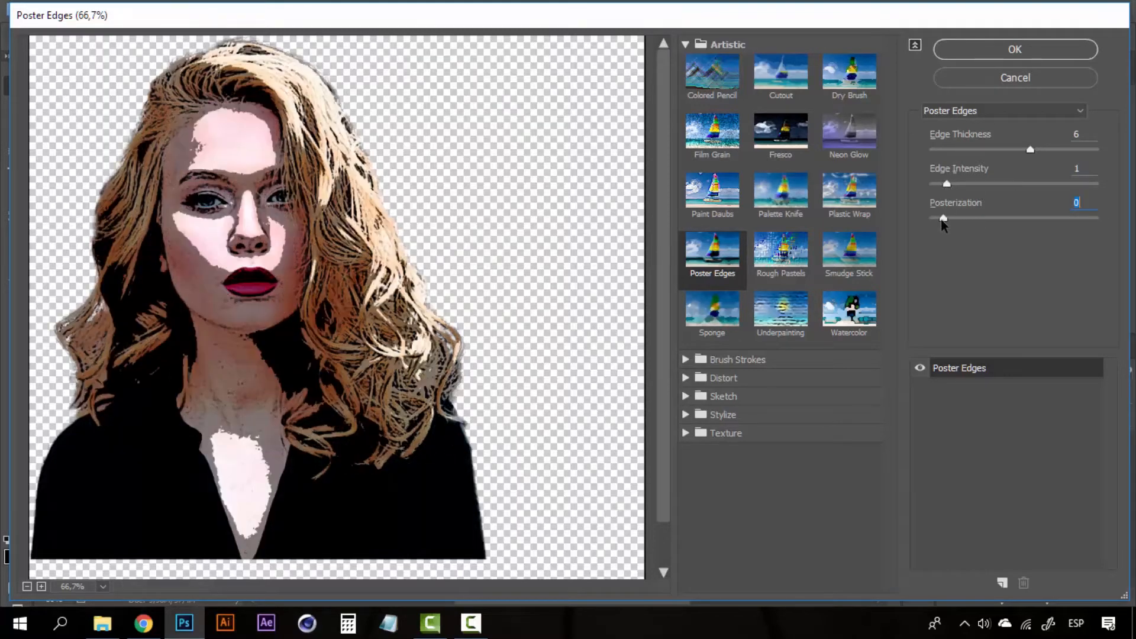
left_click(986, 219)
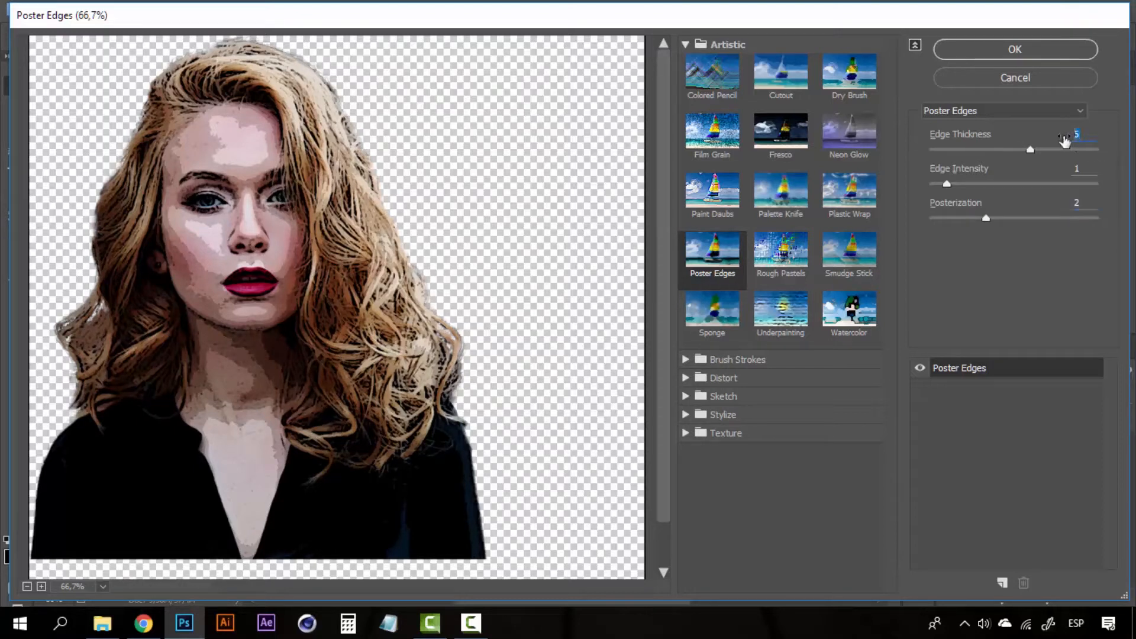
- Set Poster Edges to edge thickness 0, edge intensity 4 and posterization 1, and apply the filter
left_click_drag(1065, 137, 1051, 142)
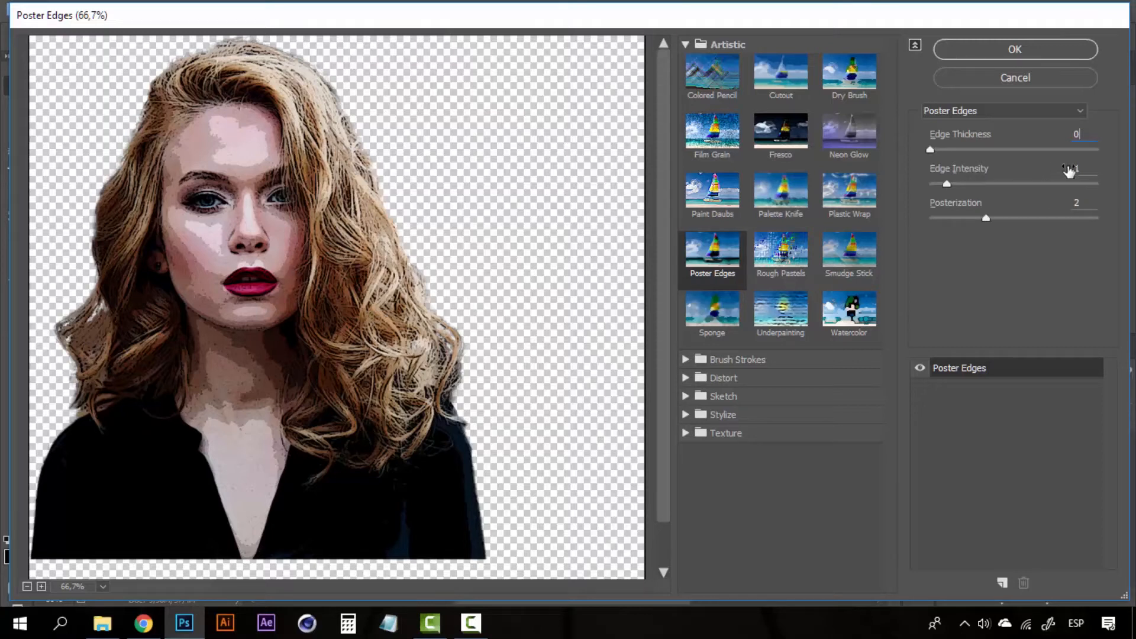
left_click(1086, 165)
type("4")
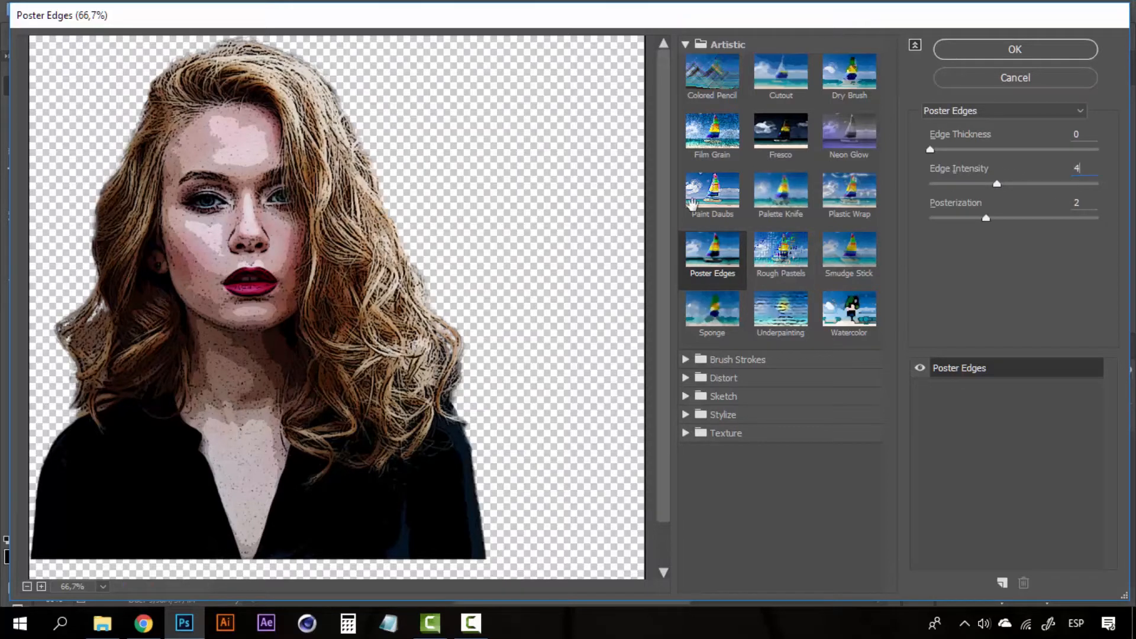
left_click_drag(999, 188, 1124, 190)
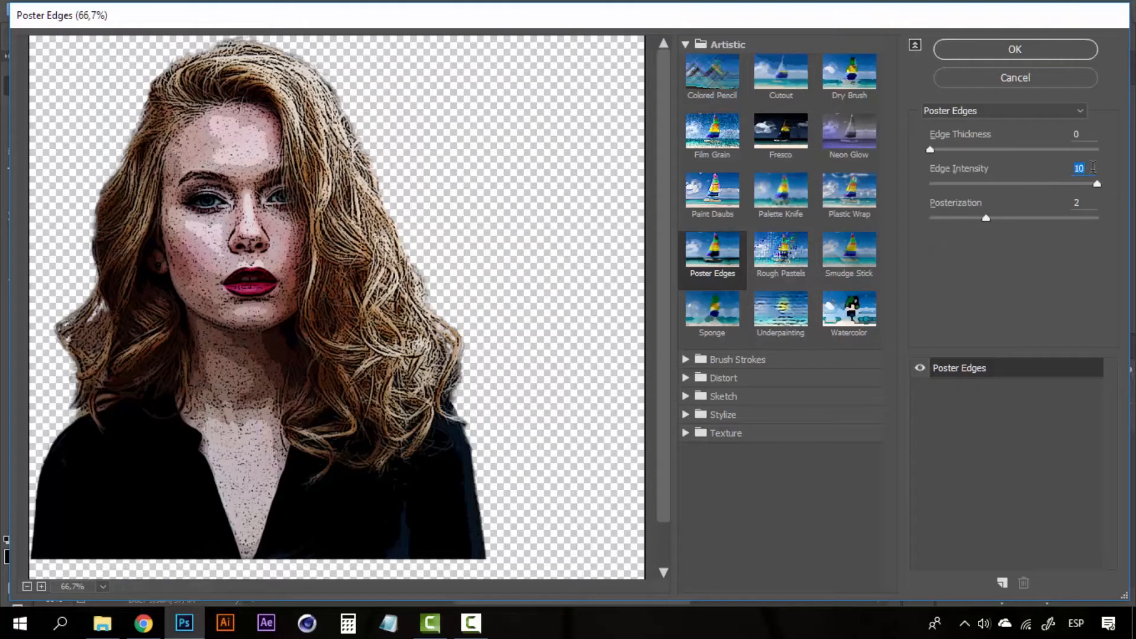
type("4")
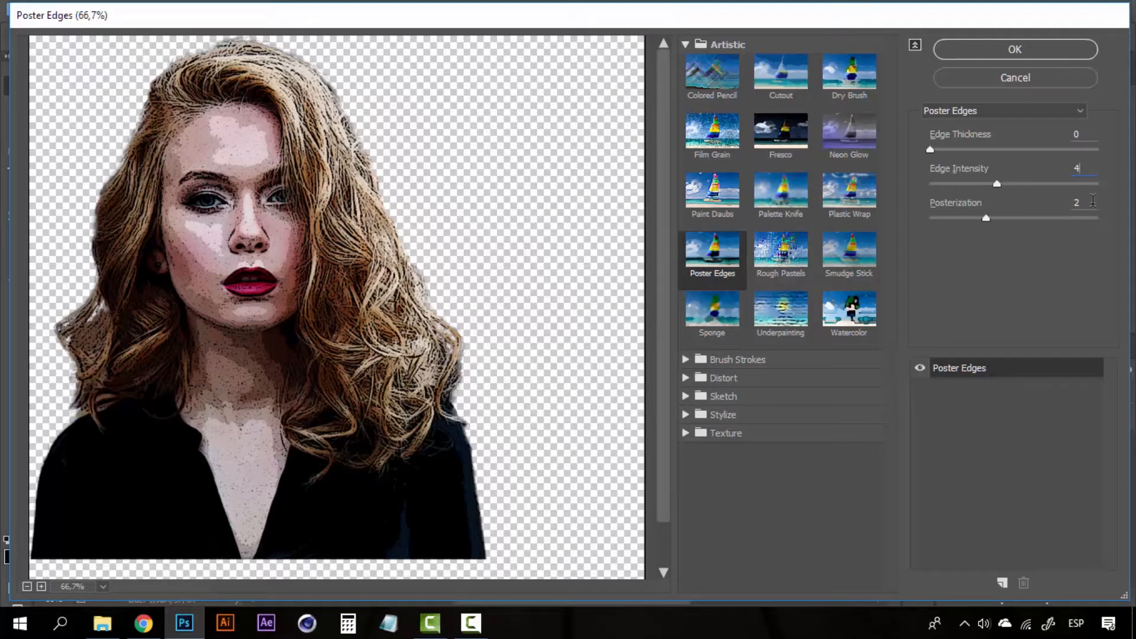
left_click(1092, 201)
type("1")
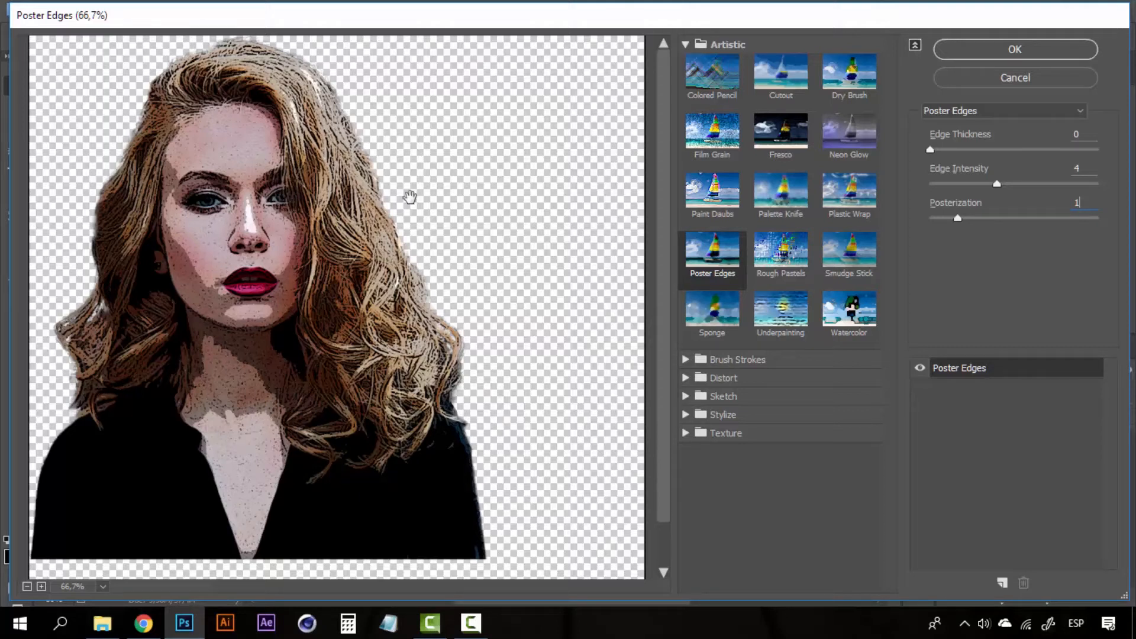
left_click(1015, 49)
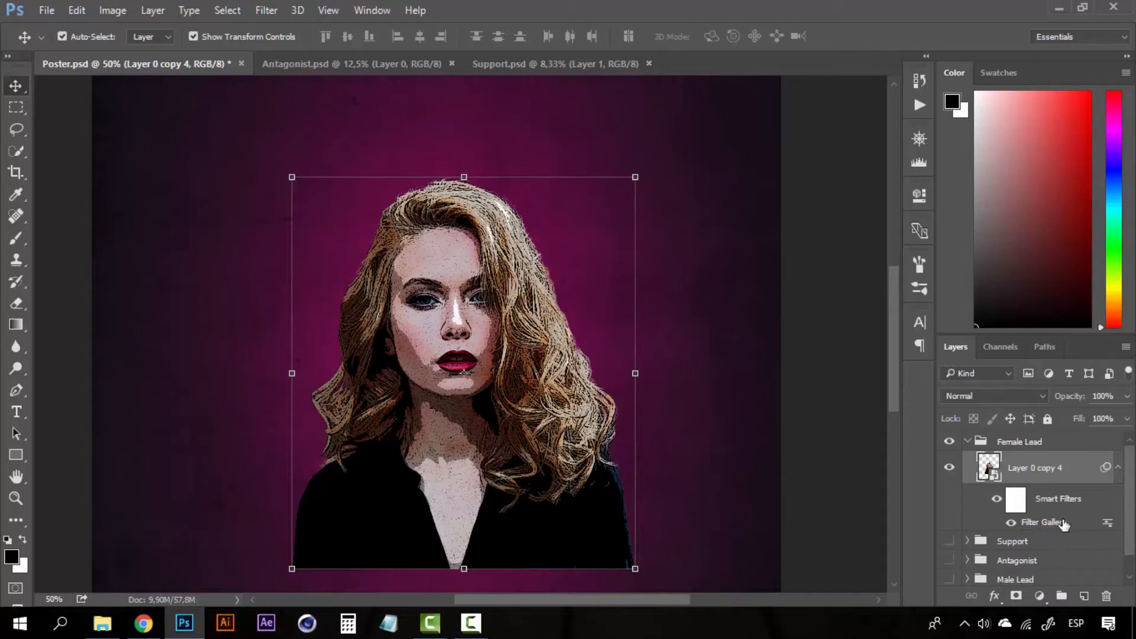
- Open the blending options of the Filter Gallery smart filter and move the dialog clear of the portrait
double_click(1108, 524)
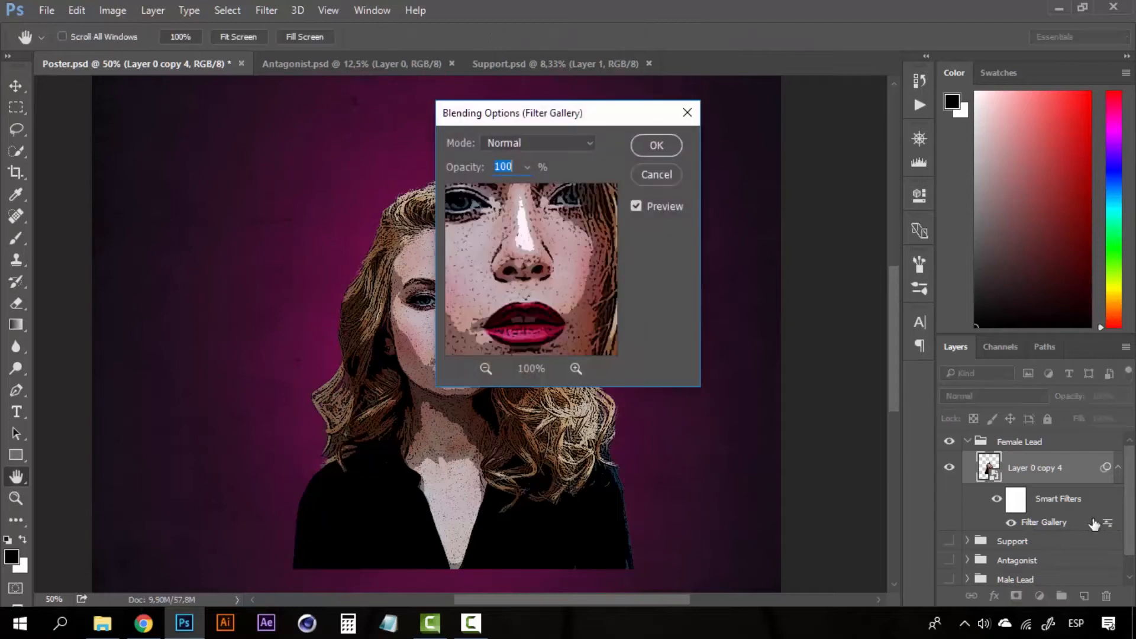
left_click_drag(560, 111, 779, 73)
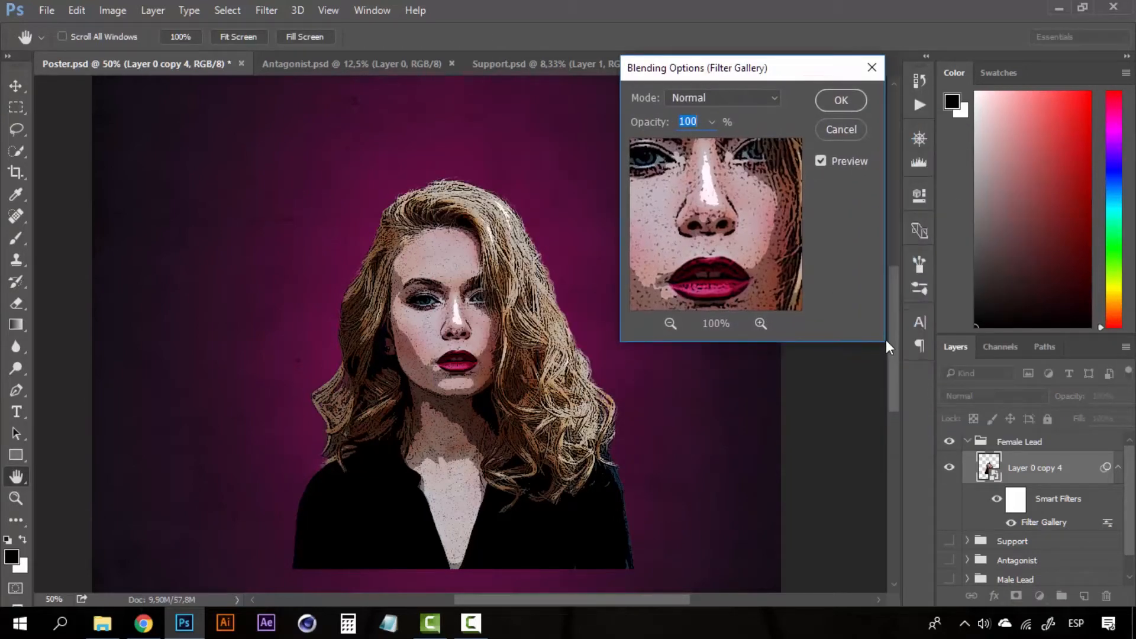
left_click_drag(728, 67, 799, 153)
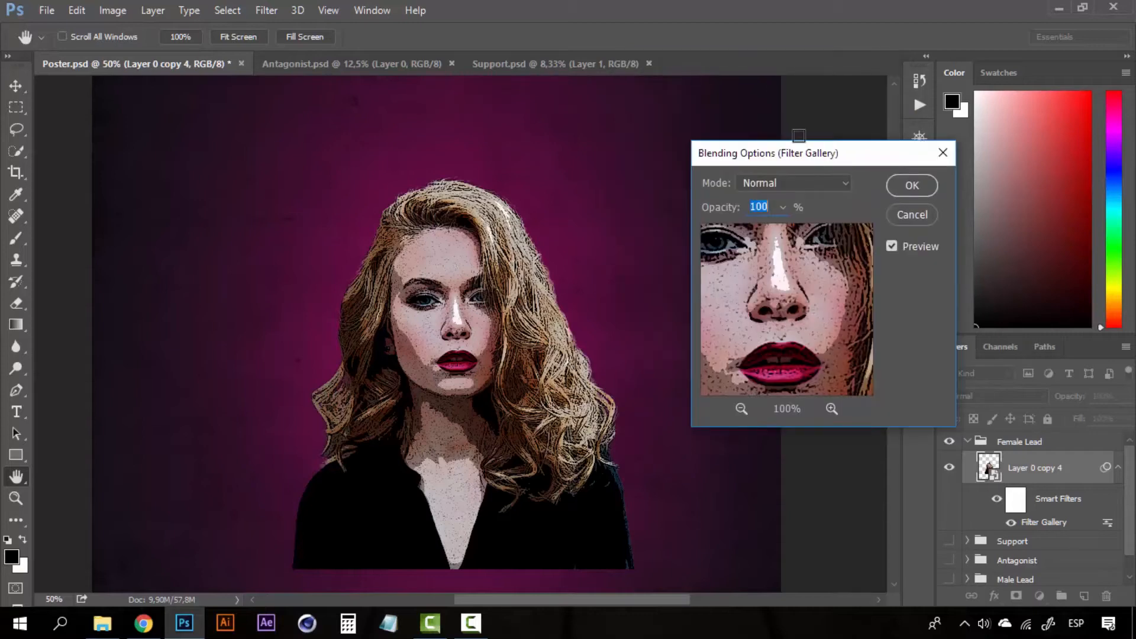
- Try the Color Burn, Multiply and Overlay blending modes on the Filter Gallery filter and restore Normal mode
left_click(822, 185)
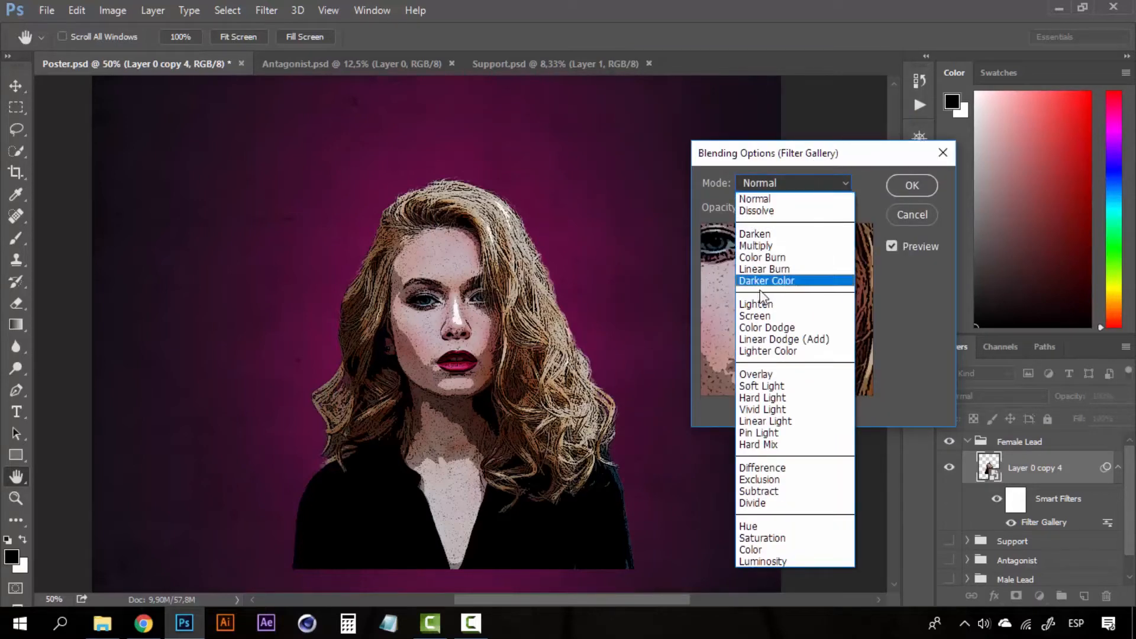
left_click(775, 256)
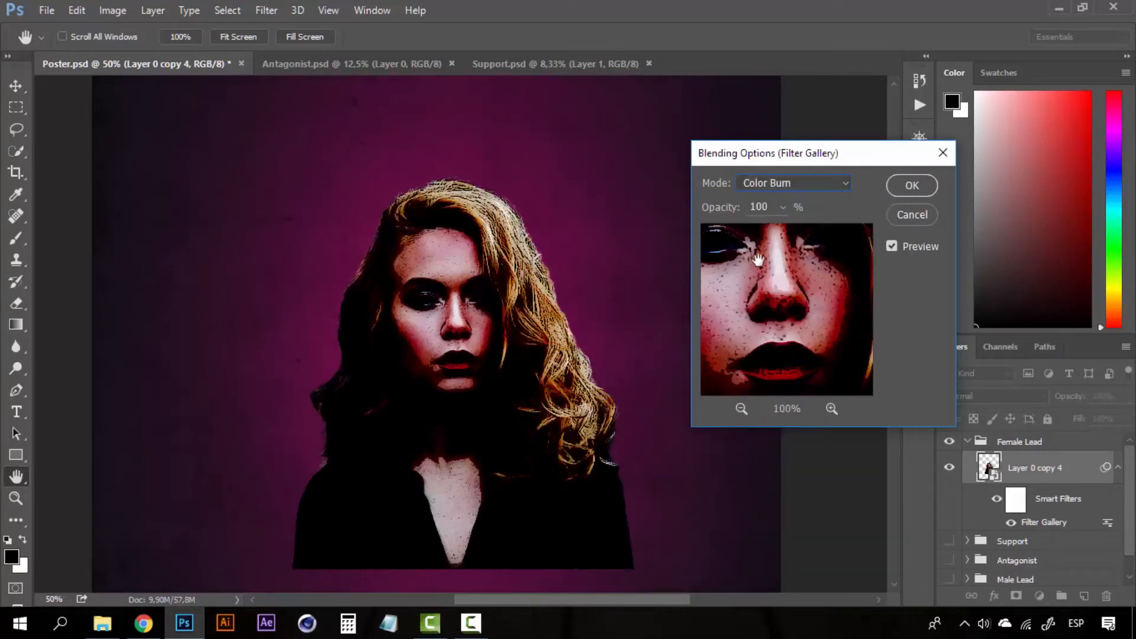
left_click(846, 186)
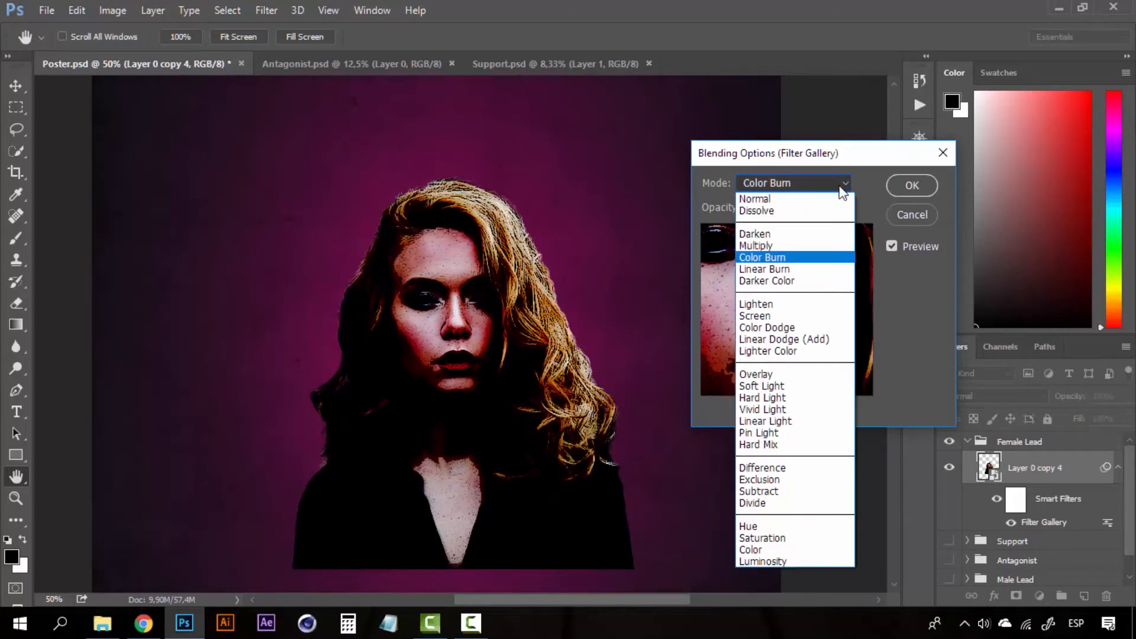
left_click(787, 247)
left_click(831, 183)
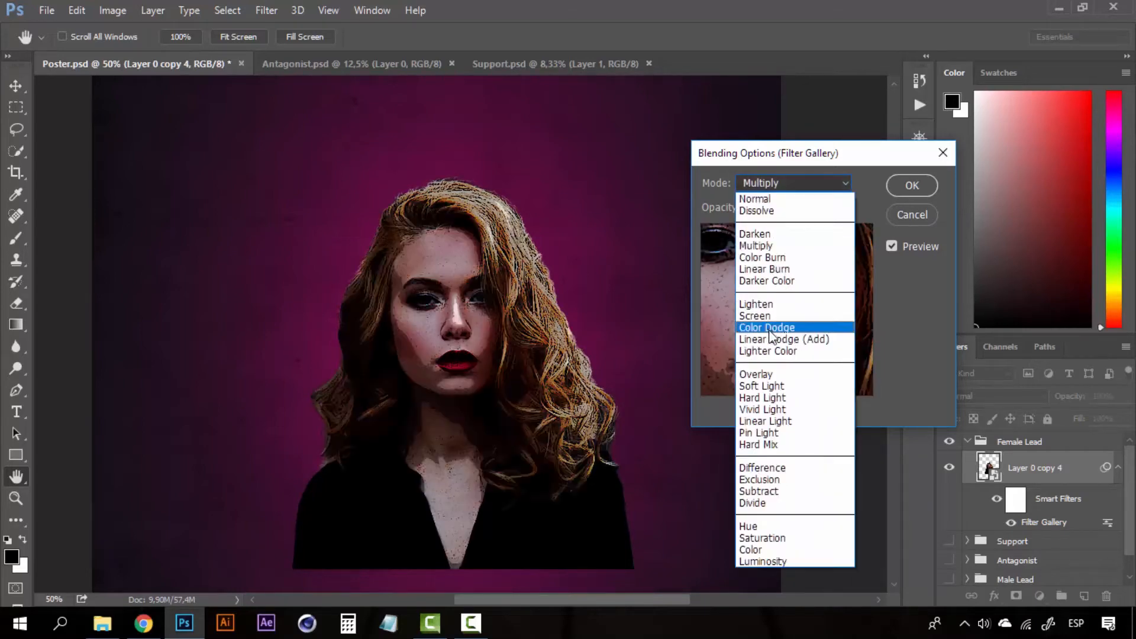
left_click(770, 369)
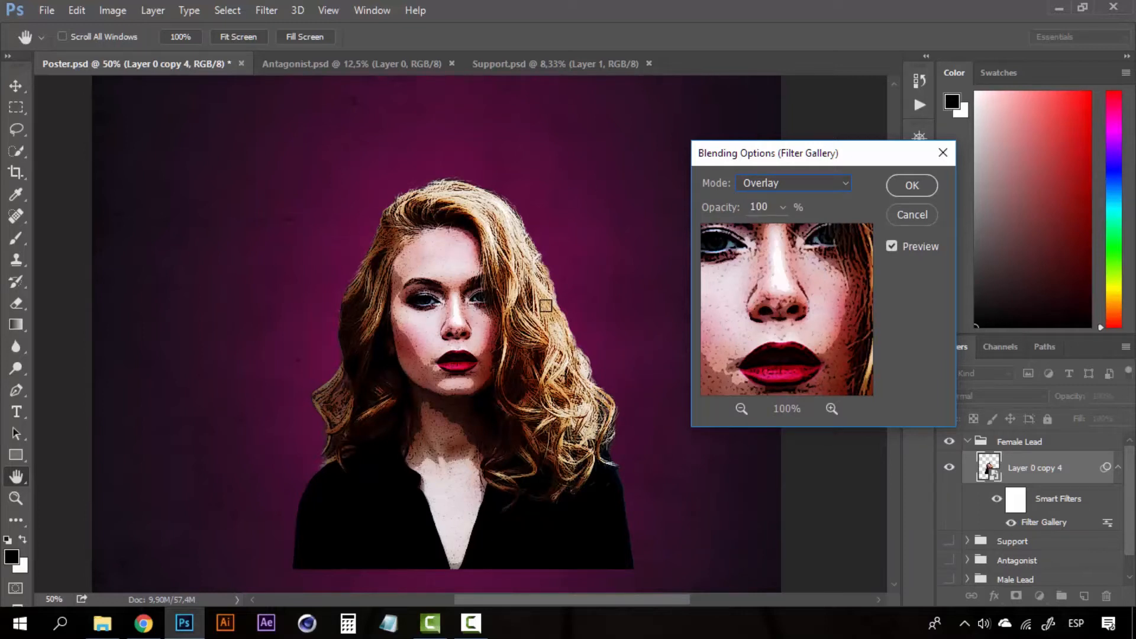
left_click(782, 208)
left_click_drag(750, 225, 788, 228)
left_click(823, 187)
left_click(796, 200)
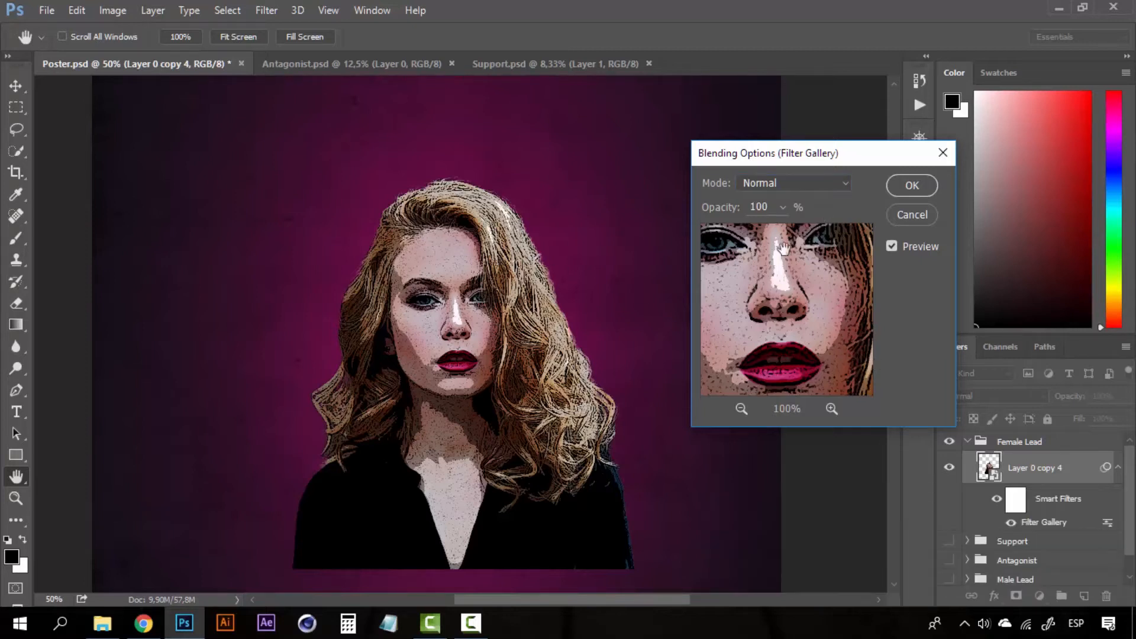
left_click(797, 179)
left_click(797, 179)
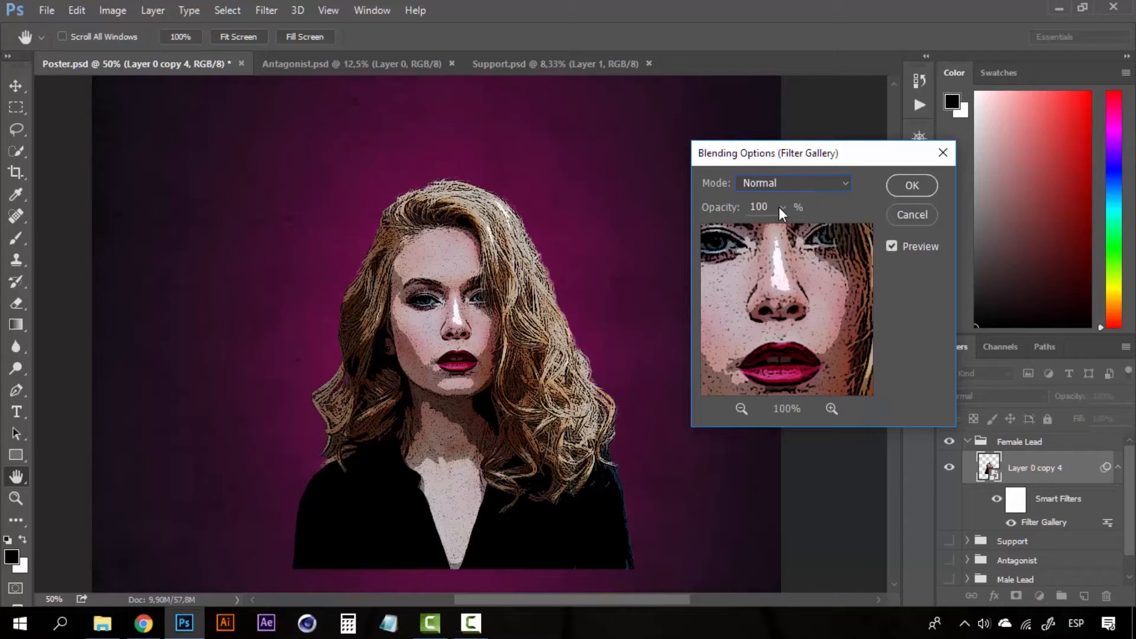
- Lower the Filter Gallery filter's blending opacity to about 75% in Normal mode and apply the blending options
left_click(747, 205)
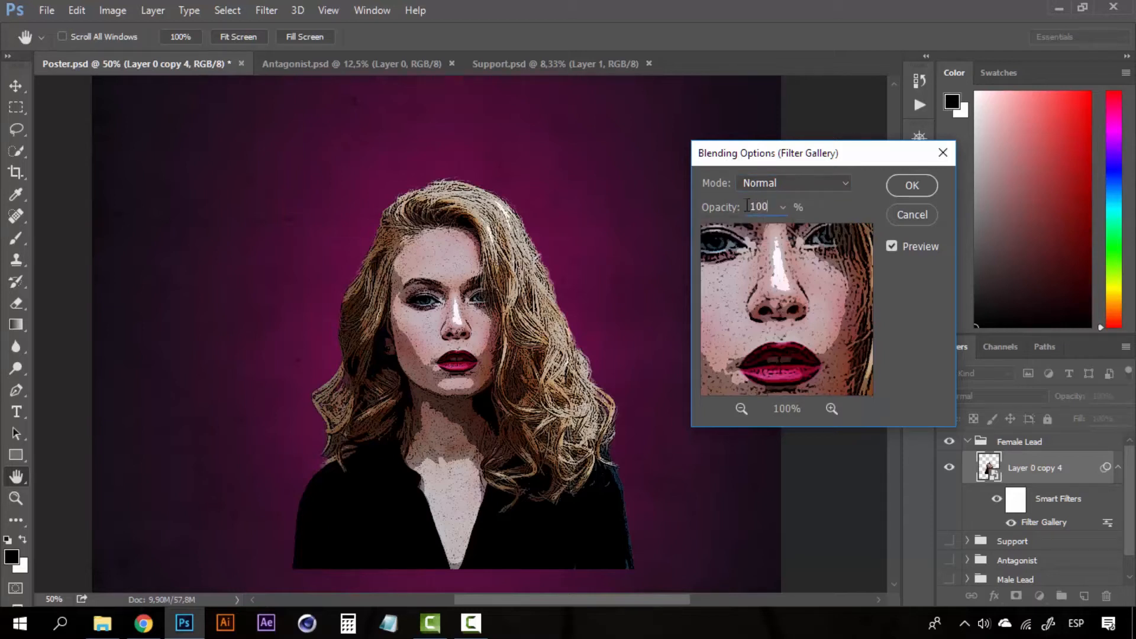
left_click(716, 208)
type("75")
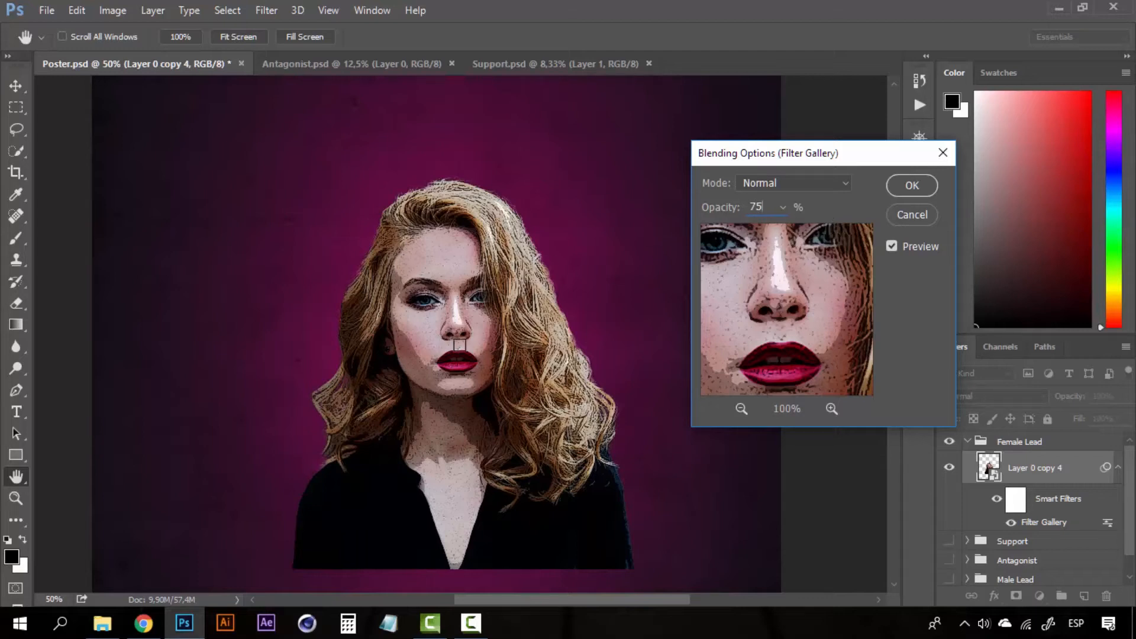
left_click(783, 209)
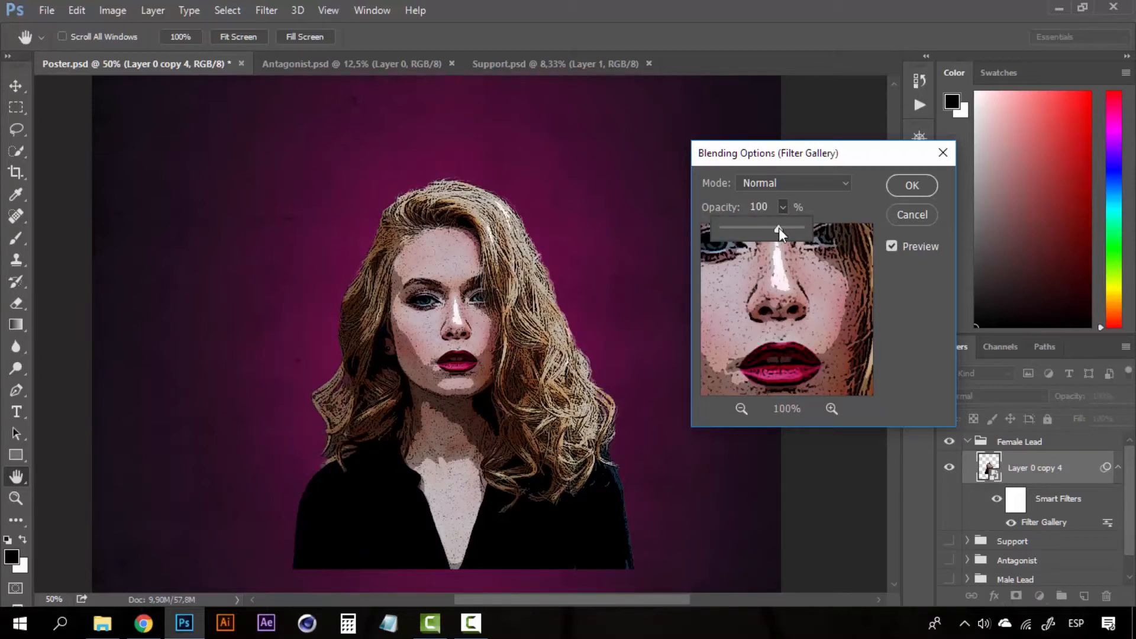
left_click_drag(778, 229, 782, 228)
left_click(712, 210)
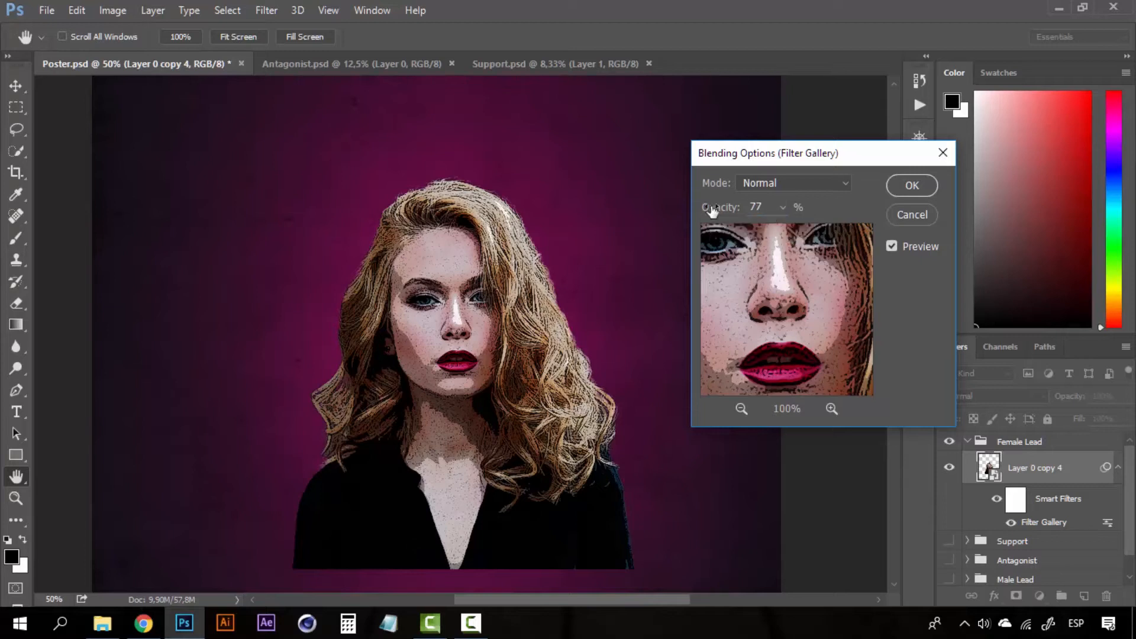
left_click(763, 206)
left_click(922, 182)
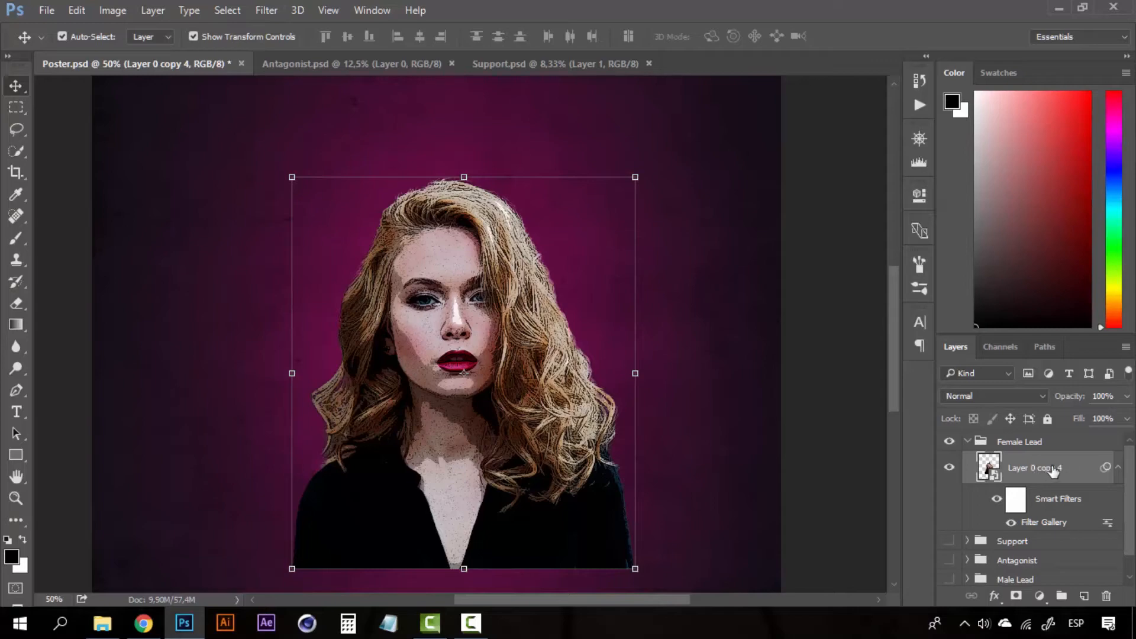
- Add a Brightness/Contrast adjustment to Layer 0 copy 4 and set its brightness to 15
left_click(110, 10)
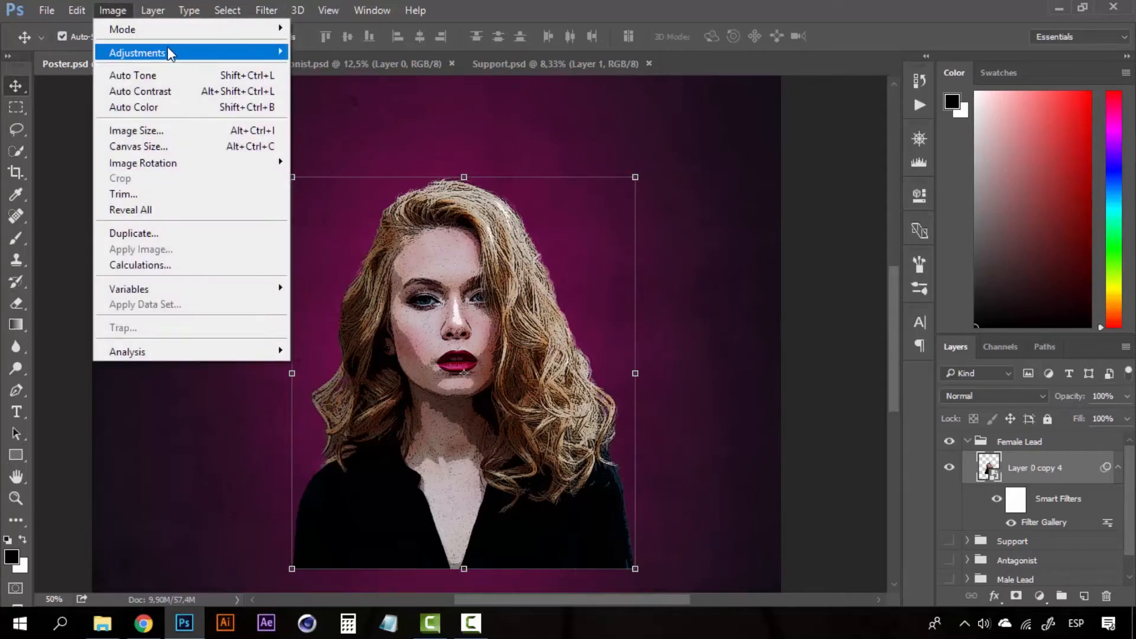
mouse_move(237, 52)
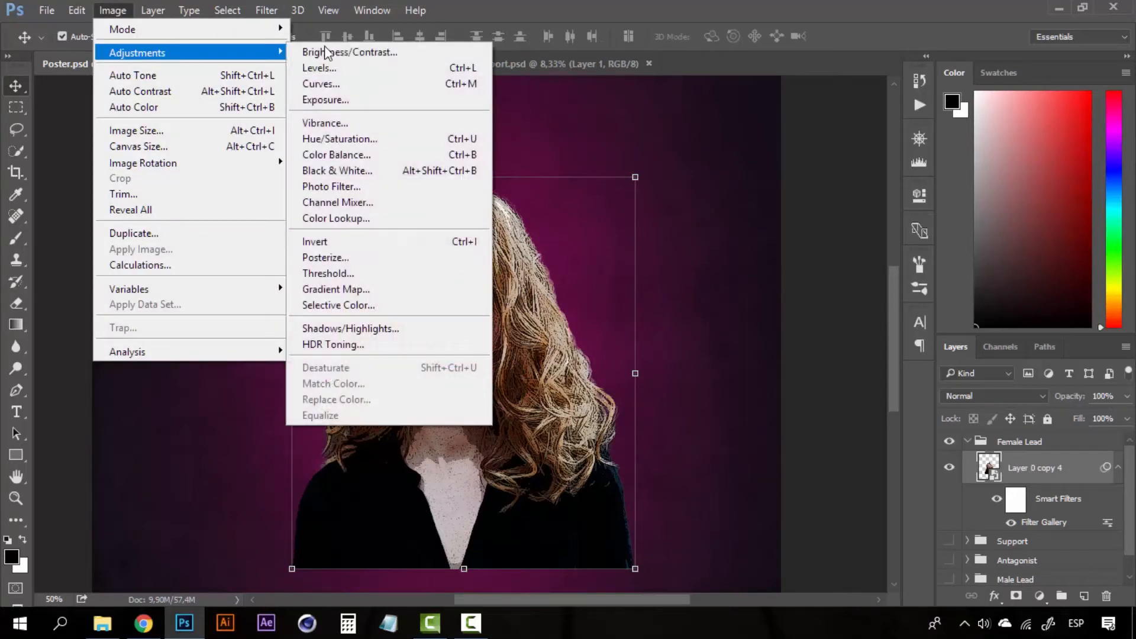
left_click(360, 54)
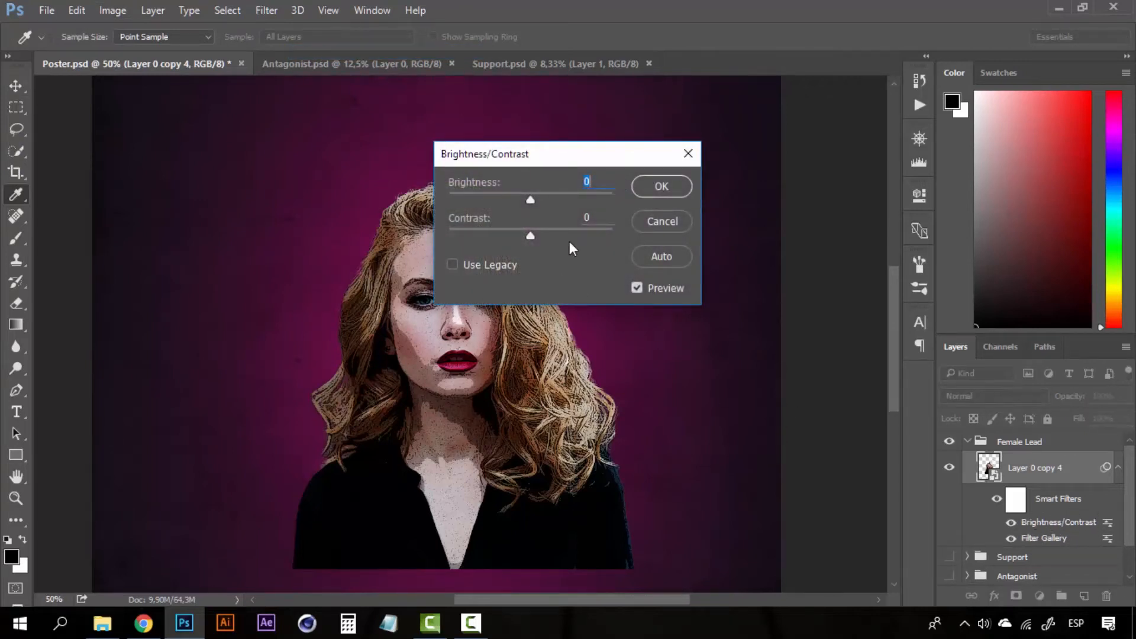
left_click_drag(569, 153, 881, 169)
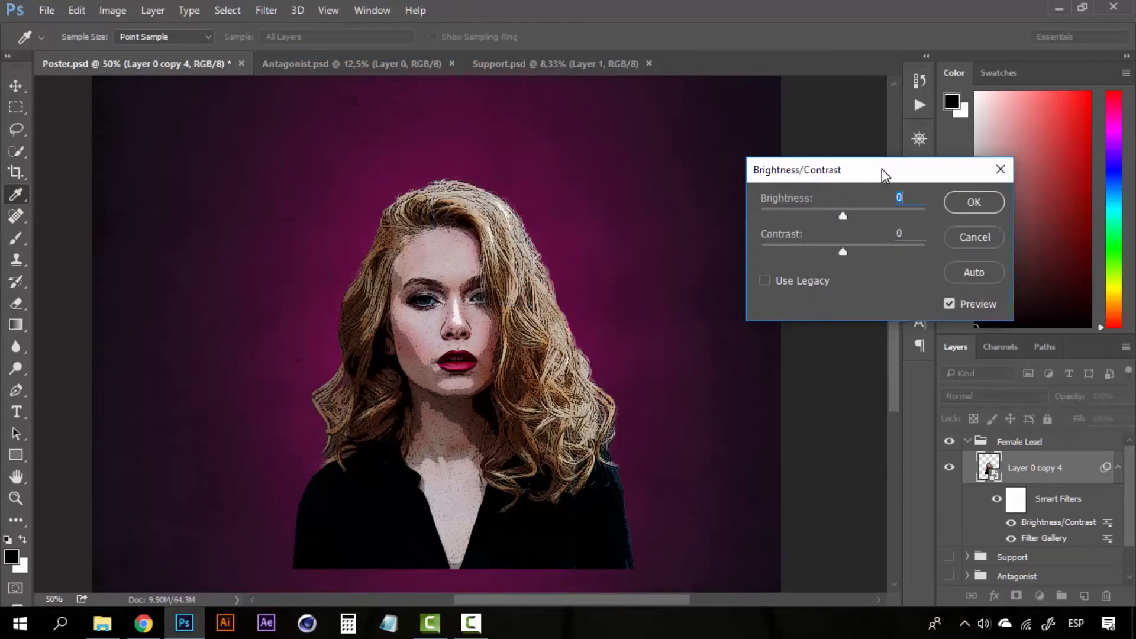
left_click(852, 212)
left_click(853, 211)
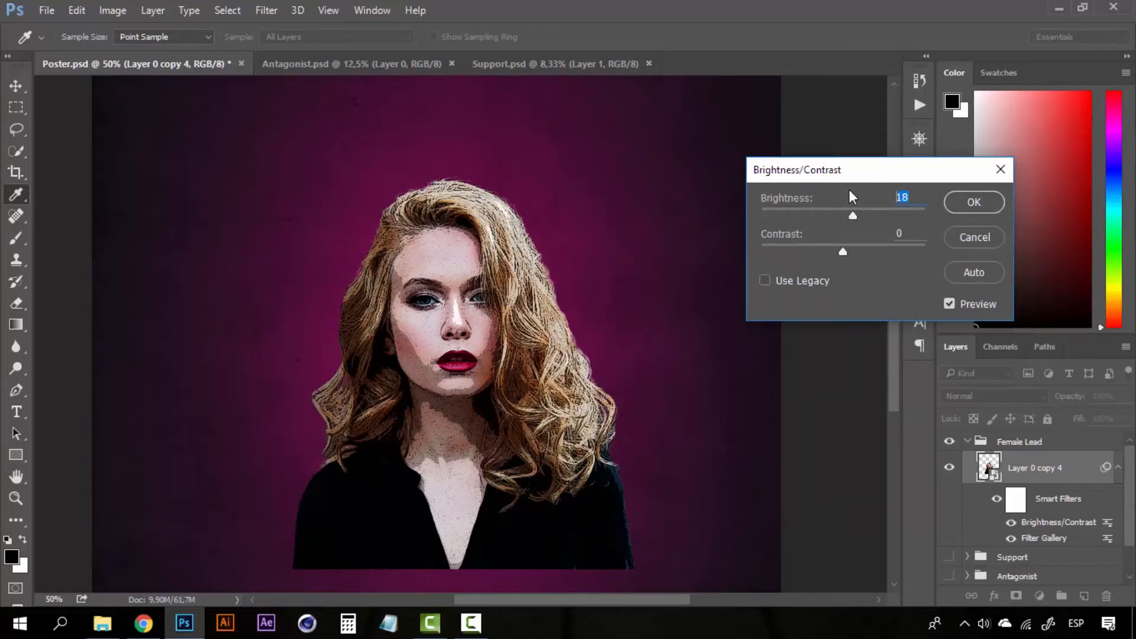
type("15")
- Set the contrast to 25 and compare the portrait with the adjustment preview off and on
left_click(860, 247)
left_click(888, 229)
type("25")
left_click(955, 302)
left_click(955, 302)
left_click(955, 301)
left_click(946, 306)
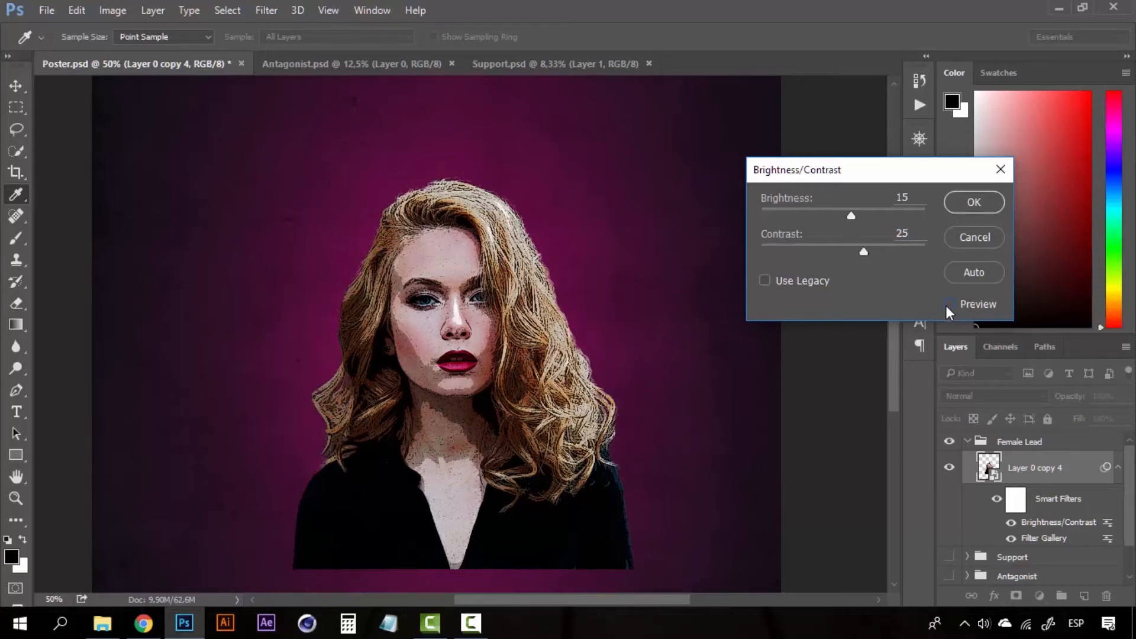
left_click(946, 305)
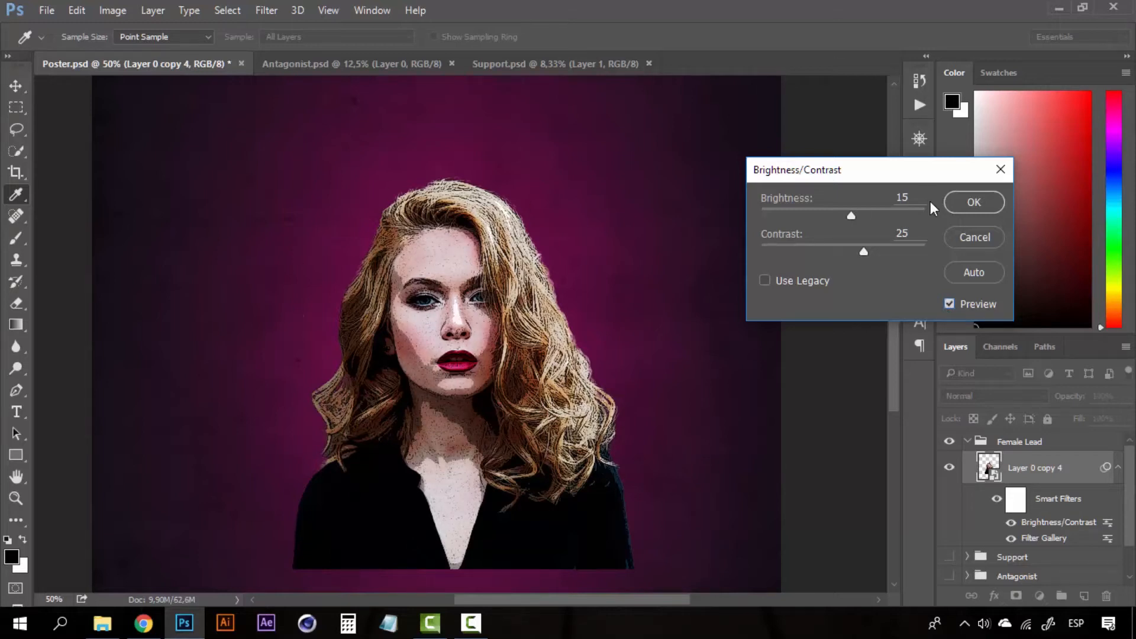
- Compare the portrait with the Brightness/Contrast preview off and on, and apply the adjustment to Layer 0 copy 4
left_click(949, 303)
left_click(950, 303)
left_click(949, 303)
left_click(949, 303)
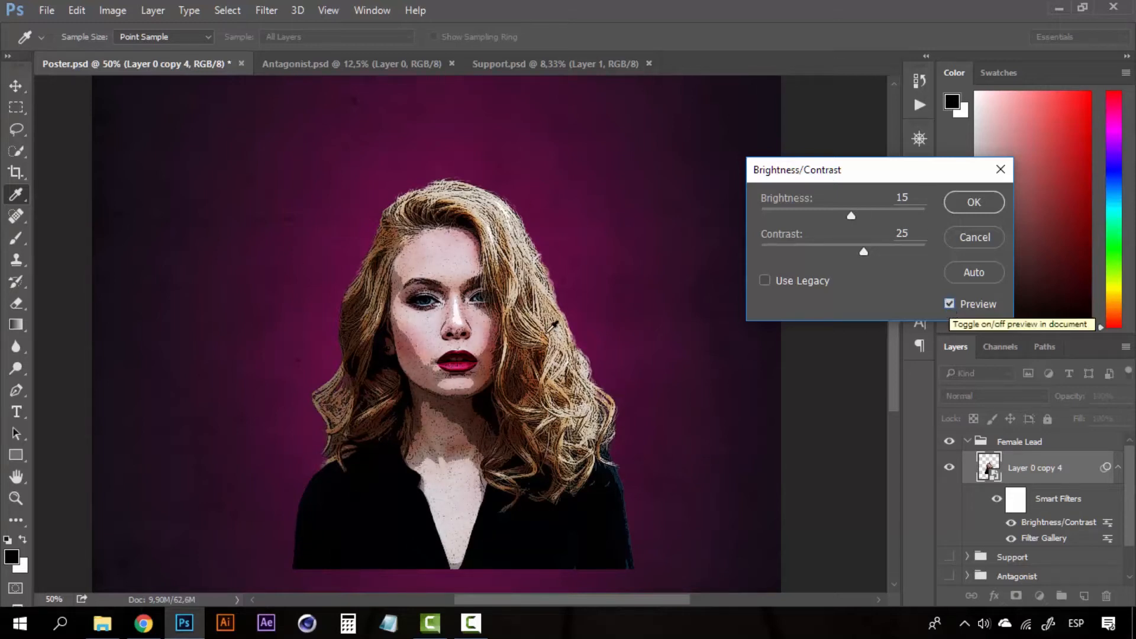
left_click(963, 204)
key("v")
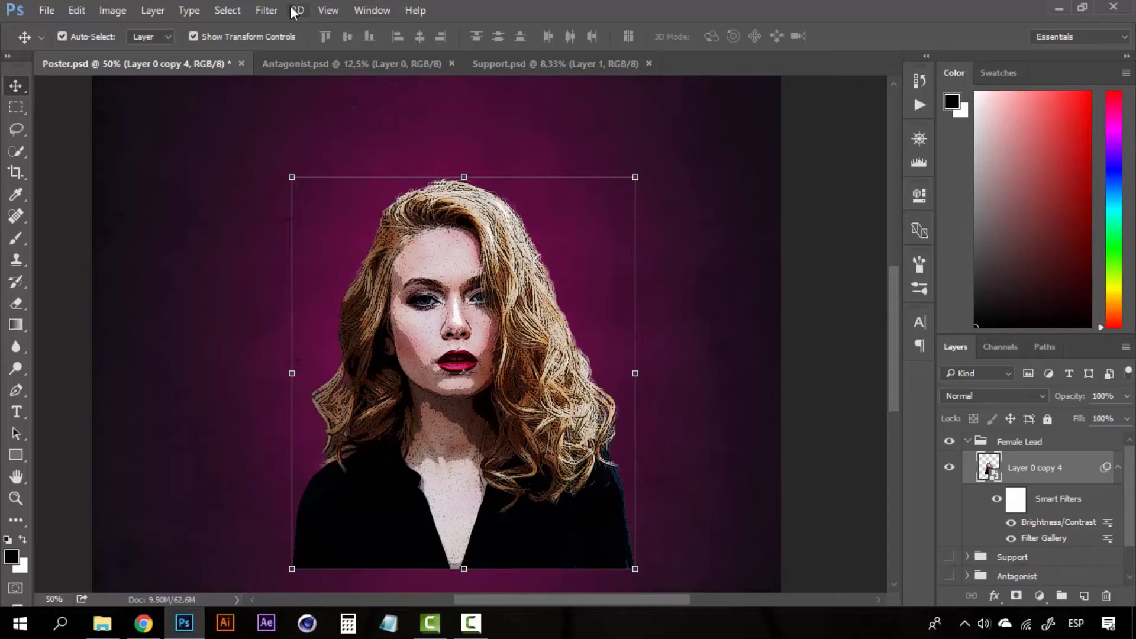
- Add another Filter Gallery effect to Layer 0 copy 4, choosing the Cutout filter and previewing the whole figure
left_click(269, 10)
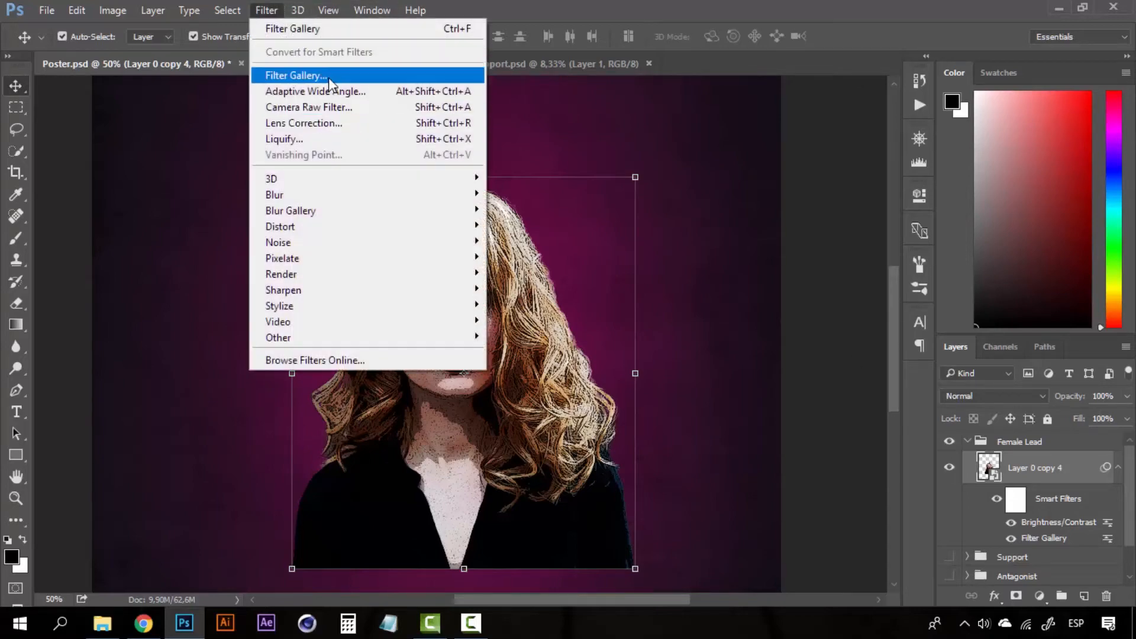
left_click(327, 76)
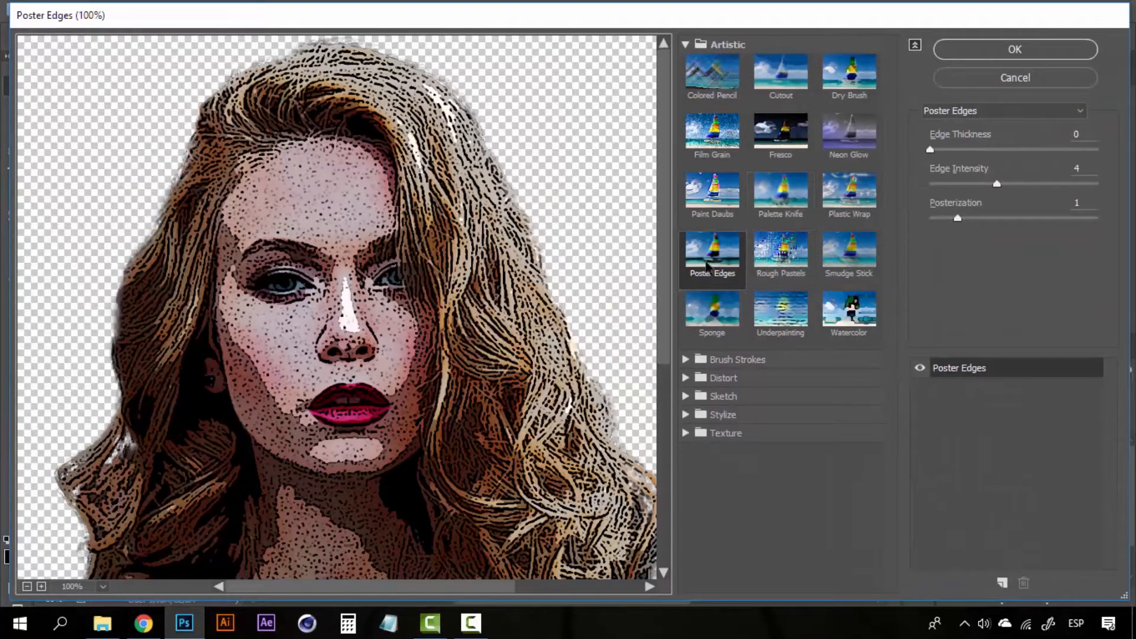
left_click(27, 586)
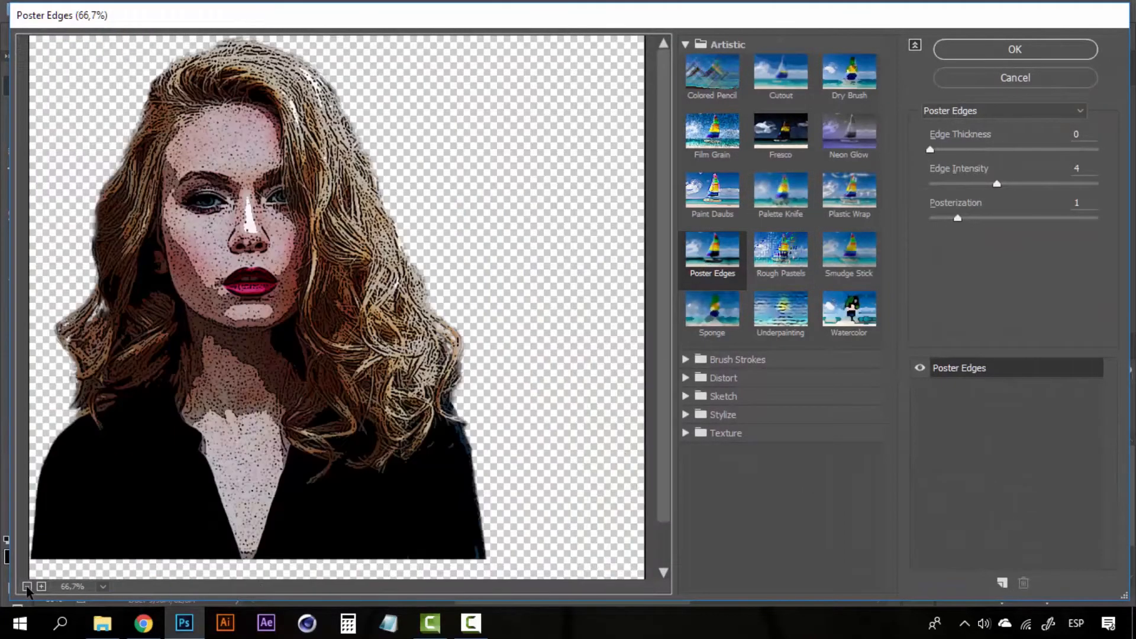
left_click(785, 80)
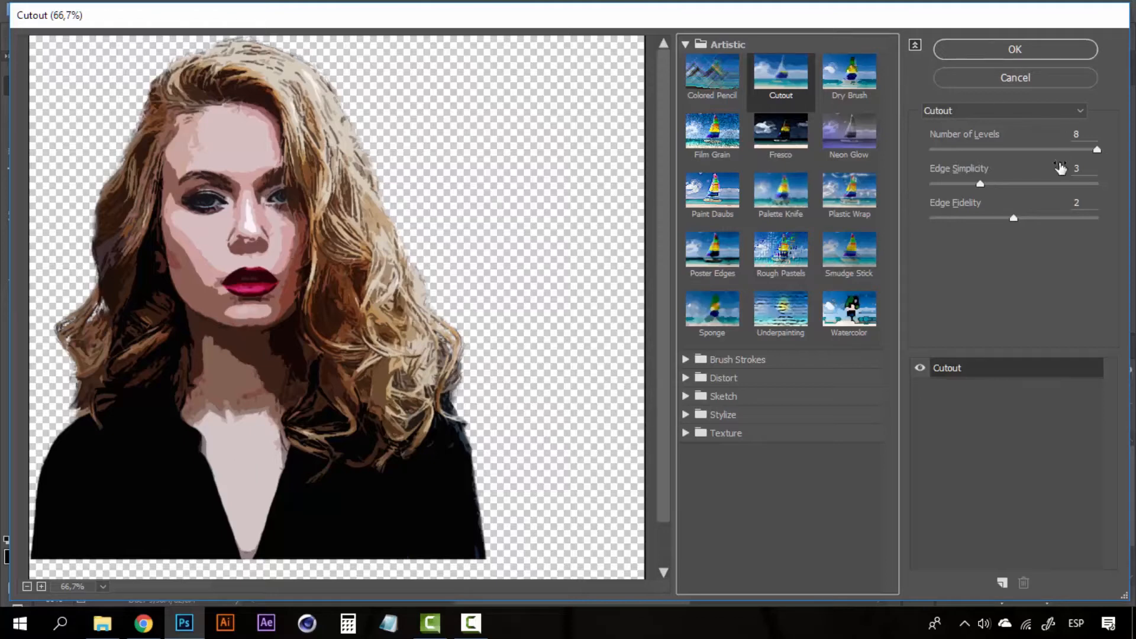
- Try the Cutout filter with 2, 3 and 6 levels and return the number of levels to 8
left_click_drag(1026, 150, 906, 148)
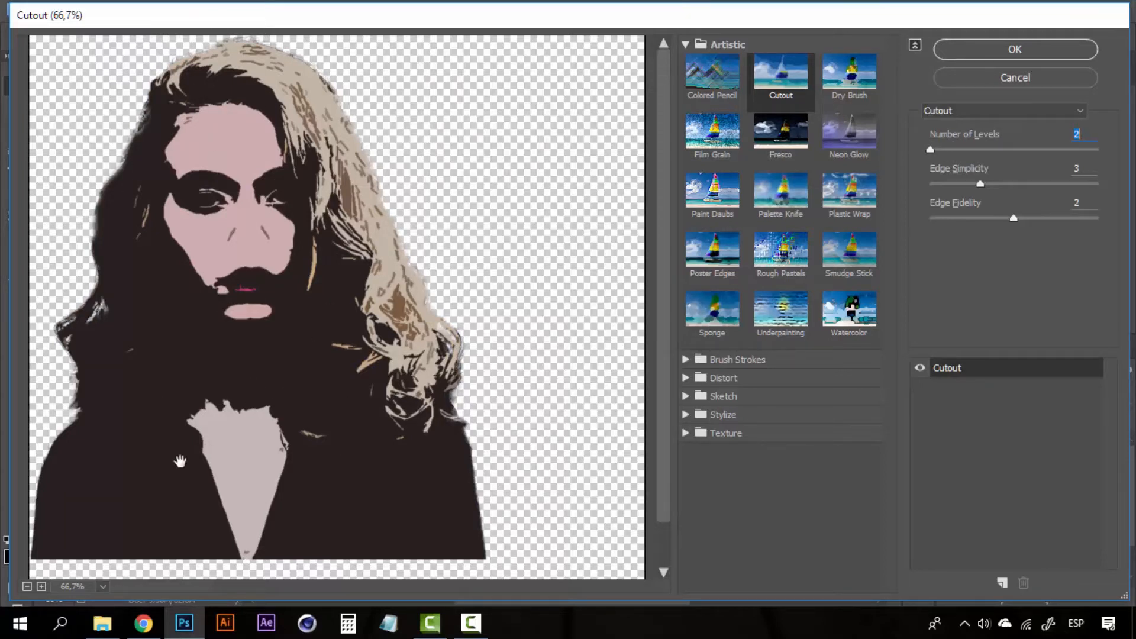
left_click(962, 150)
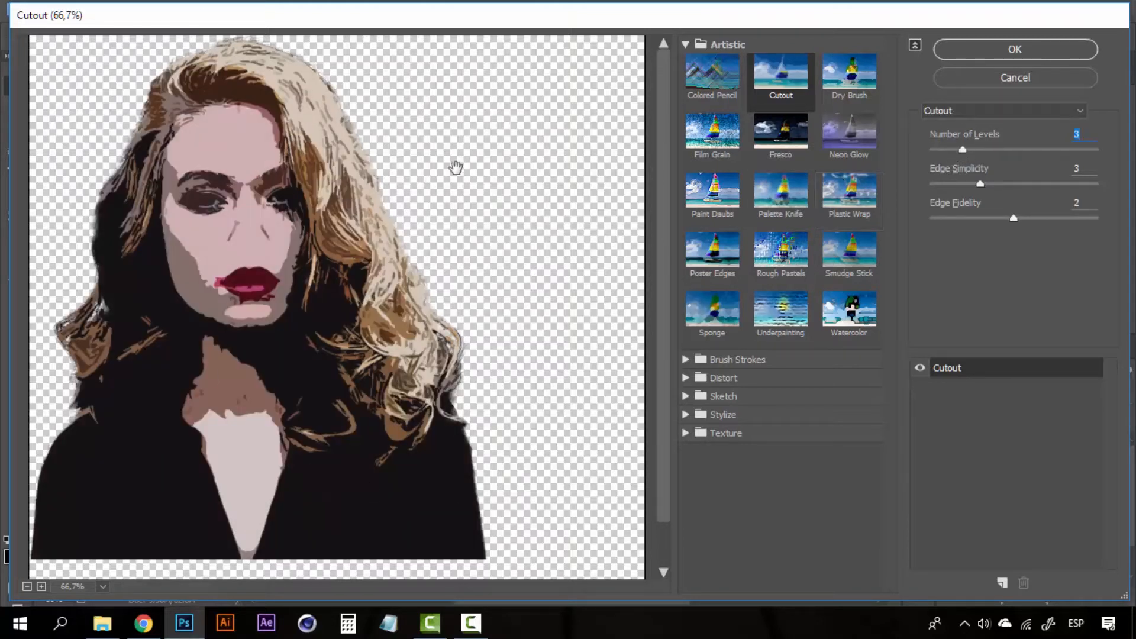
left_click(1006, 150)
left_click(1036, 150)
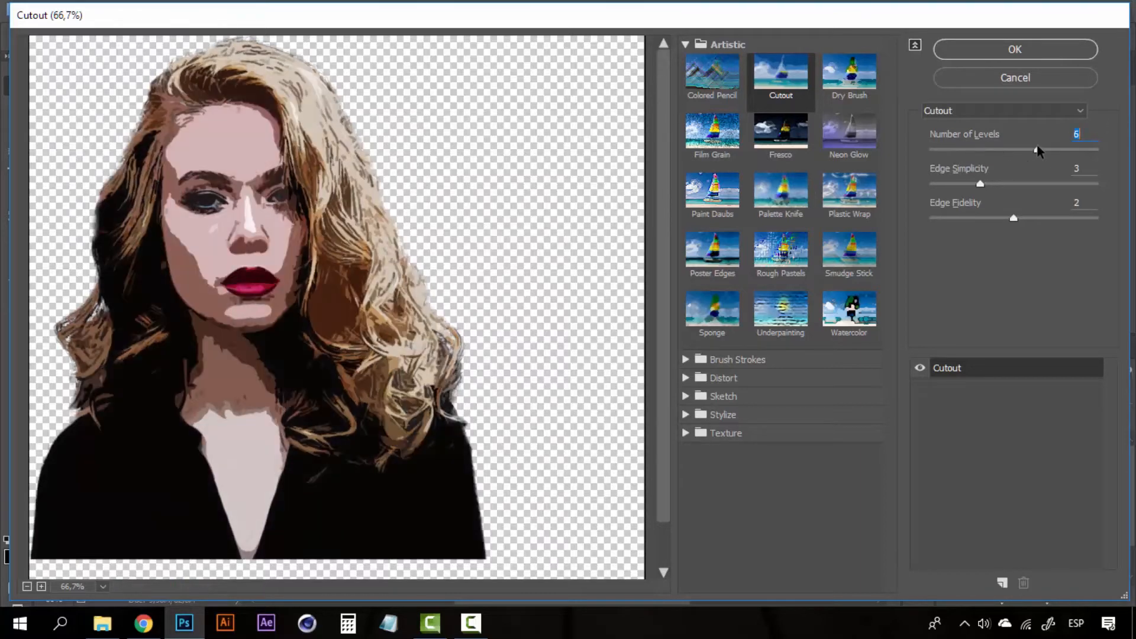
left_click_drag(1044, 148, 1107, 143)
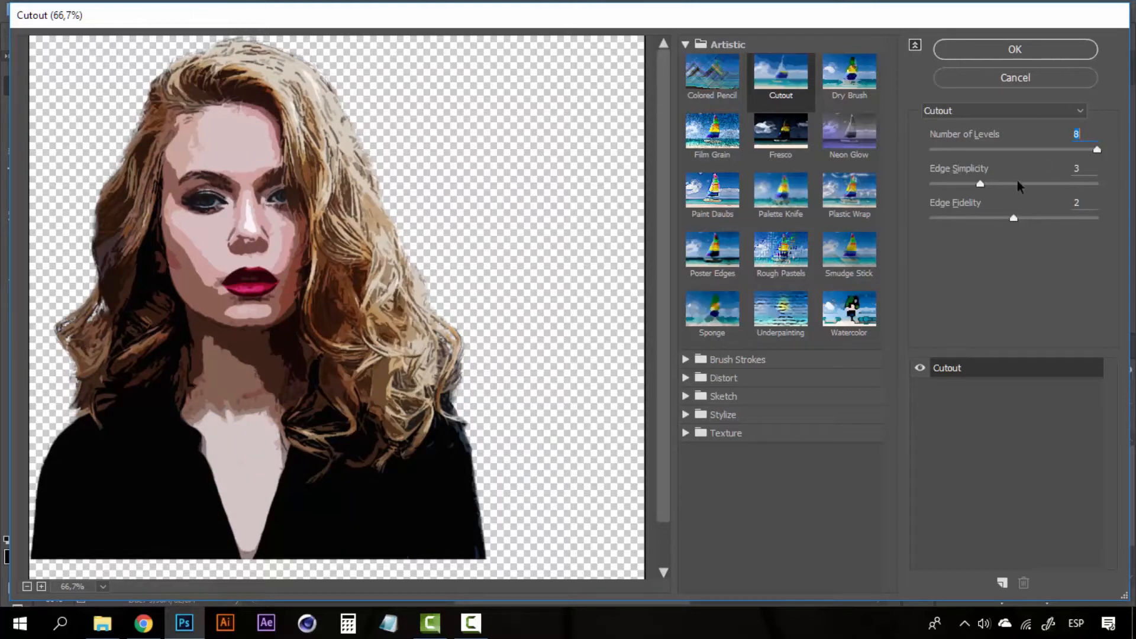
- Try Cutout edge simplicity values of 1, 10 and 0 on the portrait
left_click(941, 184)
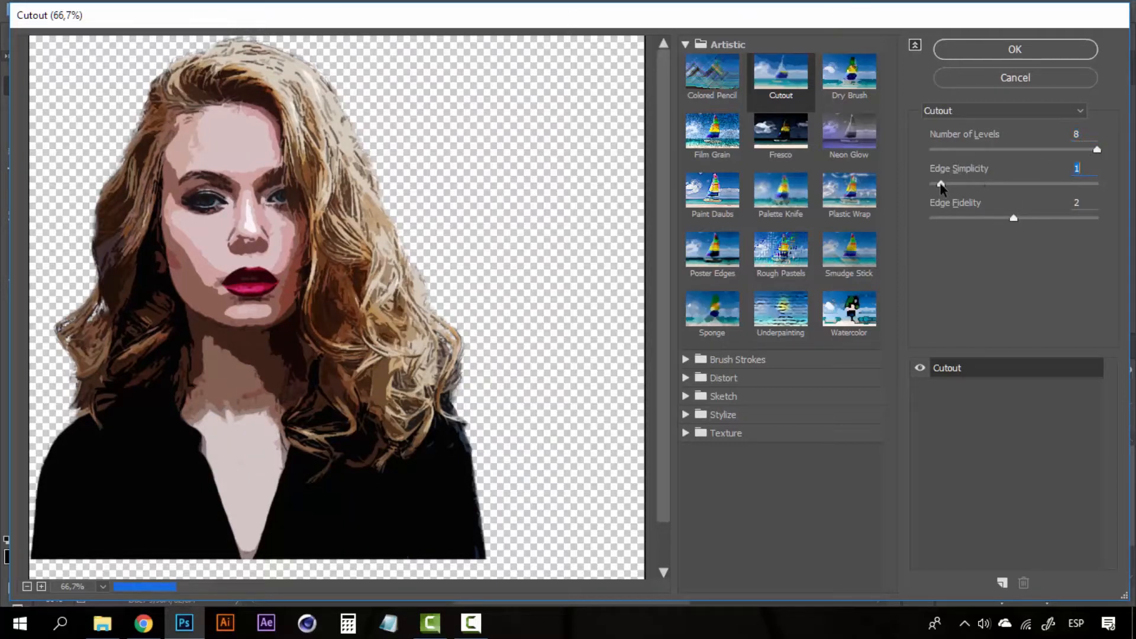
left_click_drag(942, 186, 1098, 184)
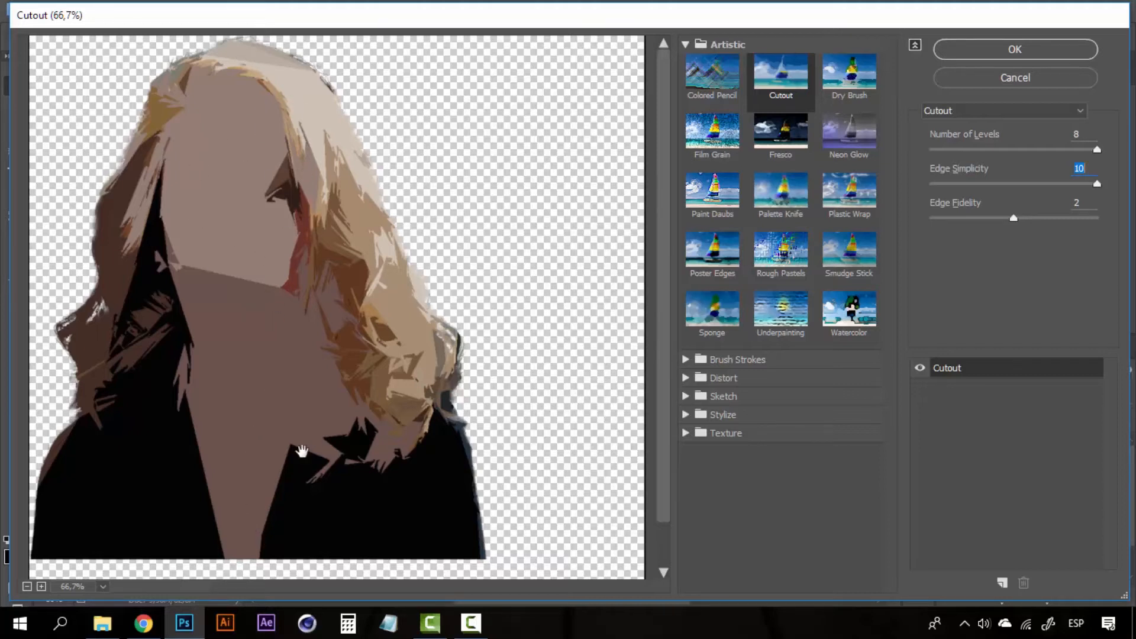
left_click_drag(1021, 179, 911, 189)
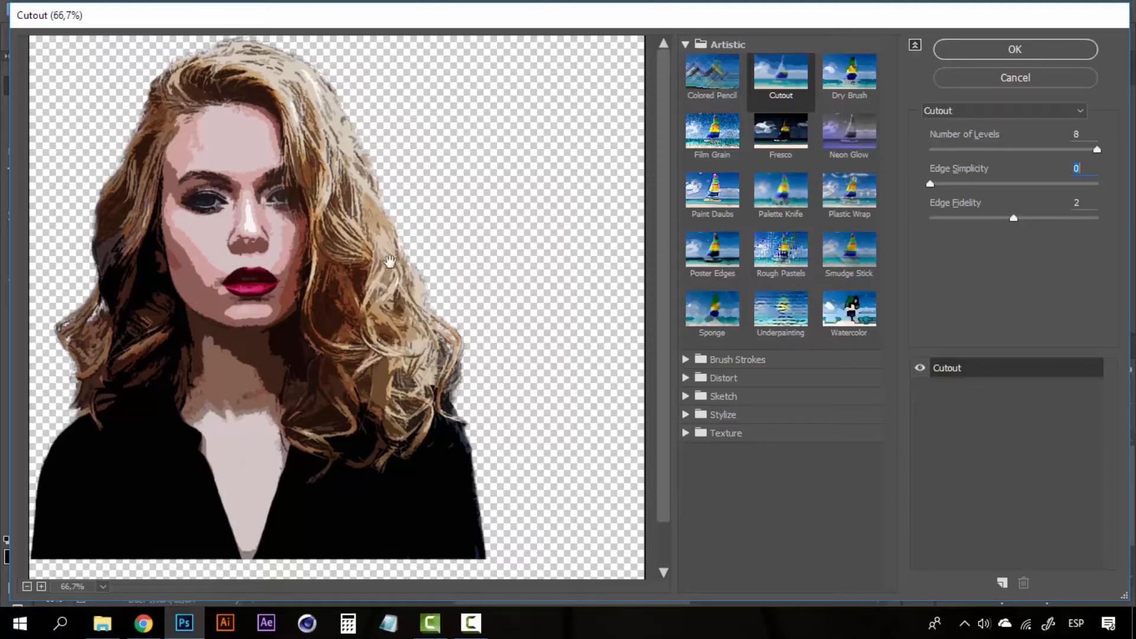
- Try an edge simplicity of 4 with edge fidelity at 1 and 3 in the Cutout filter
left_click_drag(1028, 221, 1102, 223)
left_click(992, 184)
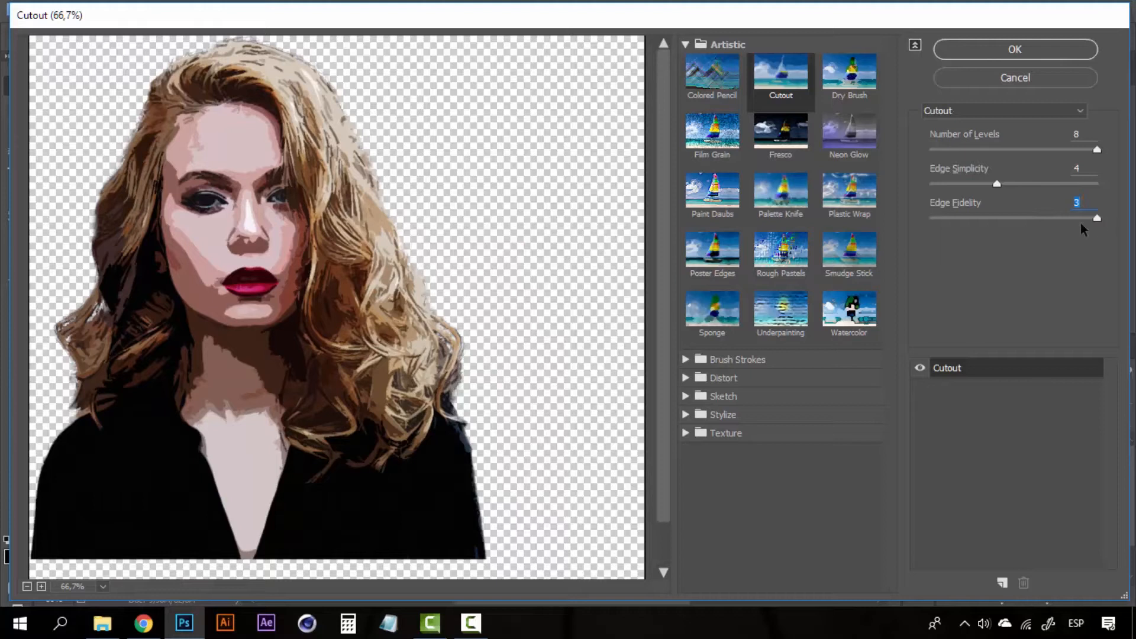
left_click_drag(990, 224, 1121, 224)
left_click_drag(991, 218, 893, 230)
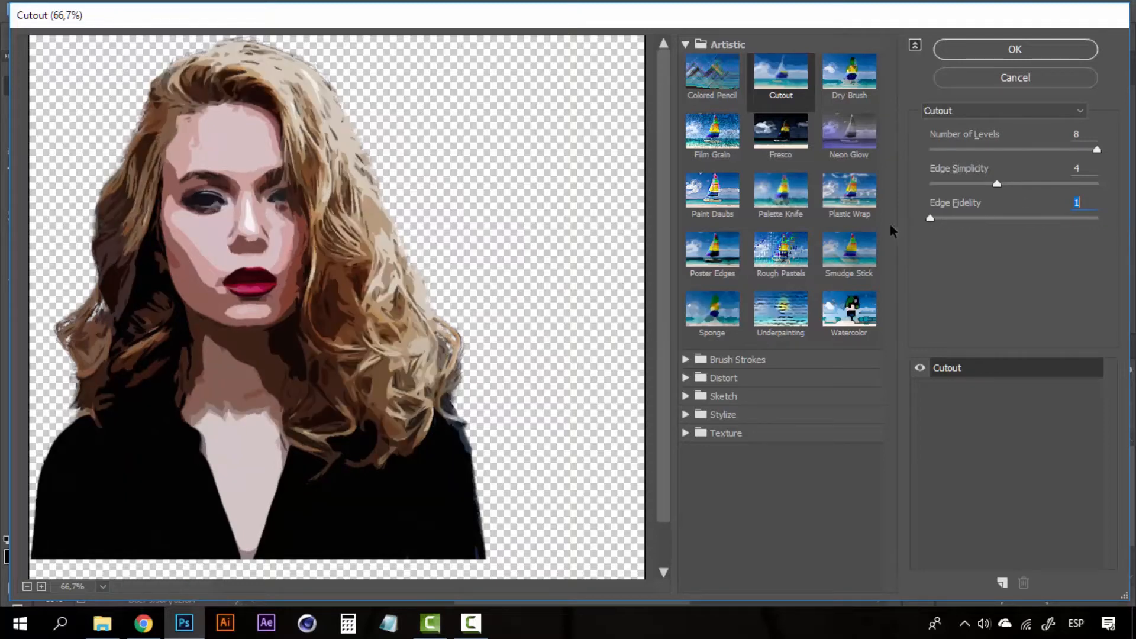
left_click(1068, 219)
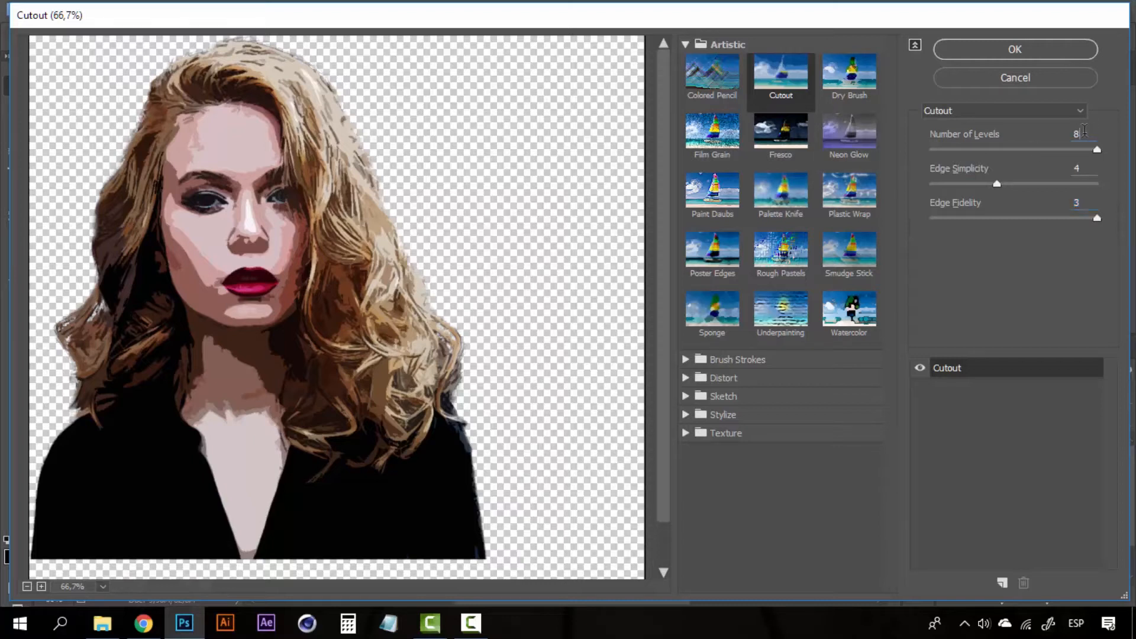
- Set the Cutout edge simplicity to 3 and edge fidelity to 2, and apply the filter
left_click_drag(1084, 131, 943, 153)
type("3")
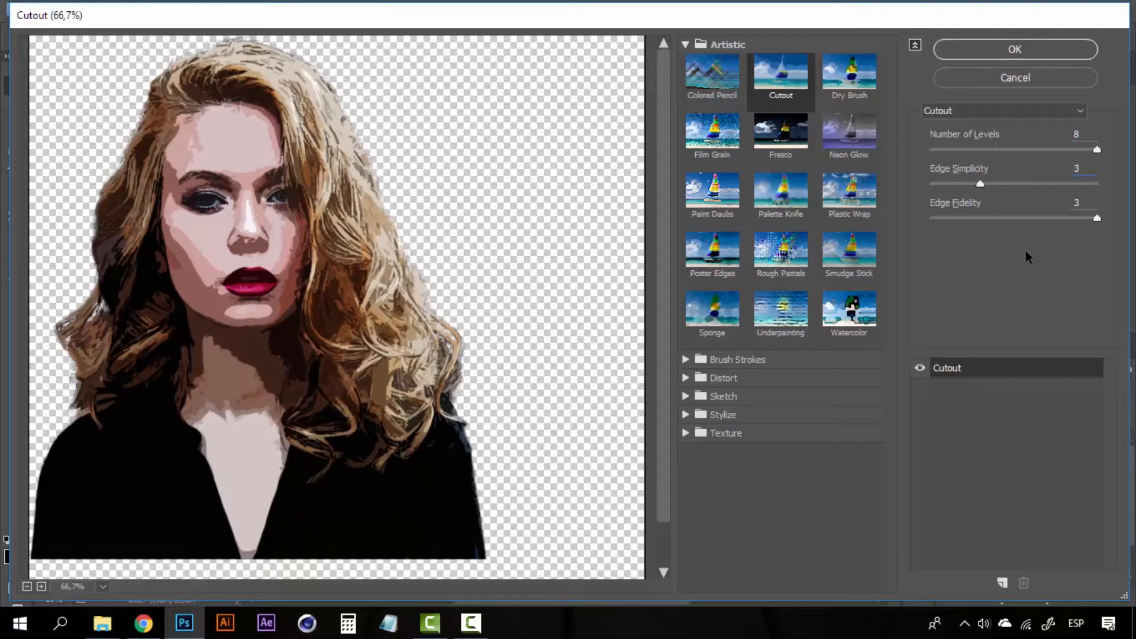
left_click(1089, 201)
type("2")
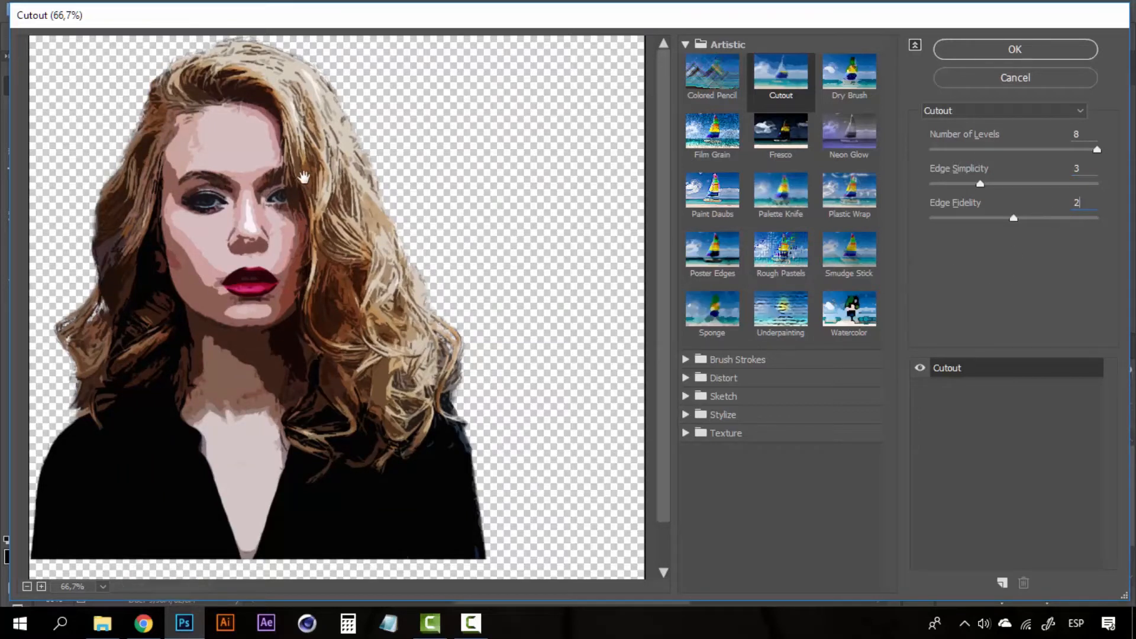
key("shift+Tab")
left_click(1013, 53)
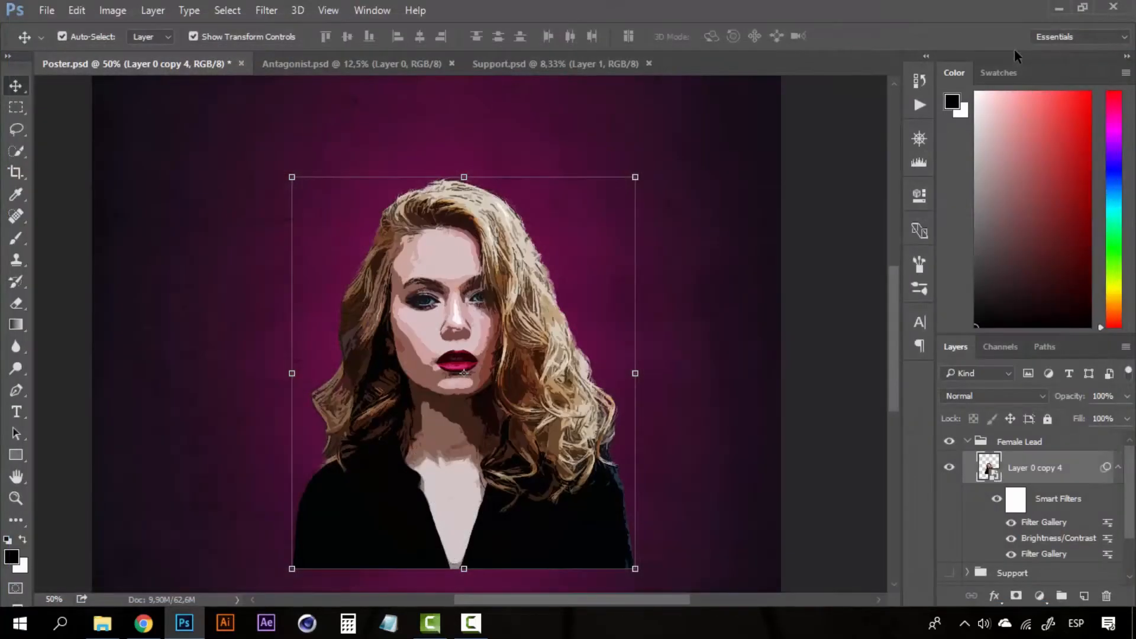
- Open the blending options of the new Cutout smart filter and set its opacity to 70% in Normal mode
scroll(462, 344, "up", 1)
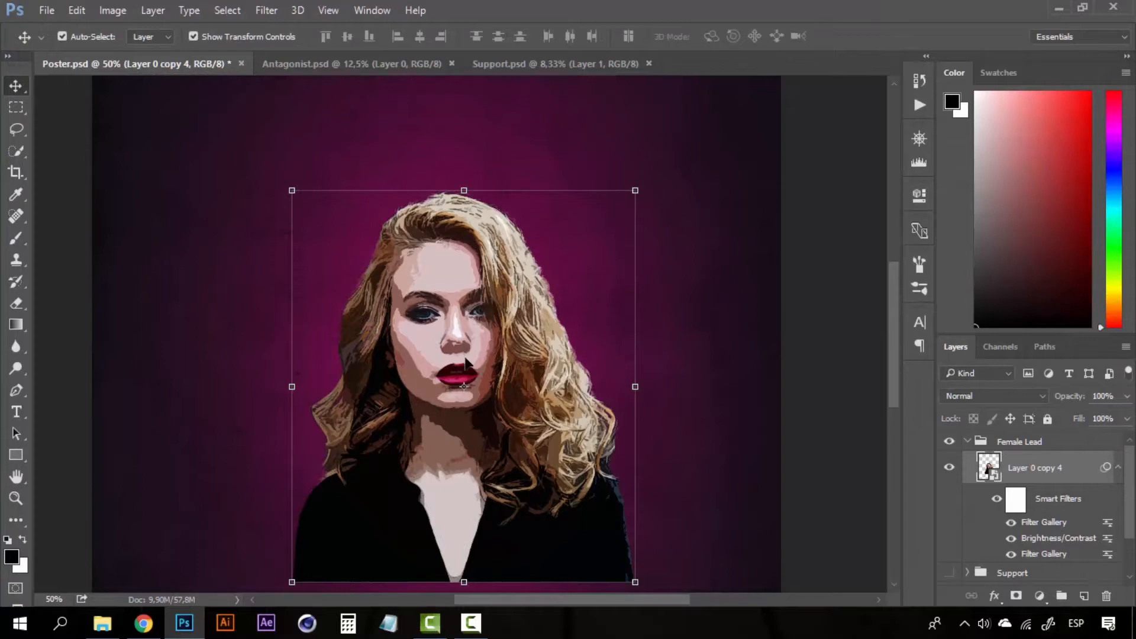
key("z")
left_click(465, 362)
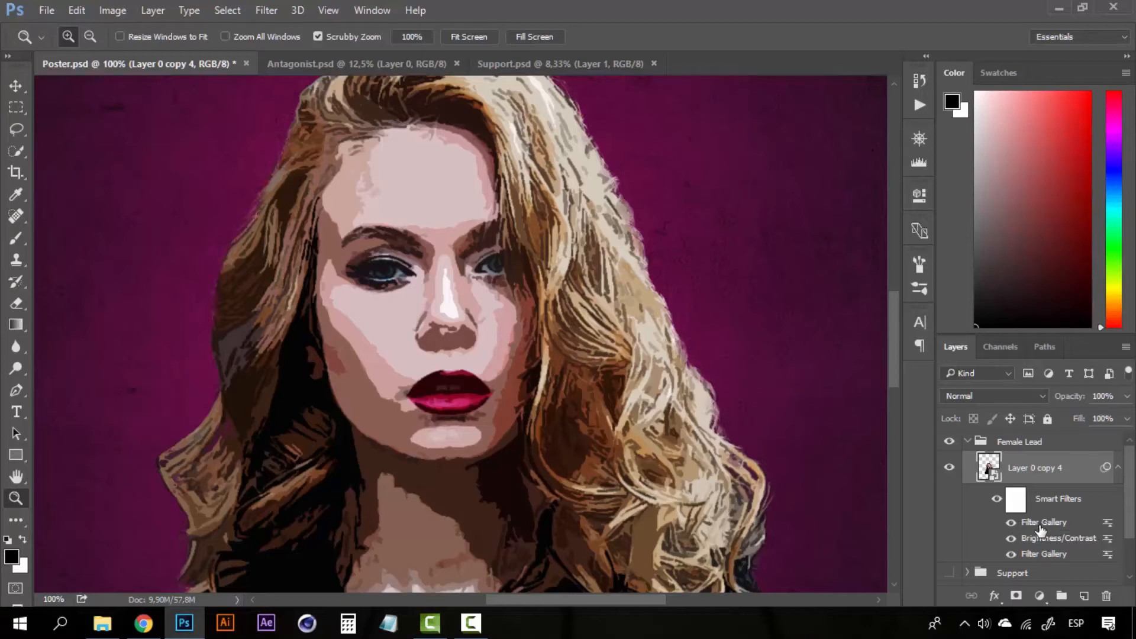
double_click(1108, 523)
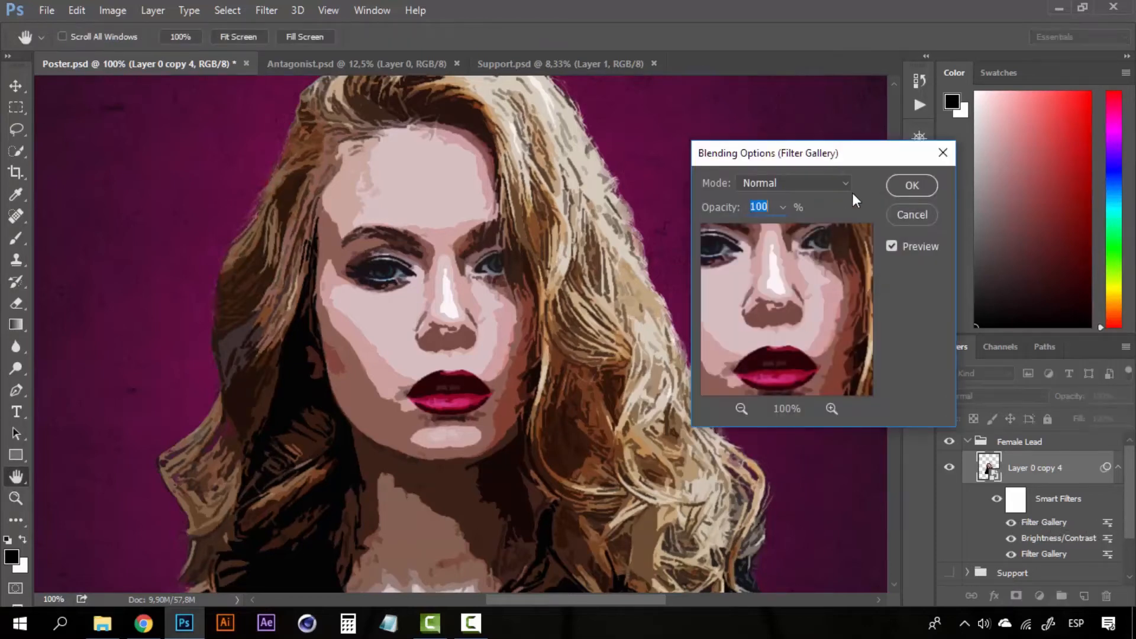
left_click_drag(828, 156, 871, 199)
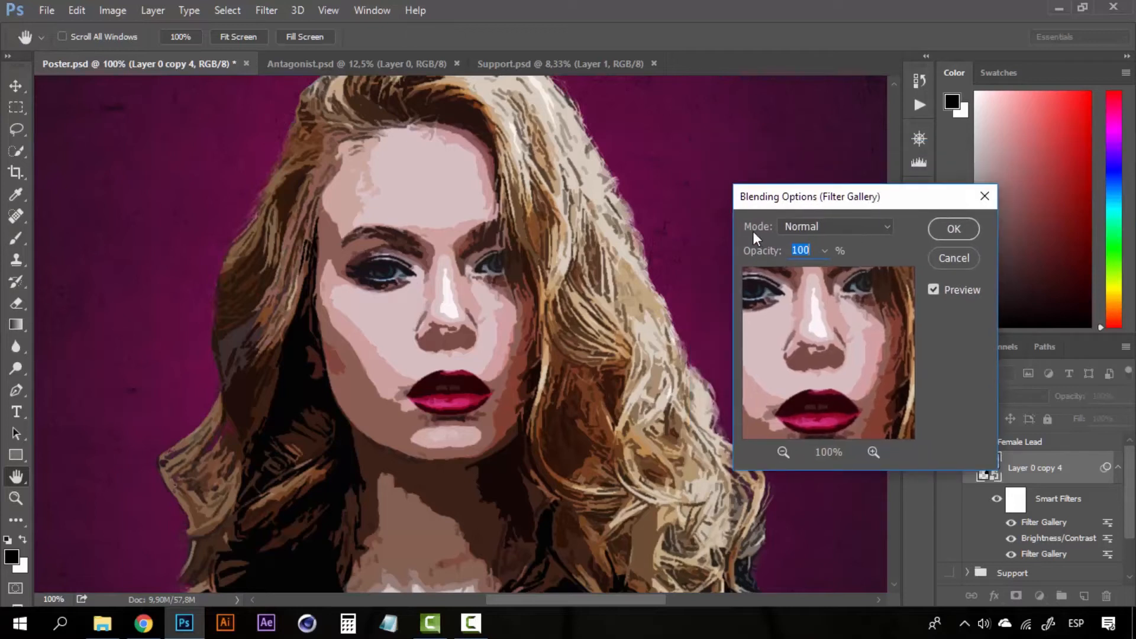
left_click(854, 224)
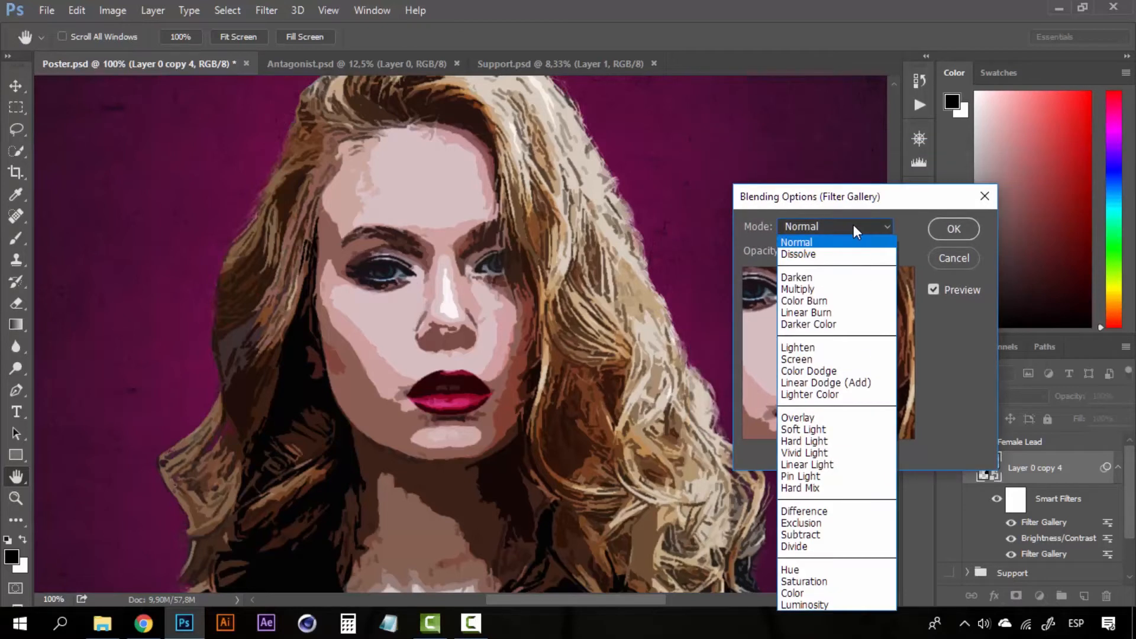
left_click(820, 234)
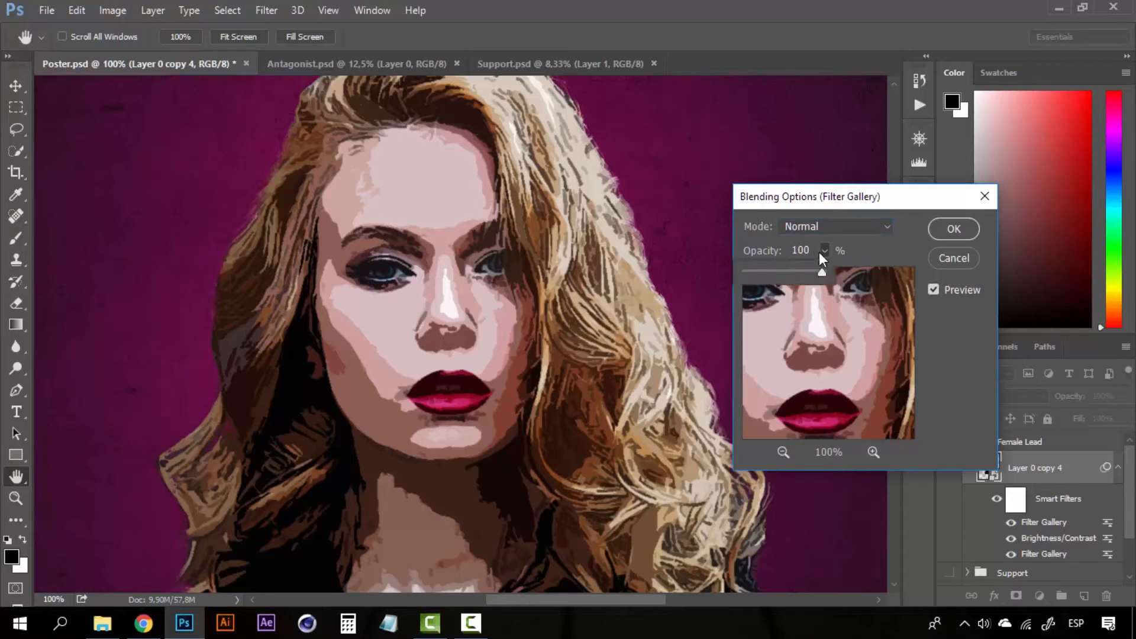
left_click(816, 251)
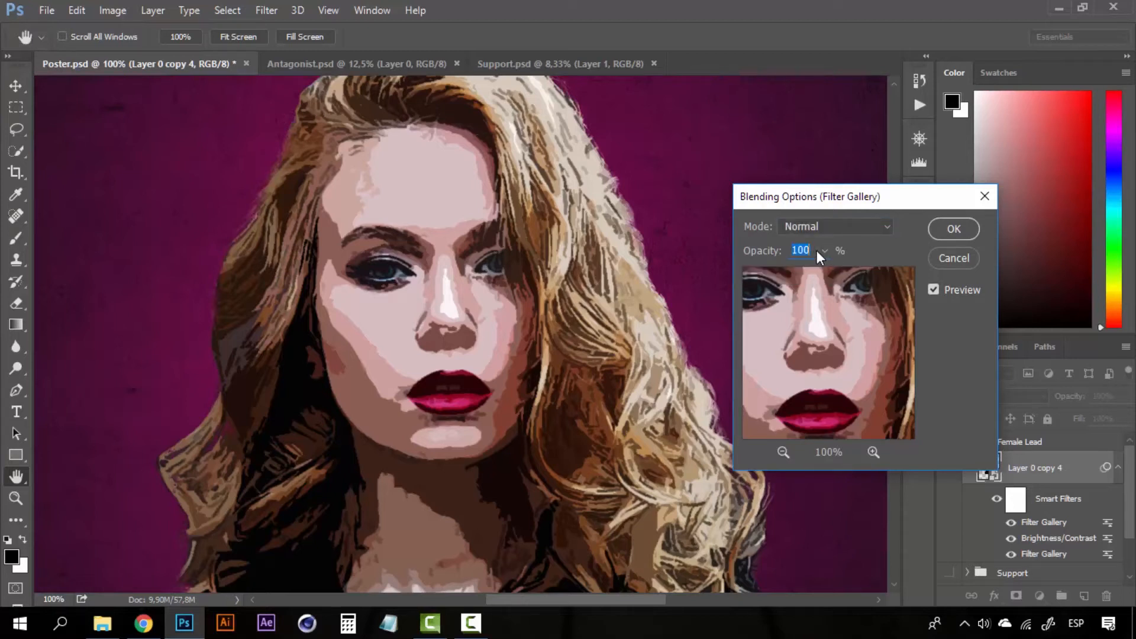
type("70")
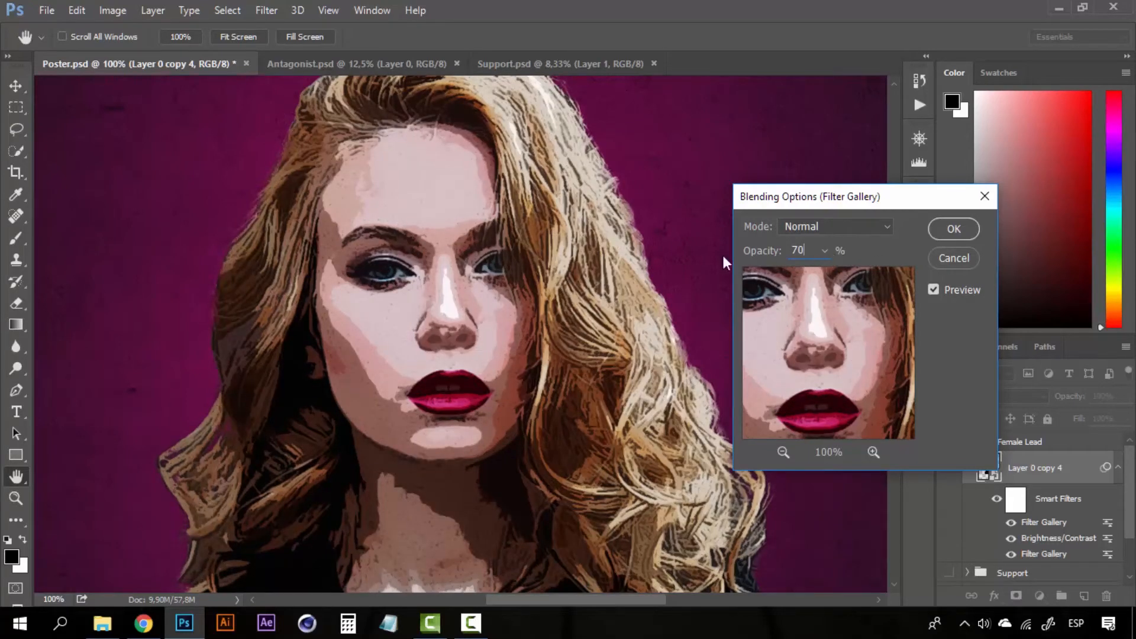
- Compare the Cutout filter at 100% opacity, lower it to about 70% and apply the blending options
left_click(825, 250)
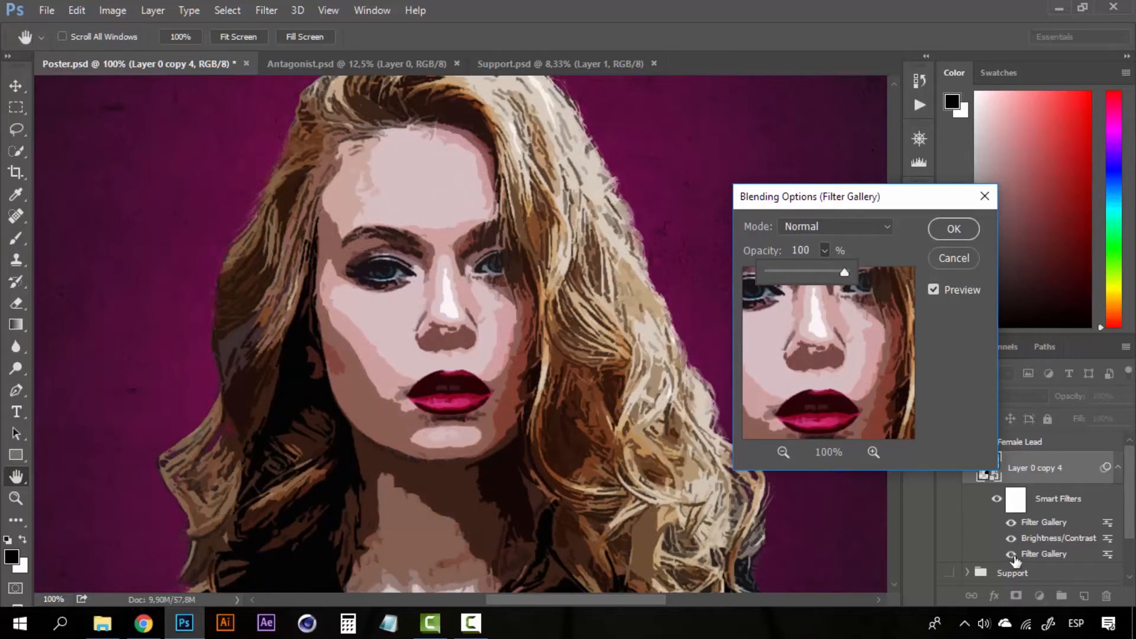
left_click_drag(859, 197, 845, 167)
left_click(814, 221)
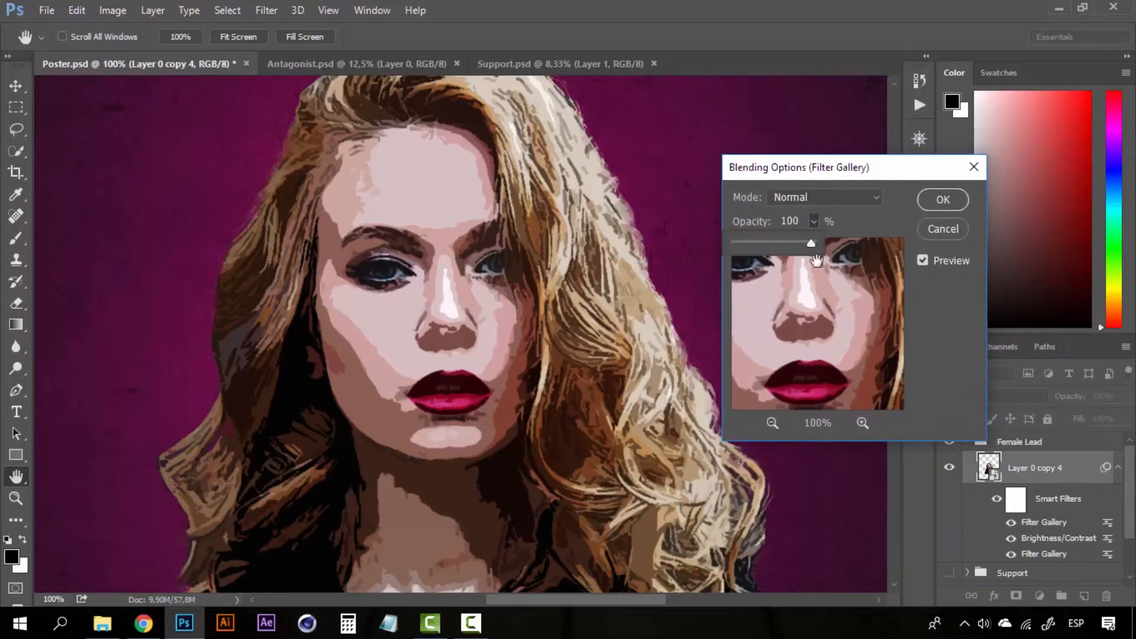
left_click_drag(793, 244, 788, 247)
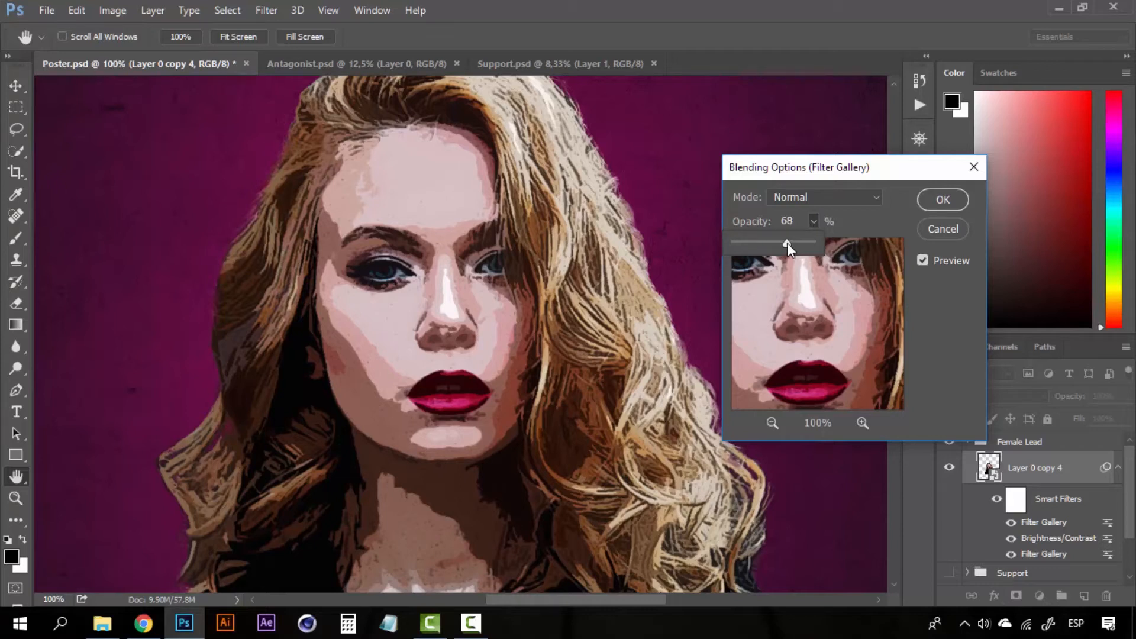
left_click_drag(790, 244, 791, 243)
left_click(945, 200)
- Try a Color Halftone filter on the female lead layer with a maximum radius of 8 pixels and screen angles 108, 162, 90 and 45
scroll(419, 296, "down", 2)
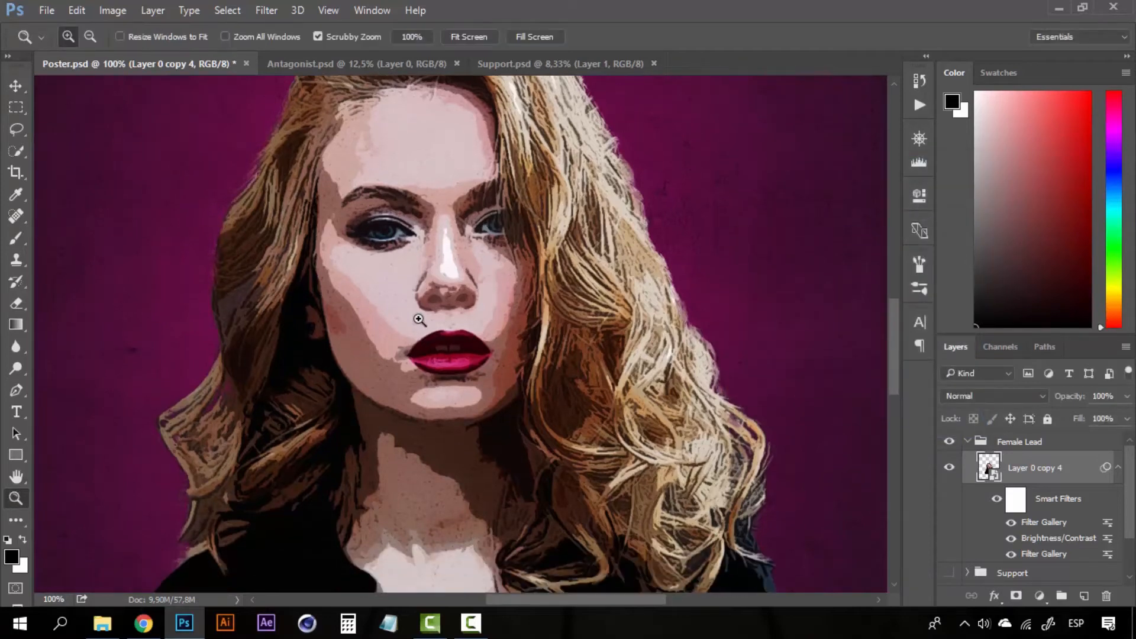
left_click(493, 314, "alt")
left_click(493, 314, "alt")
left_click(493, 314, "alt")
left_click(493, 314)
left_click(492, 314)
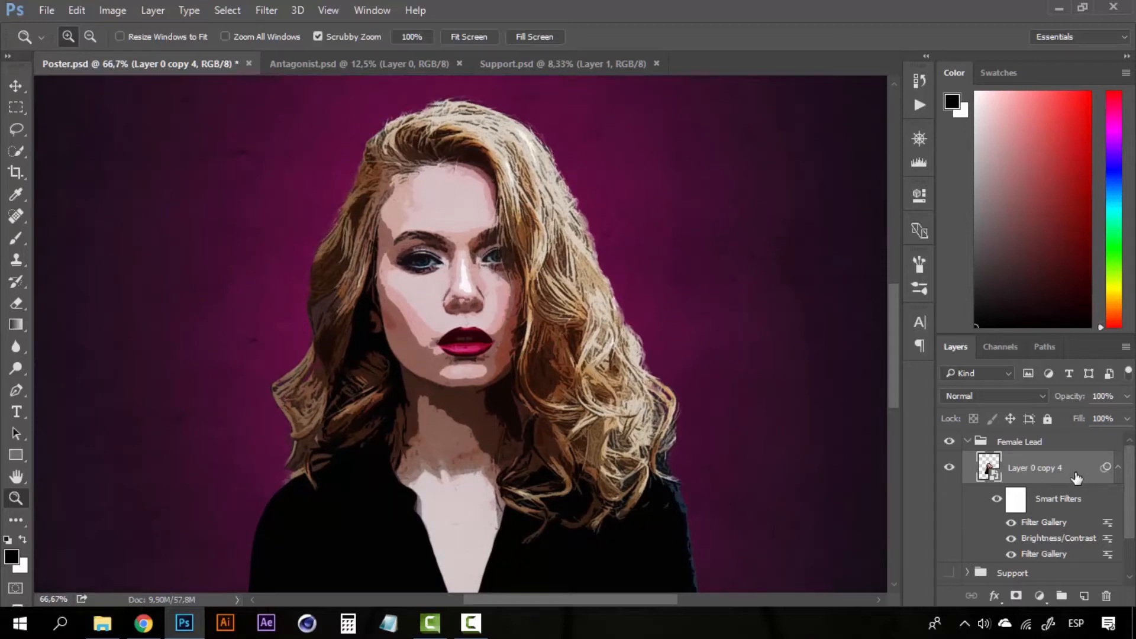
left_click(266, 11)
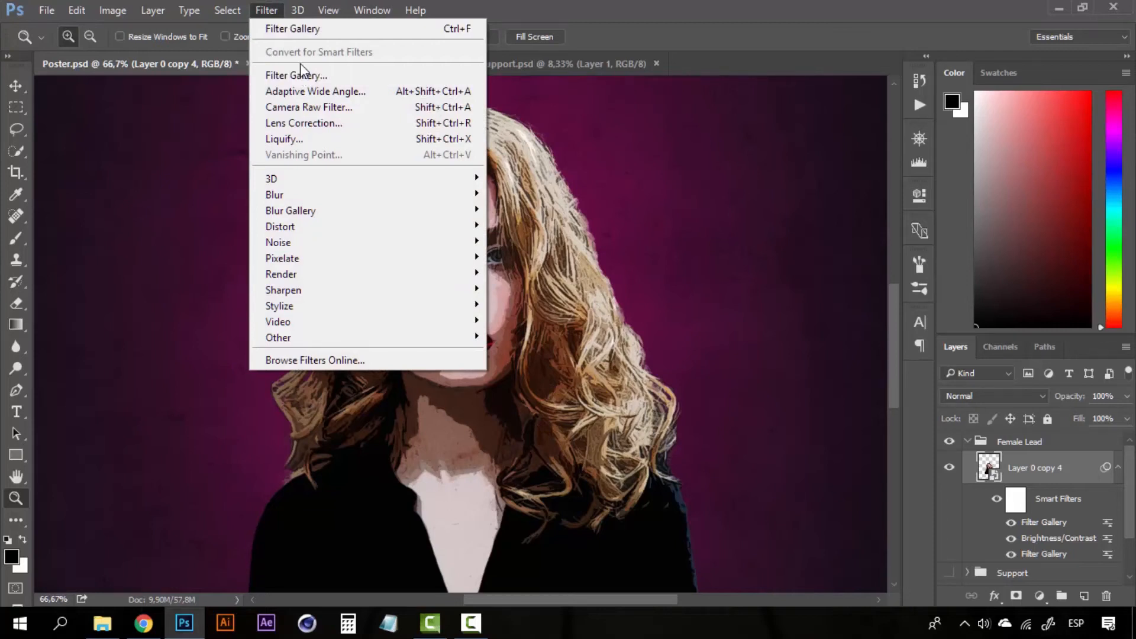
mouse_move(356, 295)
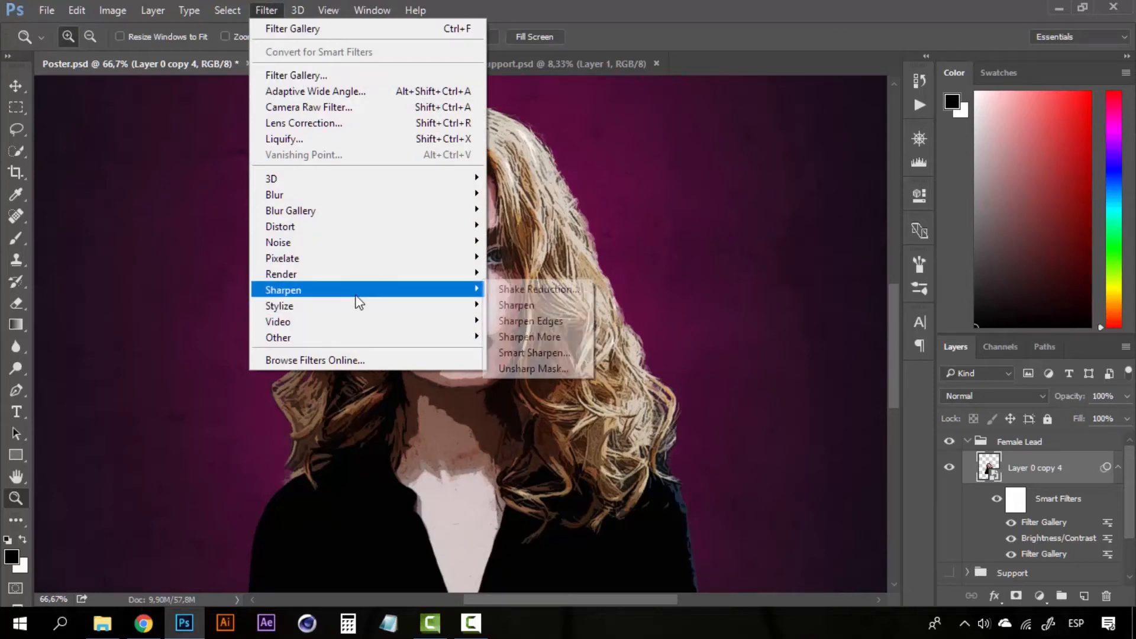
mouse_move(290, 264)
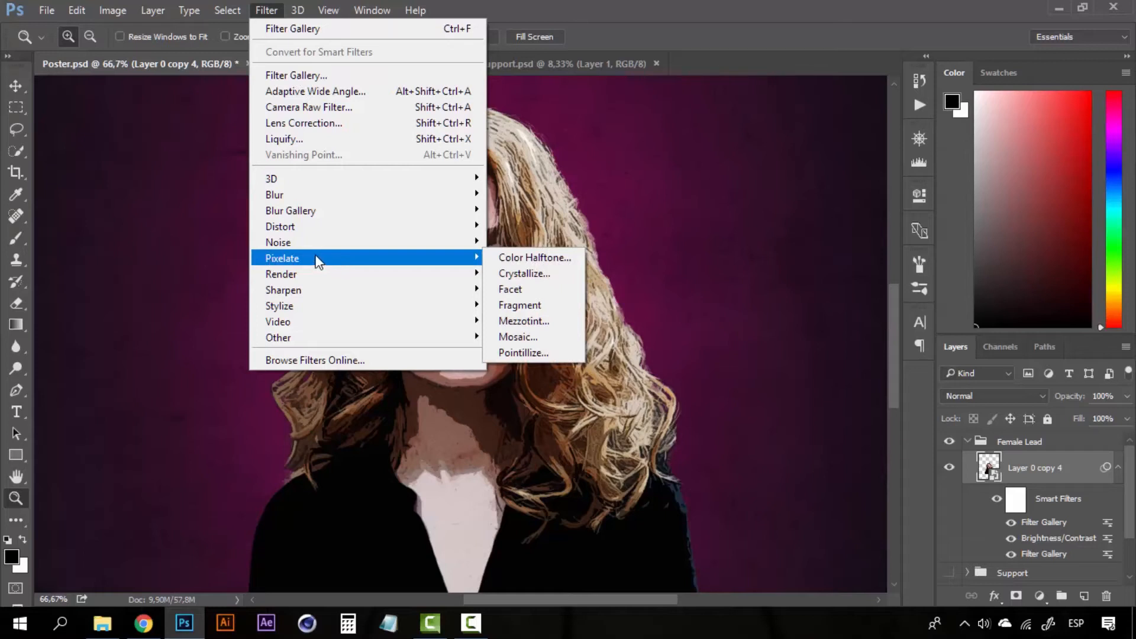
left_click(537, 259)
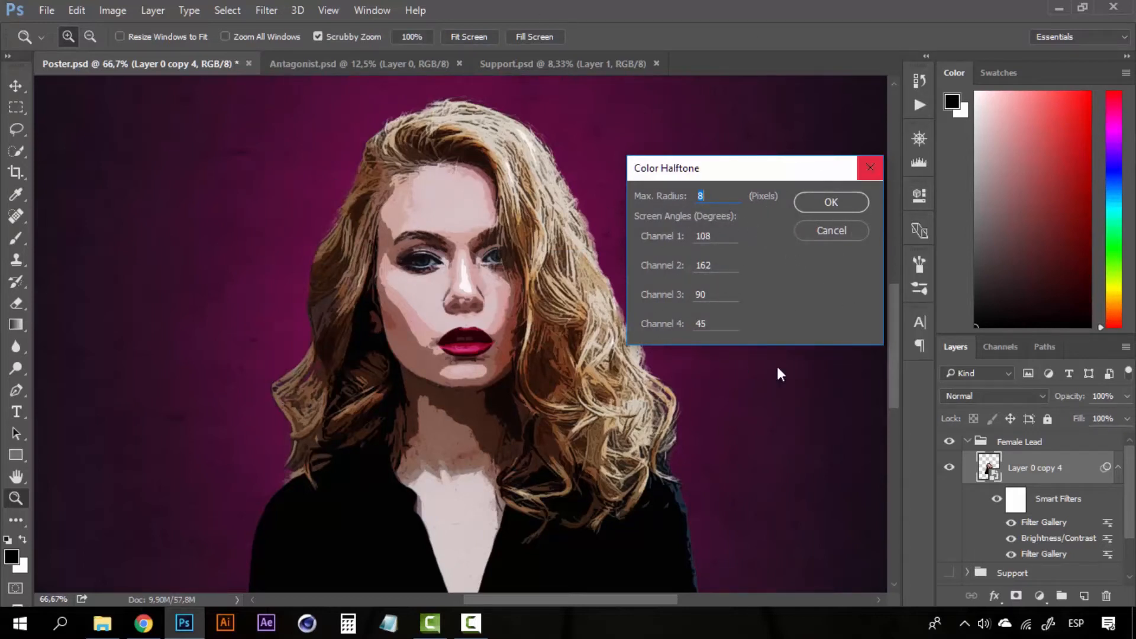
left_click_drag(740, 171, 686, 211)
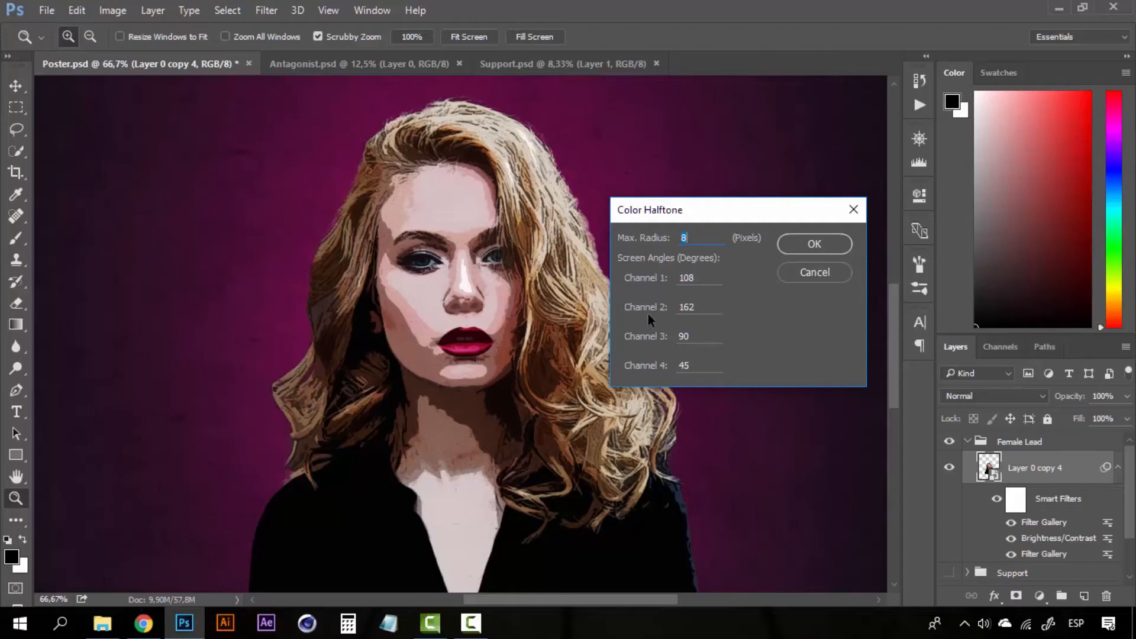
left_click(793, 247)
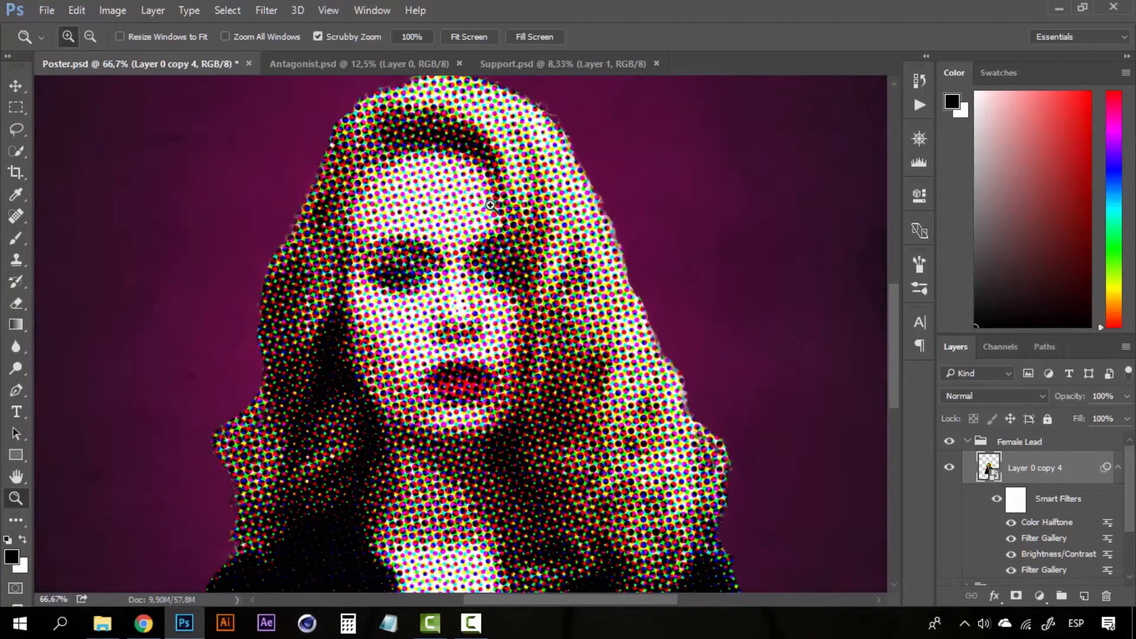
- Examine the halftone dots on the woman's face and hair at several zoom levels, and undo the 8-pixel Color Halftone
left_click_drag(491, 205, 487, 242)
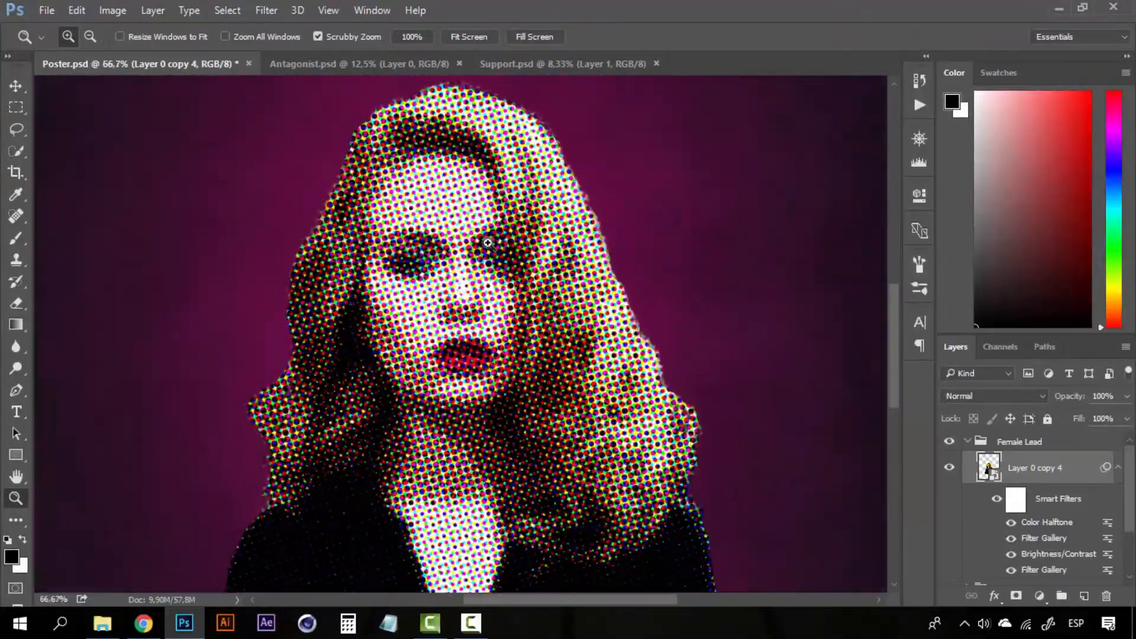
left_click(491, 306, "alt")
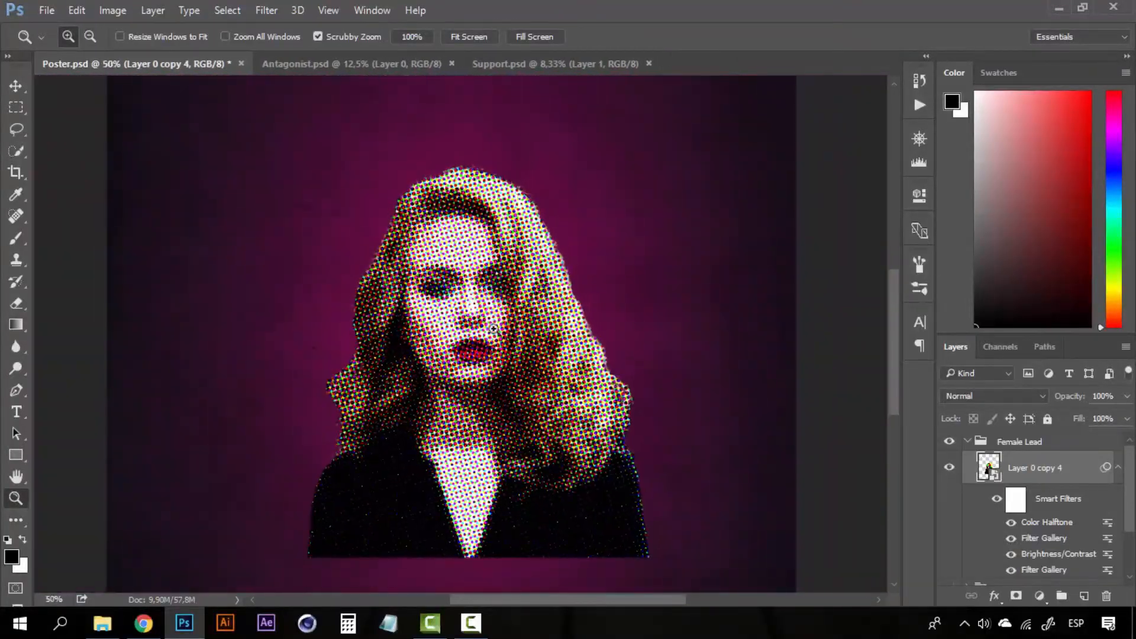
left_click(492, 328)
key("v")
left_click(482, 343, "ctrl")
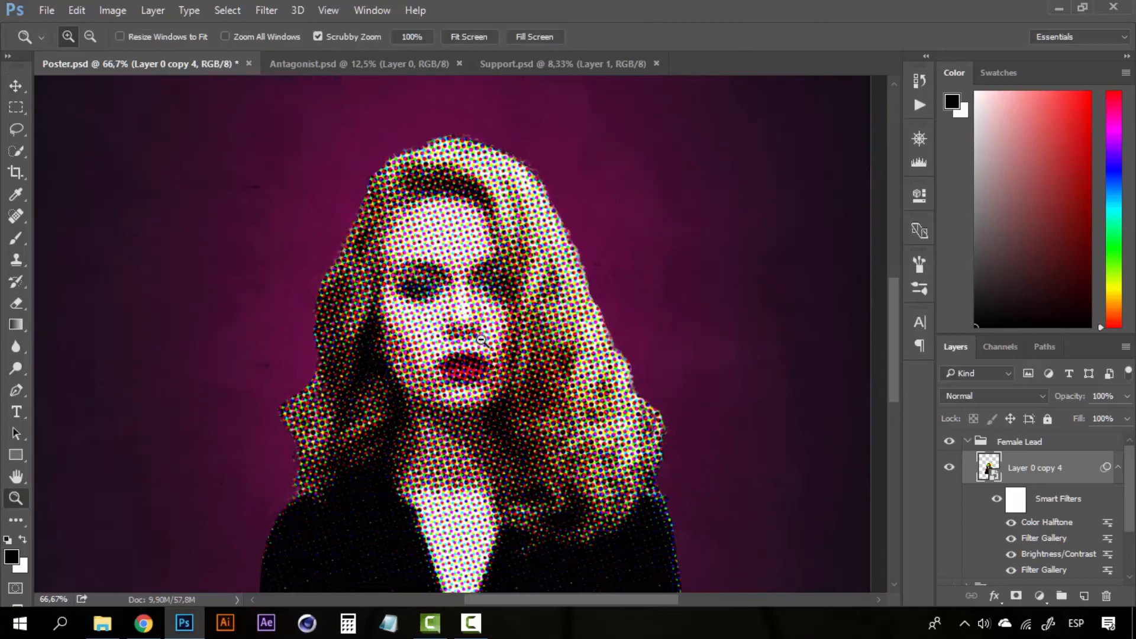
left_click(449, 203, "ctrl")
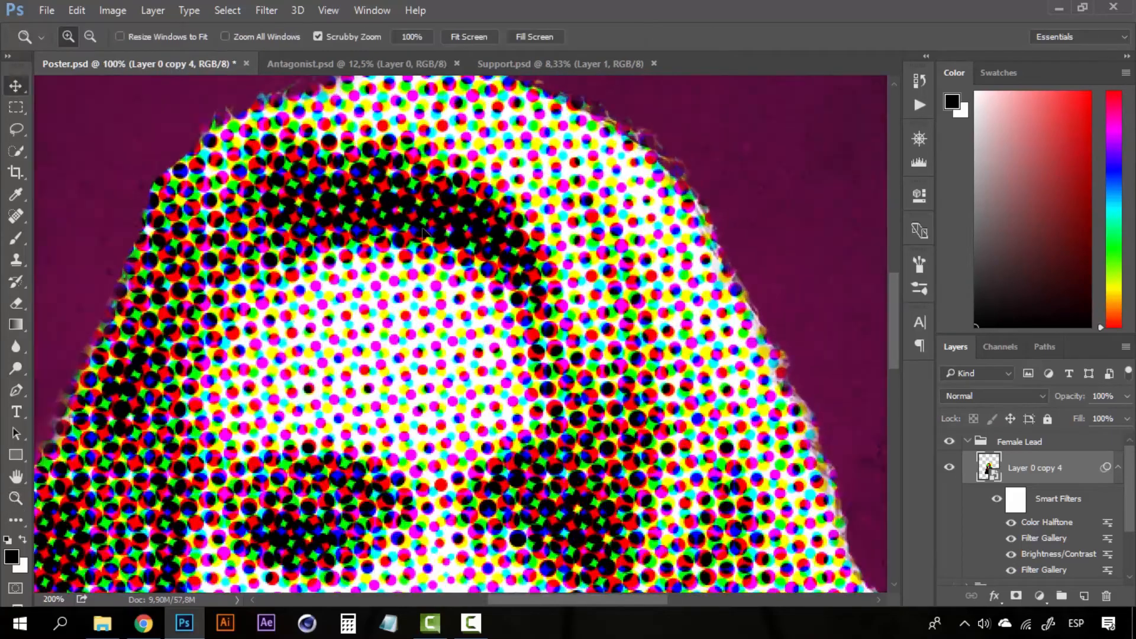
left_click(427, 332, "ctrl+alt")
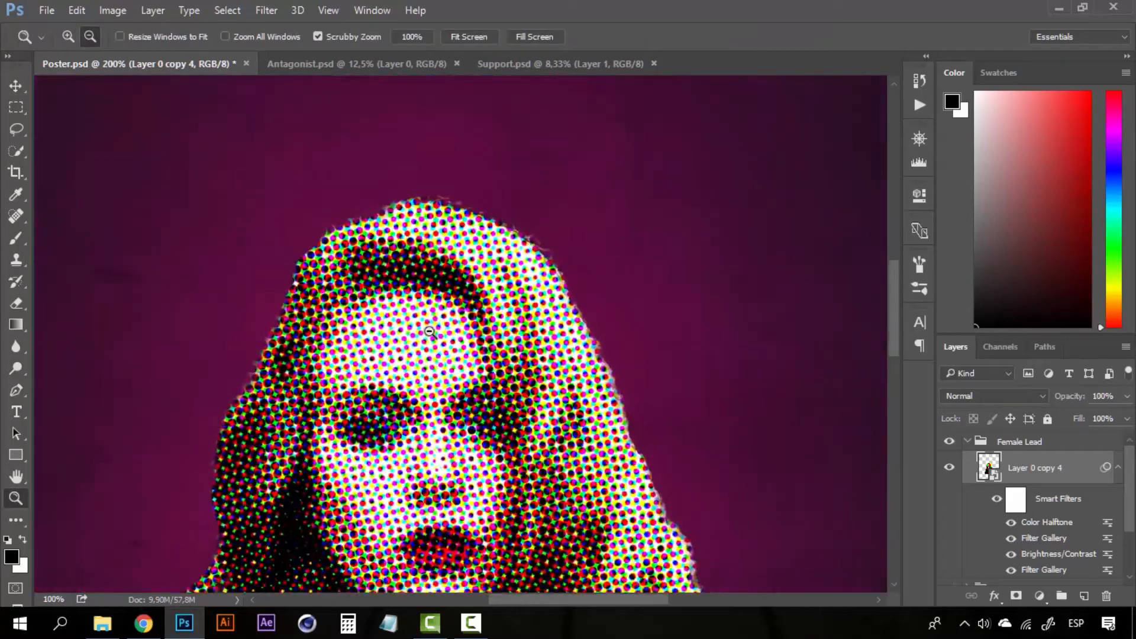
left_click(431, 330, "ctrl+alt")
left_click(431, 329, "ctrl+alt")
left_click(466, 444, "ctrl")
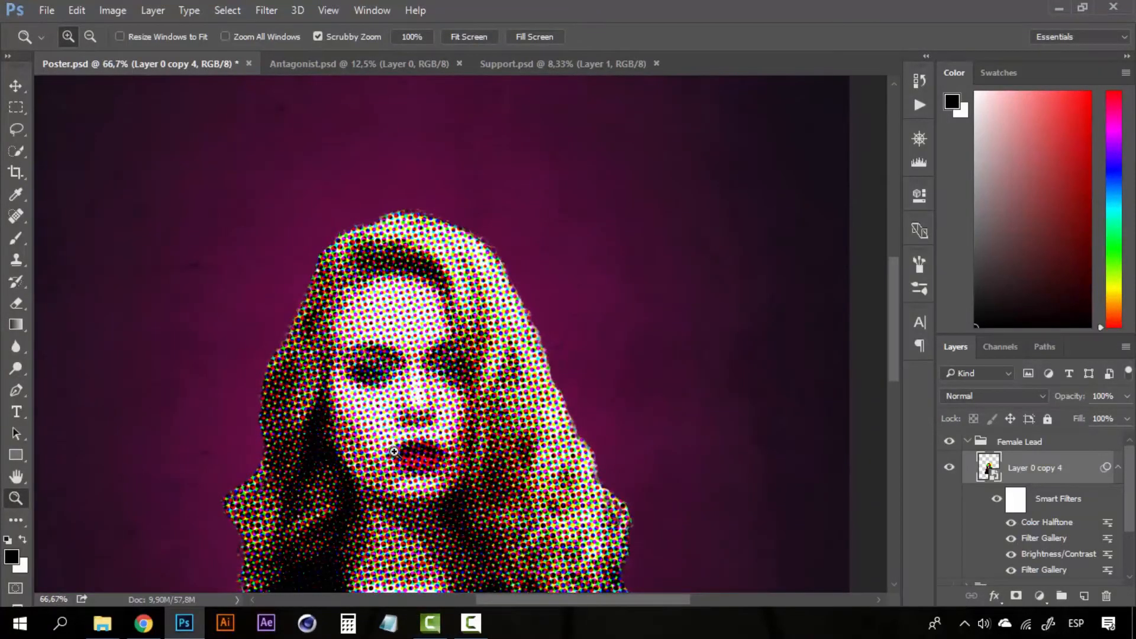
left_click_drag(396, 453, 421, 306)
left_click(551, 327, "ctrl")
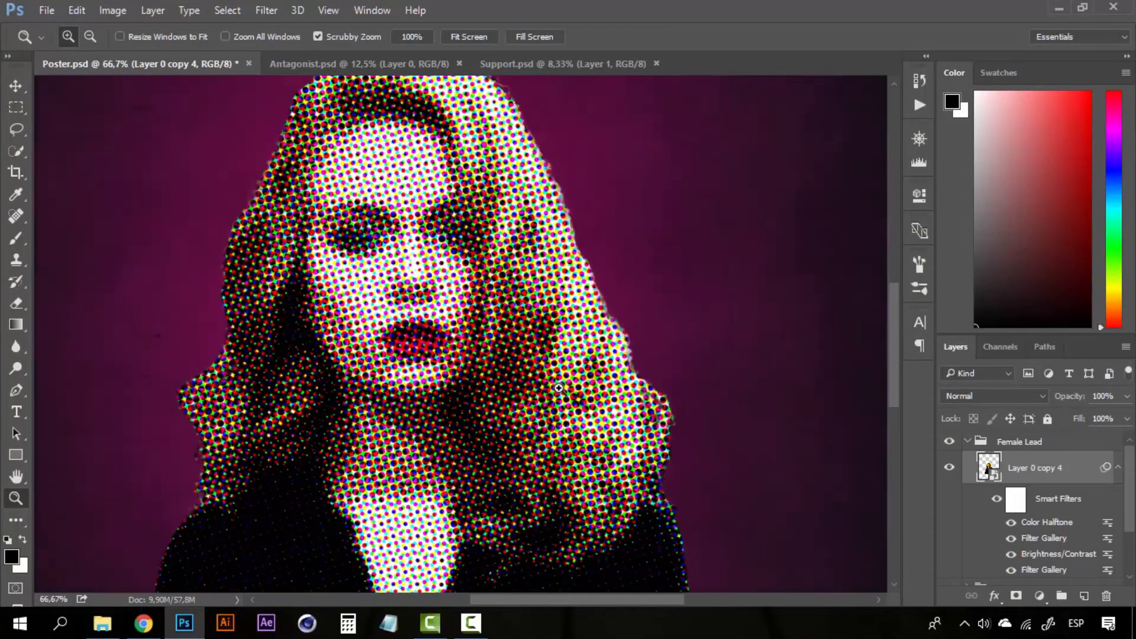
left_click(552, 320, "ctrl")
left_click(550, 287, "ctrl")
left_click(550, 286, "ctrl")
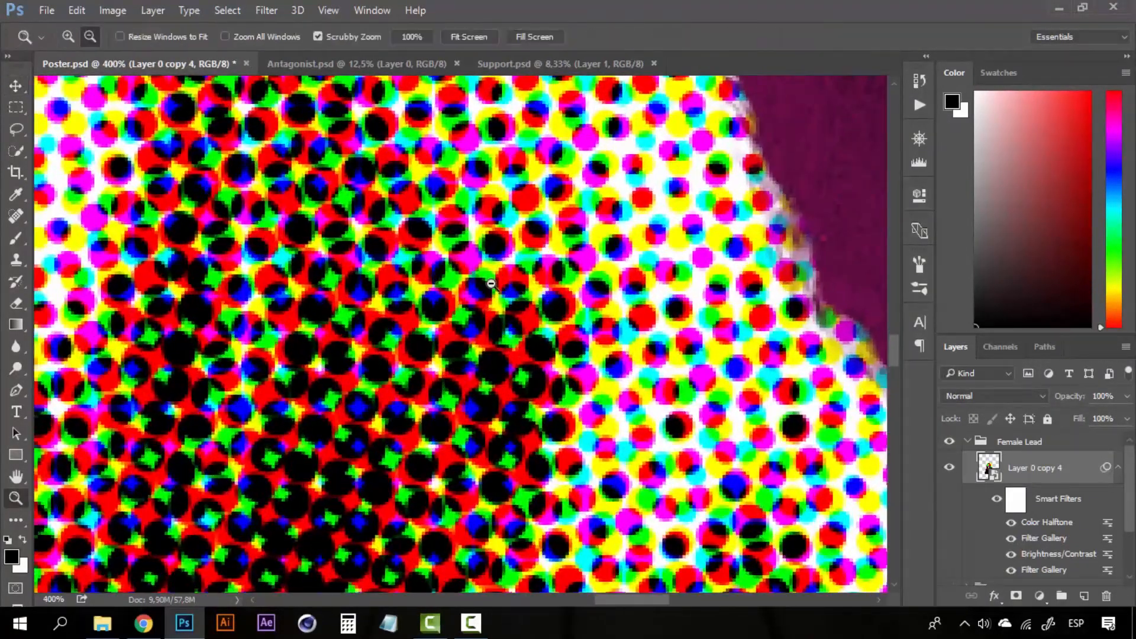
left_click(504, 298, "ctrl+alt")
left_click(423, 197)
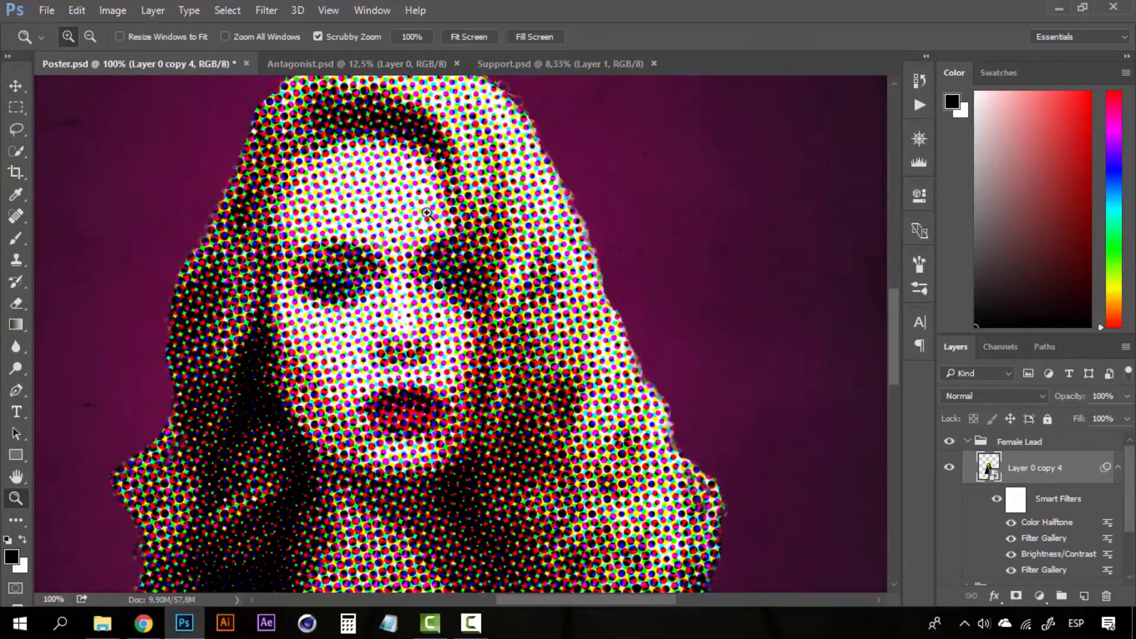
key("ctrl+z")
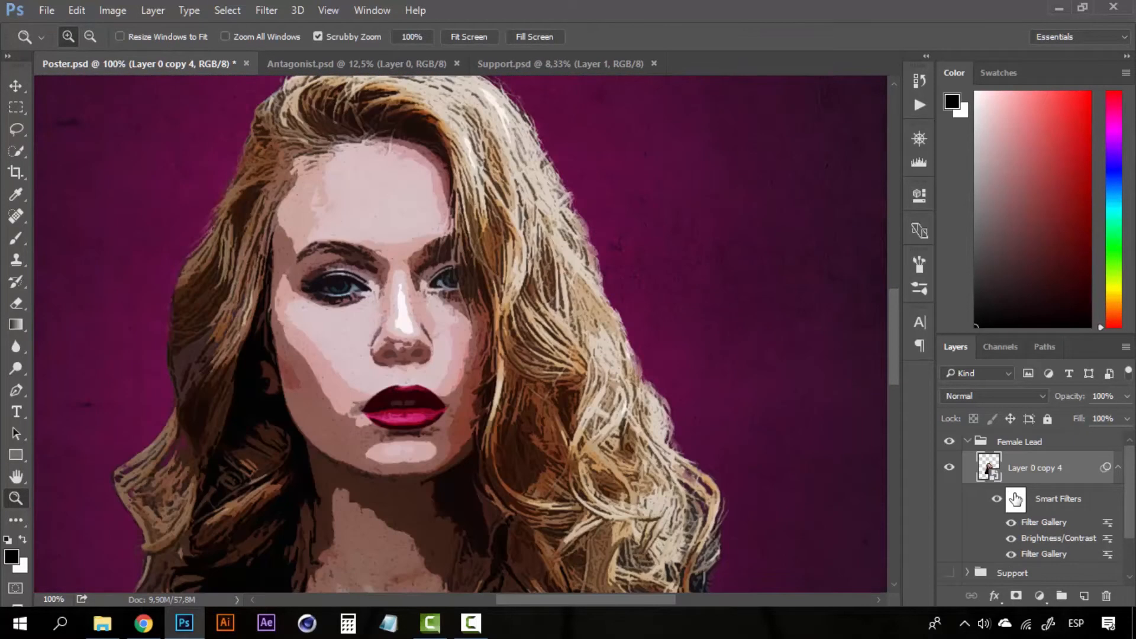
- Try the Color Halftone filter on the female lead with a maximum radius of 4 pixels and the same screen angles
left_click(264, 11)
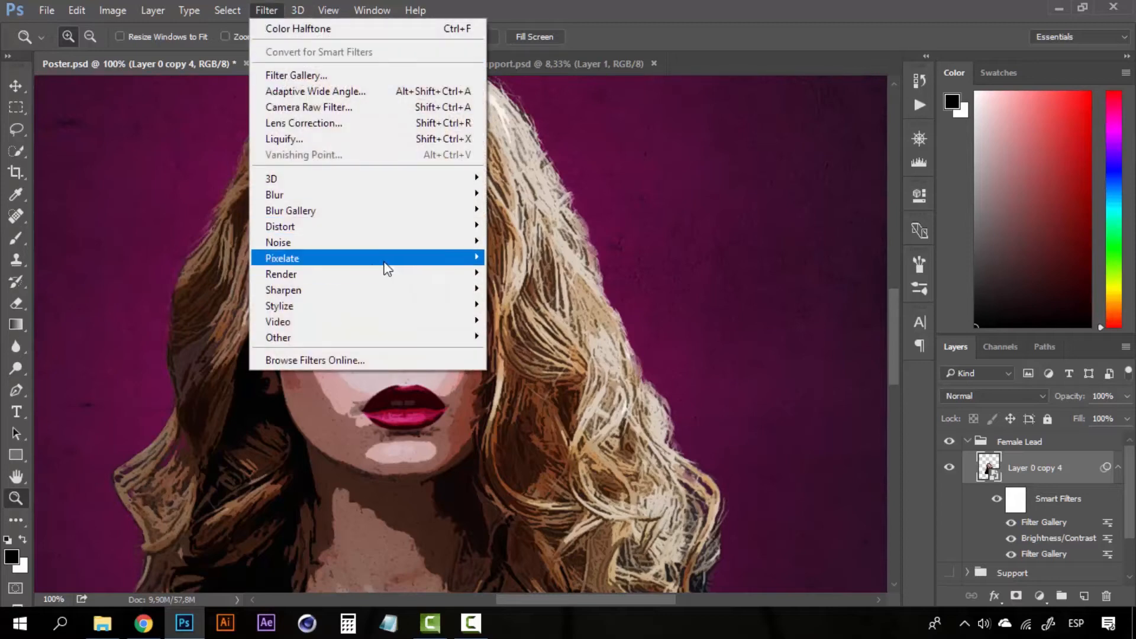
mouse_move(413, 269)
left_click(523, 257)
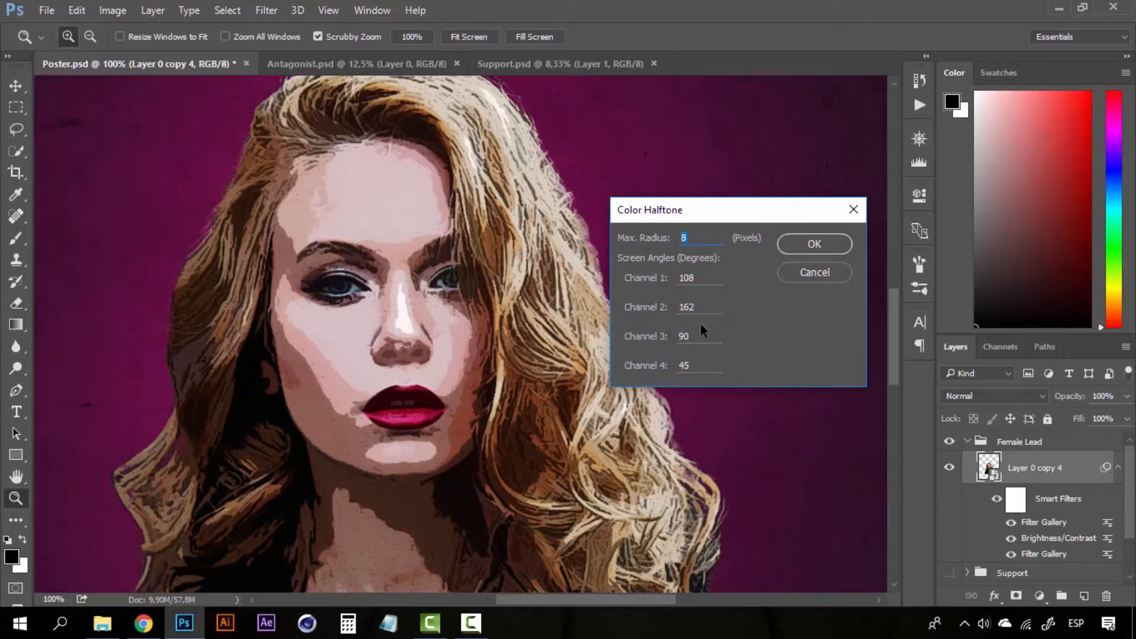
type("4")
left_click(813, 246)
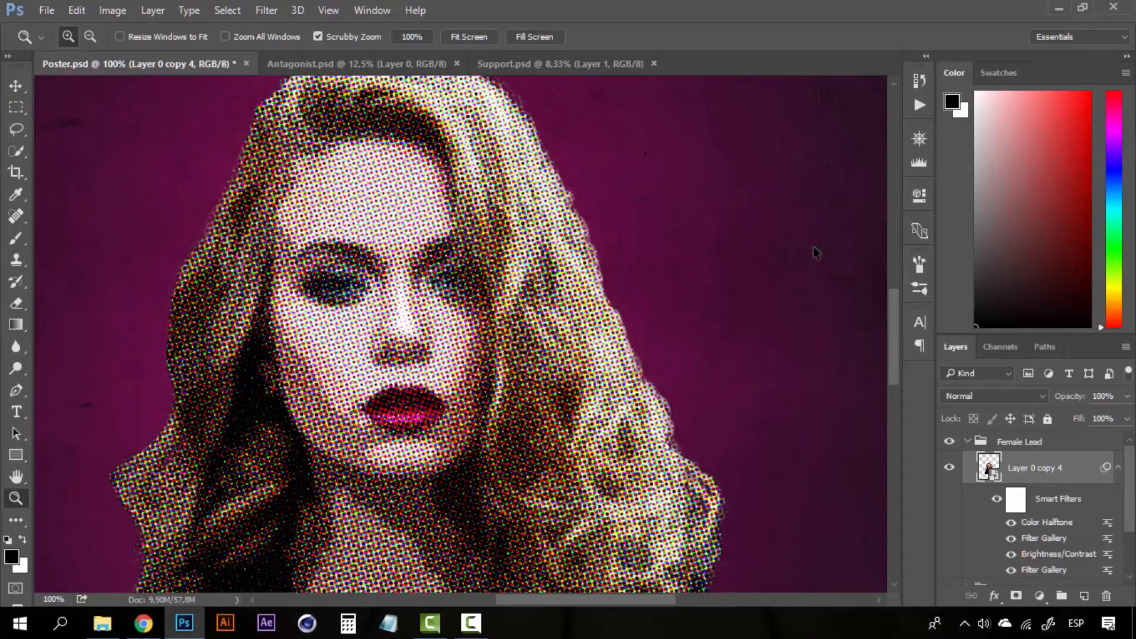
- Inspect the finer 4-pixel halftone pattern close up and from further out, and undo the filter
left_click(521, 183)
left_click(482, 347, "alt")
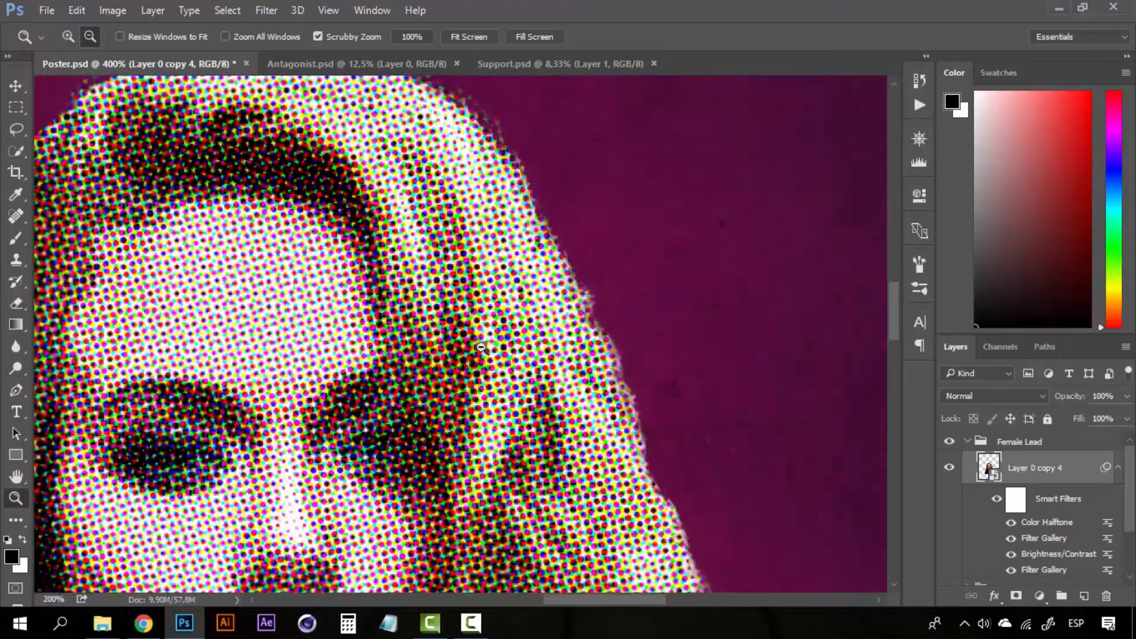
left_click(481, 348)
left_click_drag(441, 372, 510, 278)
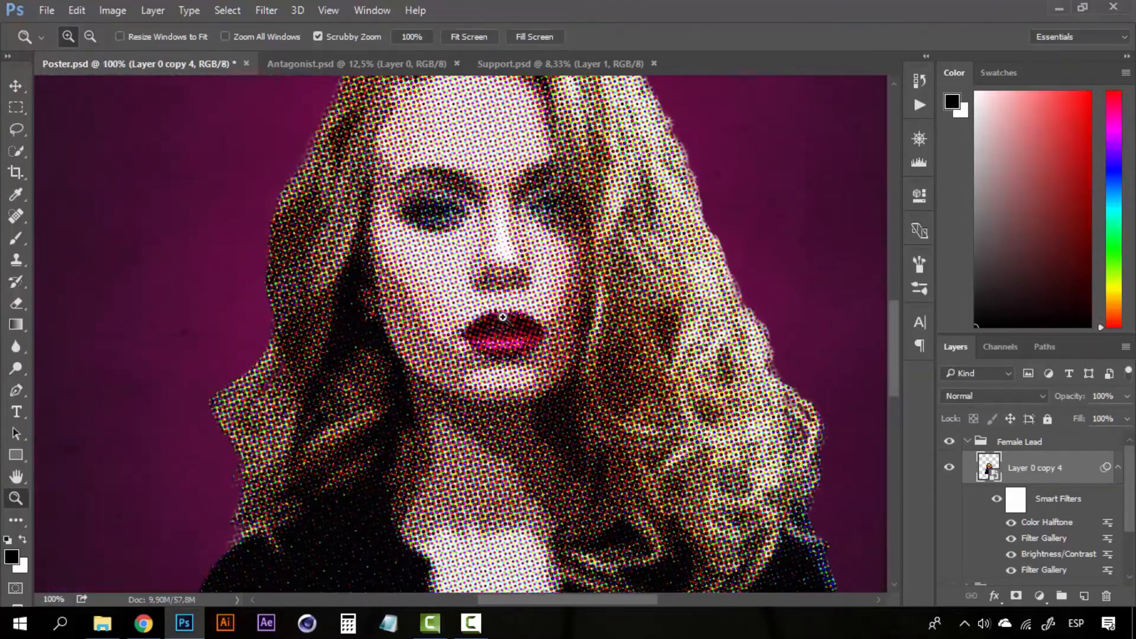
left_click(503, 317, "alt")
left_click(503, 317, "alt")
left_click(535, 290)
left_click(535, 290)
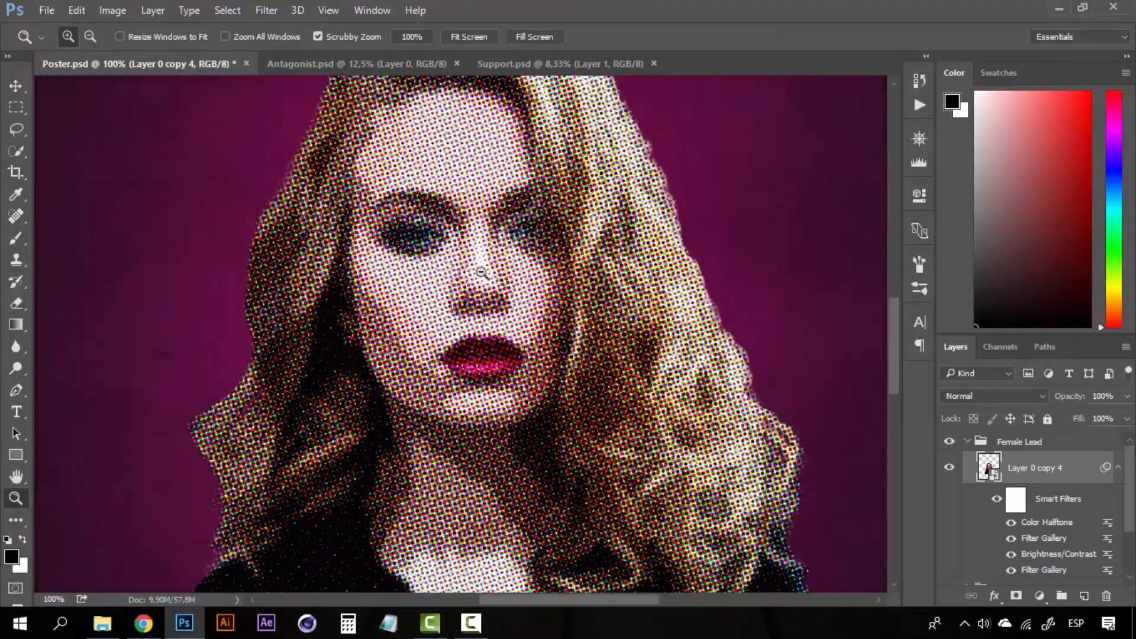
left_click(532, 293, "alt")
left_click(525, 394, "alt")
left_click(527, 285)
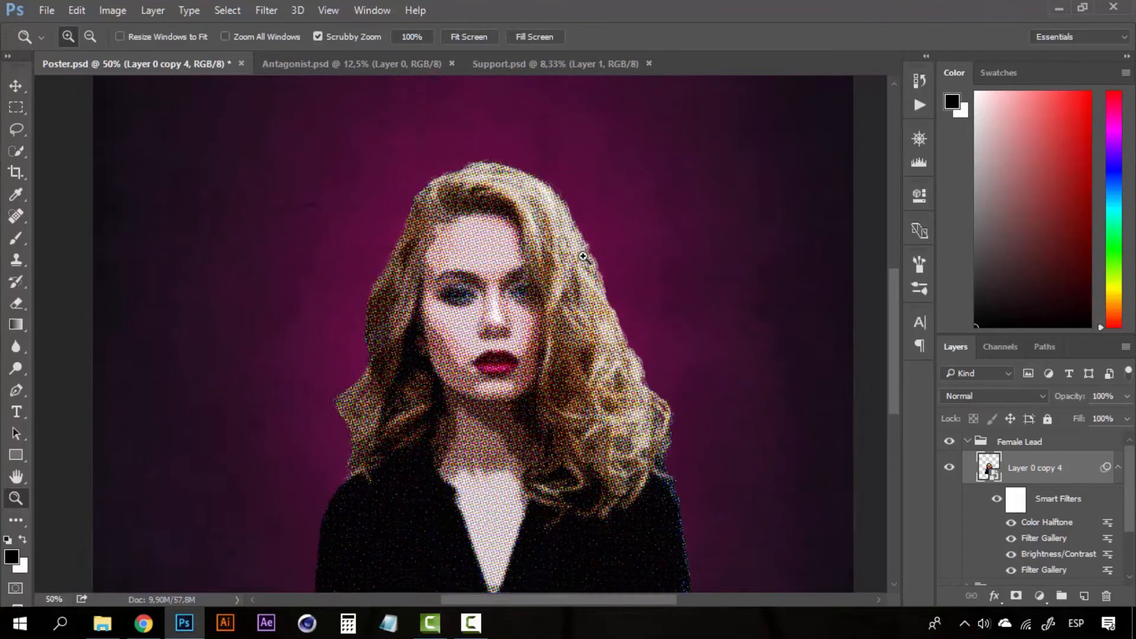
left_click(528, 285)
key("ctrl+z")
- Try the Color Halftone filter with a maximum radius of 16 pixels, check the coarse dots on the figure and undo it
left_click(268, 10)
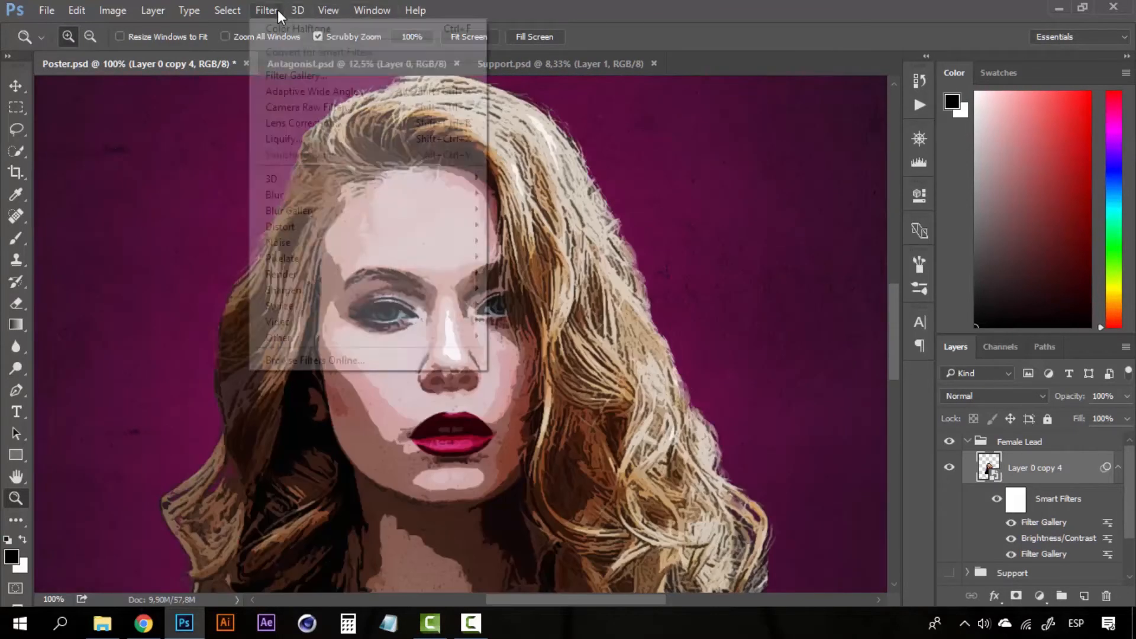
mouse_move(426, 261)
left_click(546, 266)
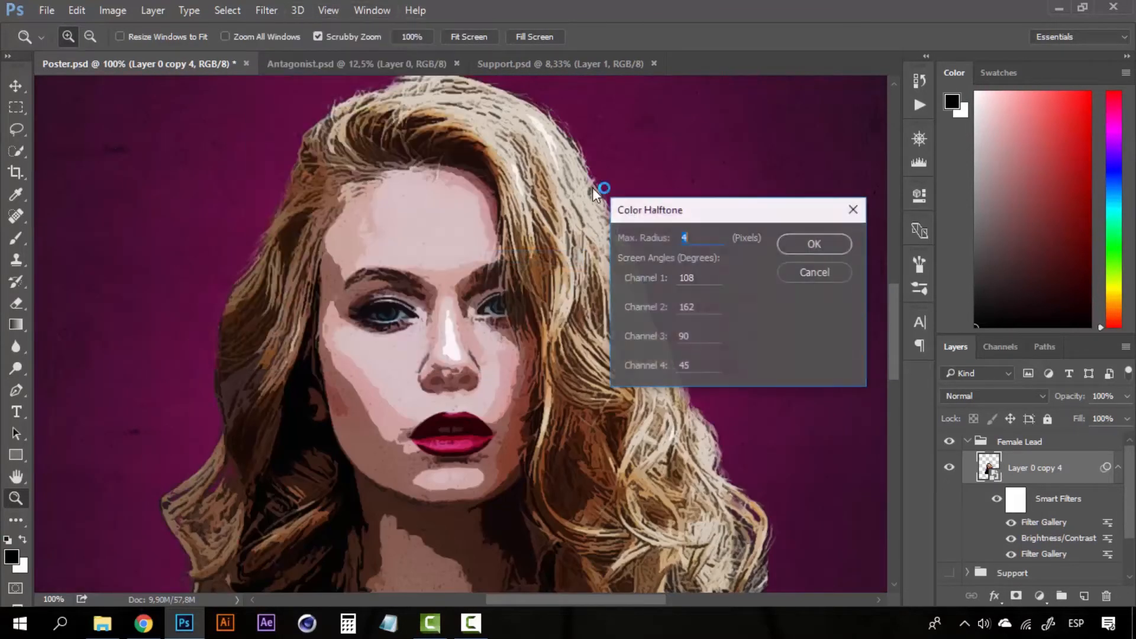
type("16")
left_click(814, 243)
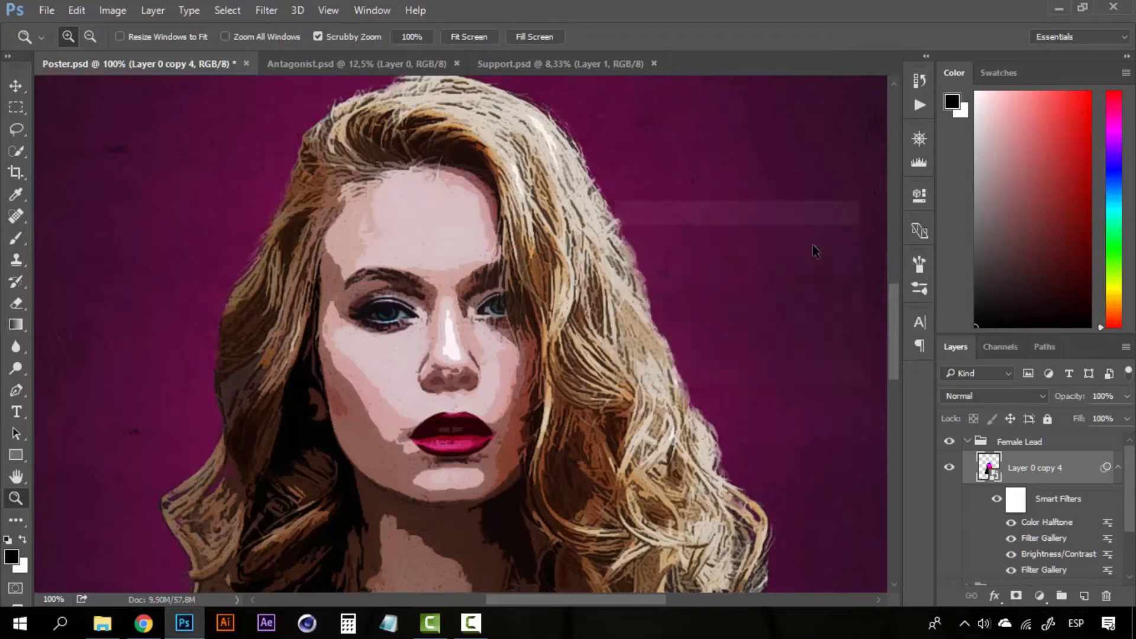
left_click(571, 336, "alt")
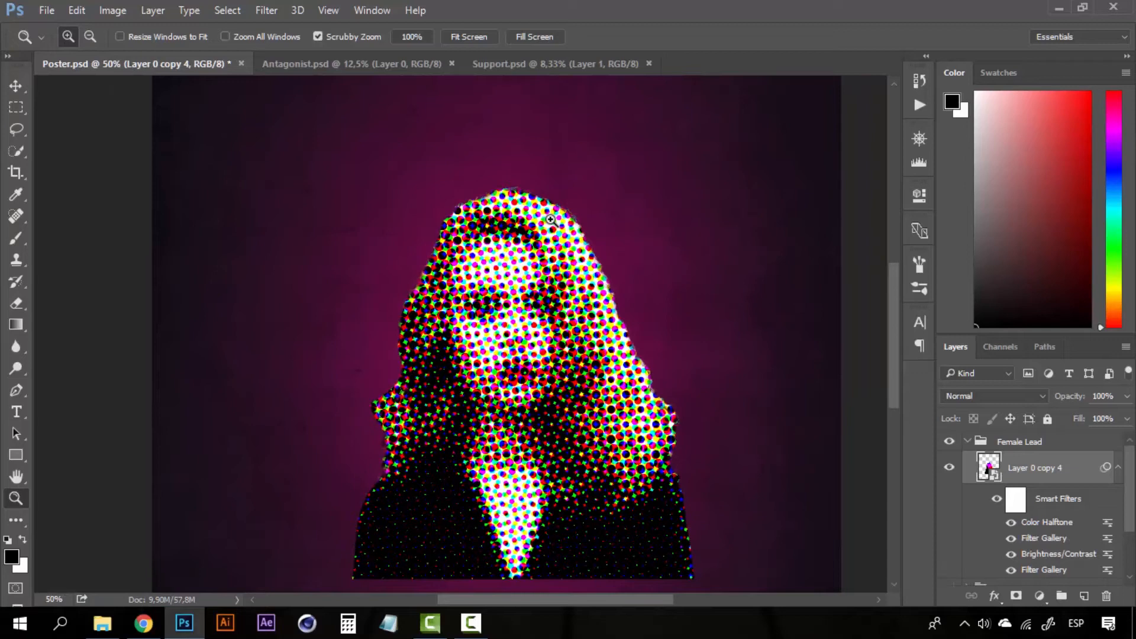
left_click(581, 344)
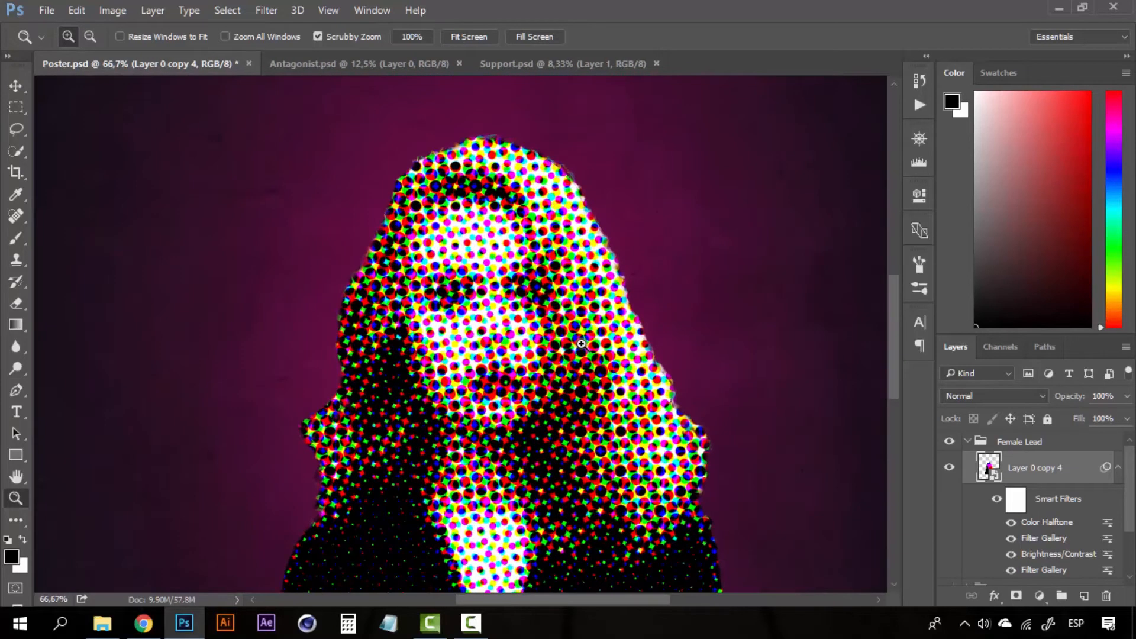
key("ctrl+z")
- Apply Color Halftone to the female lead with a 4-pixel maximum radius and 45-degree channel screen angles, and check the dots
left_click(267, 10)
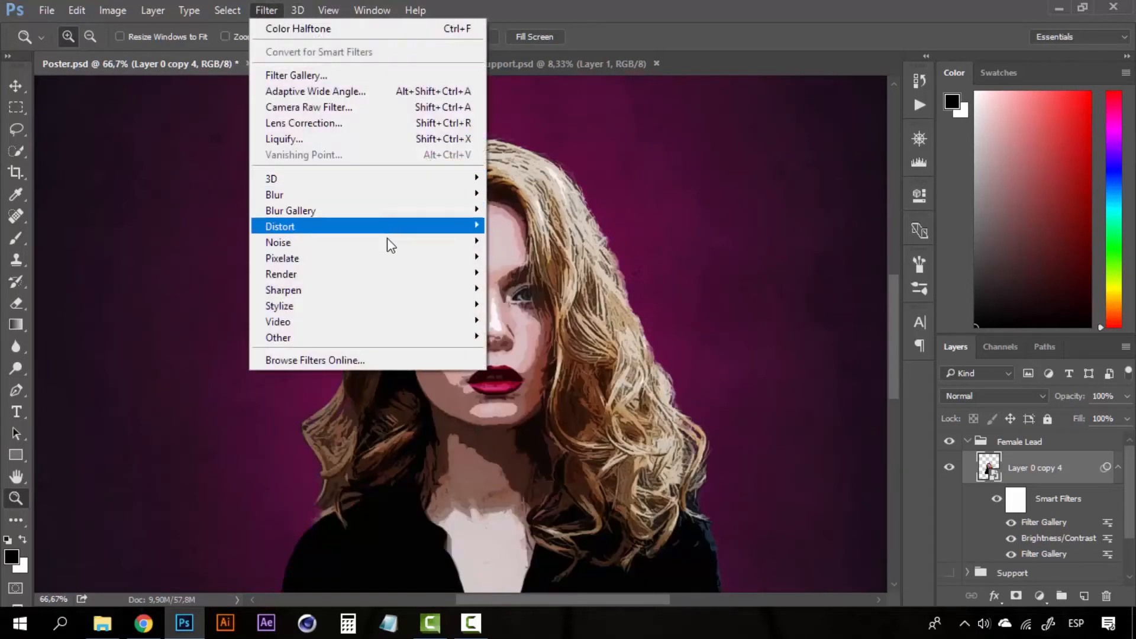
mouse_move(415, 258)
left_click(521, 257)
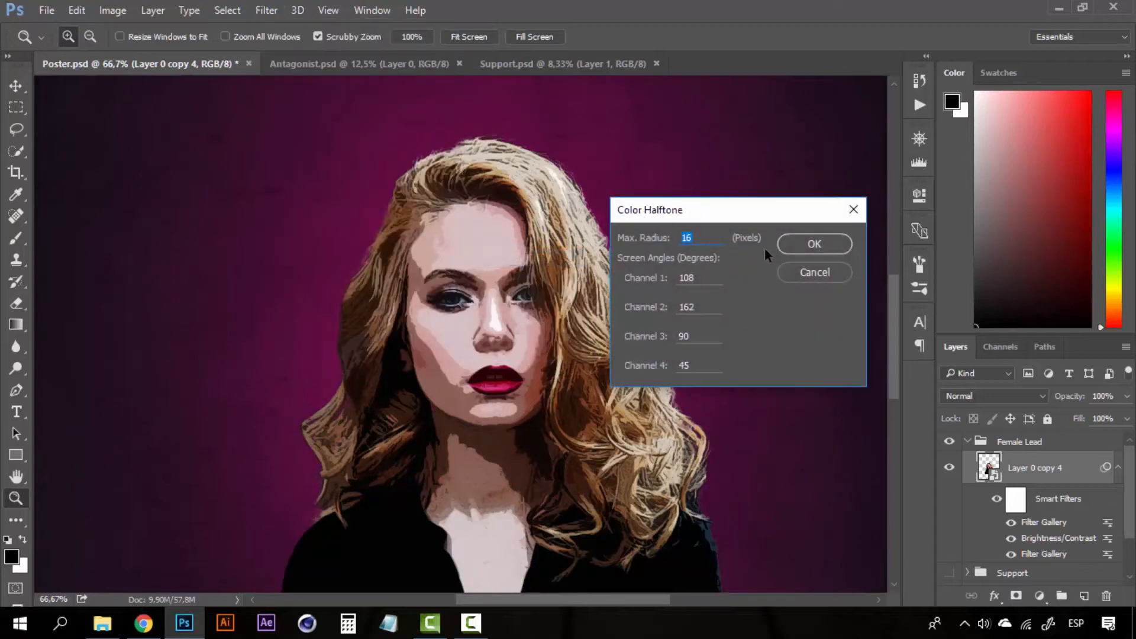
type("4")
left_click_drag(730, 216, 806, 199)
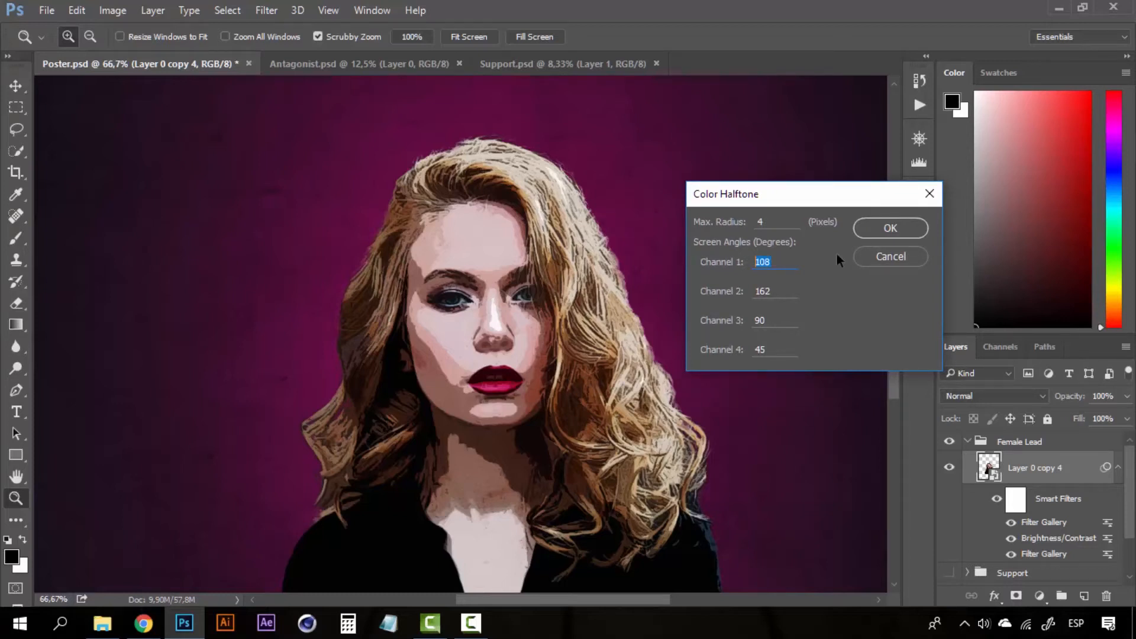
type("45")
key("Tab")
key("Tab")
left_click(865, 228)
left_click(586, 243)
left_click(586, 243)
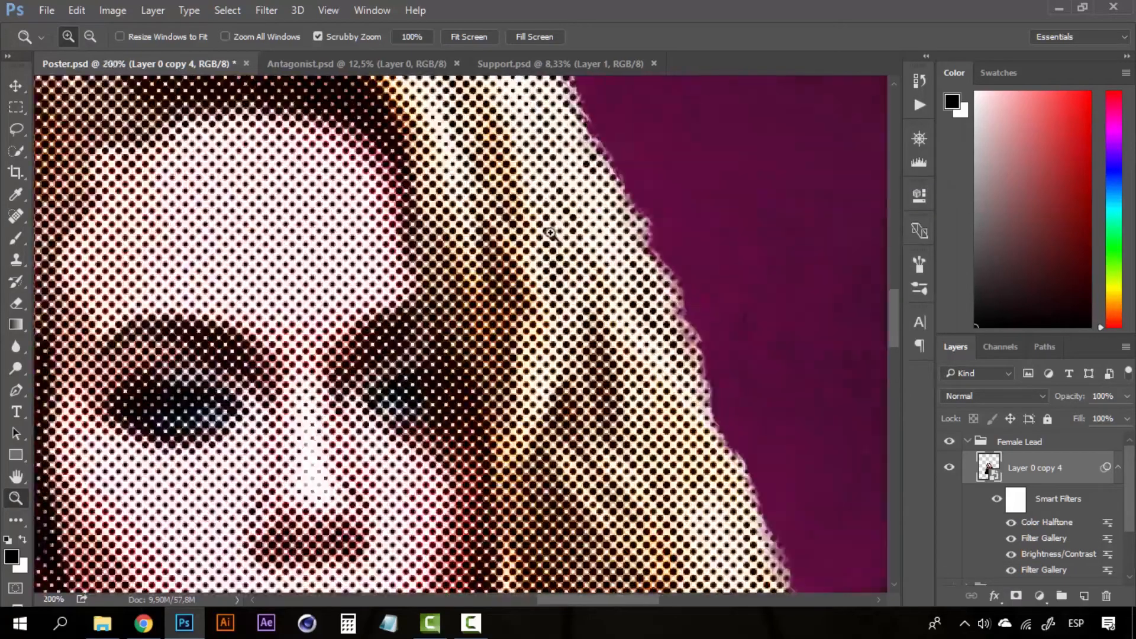
left_click_drag(550, 232, 518, 232)
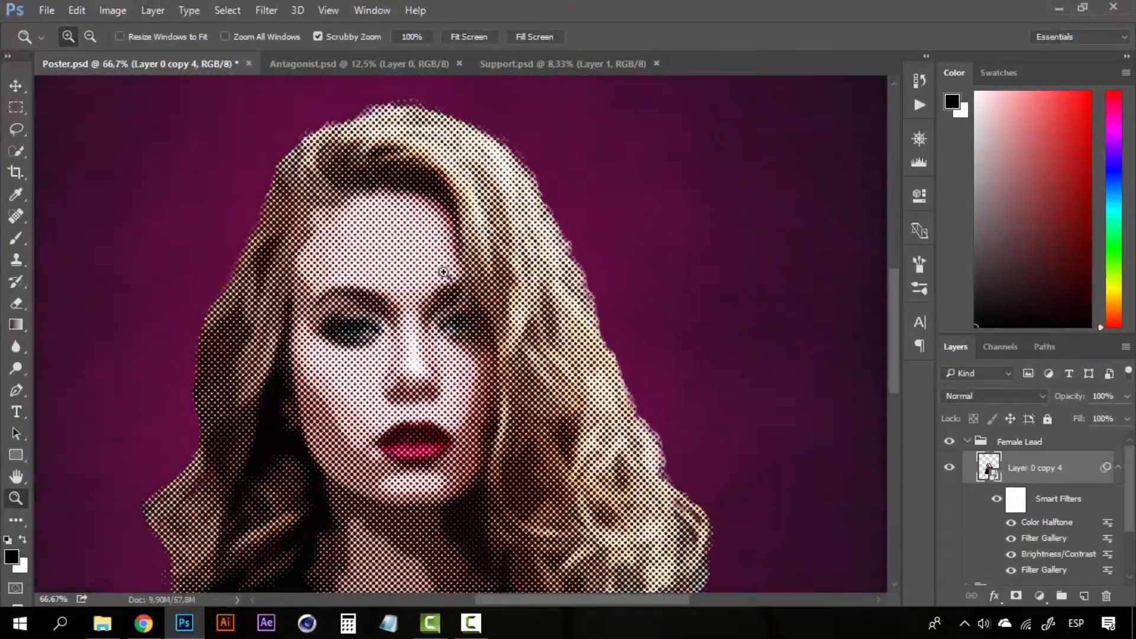
- Examine the Color Halftone dots on the female lead's face and hair close up and from further out
left_click(444, 273)
left_click(444, 273)
left_click(443, 273, "alt")
left_click(449, 290, "alt")
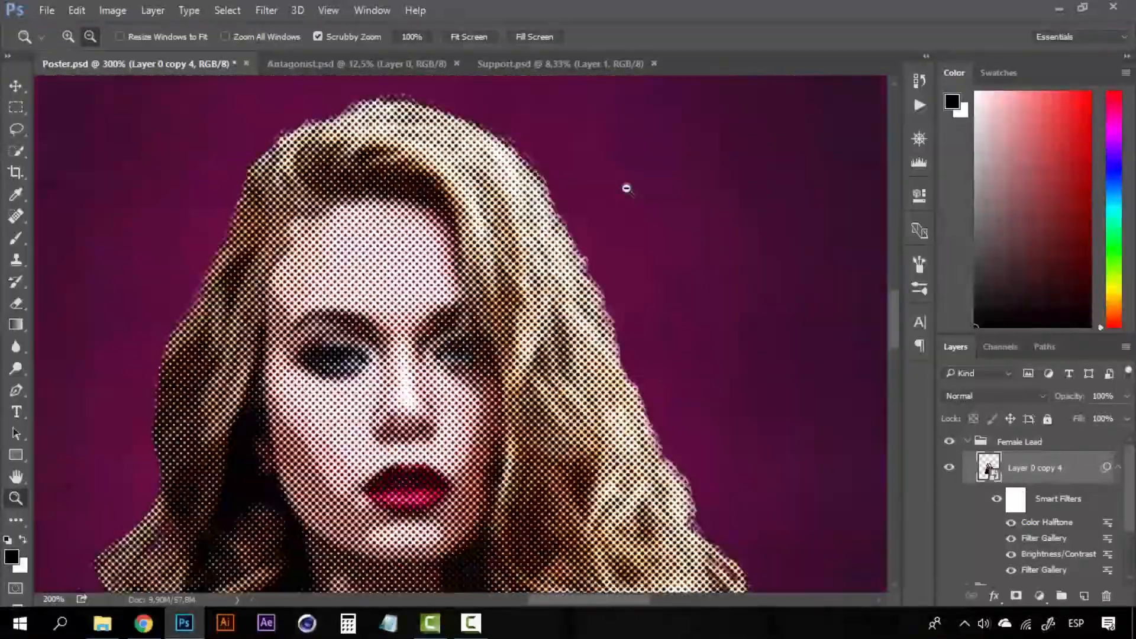
left_click(626, 188, "alt")
left_click(474, 251)
left_click(473, 254)
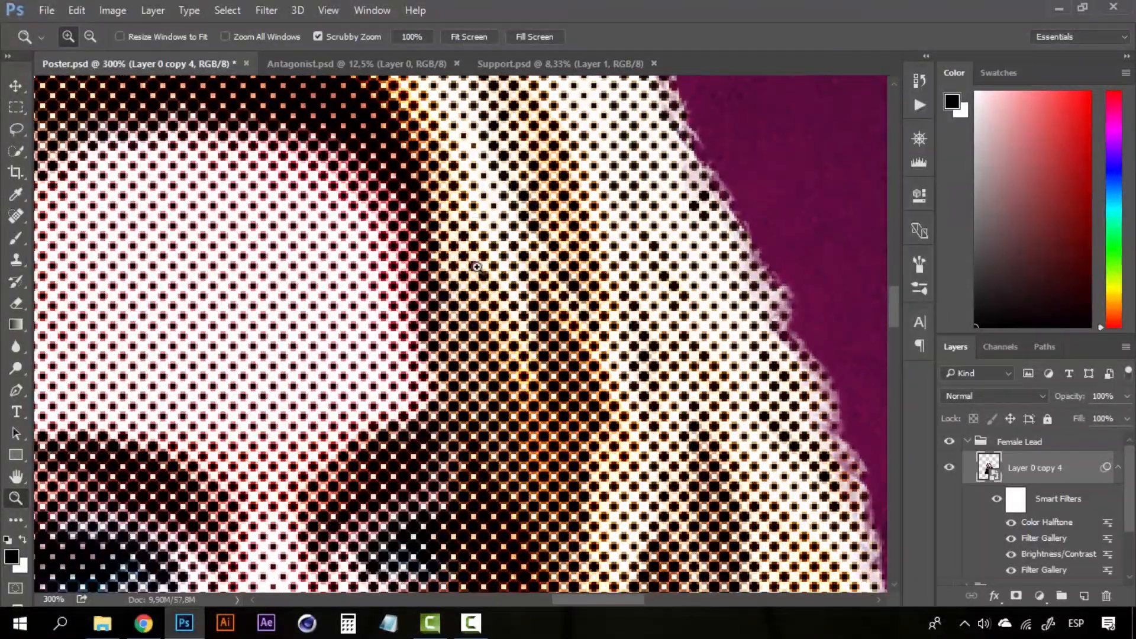
left_click(401, 307, "alt")
left_click(401, 307, "alt")
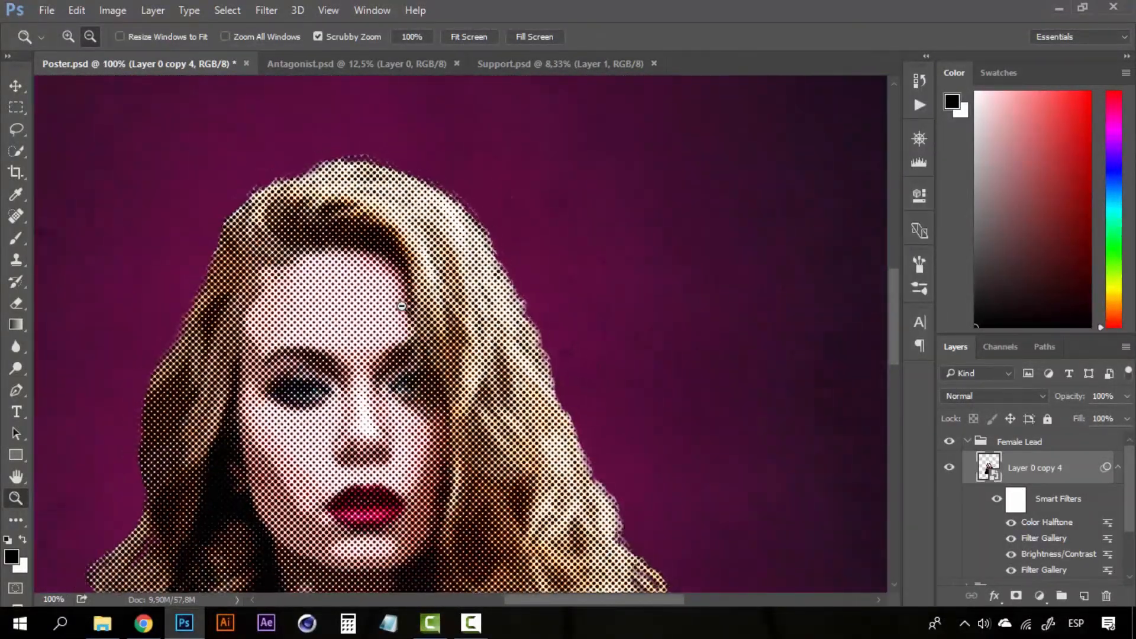
left_click(402, 307, "alt")
left_click(476, 264)
left_click(476, 265)
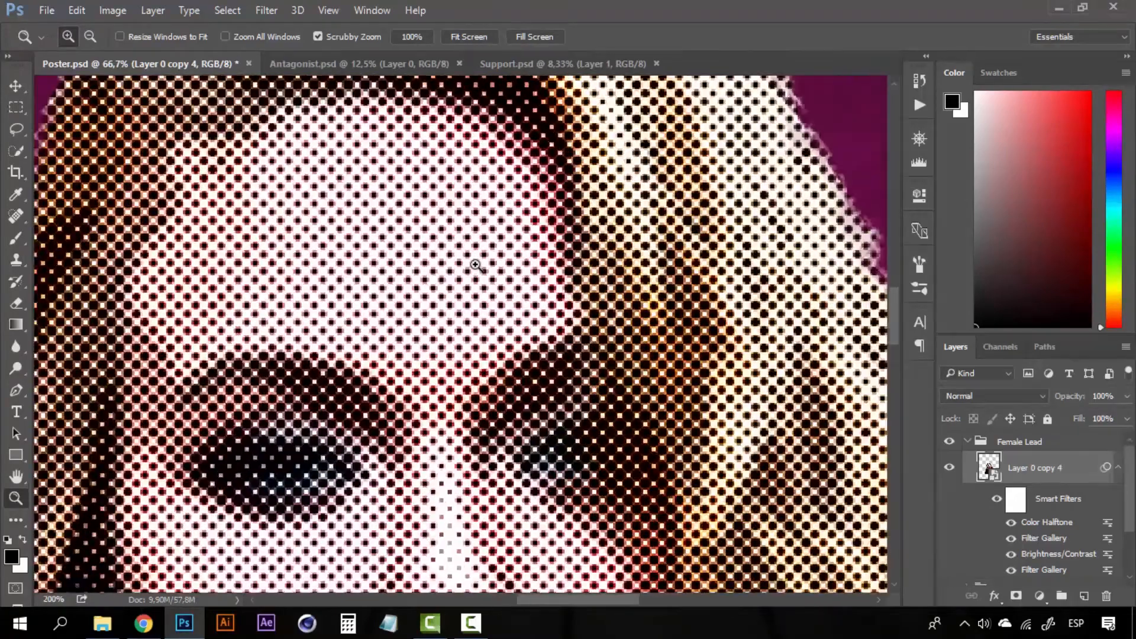
left_click(629, 269, "alt")
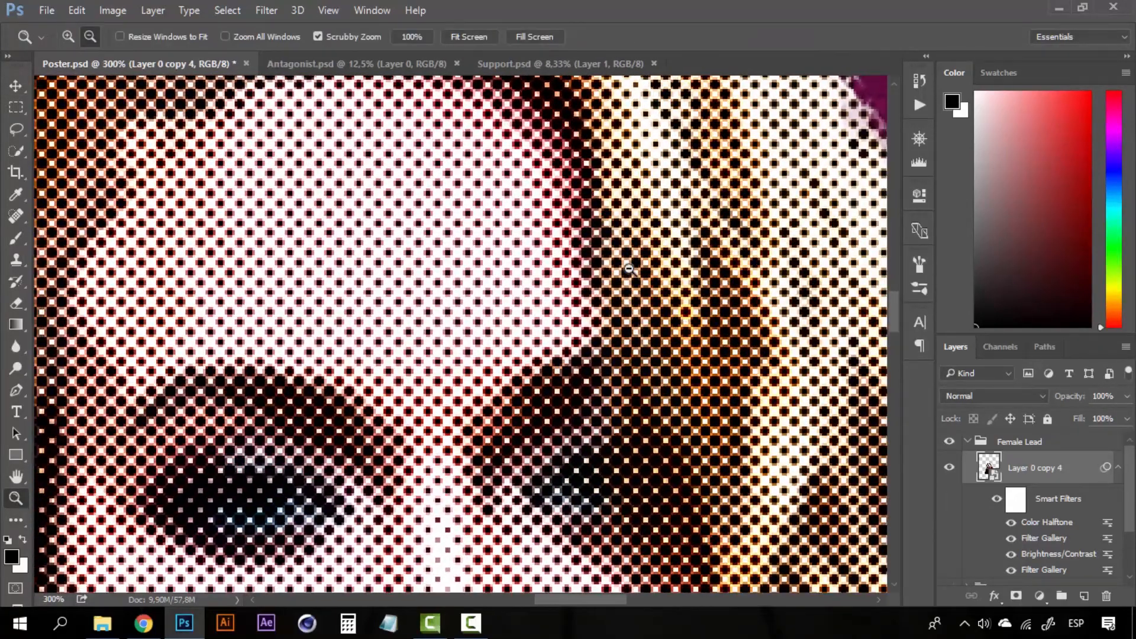
left_click(485, 292, "alt")
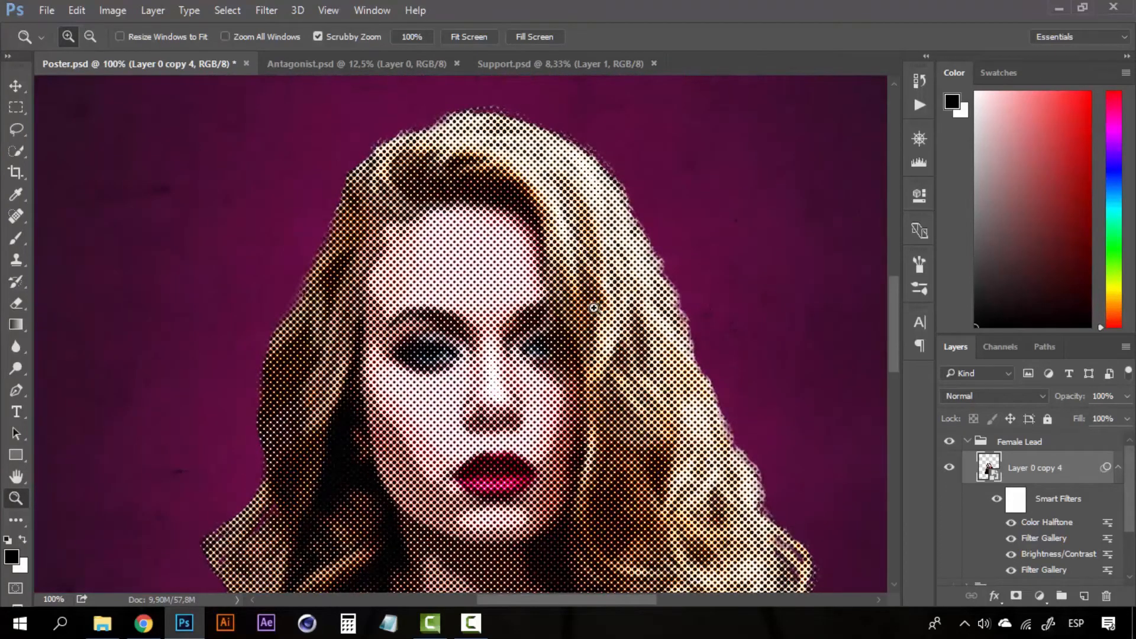
left_click(526, 278)
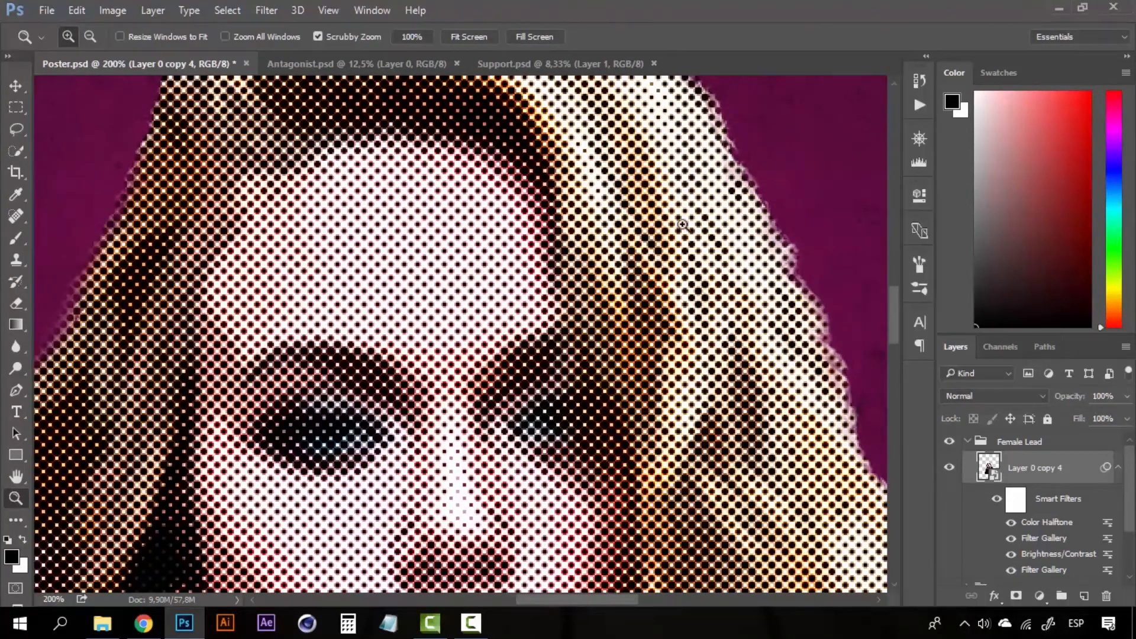
left_click(439, 345, "alt")
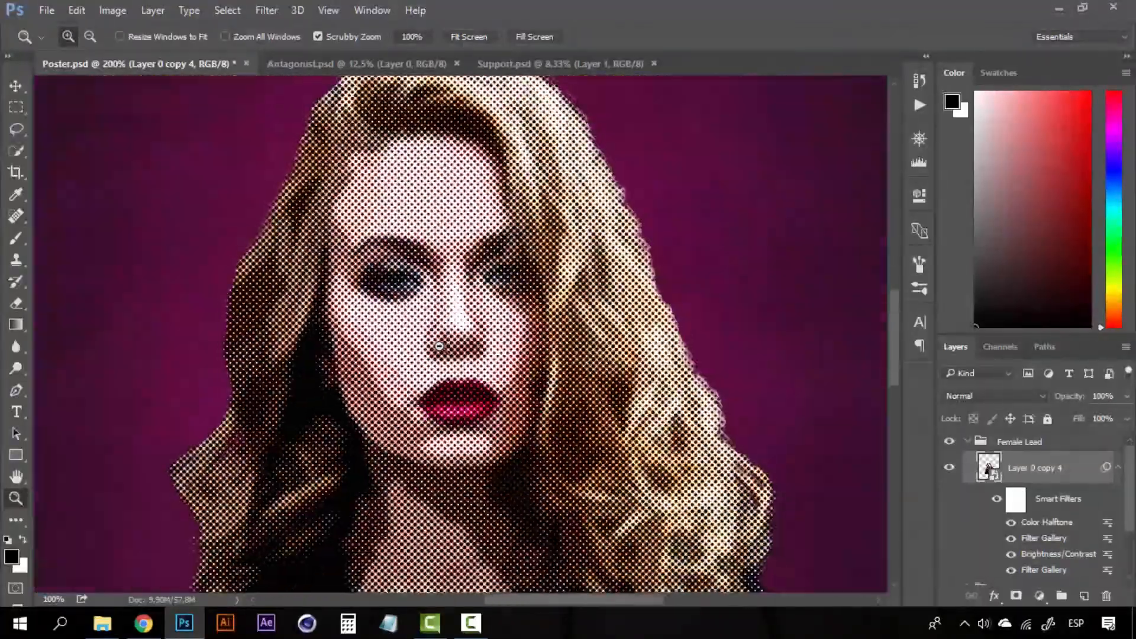
left_click(439, 345, "alt")
left_click(439, 347)
left_click(439, 346)
left_click(439, 347)
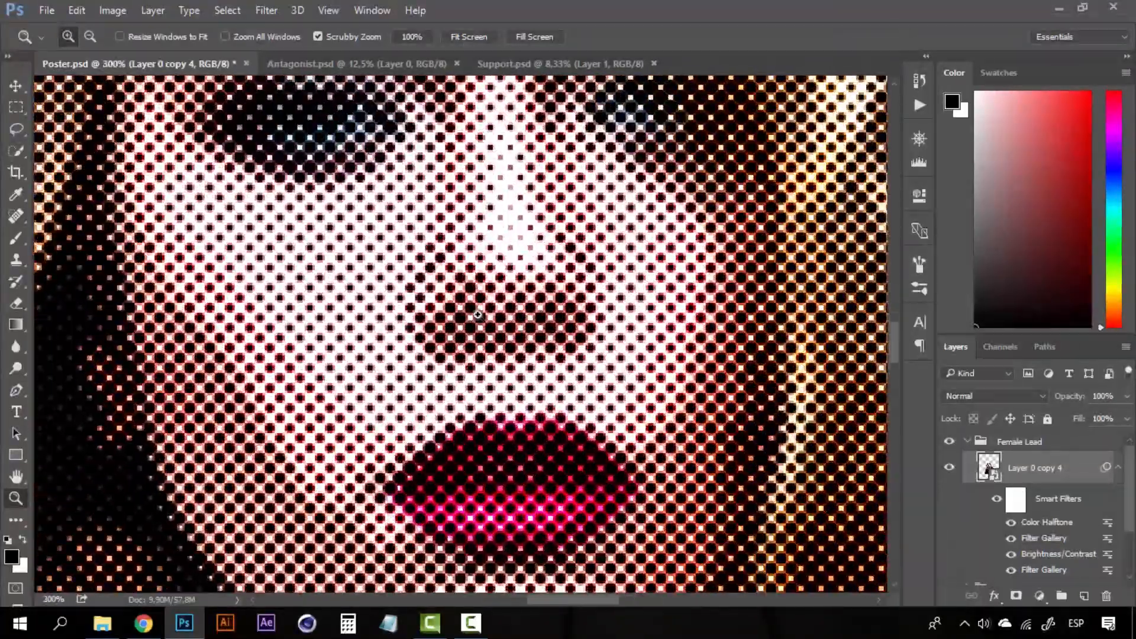
left_click(414, 369, "alt")
left_click(413, 368, "alt")
left_click(414, 369, "alt")
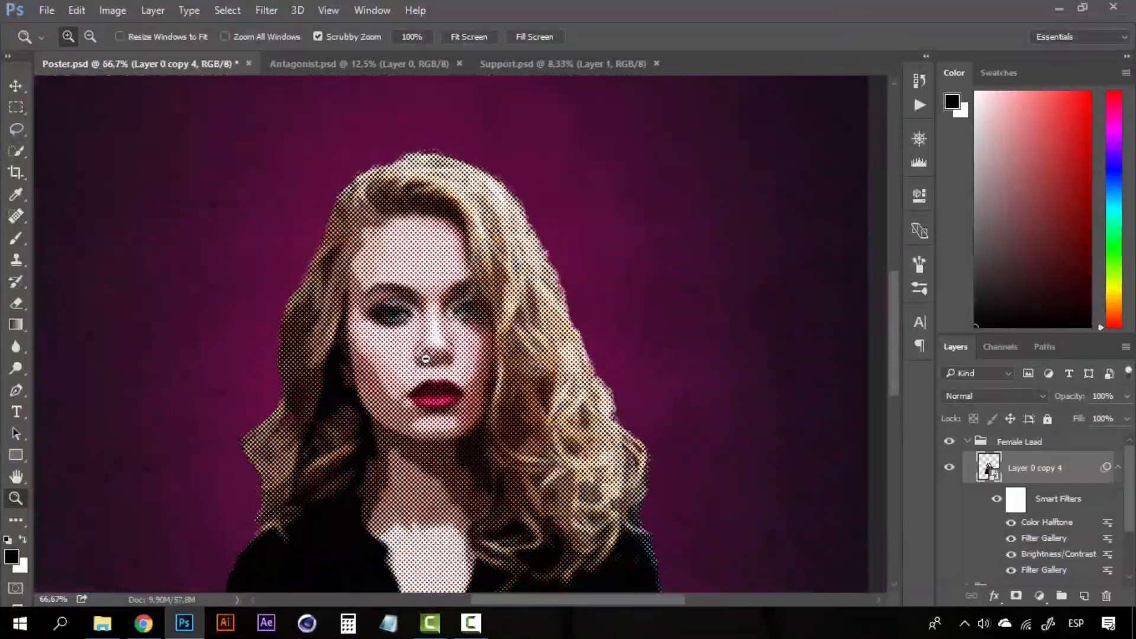
left_click(426, 427, "alt")
left_click(427, 428, "alt")
left_click(424, 459)
left_click(424, 461)
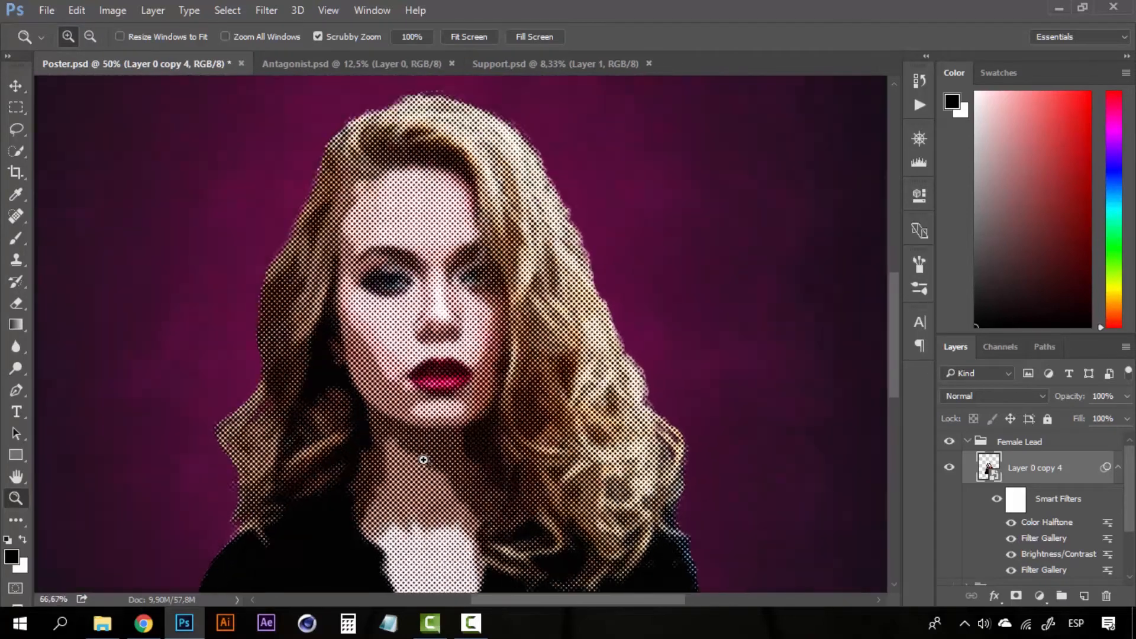
left_click(424, 460)
- Set the Color Halftone smart filter's blending to 75% opacity with the Soft Light mode
key("v")
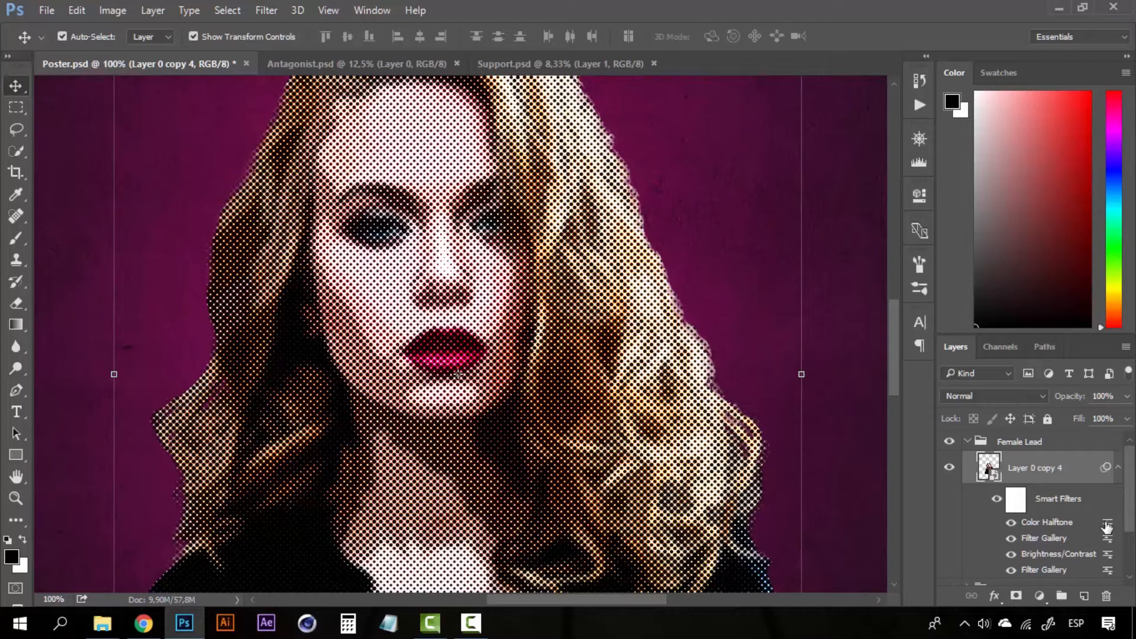
double_click(1106, 524)
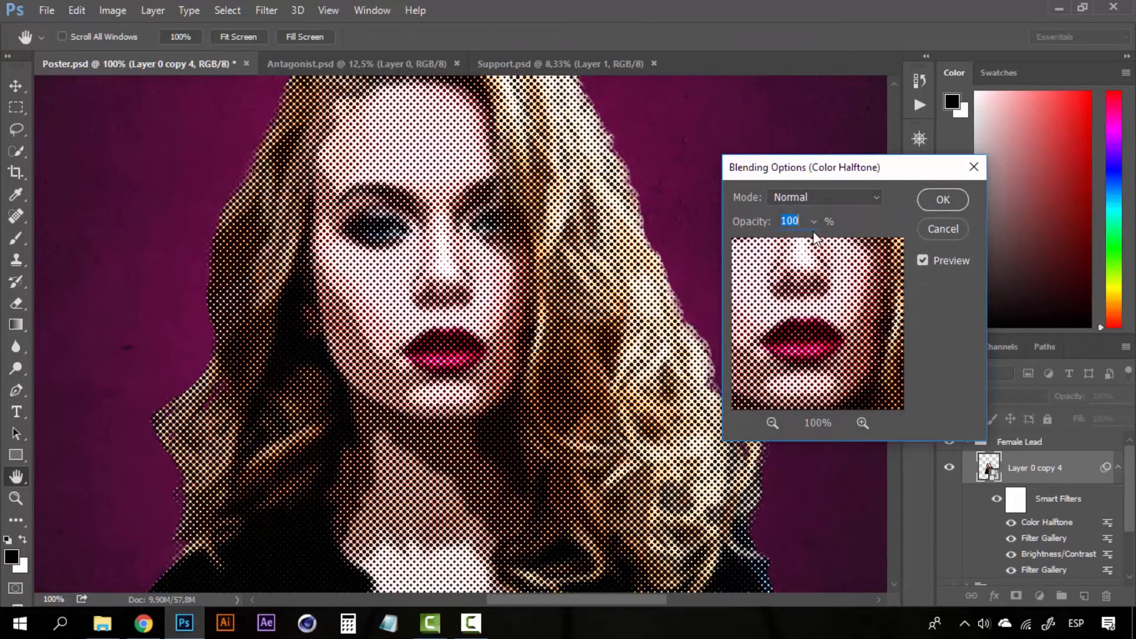
type("75")
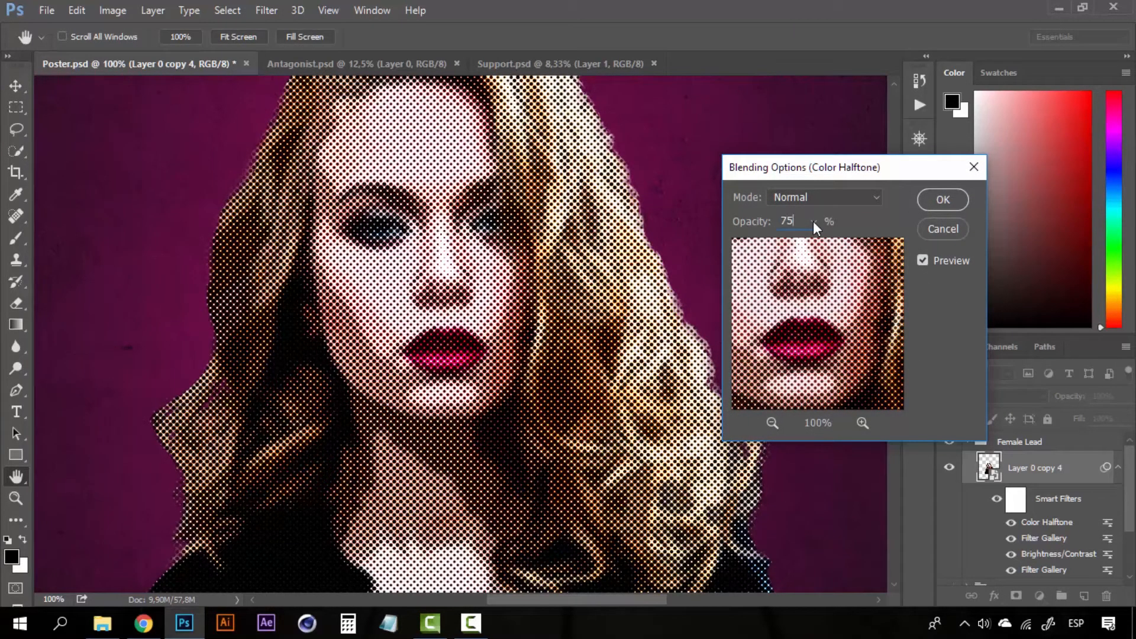
left_click(854, 195)
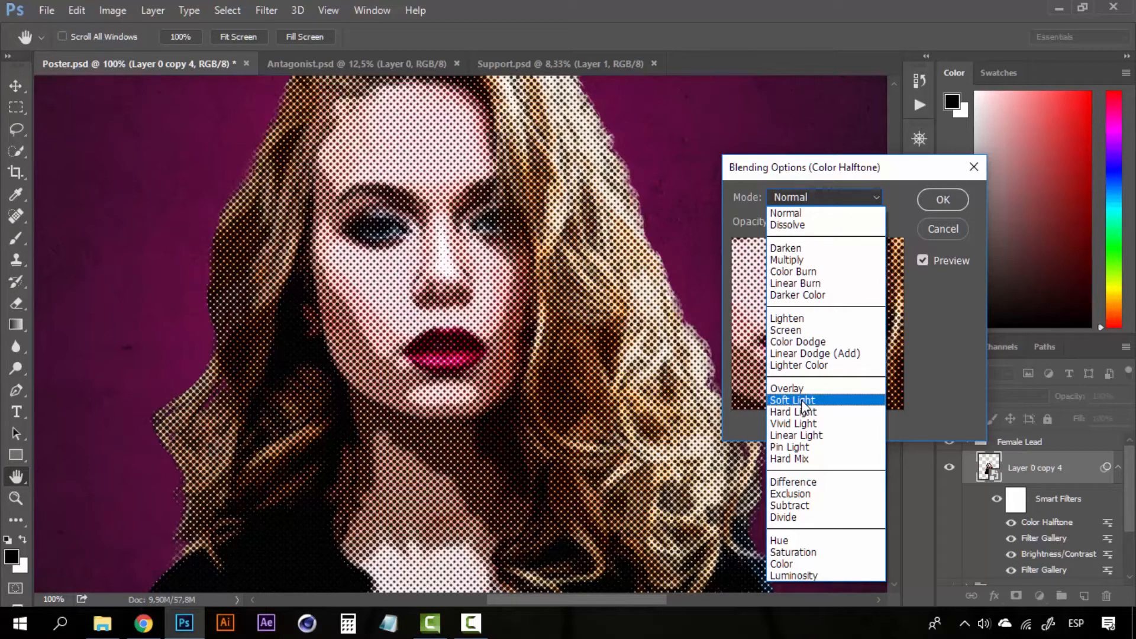
left_click(793, 401)
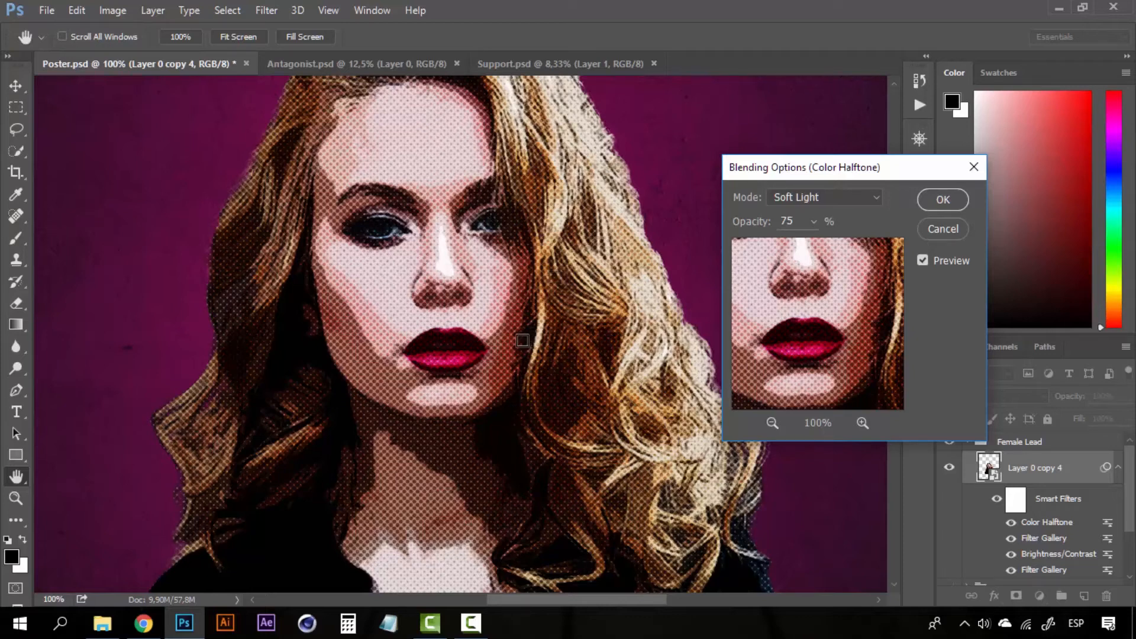
- Lower the Color Halftone smart filter's opacity to 70%, keep Soft Light and apply the blending options
left_click(813, 221)
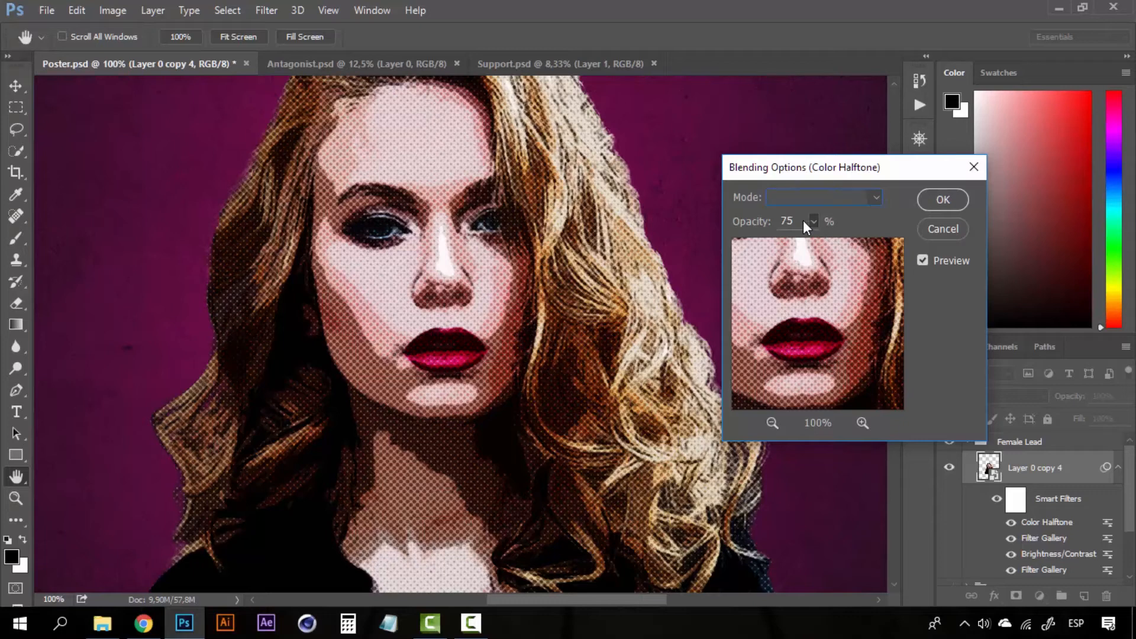
left_click(803, 220)
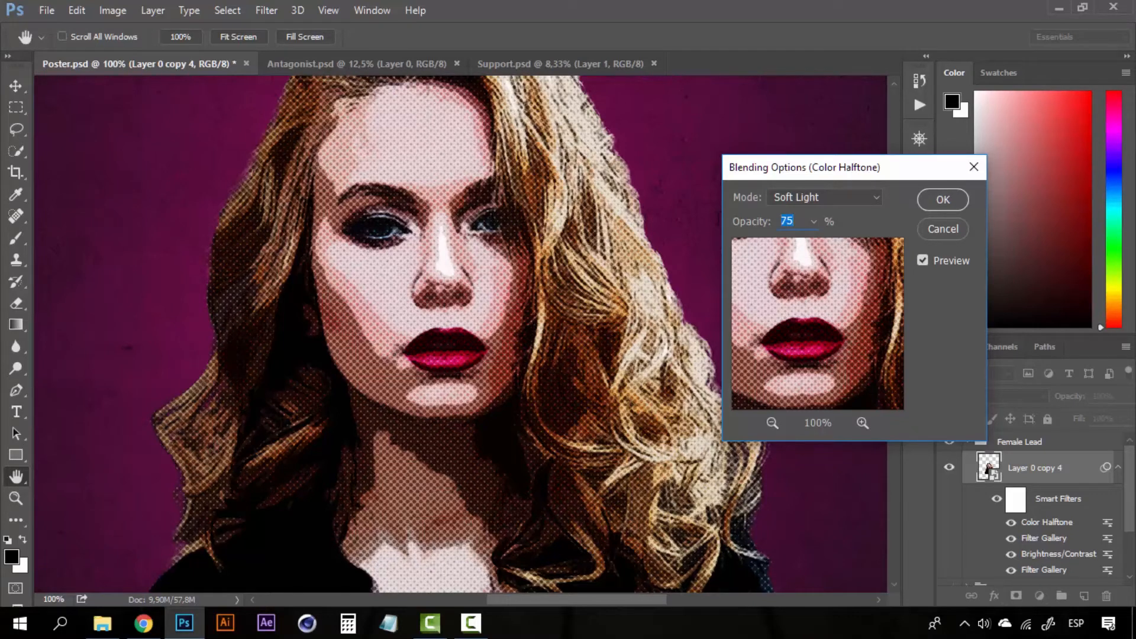
type("70")
left_click(877, 197)
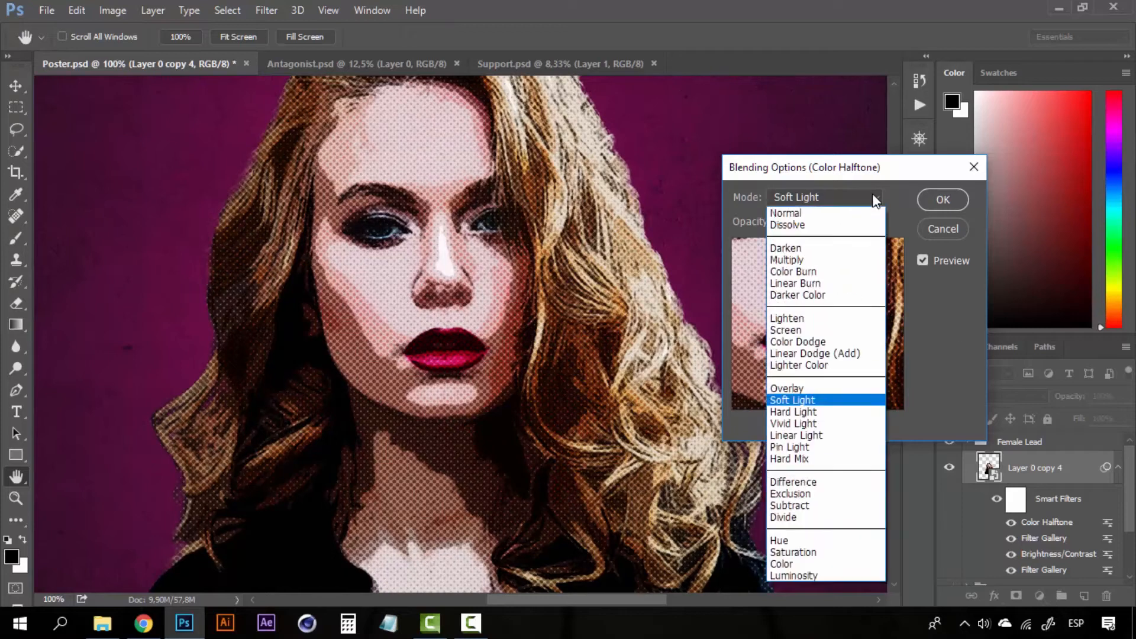
left_click(878, 194)
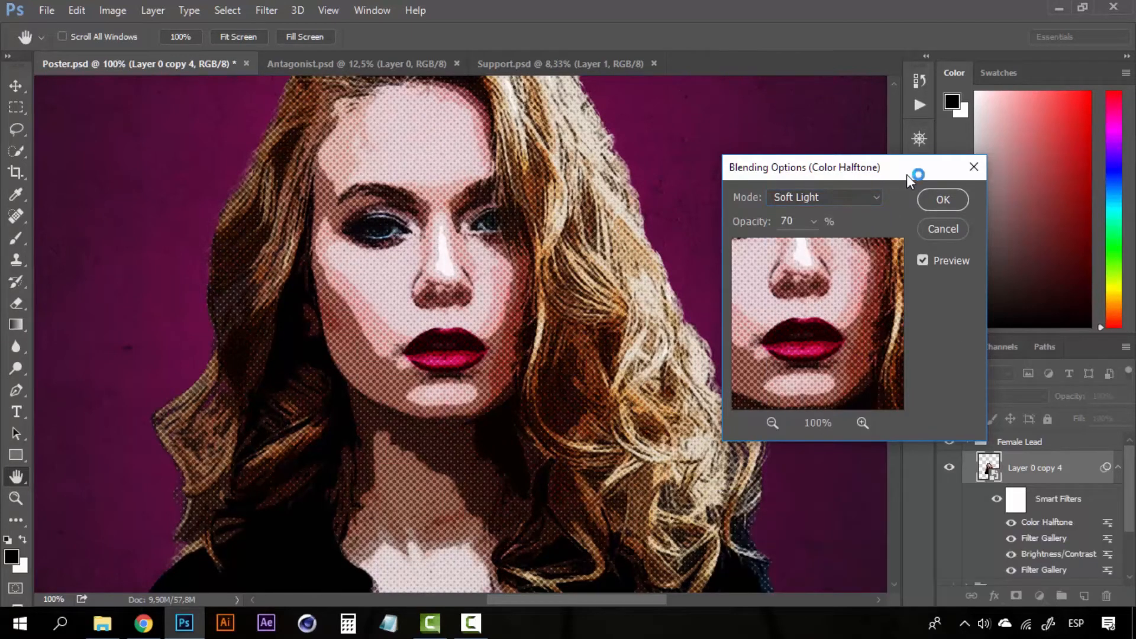
left_click(947, 206)
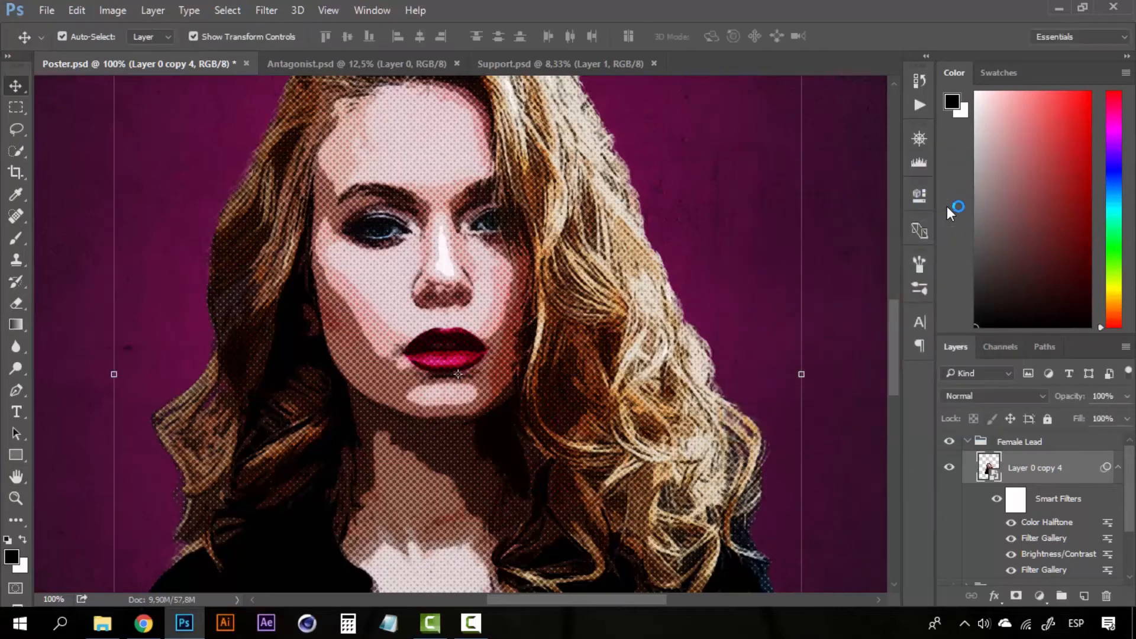
- Examine the softened halftone blend on the female lead at several magnifications, from the whole bust to the face
key("z")
key("ctrl+minus")
key("ctrl+minus")
key("ctrl+minus")
key("ctrl+minus")
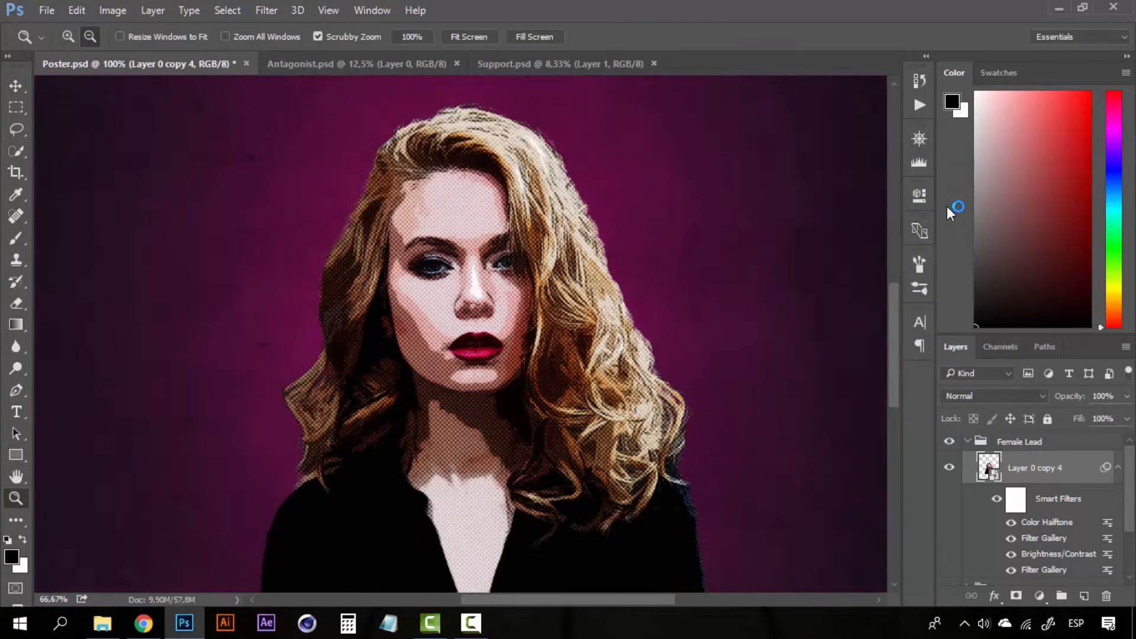
key("ctrl+plus")
key("ctrl+plus")
key("ctrl+plus")
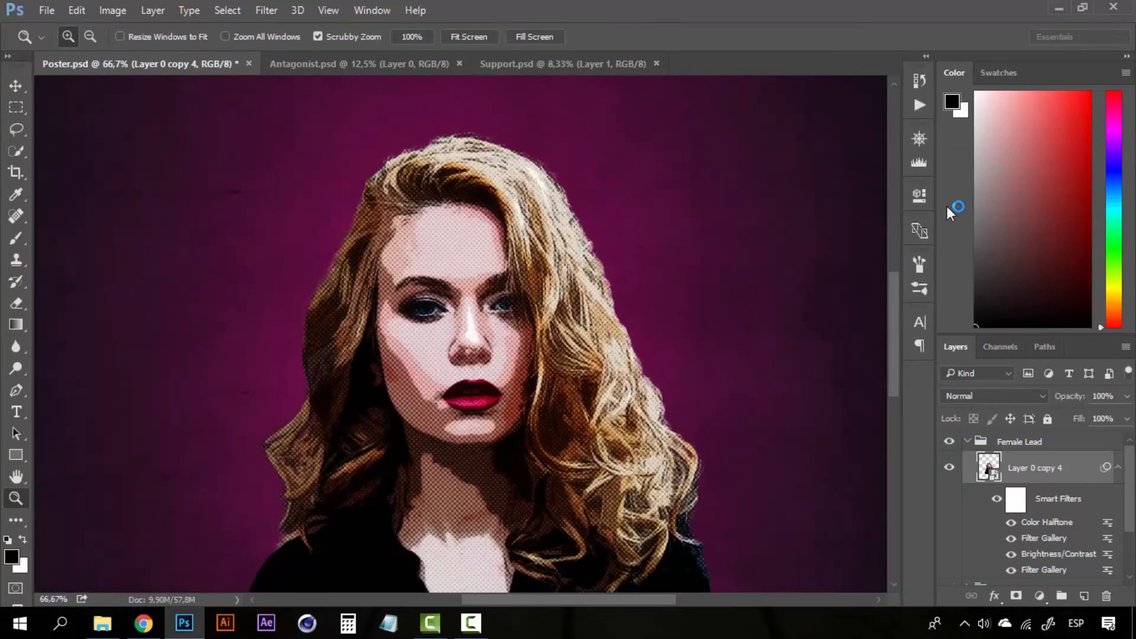
key("v")
key("z")
key("ctrl+minus")
key("ctrl+minus")
key("ctrl+minus")
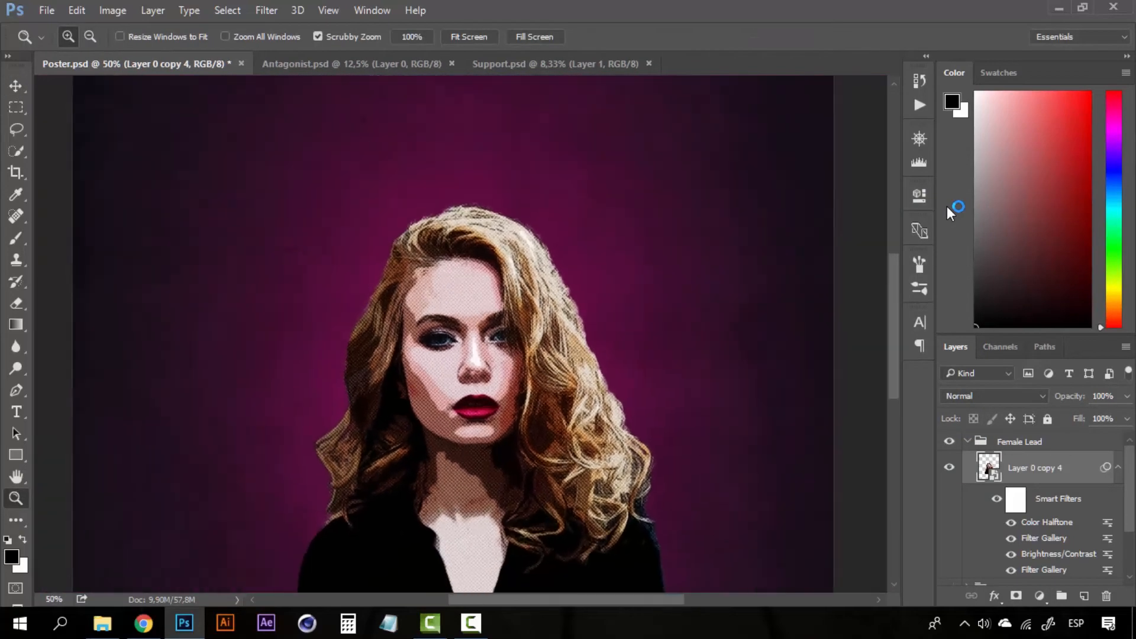
key("ctrl+plus")
key("ctrl+plus")
key("ctrl+plus")
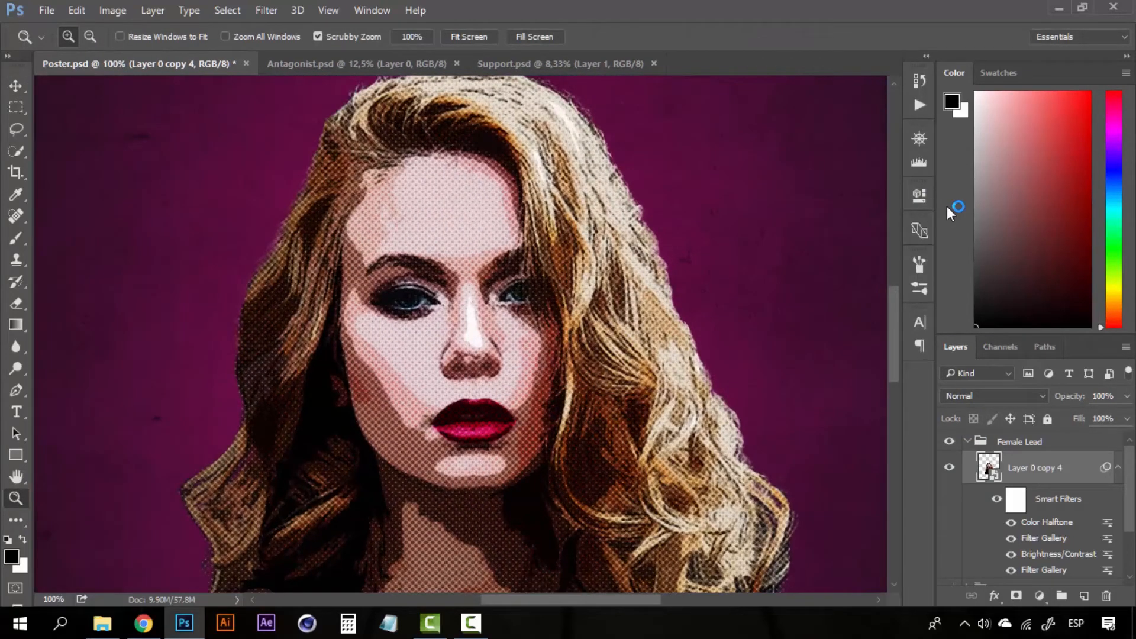
key("ctrl+plus")
key("ctrl+minus")
key("ctrl+minus")
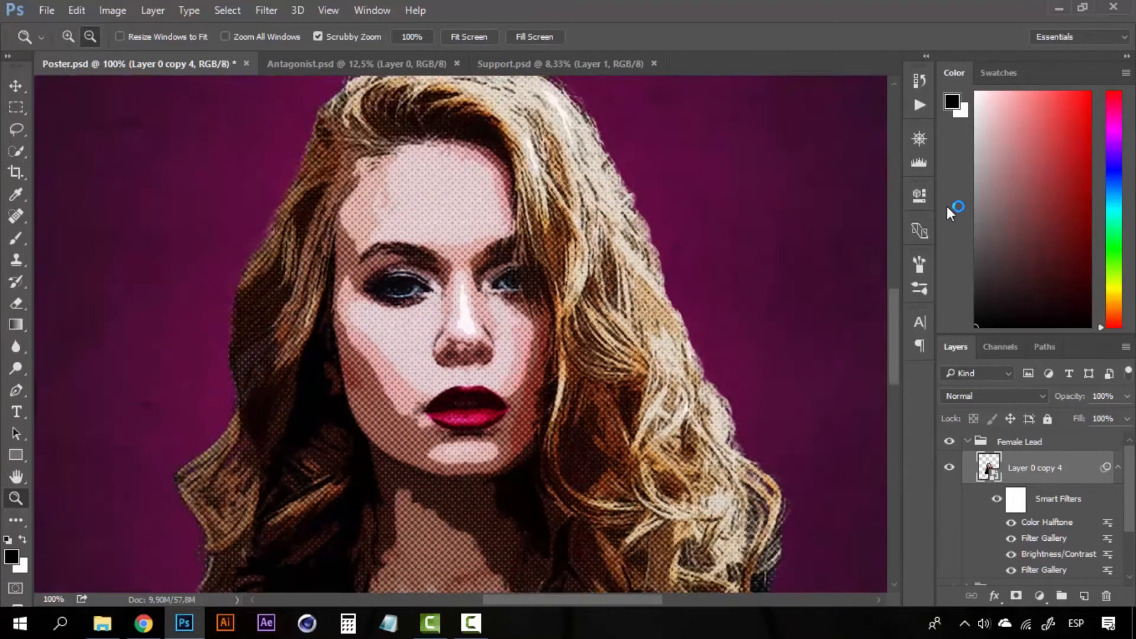
key("ctrl+plus")
- Compare the female lead with and without all smart filters, and check the filtered result from further out and close up
key("v")
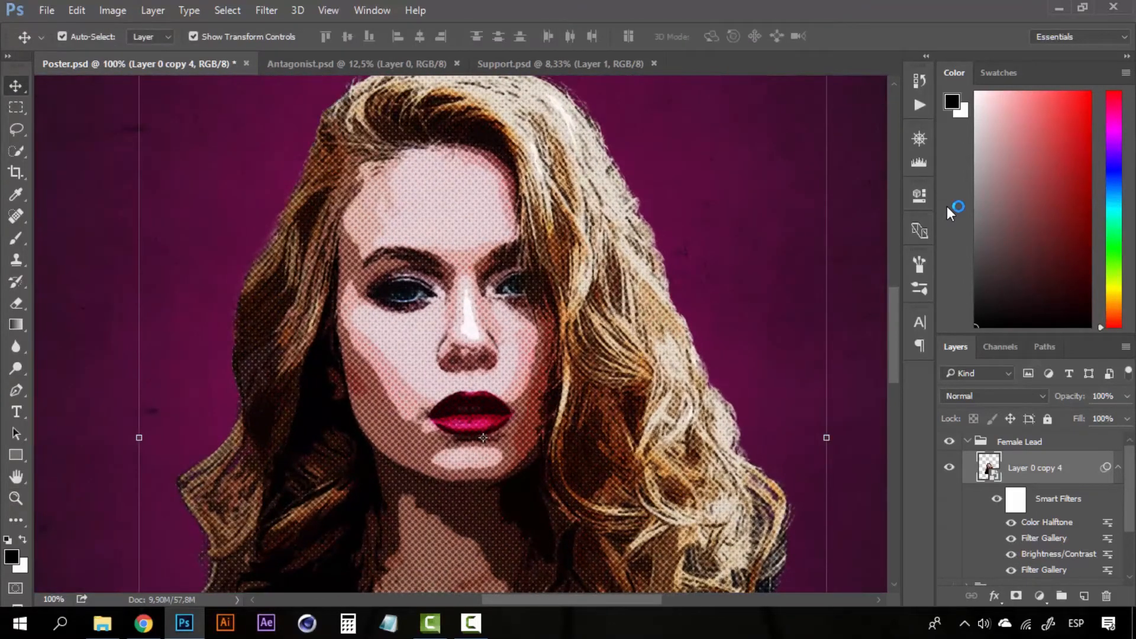
key("ctrl+z")
key("ctrl+z")
key("ctrl+z")
key("ctrl+z")
key("ctrl+z")
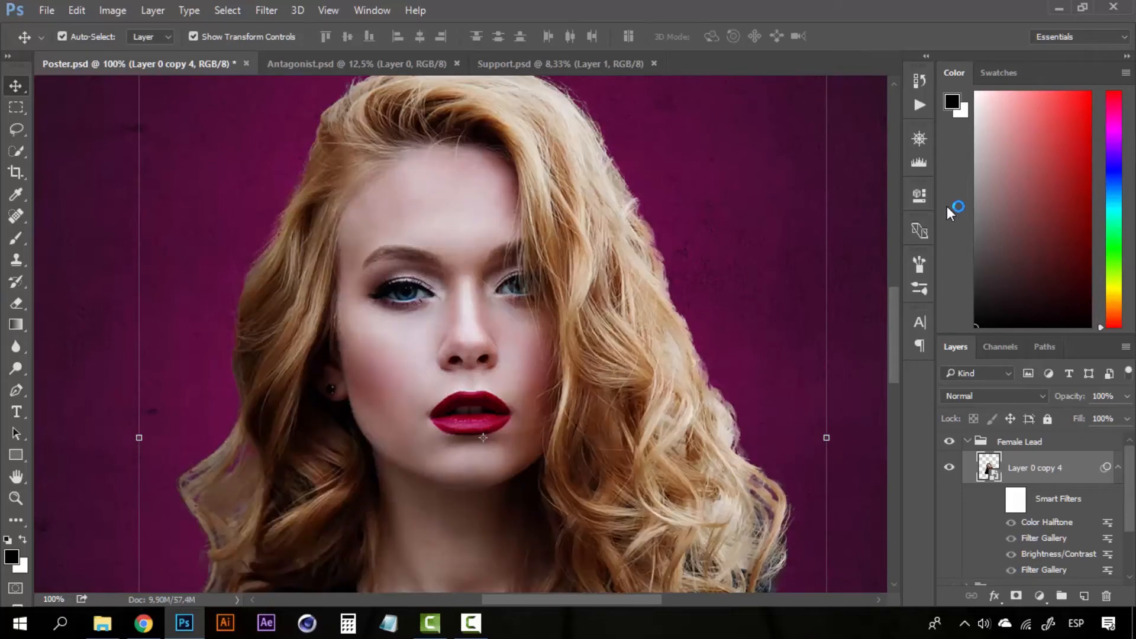
key("ctrl+z")
key("ctrl+z")
key("ctrl+z")
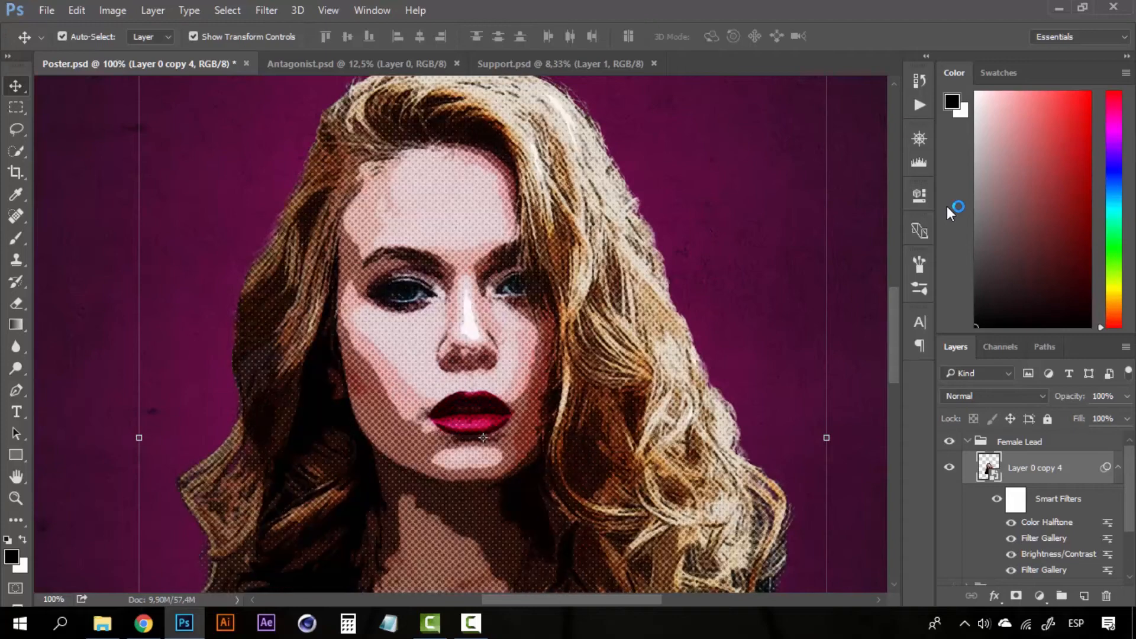
key("z")
key("ctrl+minus")
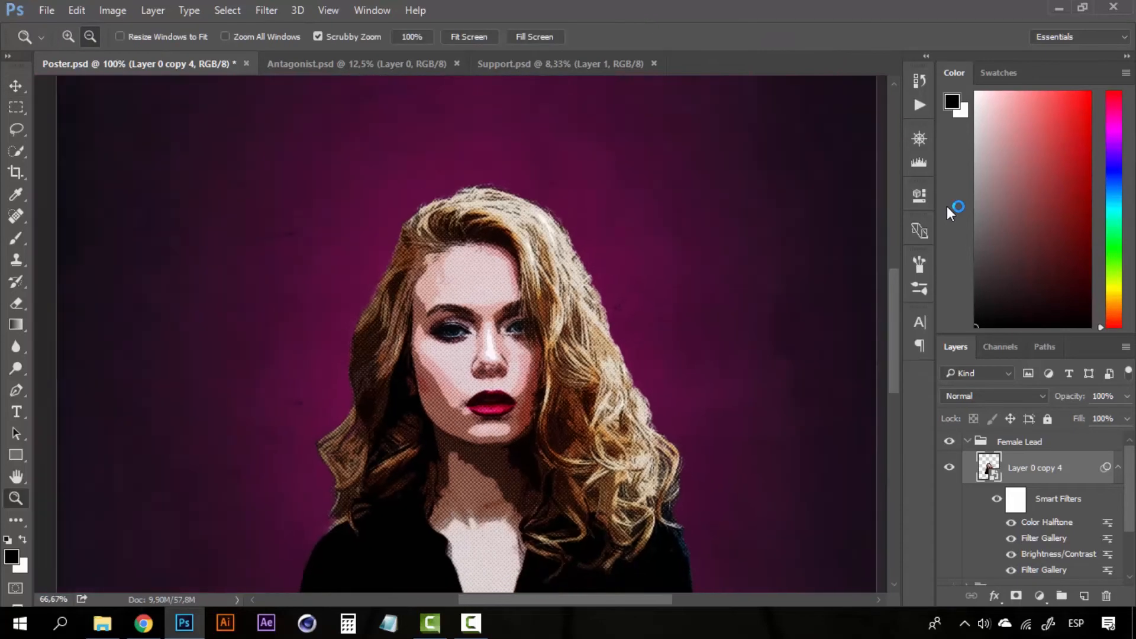
key("ctrl+plus")
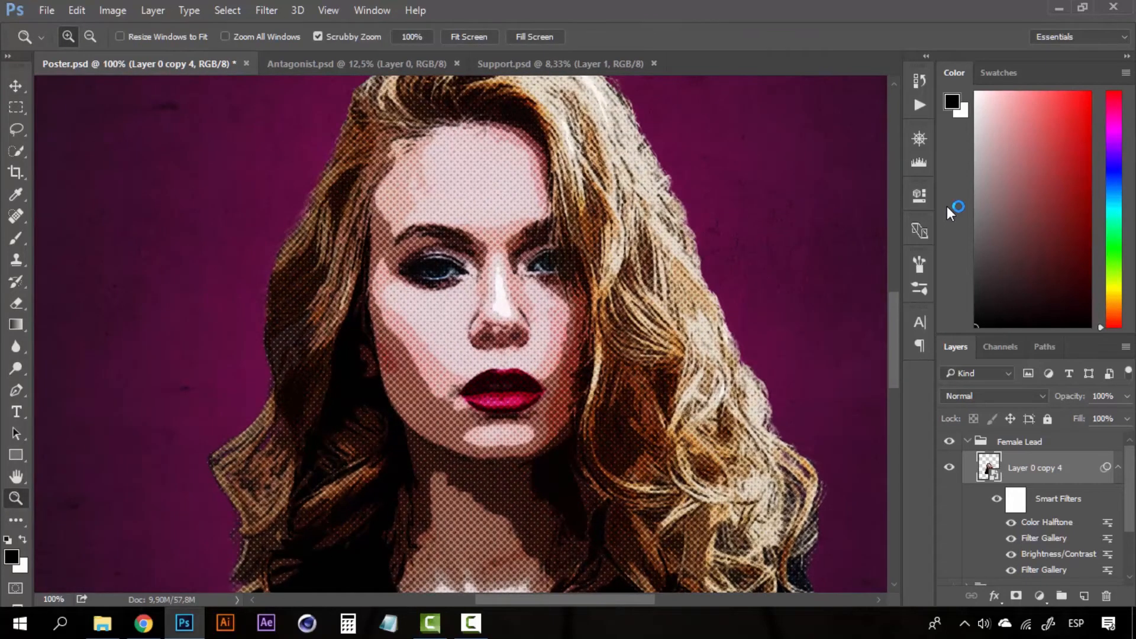
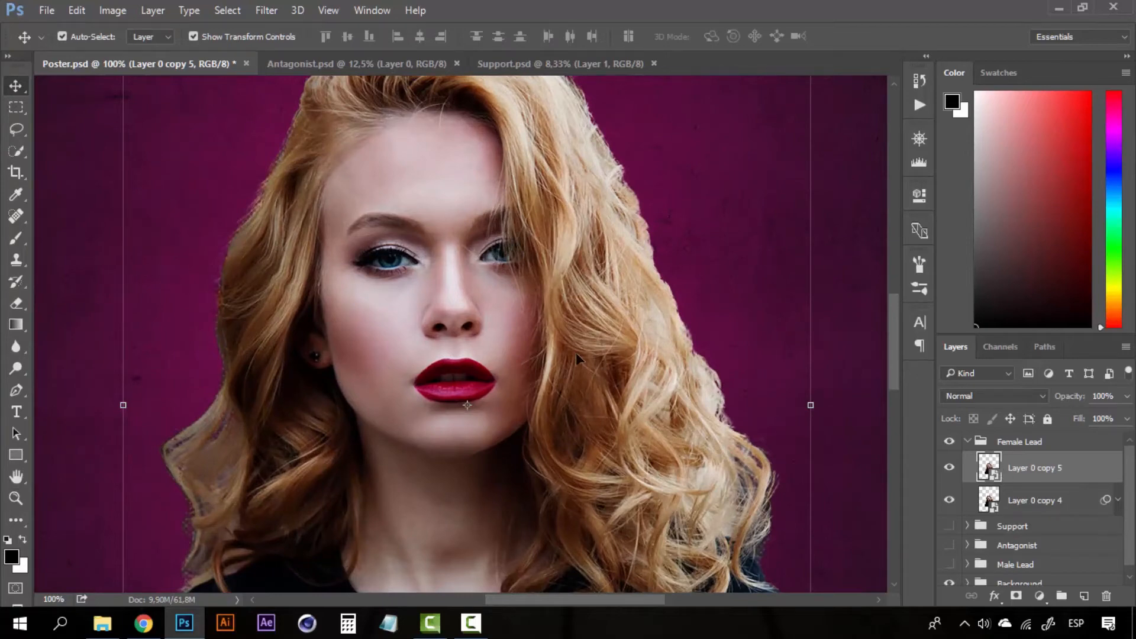
- Open the Filter Gallery for the upper female lead copy, choose Glowing Edges and show the whole bust in the preview
left_click(266, 10)
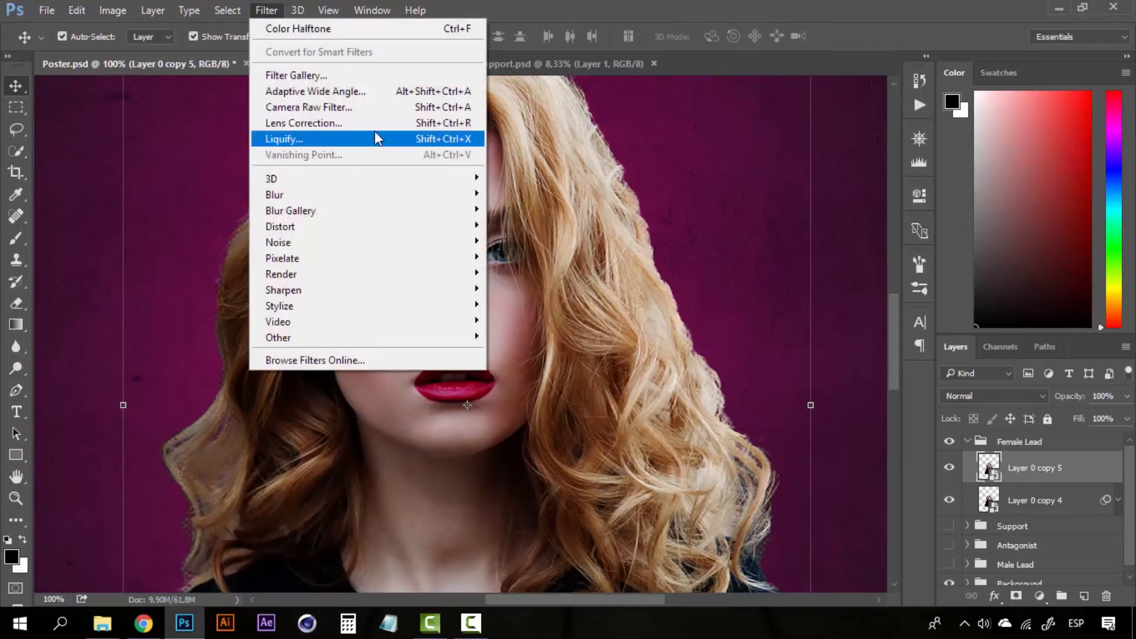
left_click(381, 74)
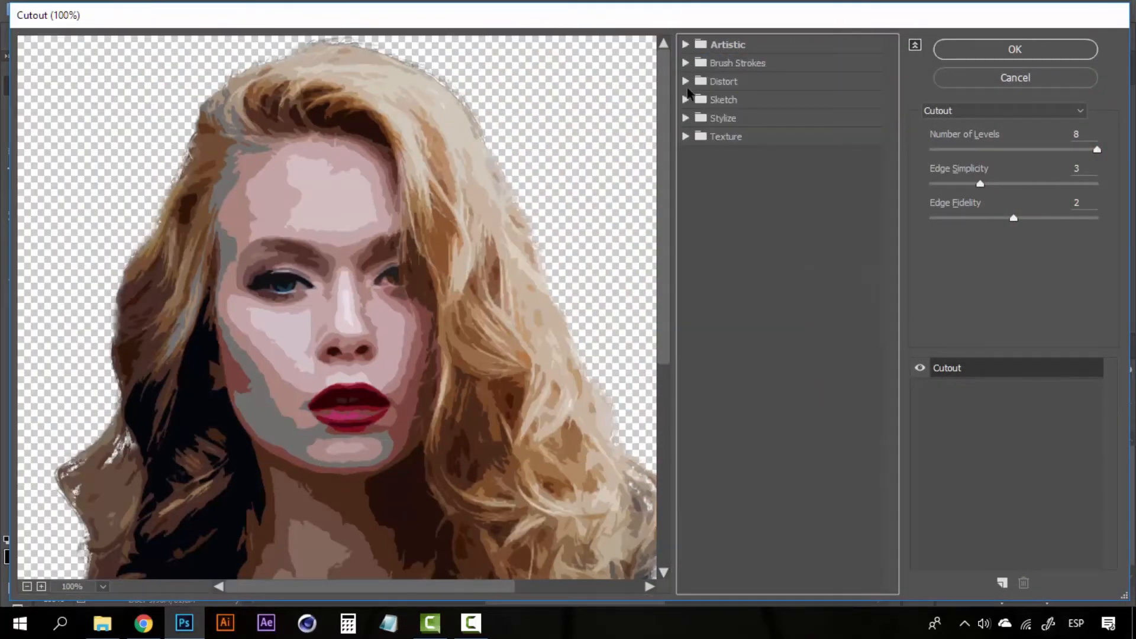
left_click(685, 119)
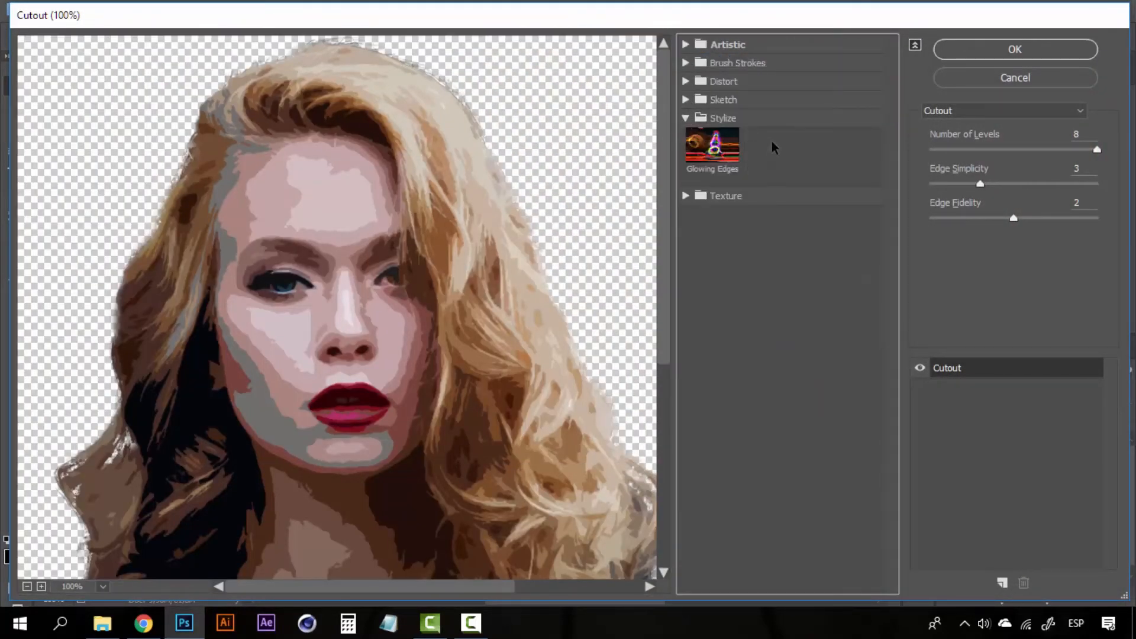
left_click(726, 152)
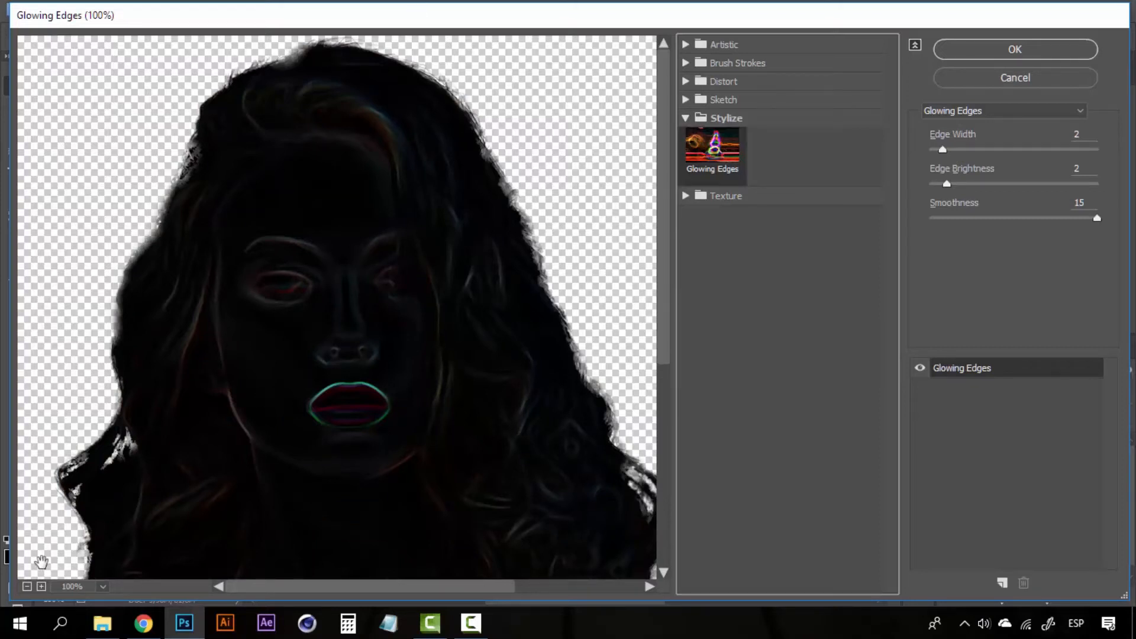
left_click(26, 586)
left_click(27, 586)
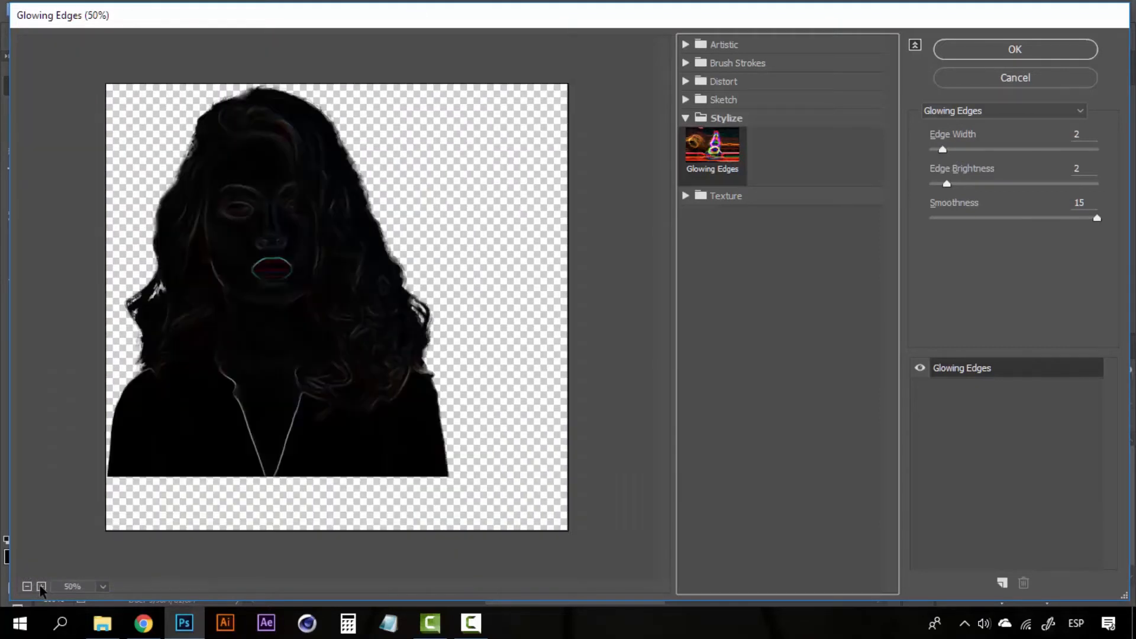
left_click(41, 587)
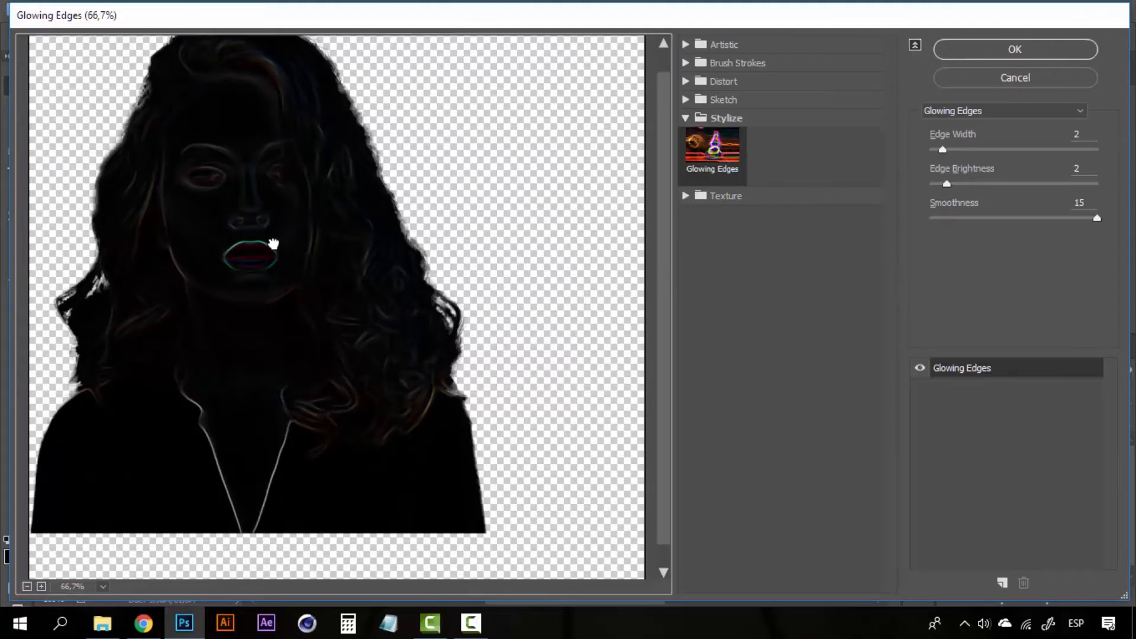
left_click_drag(266, 246, 297, 286)
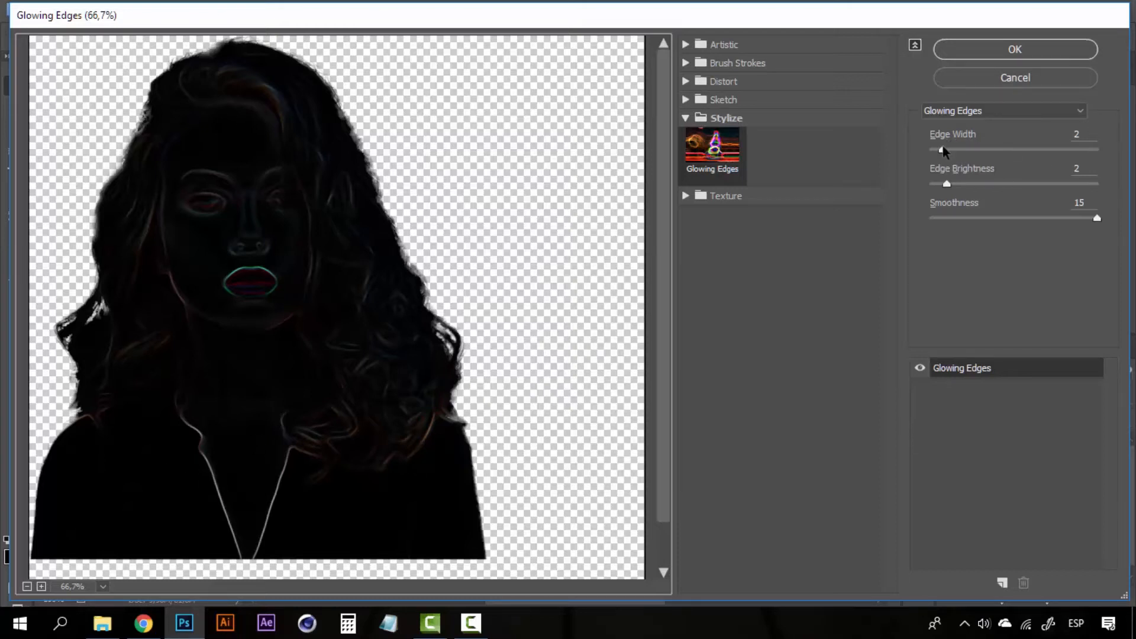
- Try wider and brighter glowing edges, with Edge Width up to 14 and Edge Brightness up to 20
left_click_drag(943, 152, 1106, 146)
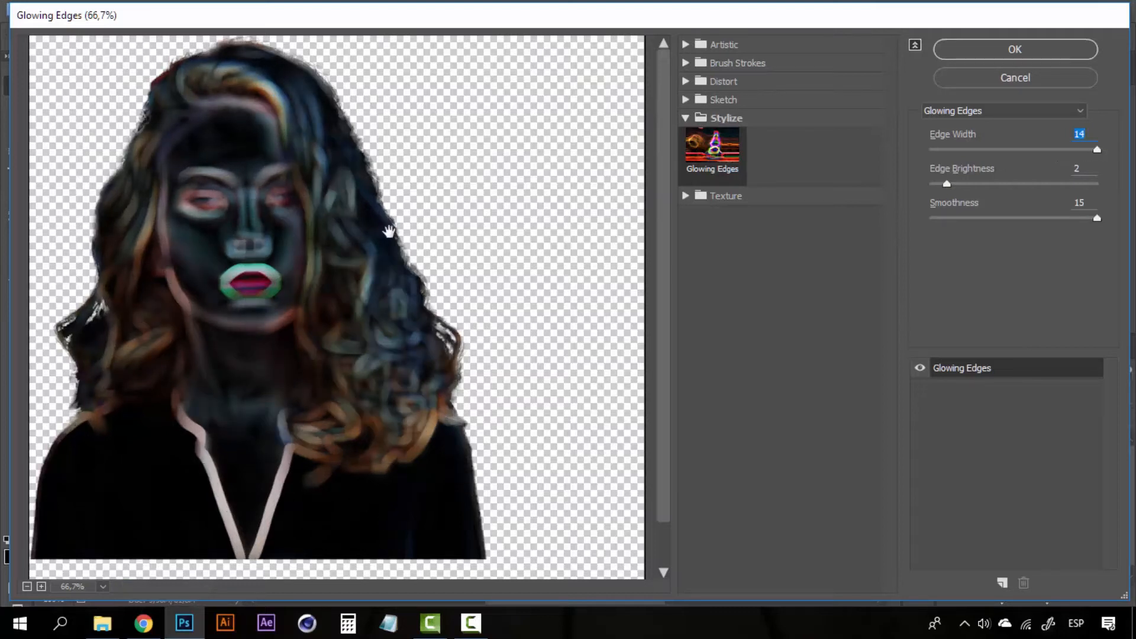
left_click(956, 149)
left_click_drag(947, 184, 1102, 188)
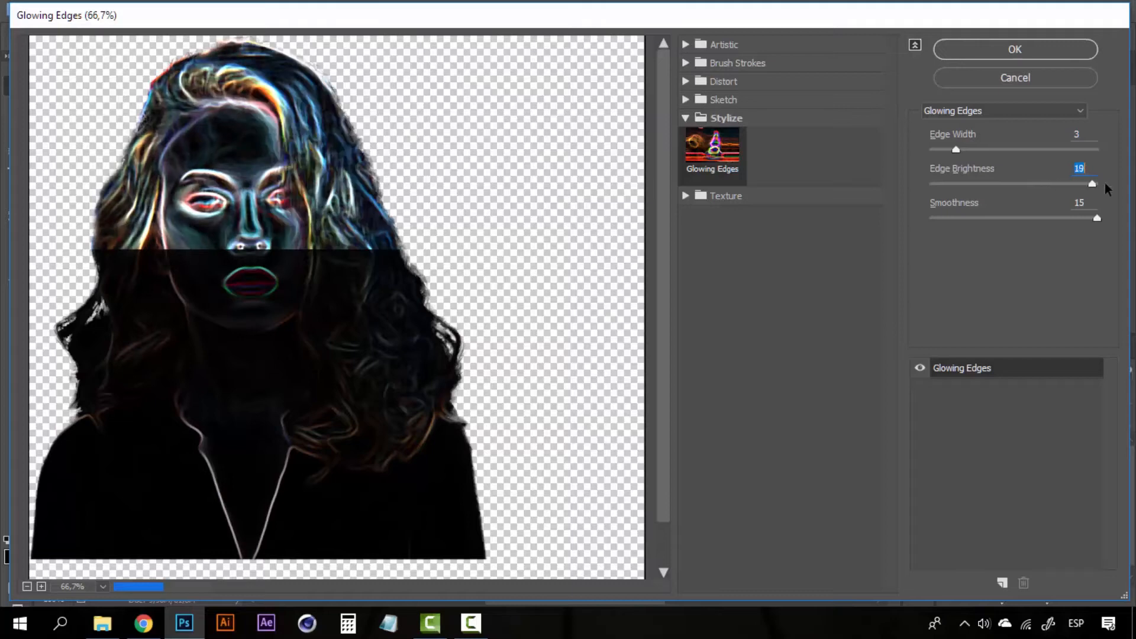
left_click_drag(1047, 150, 963, 152)
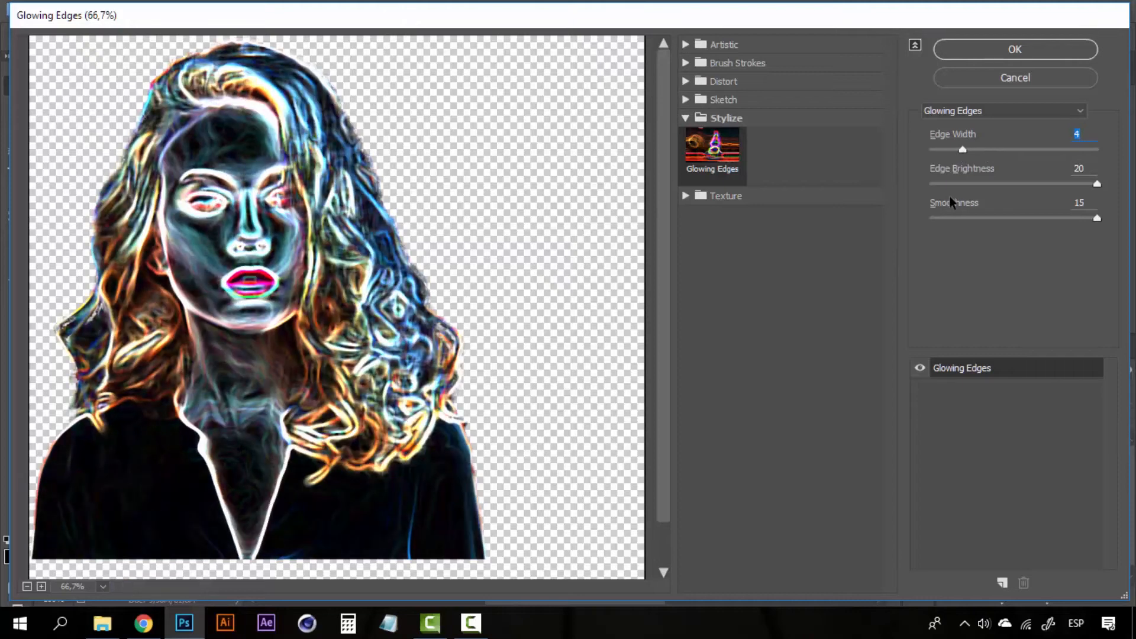
left_click_drag(1014, 183, 957, 188)
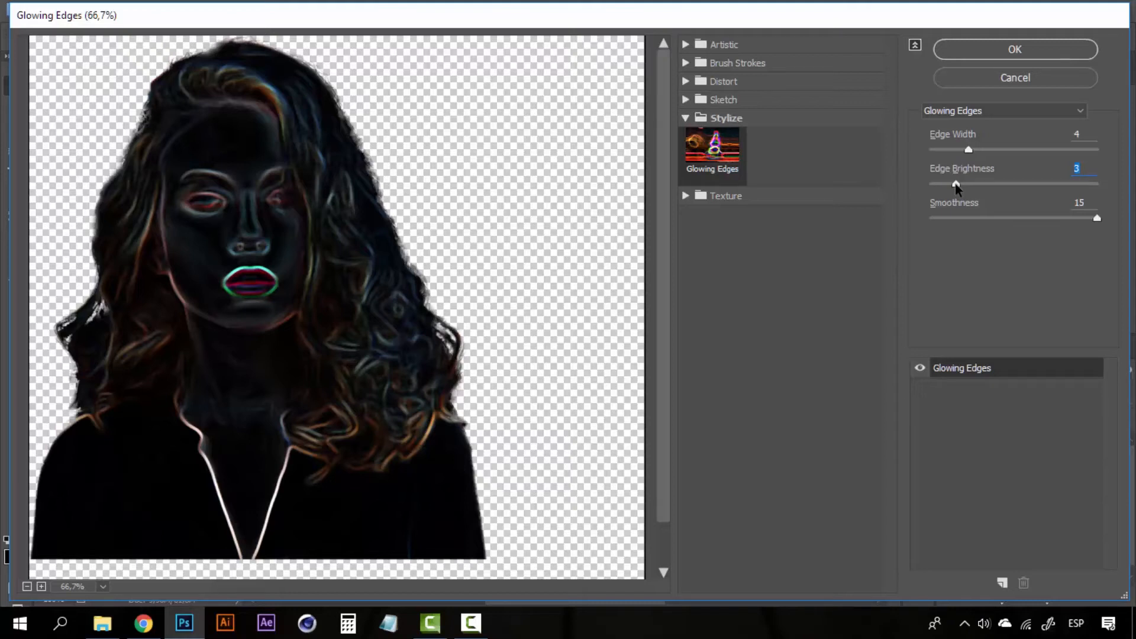
left_click_drag(957, 188, 1097, 184)
left_click_drag(968, 151, 961, 187)
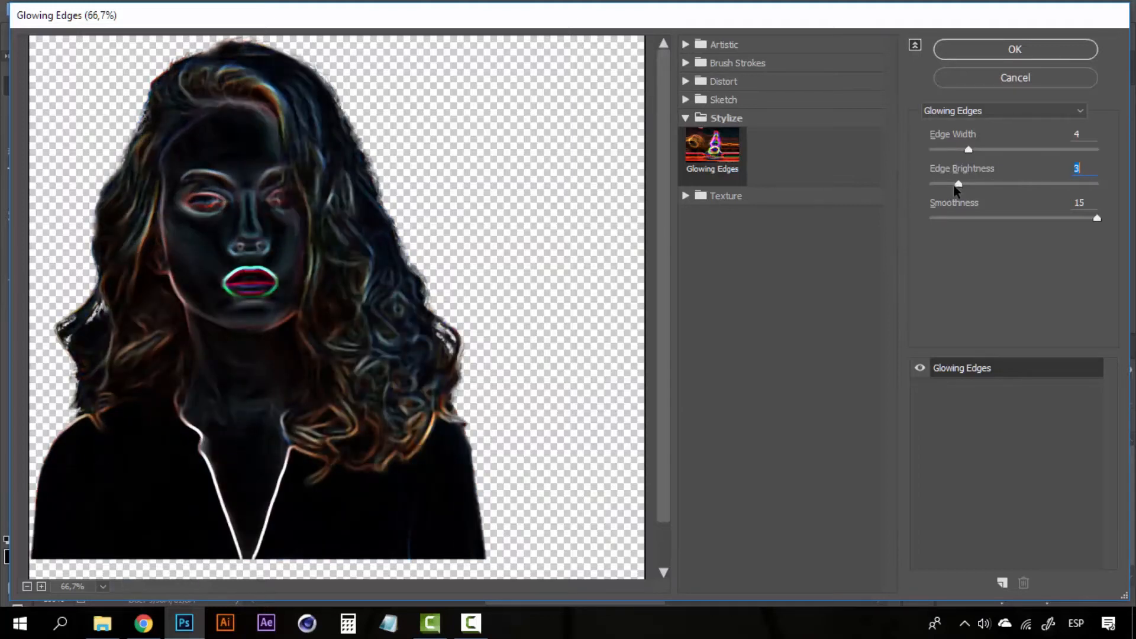
- Try the Glowing Edges filter with Smoothness 1 and Edge Brightness 8
left_click_drag(955, 190, 949, 182)
left_click_drag(1041, 219, 928, 228)
left_click_drag(947, 184, 1000, 188)
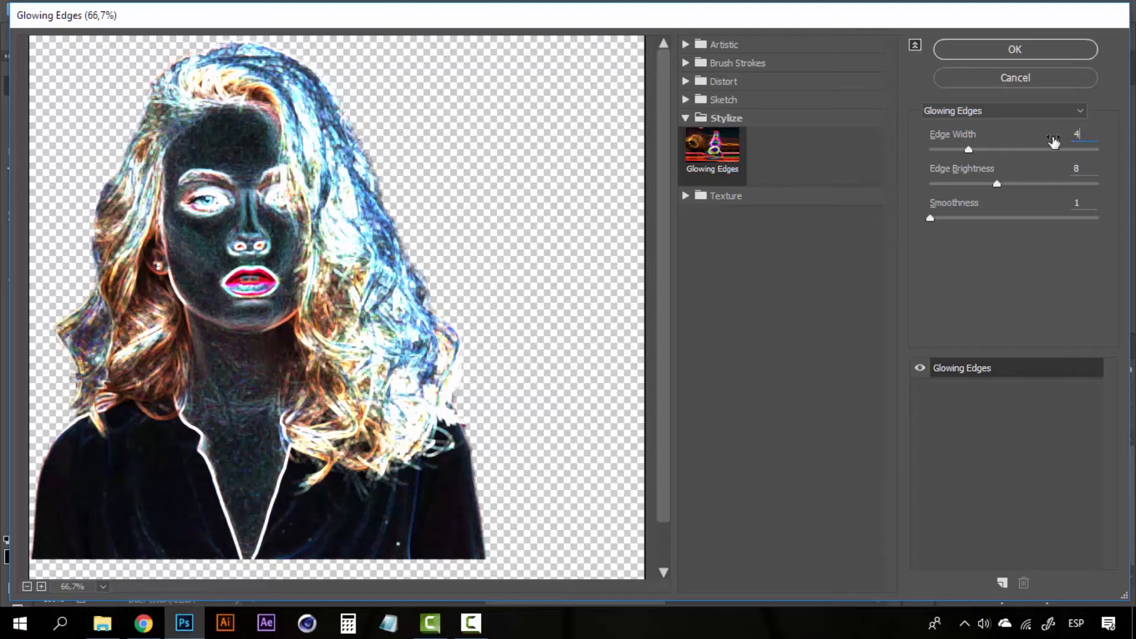
- Set Glowing Edges to Edge Width 1, Edge Brightness 2 and Smoothness 15, and apply the filter to the copy
left_click(976, 142)
type("2")
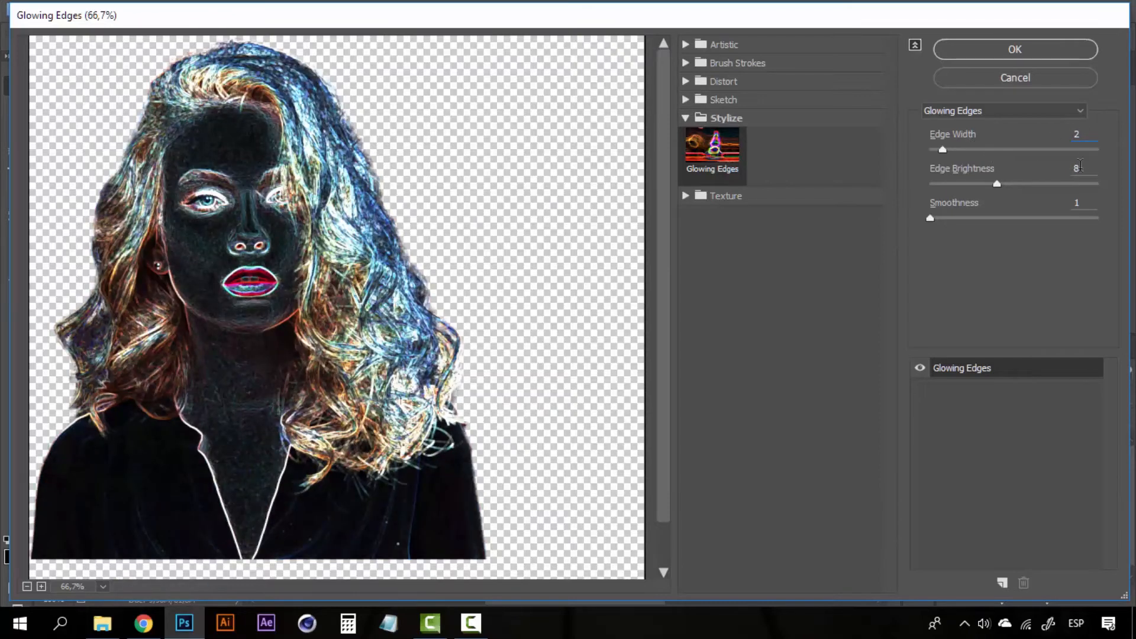
left_click(990, 177)
type("2")
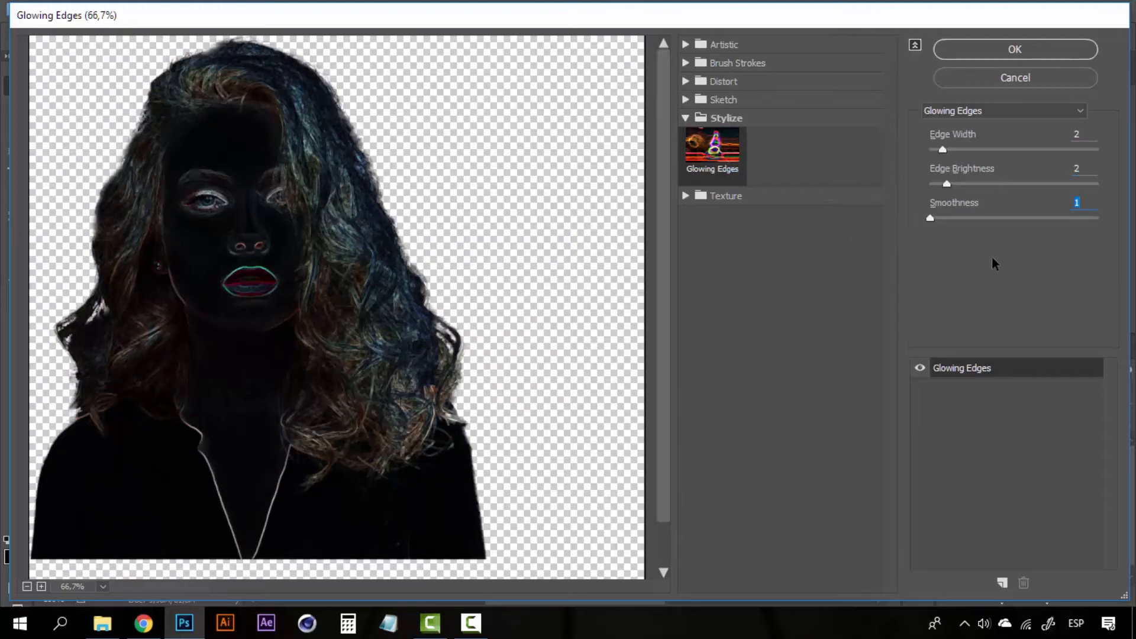
left_click_drag(930, 219, 1131, 225)
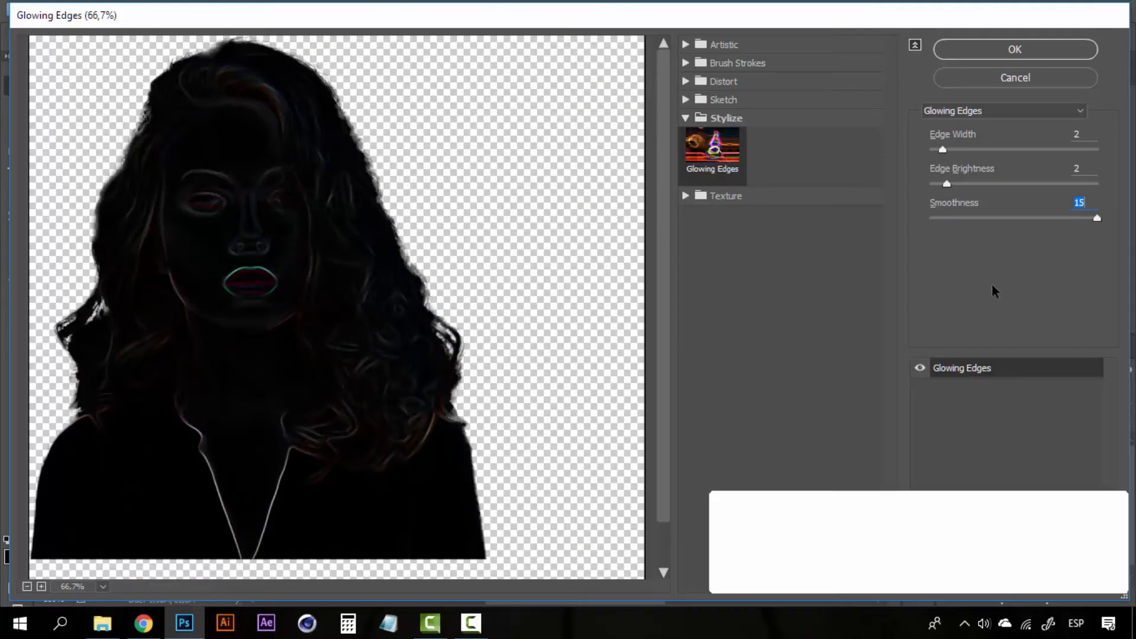
key("Tab")
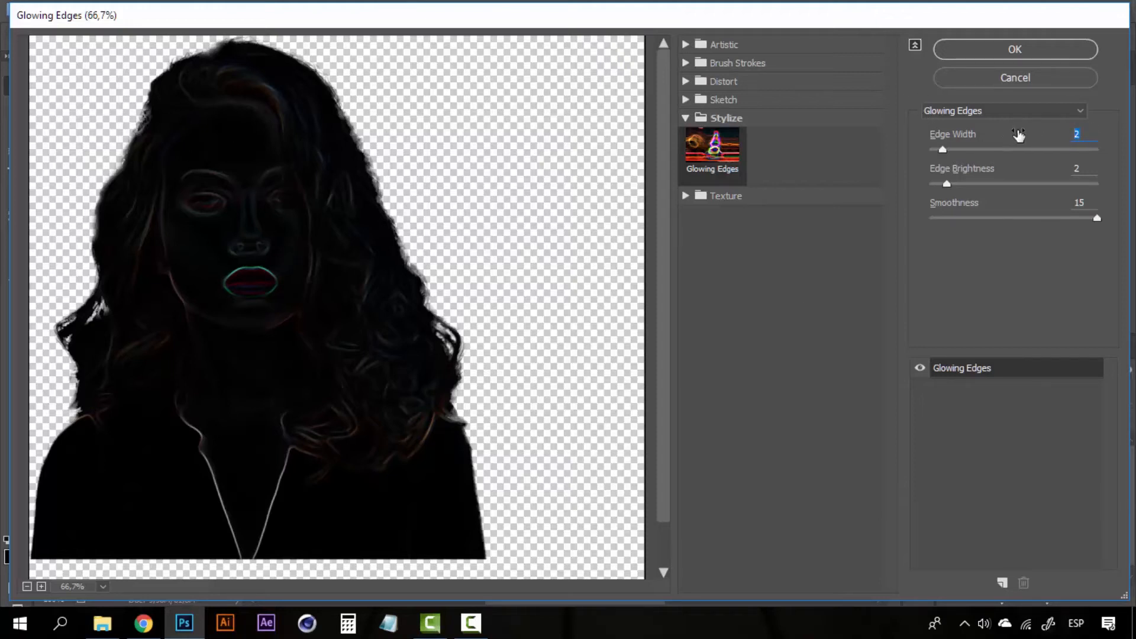
type("1")
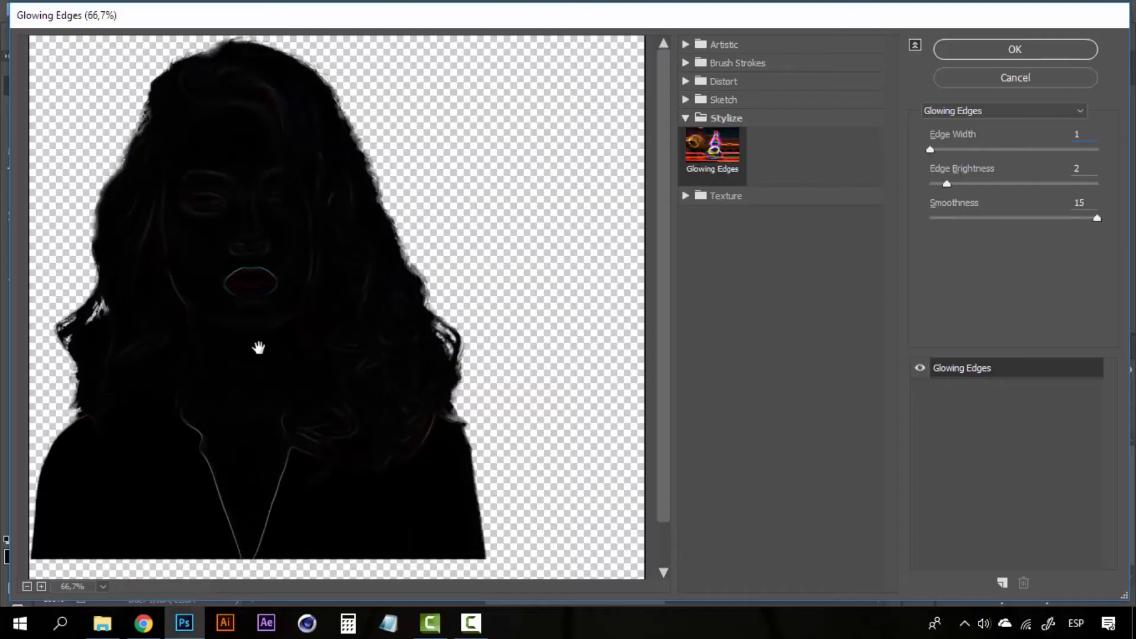
left_click(1051, 52)
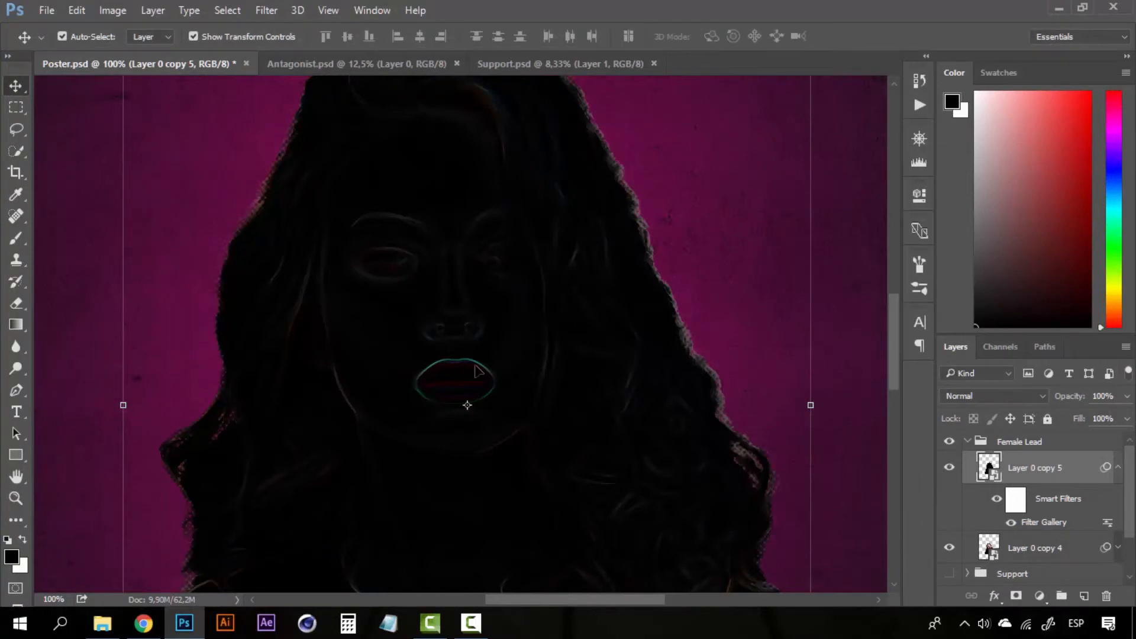
- Start a second Filter Gallery smart filter on the same copy with the Sketch filter Torn Edges, previewing the face at 100%
left_click(278, 13)
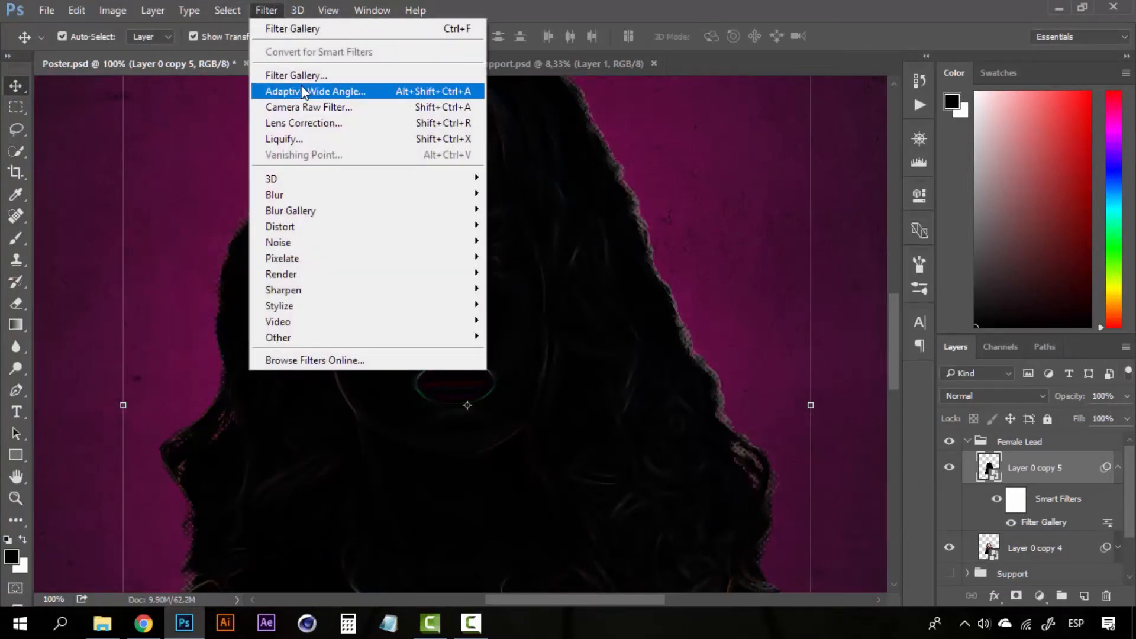
left_click(307, 77)
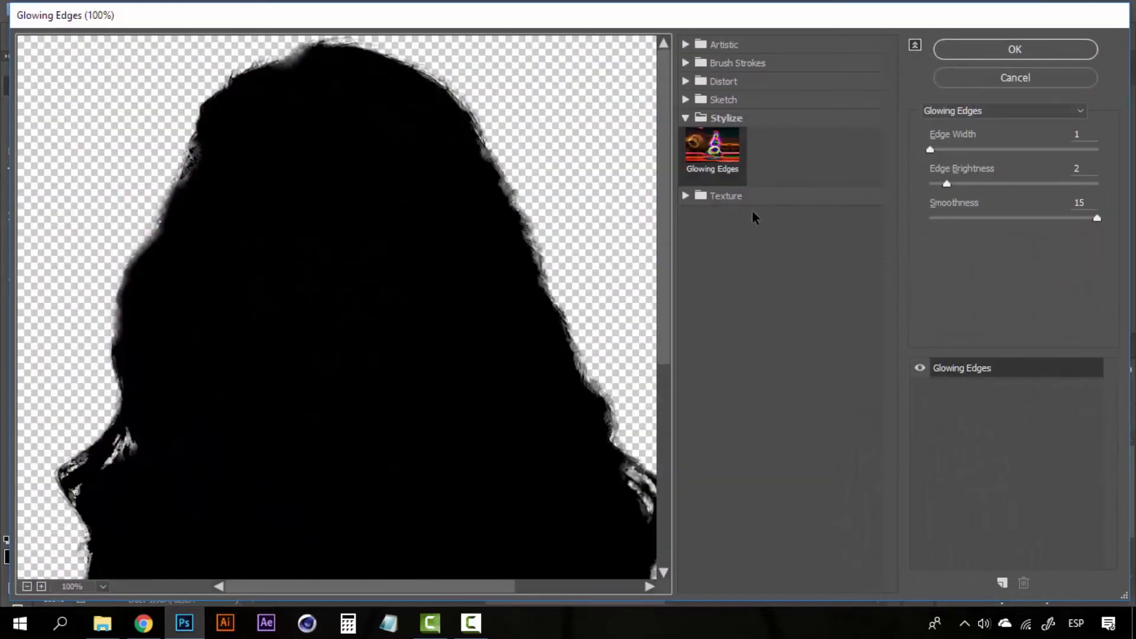
left_click(695, 119)
left_click(724, 101)
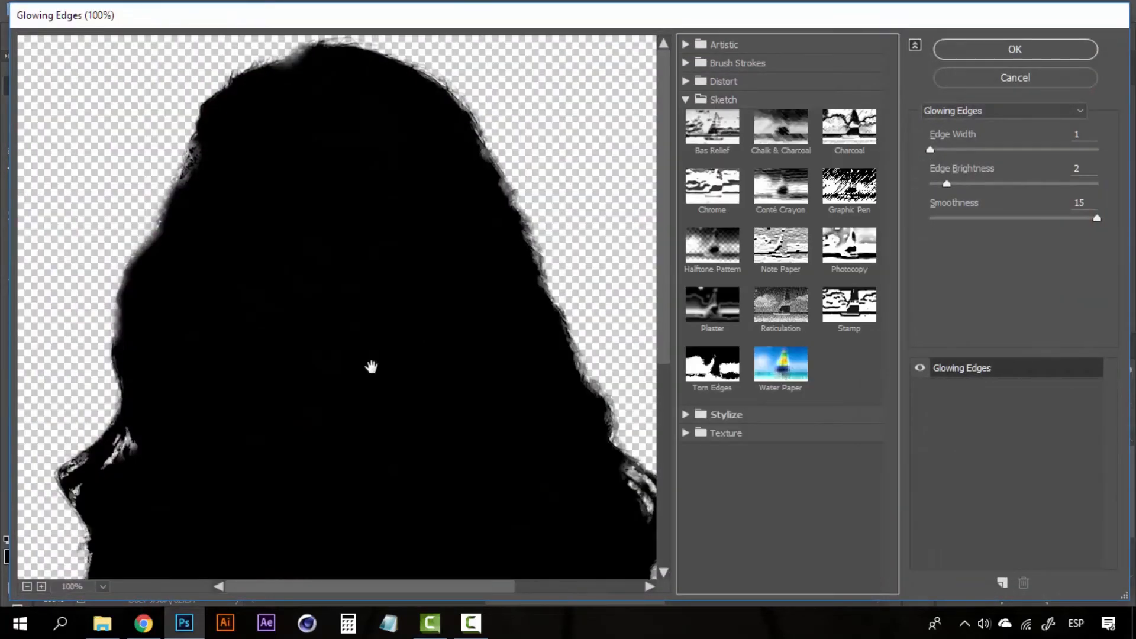
scroll(379, 364, "down", 2)
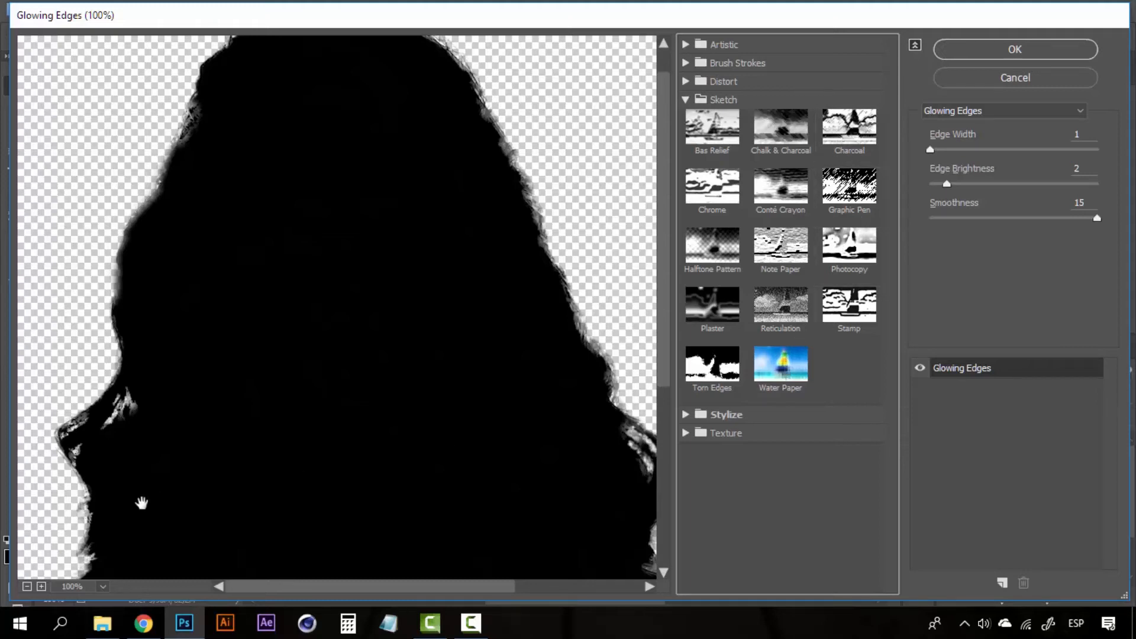
left_click(27, 586)
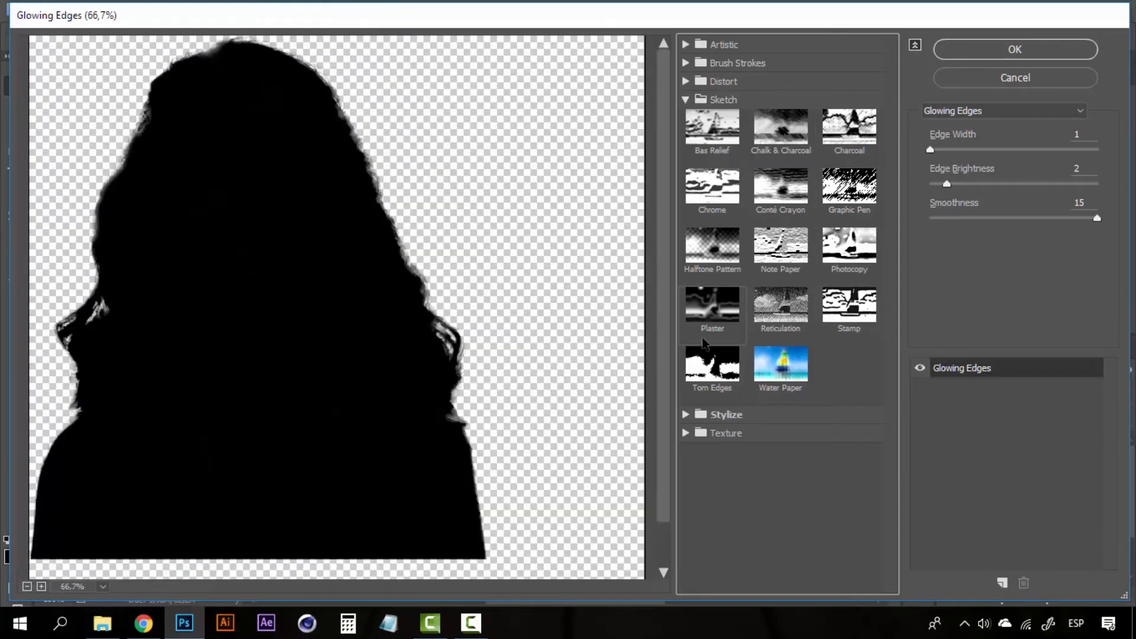
left_click(701, 367)
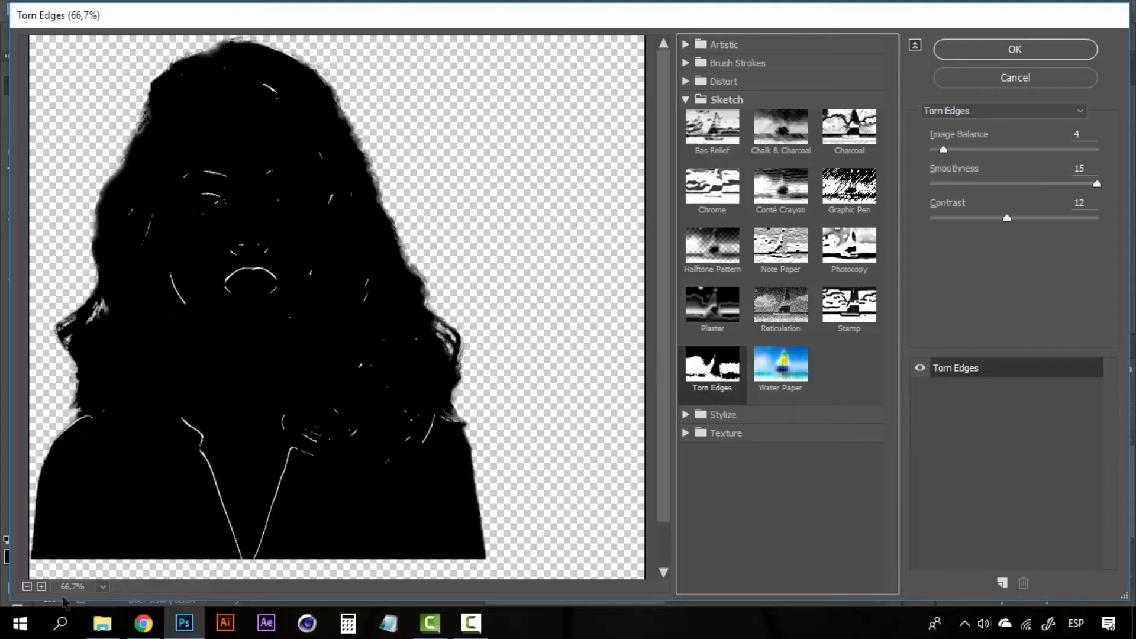
left_click(42, 587)
left_click_drag(190, 299, 354, 370)
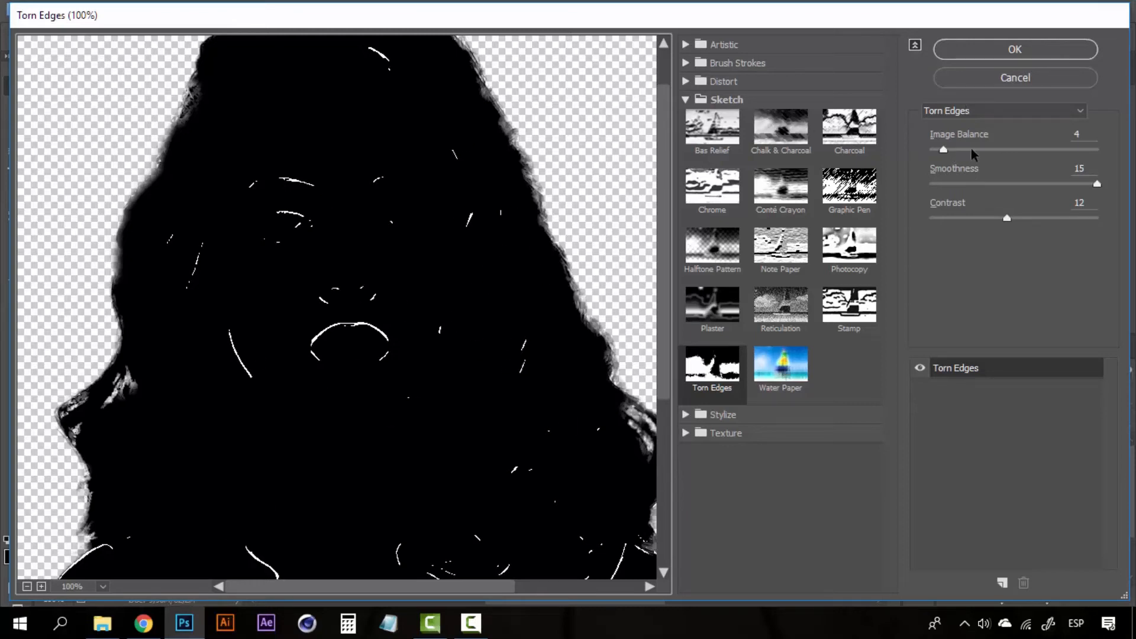
- Try Torn Edges with Image Balance 2, Smoothness 2 and Contrast 10
mouse_move(971, 148)
left_mouse_down()
mouse_move(1096, 151)
mouse_move(916, 148)
mouse_move(943, 149)
mouse_move(947, 187)
mouse_move(937, 151)
left_mouse_up()
left_click(956, 185)
left_click_drag(947, 218, 995, 216)
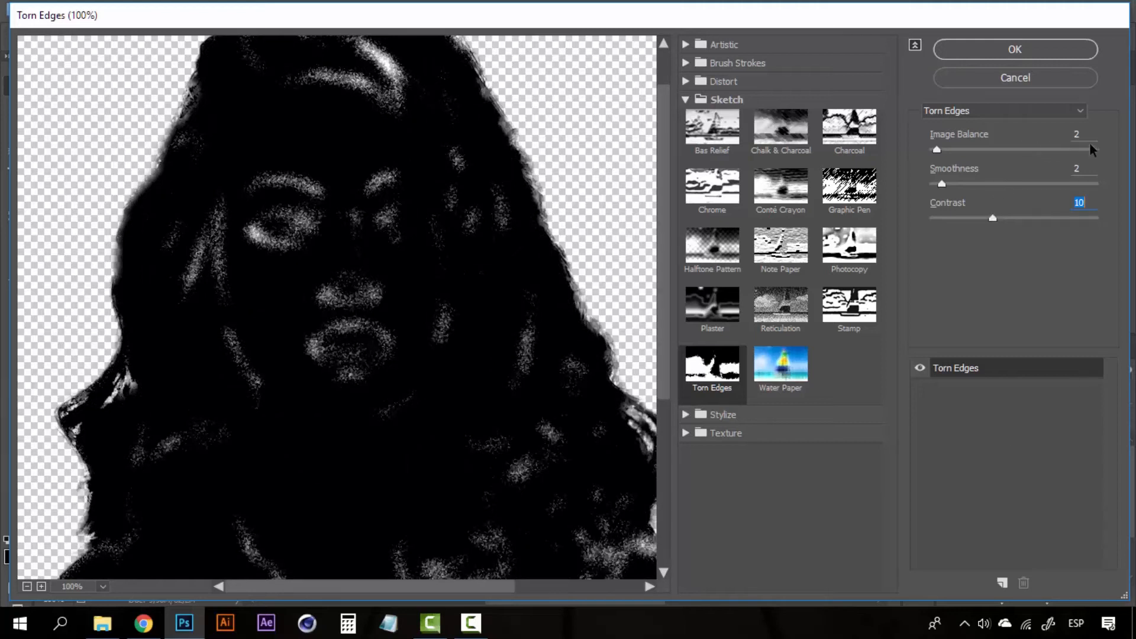
- Set Torn Edges to Image Balance 4, Smoothness 15 and Contrast 12, check the white lines across the bust and apply the filter
type("4")
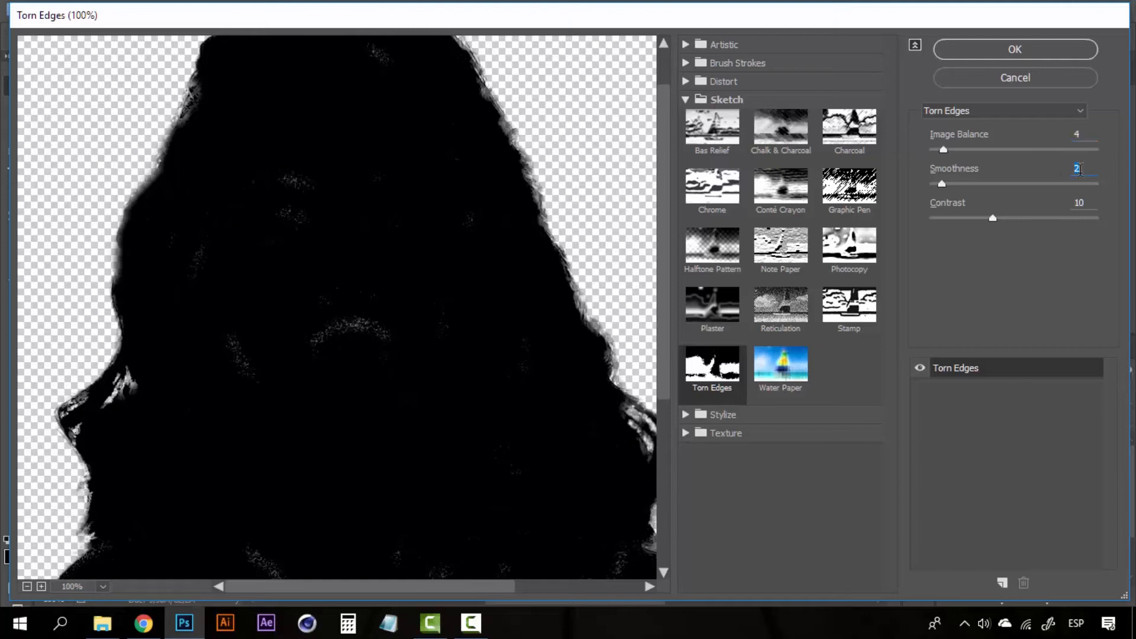
left_click_drag(942, 184, 1126, 194)
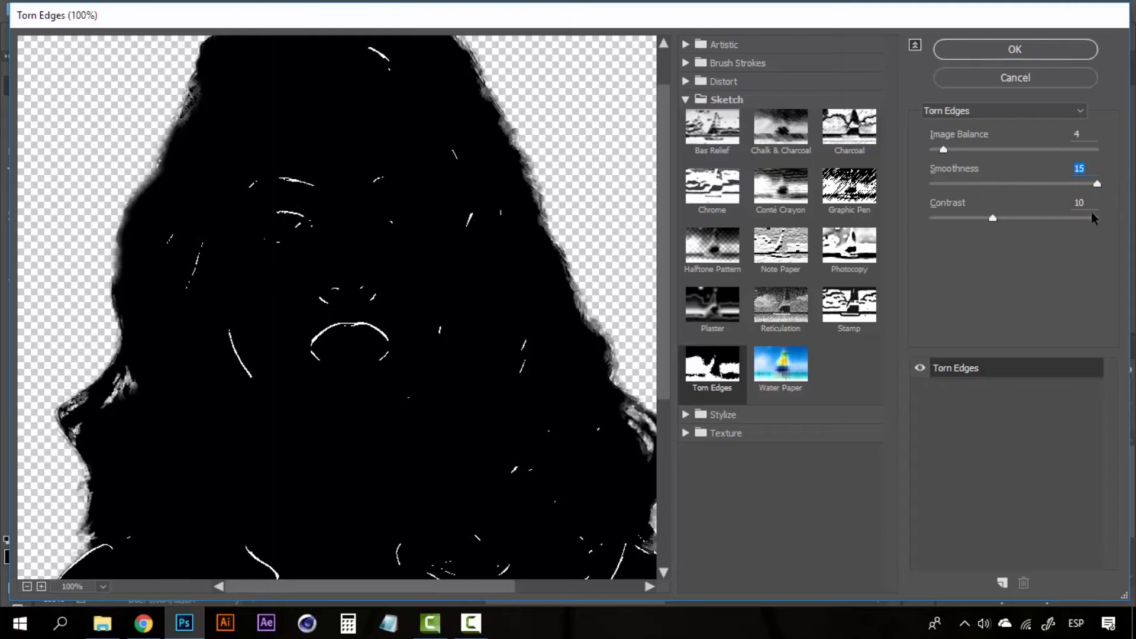
left_click(1016, 209)
type("12")
left_click_drag(325, 334, 281, 227)
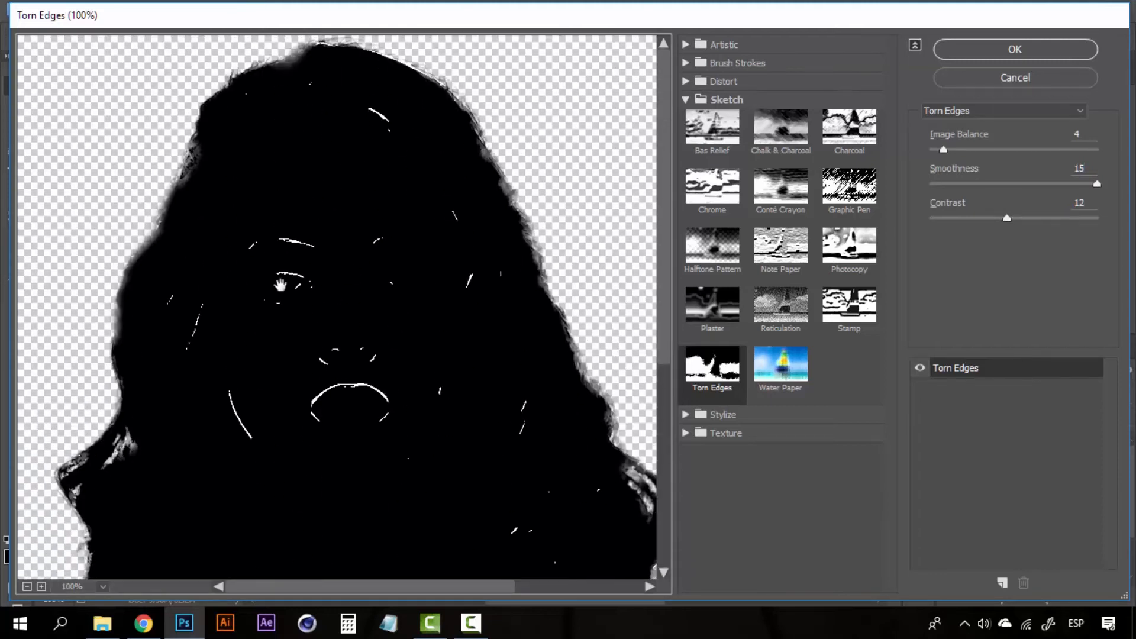
left_click_drag(420, 426, 400, 250)
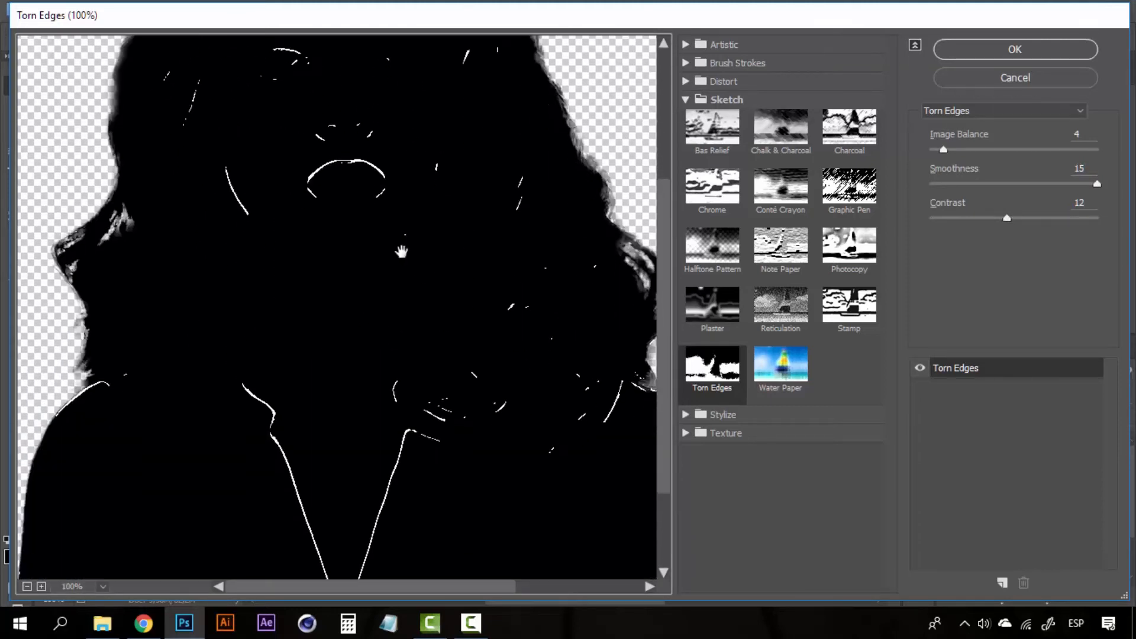
left_click_drag(414, 409, 418, 509)
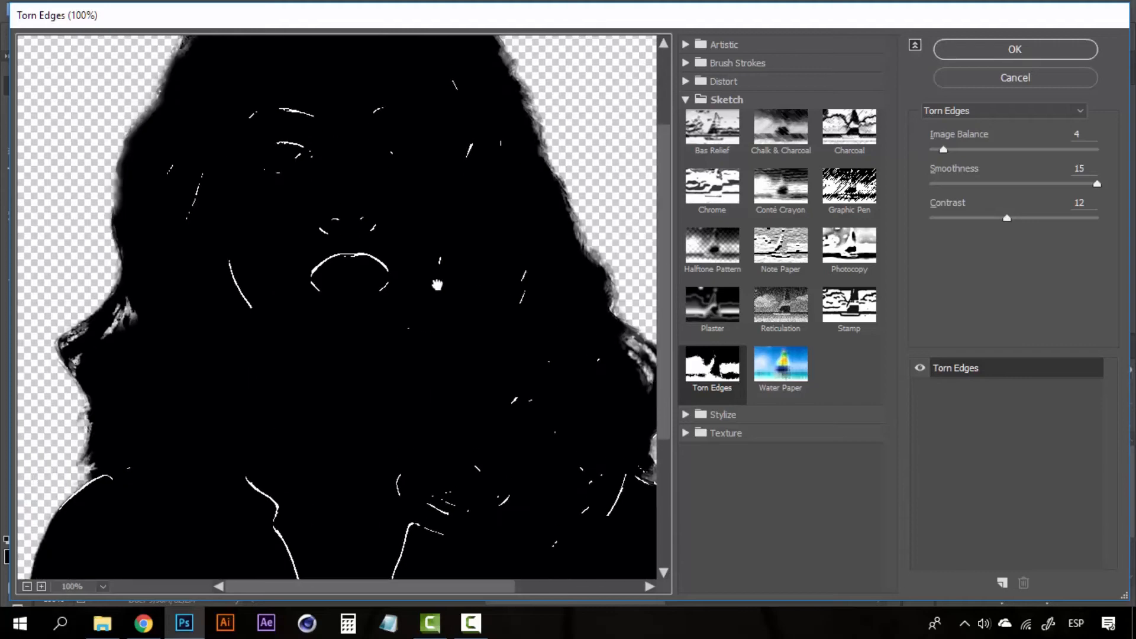
left_click_drag(438, 284, 438, 382)
left_click(1006, 49)
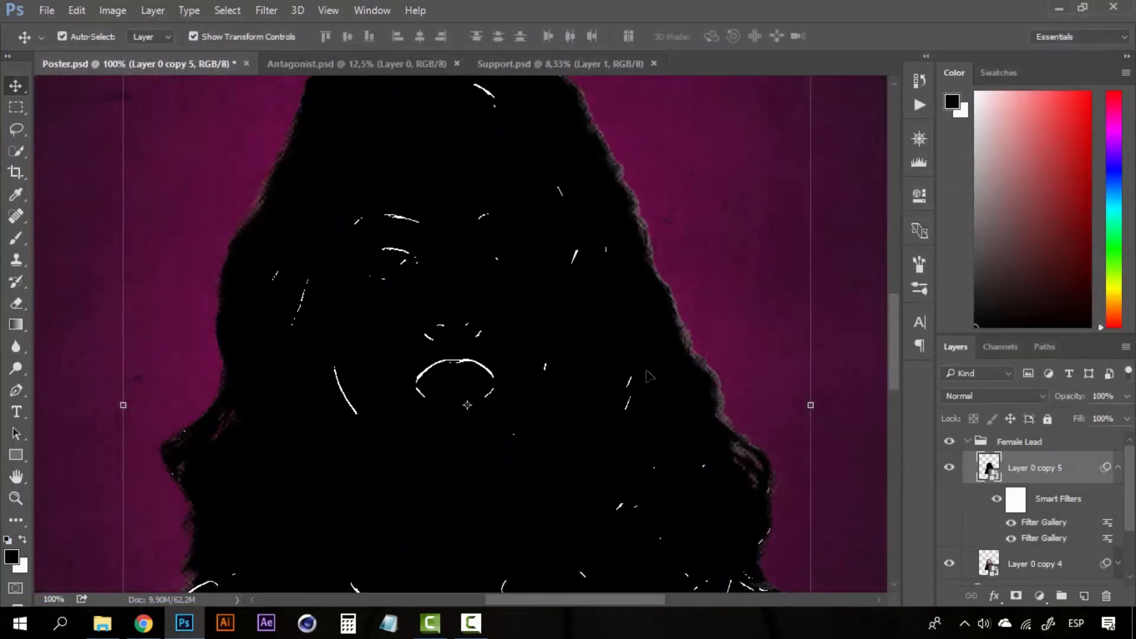
- Examine the black silhouette with white edge lines against the poster background from further out
key("z")
left_click(784, 343, "alt")
left_click(784, 343, "alt")
left_click(489, 279, "alt")
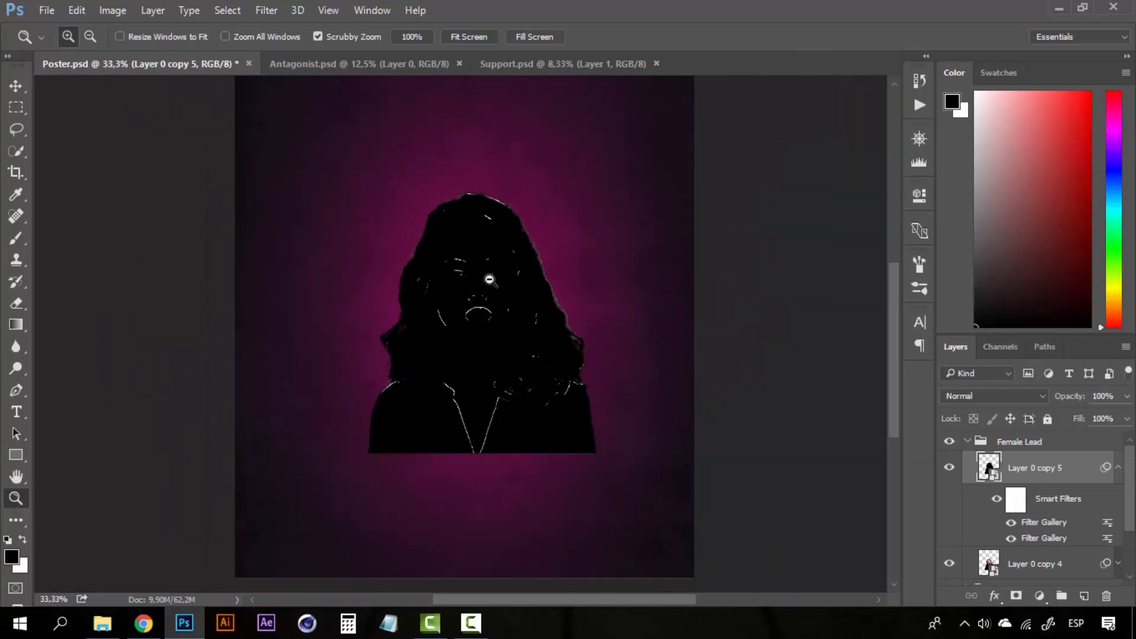
scroll(489, 279, "up", 1)
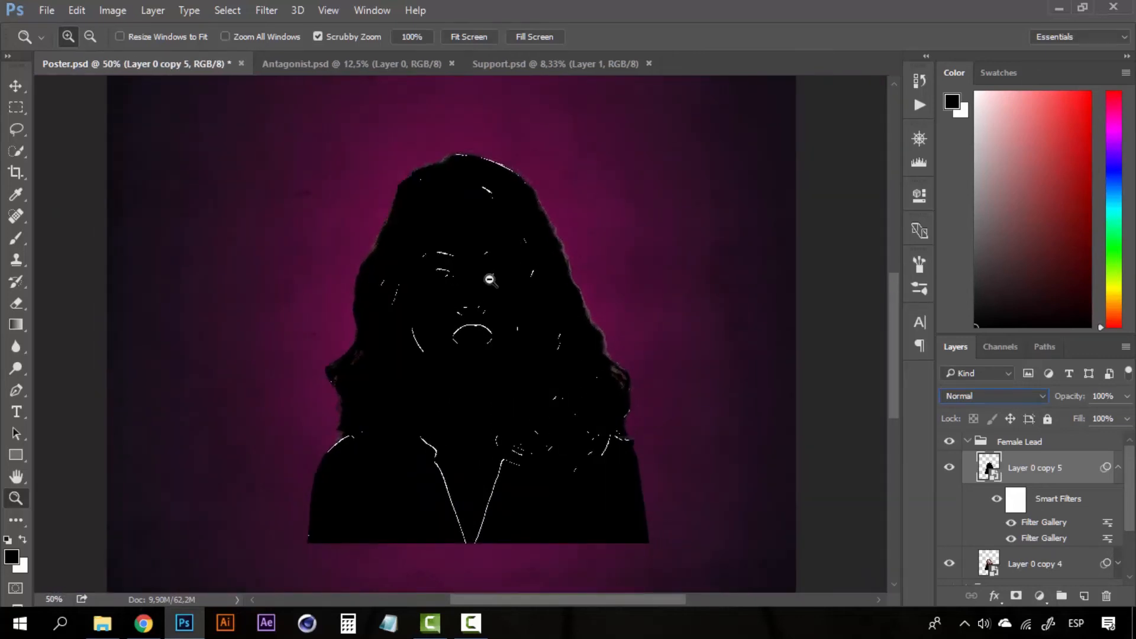
- Blend Layer 0 copy 5 over the female lead in Overlay mode at 35% opacity
key("alt+Down")
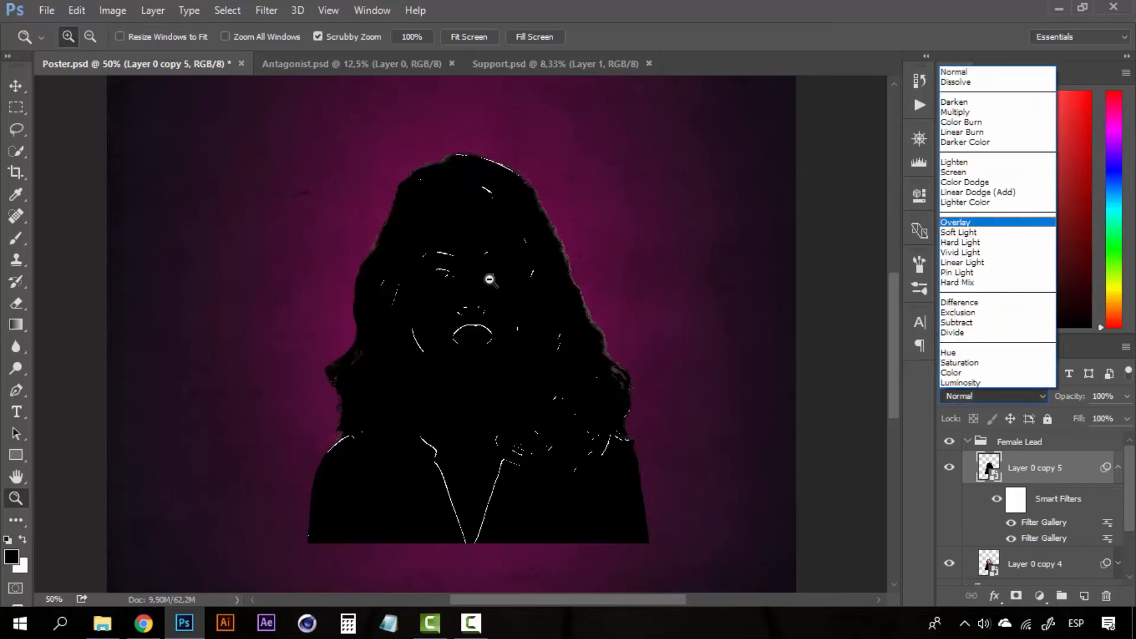
left_click(956, 222)
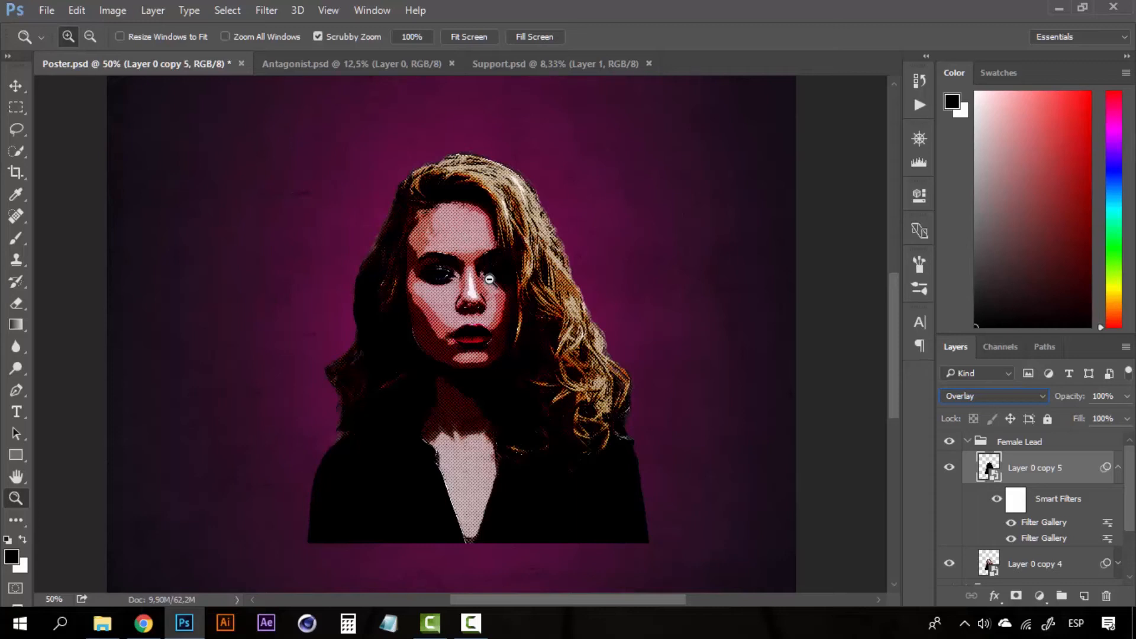
left_click(1127, 395)
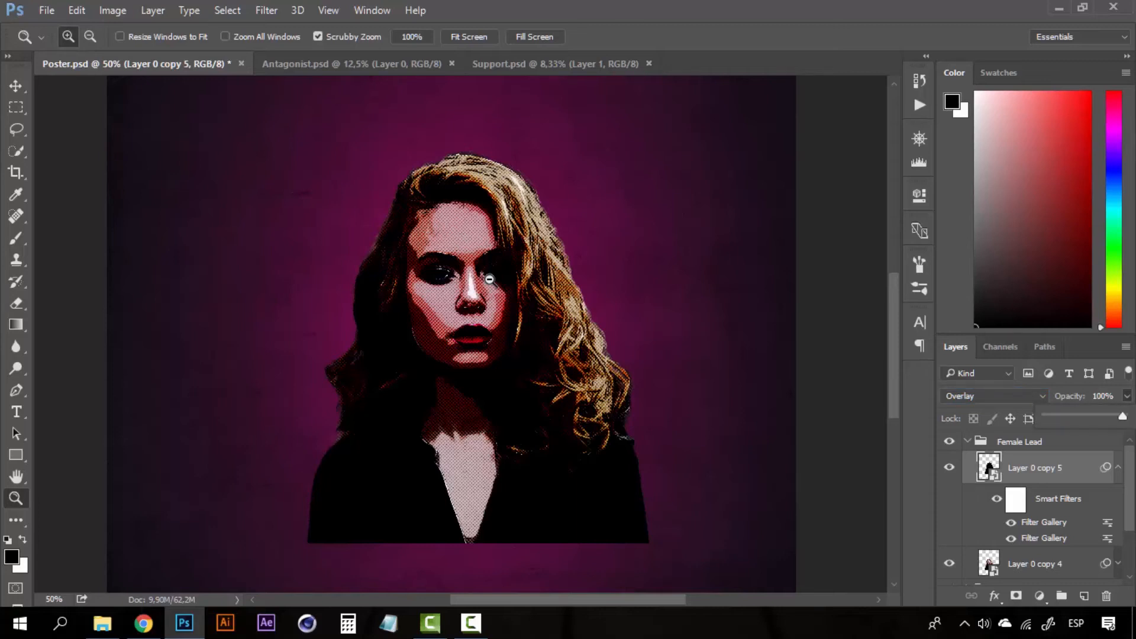
left_click_drag(1122, 416, 1072, 416)
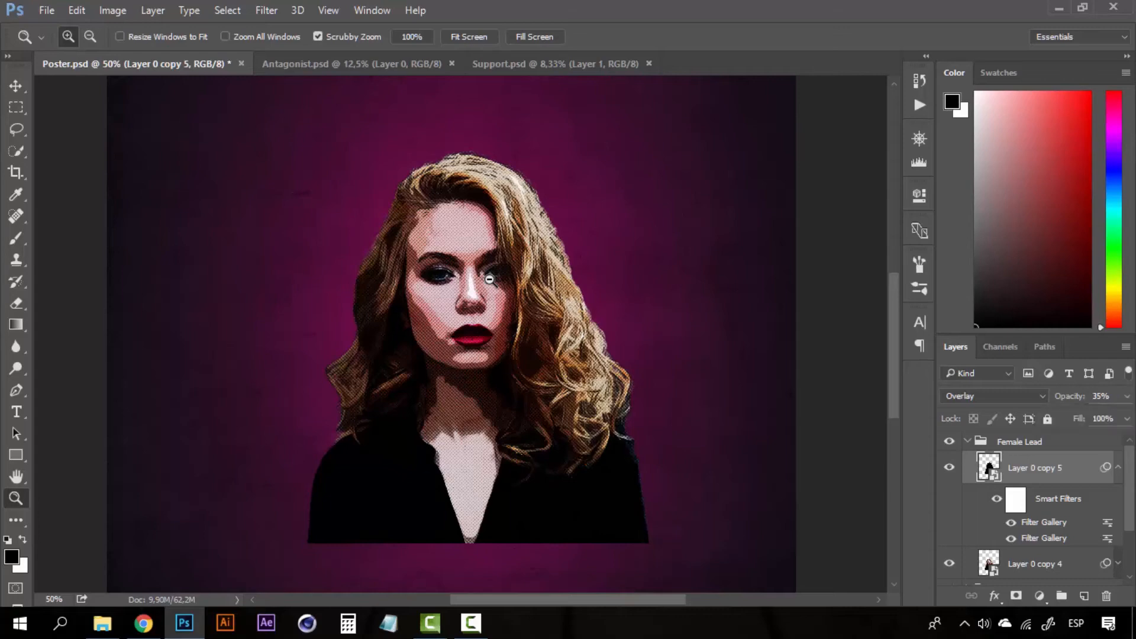
- Examine the halftone dots and edge lines around the female lead's face, close up and further out
scroll(489, 279, "up", 4)
scroll(489, 279, "down", 1)
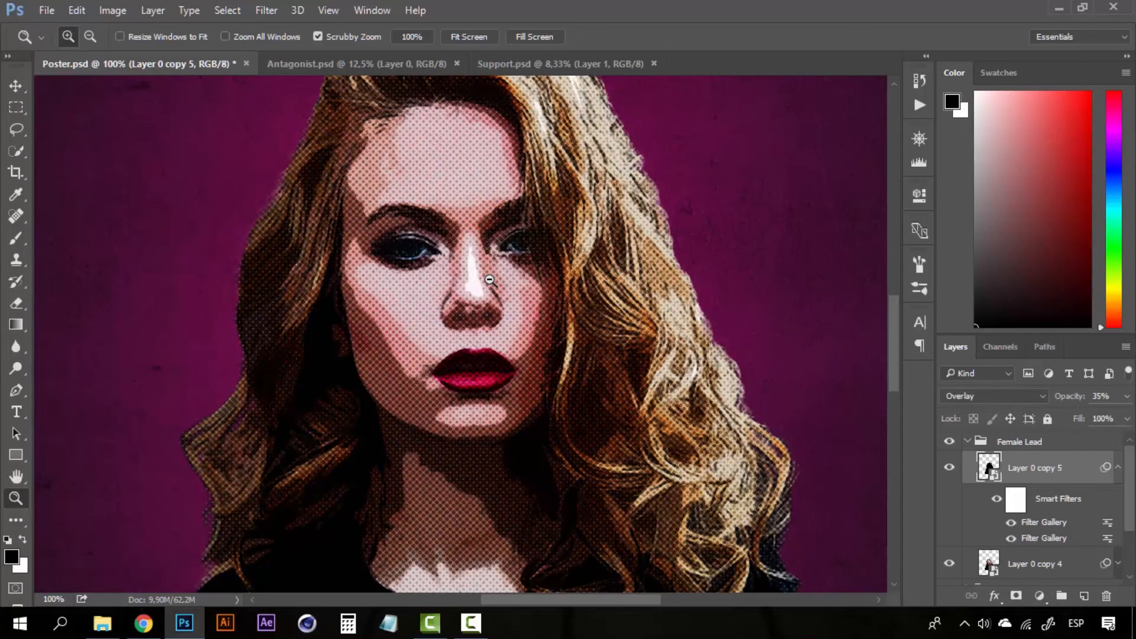
scroll(489, 279, "up", 2)
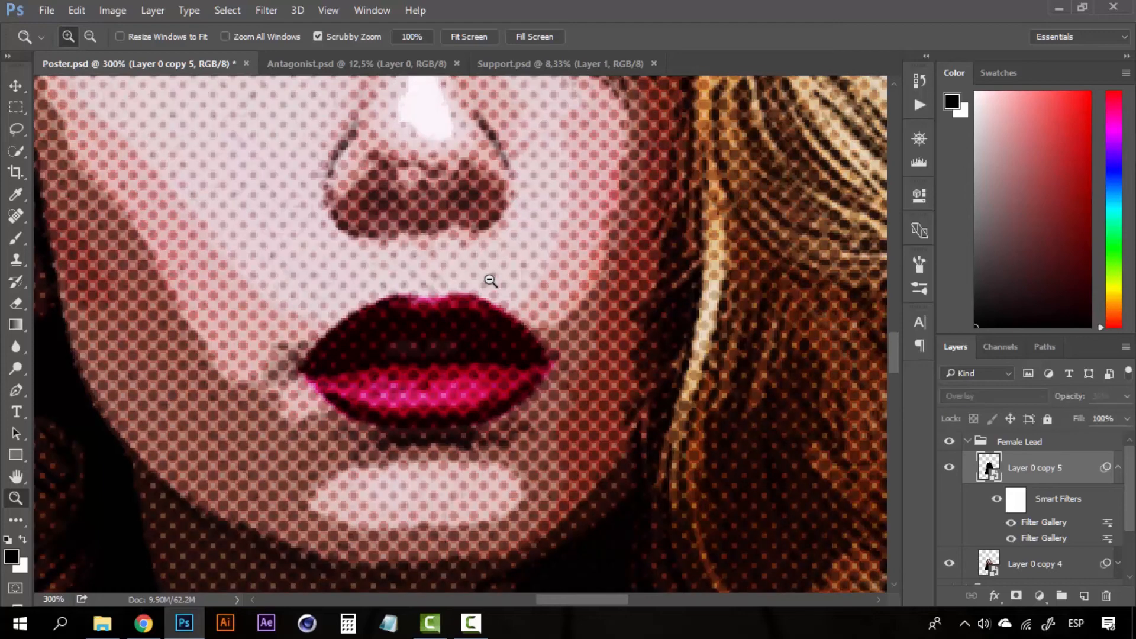
scroll(490, 280, "down", 3)
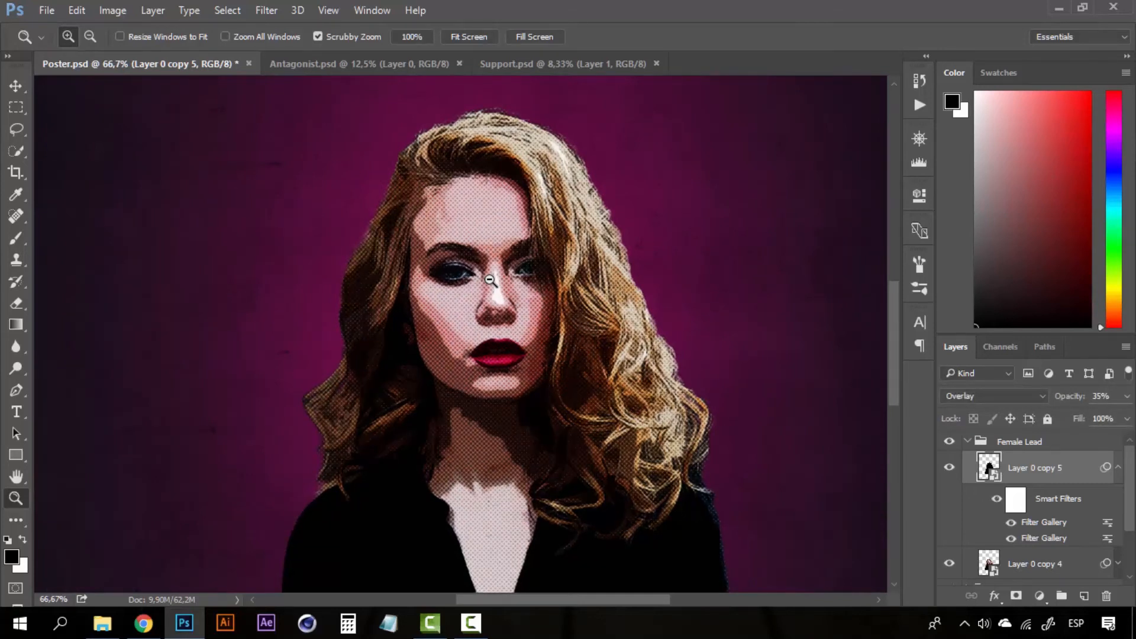
scroll(490, 280, "down", 3)
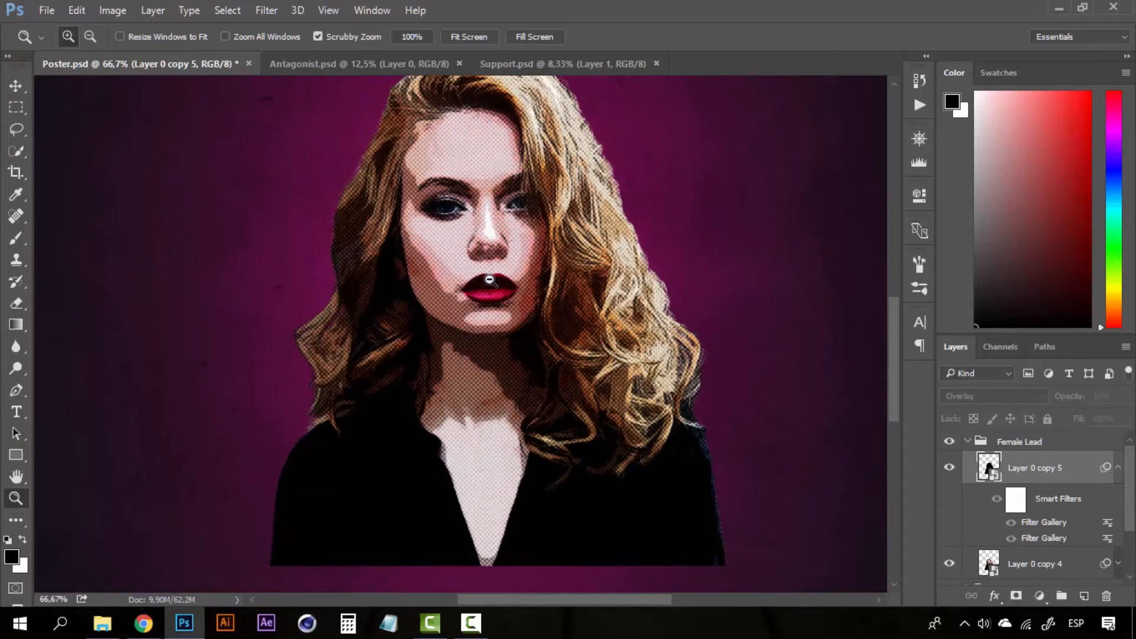
left_click(490, 279, "alt")
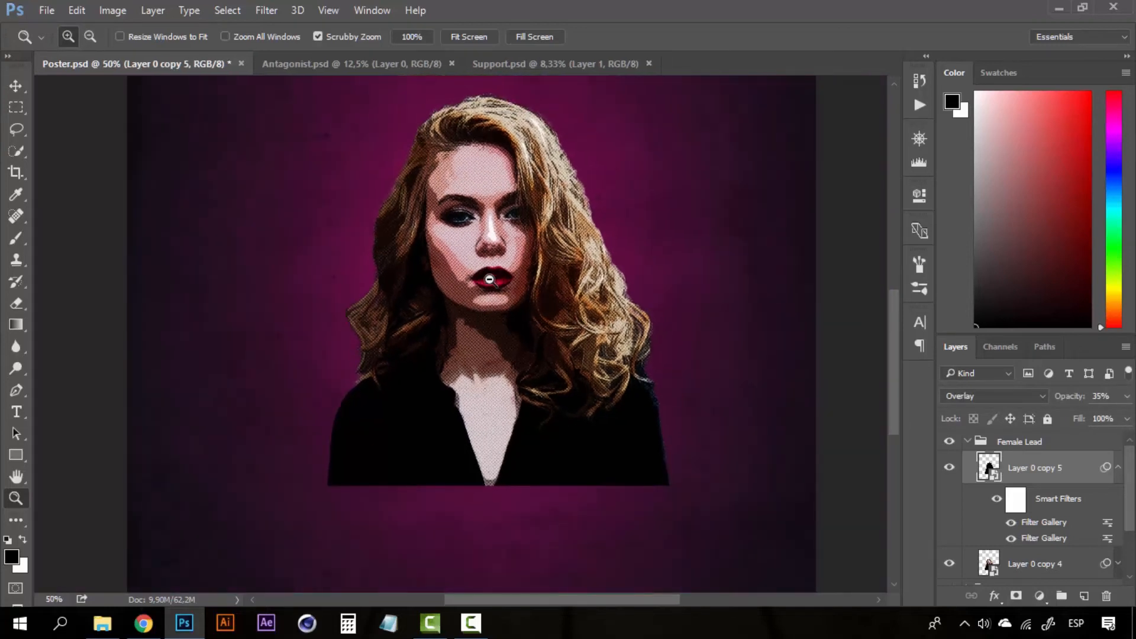
left_click(490, 280)
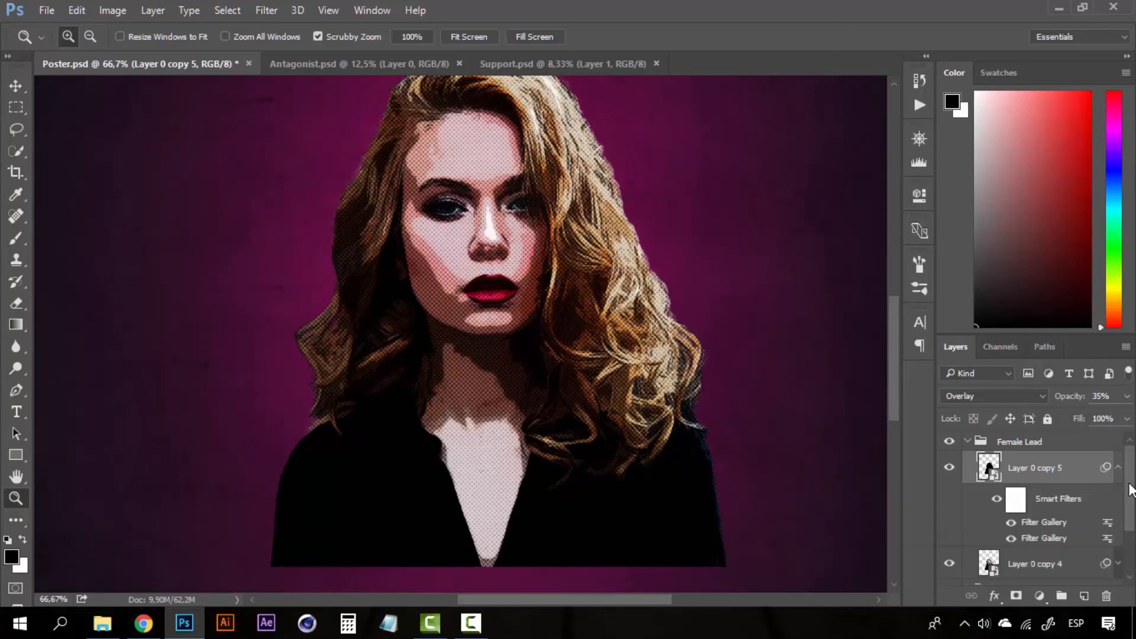
- Collapse the smart filter list of Layer 0 copy 5 and check the whole figure against the poster background
left_click(1118, 469)
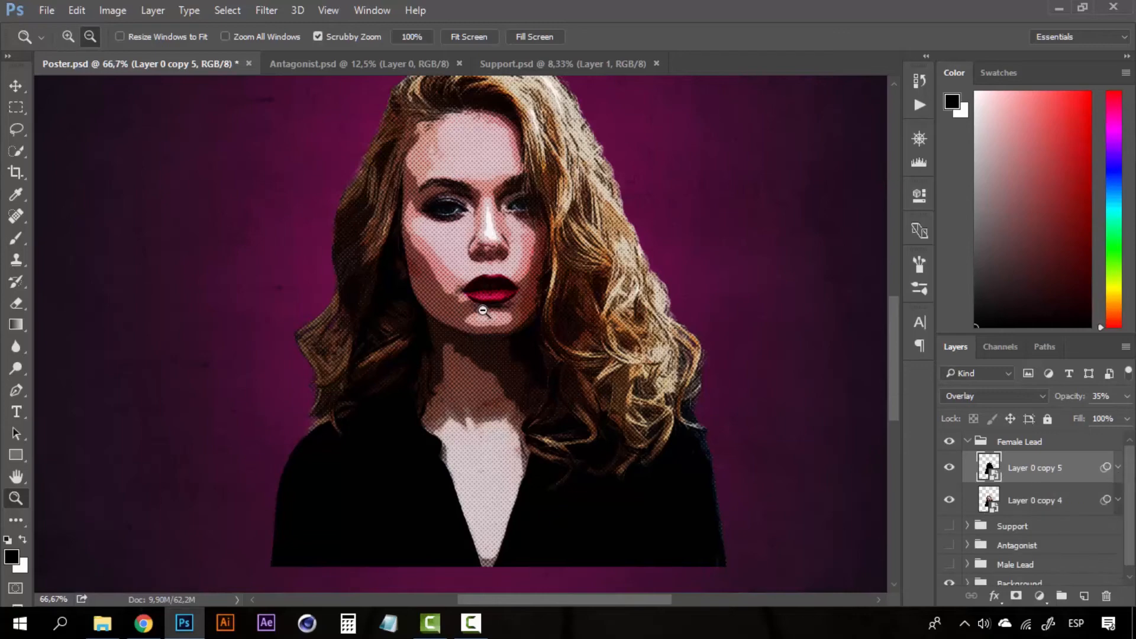
left_click(483, 310, "alt")
left_click(484, 310, "alt")
left_click(483, 310, "alt")
left_click(478, 319, "alt")
left_click(474, 327)
left_click(475, 325)
left_click(476, 325)
left_click(474, 326)
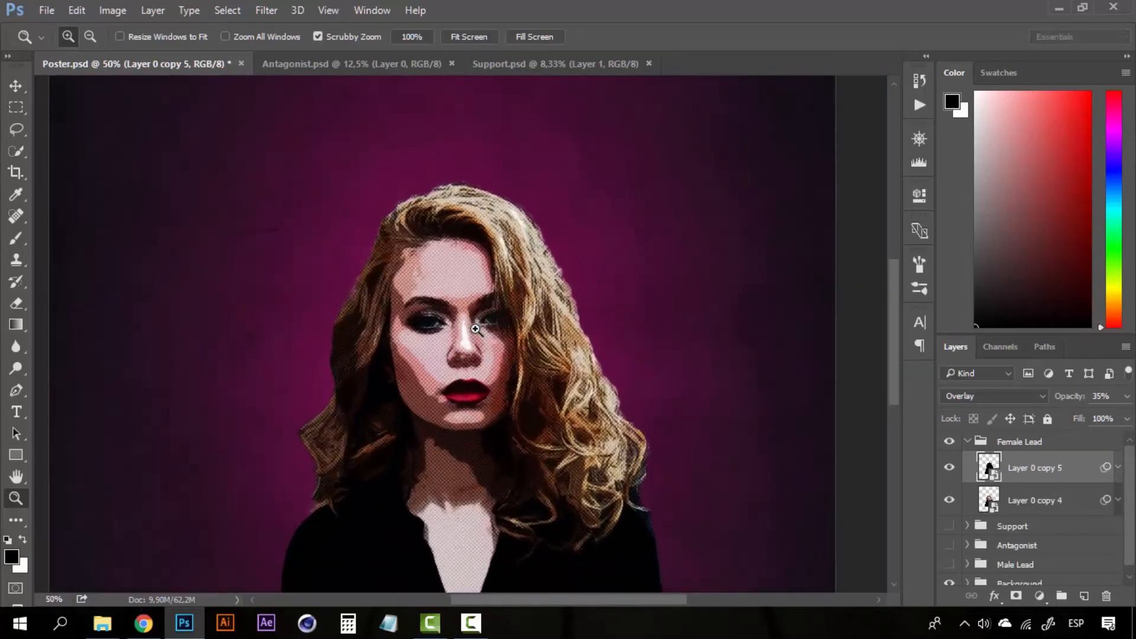
key("v")
left_click_drag(454, 404, 484, 316)
key("z")
left_click(474, 302, "alt")
left_click(474, 302, "alt")
left_click(484, 316)
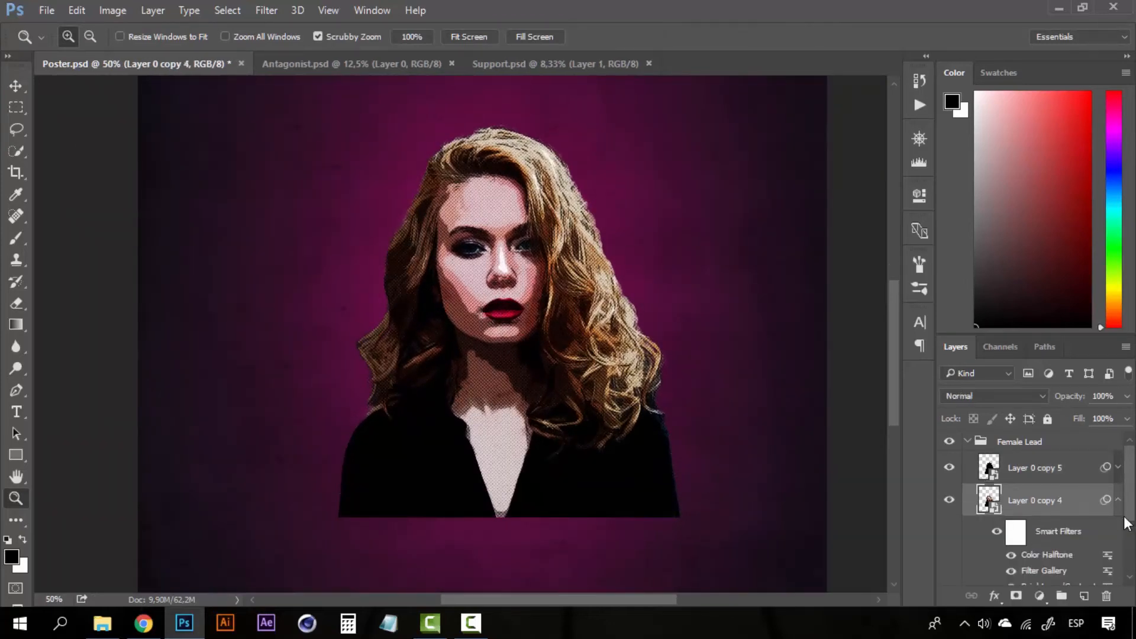
- Collapse the smart filter list of Layer 0 copy 4 and select the Female Lead group
left_click(1117, 500)
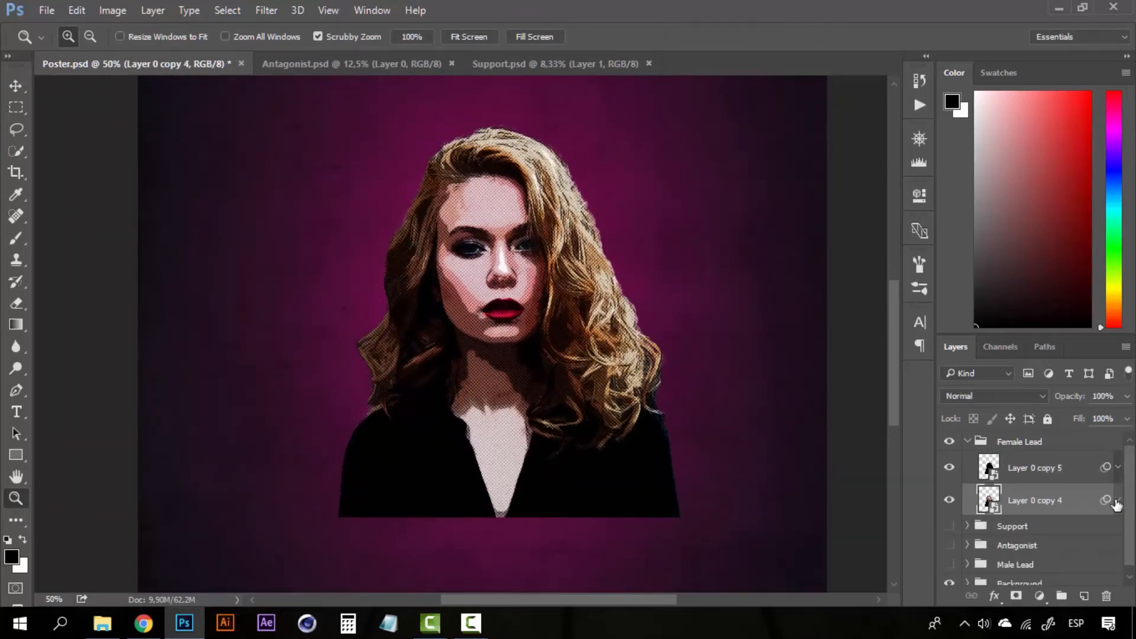
left_click(1018, 443)
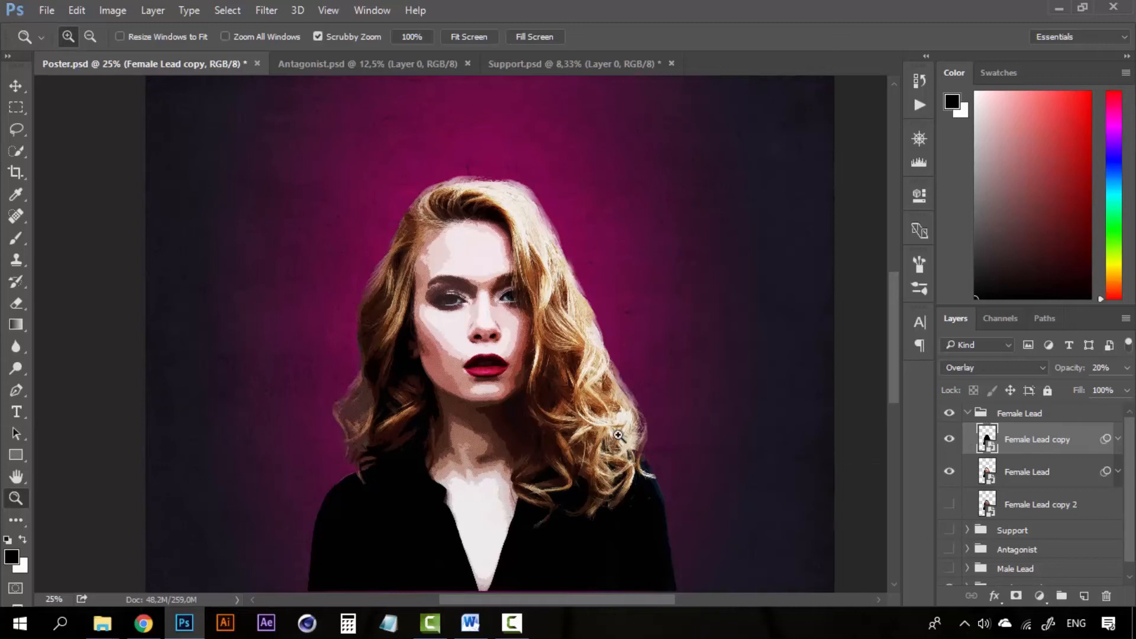
- Review the smart filter stack of the Female Lead layer, from Hue/Saturation down to the lowest Filter Gallery entry
left_click(566, 405, "alt")
left_click(566, 405)
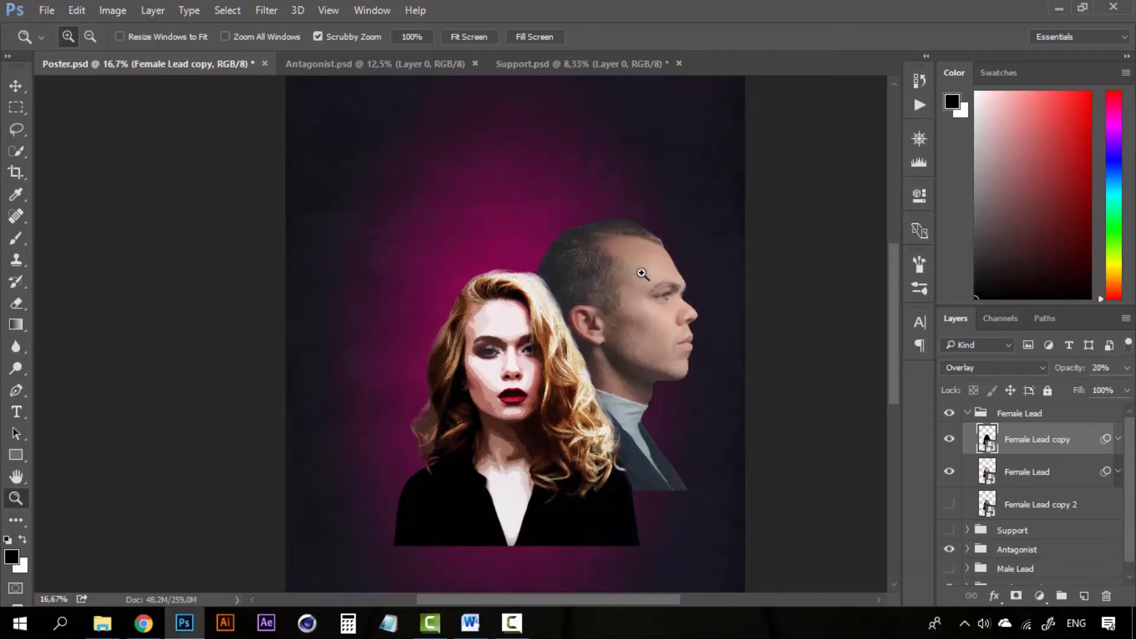
left_click(1052, 474)
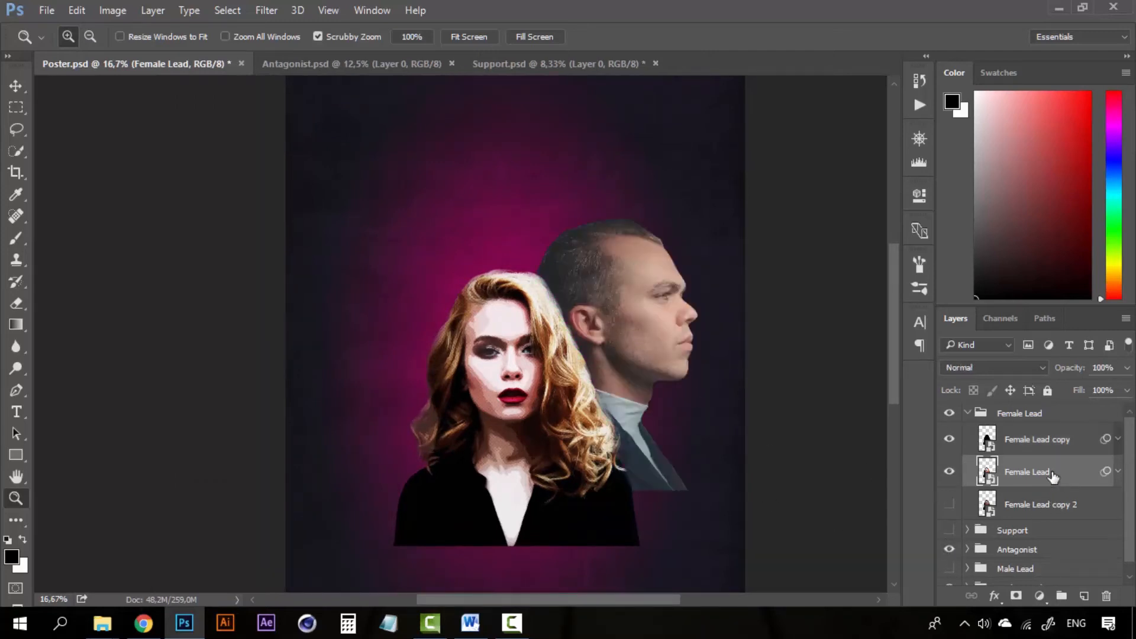
left_click(1119, 471)
scroll(1074, 503, "down", 2)
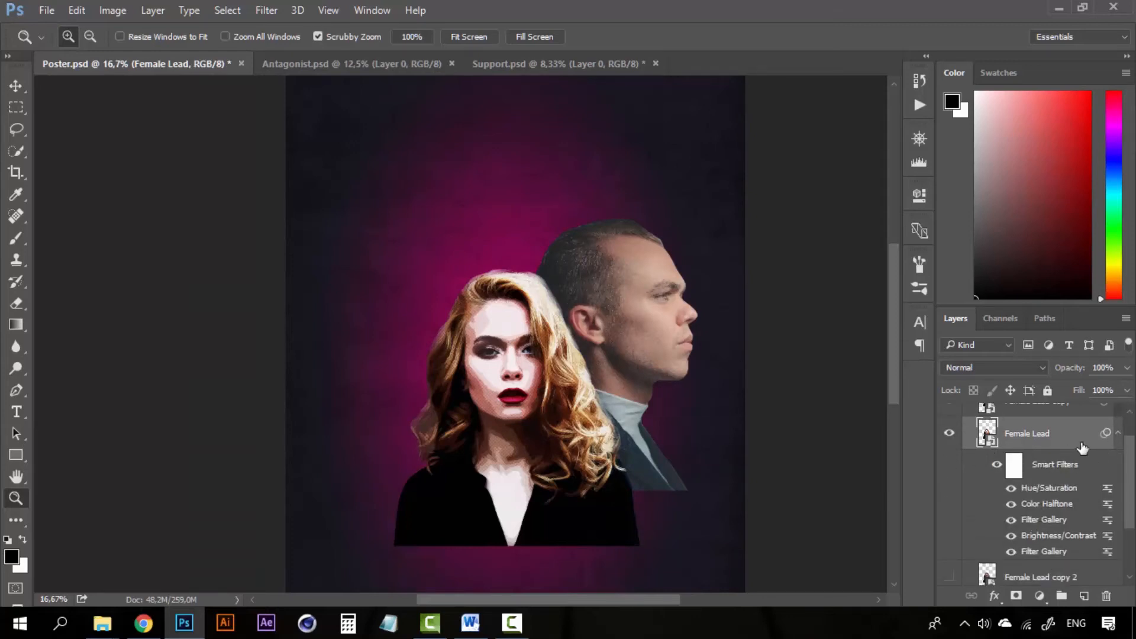
scroll(1131, 442, "down", 1)
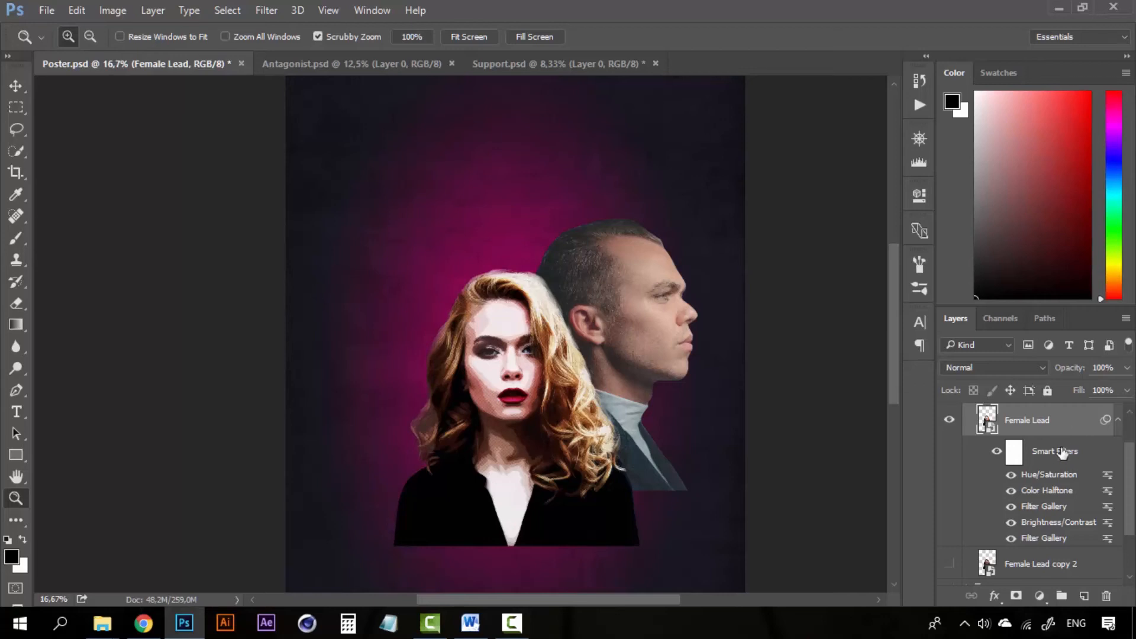
scroll(1072, 499, "up", 3)
left_click(1118, 472)
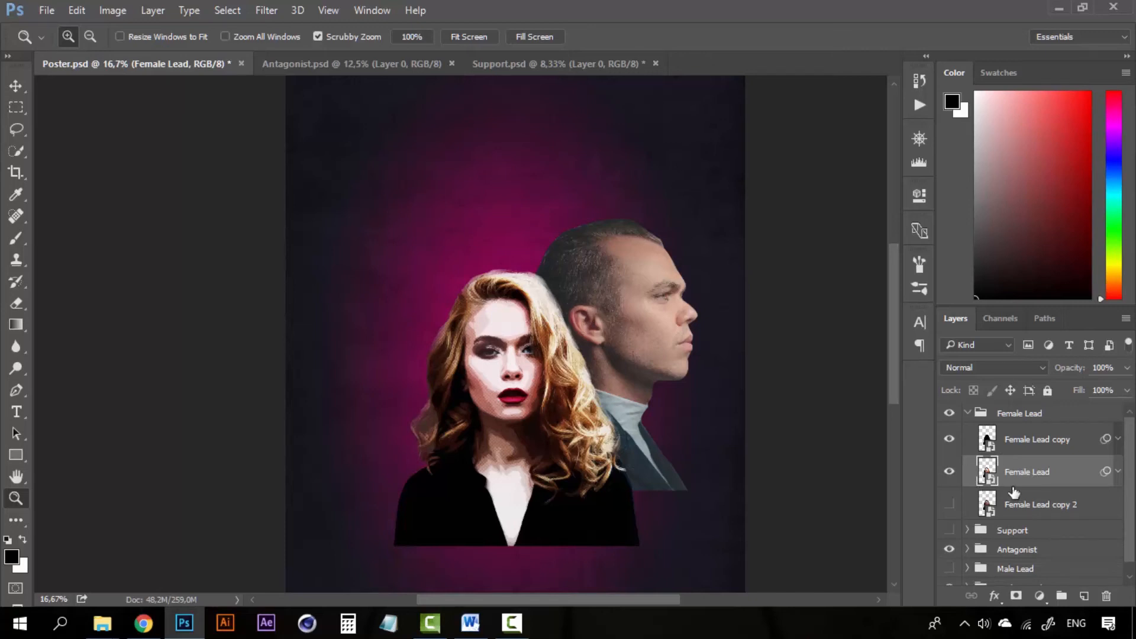
- Duplicate the Female Lead layer and place the copy outside its group, between the Support and Antagonist groups
key("ctrl+j")
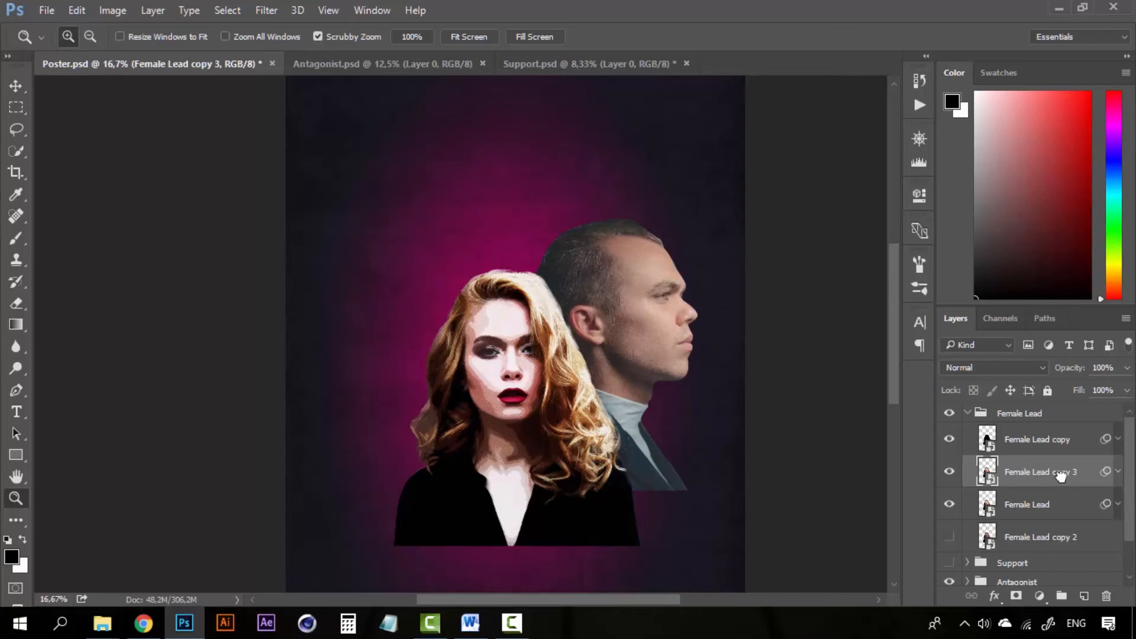
left_click_drag(1060, 475, 1024, 545)
scroll(1006, 517, "up", 2)
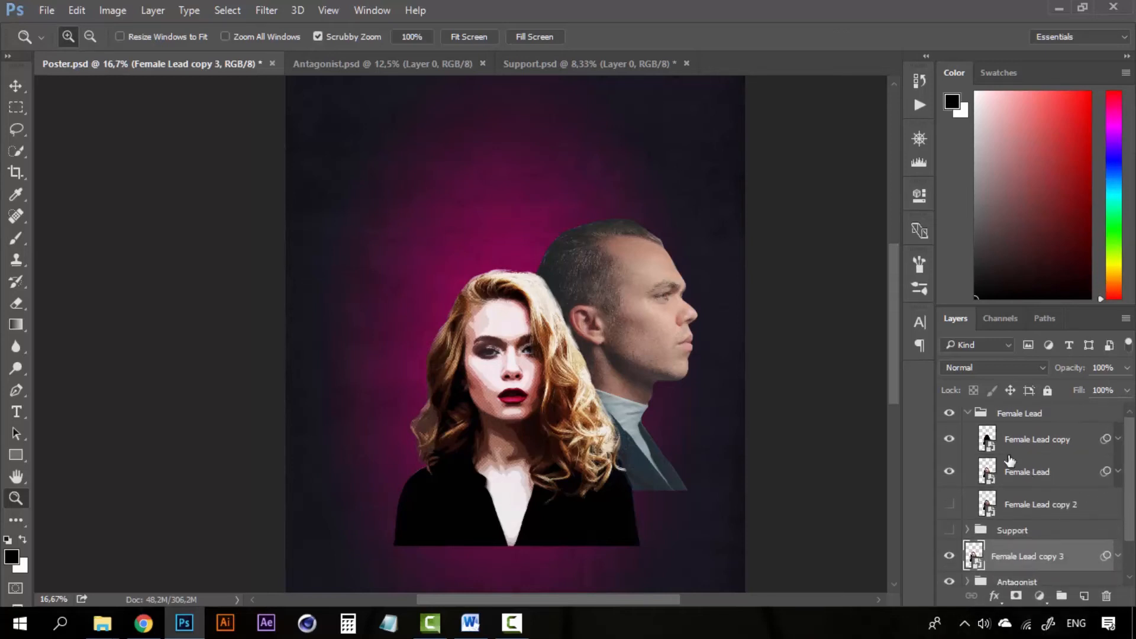
- Collapse the Female Lead group, then expand the Antagonist group and the smart filter list of Female Lead copy 3
left_click(967, 413)
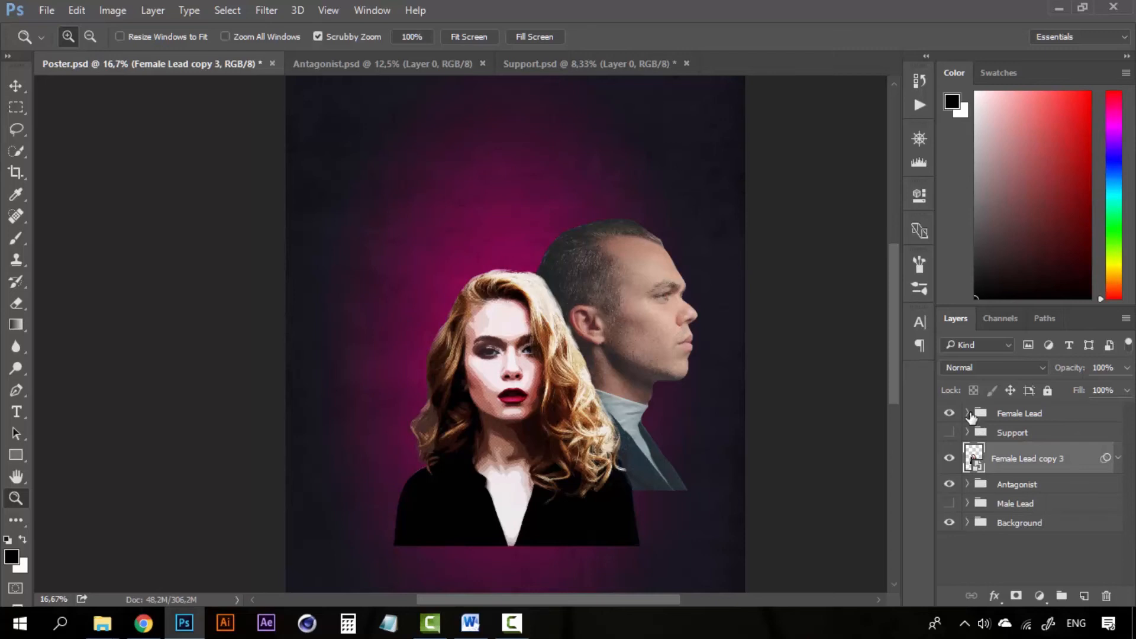
left_click(967, 484)
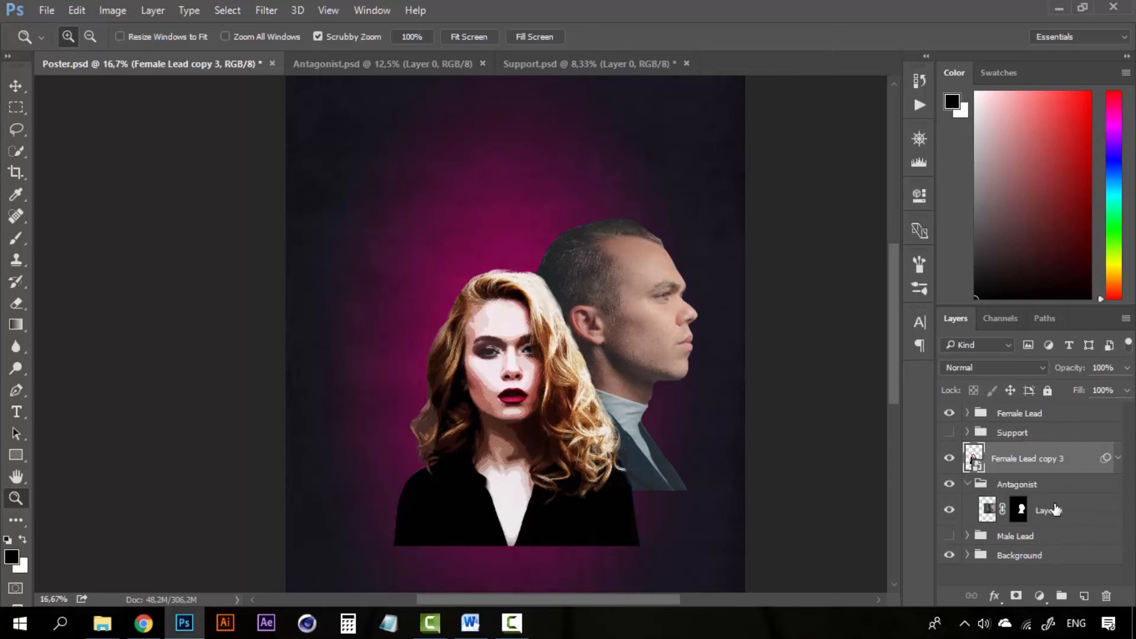
left_click(1117, 458)
scroll(1055, 496, "down", 1)
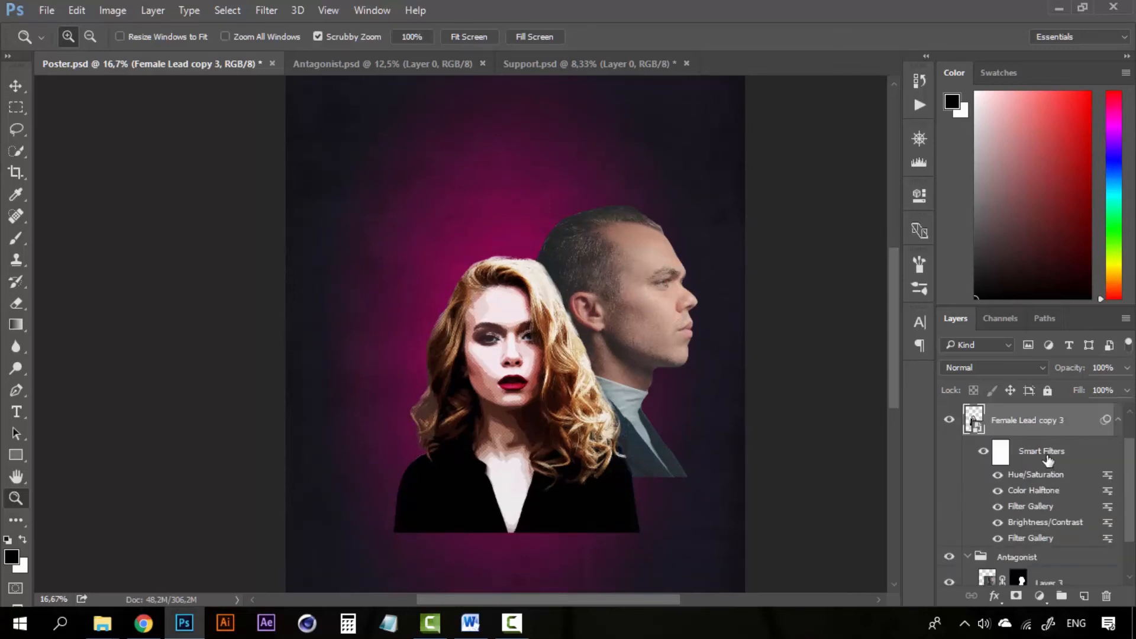
scroll(1046, 457, "down", 1)
scroll(1007, 445, "up", 1)
scroll(1053, 470, "down", 1)
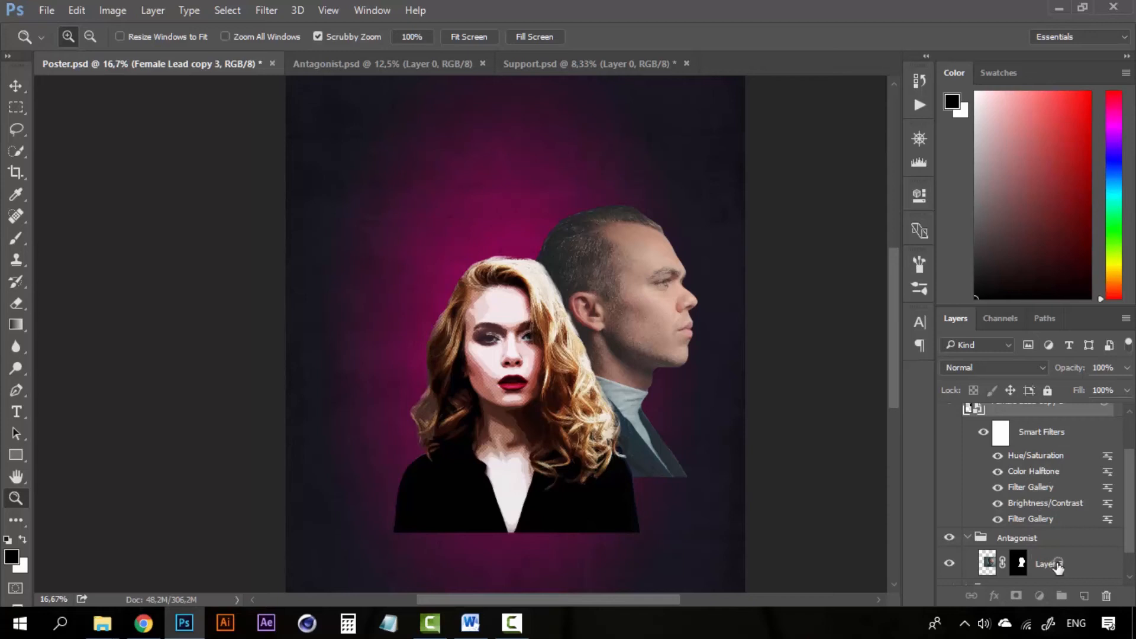
scroll(1057, 567, "down", 2)
scroll(1057, 562, "up", 1)
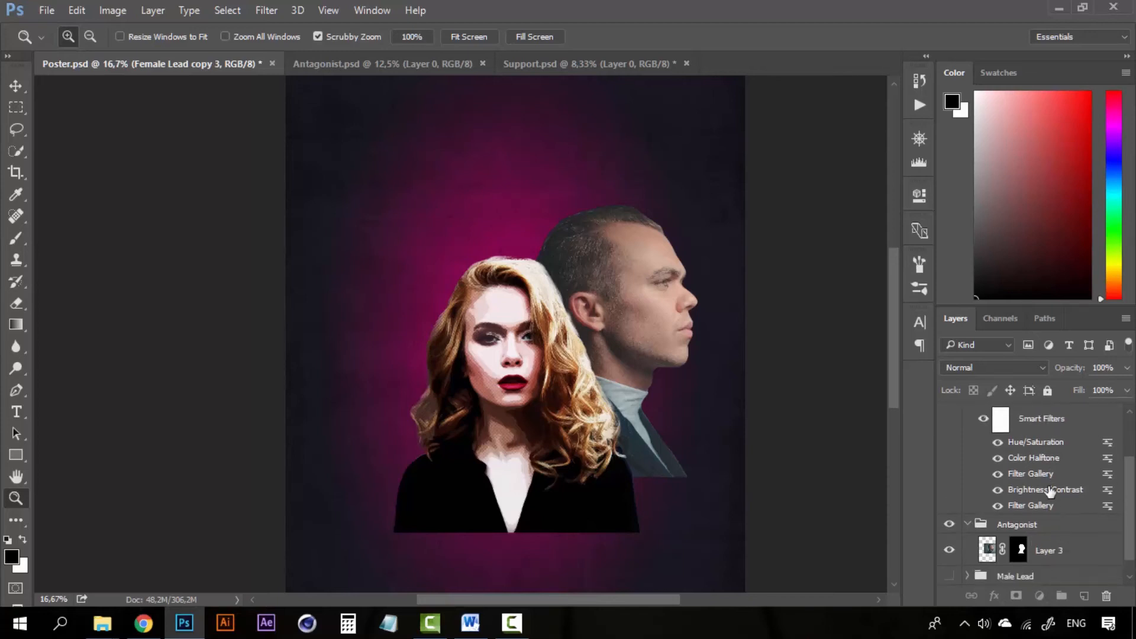
left_click_drag(1052, 426, 1071, 532)
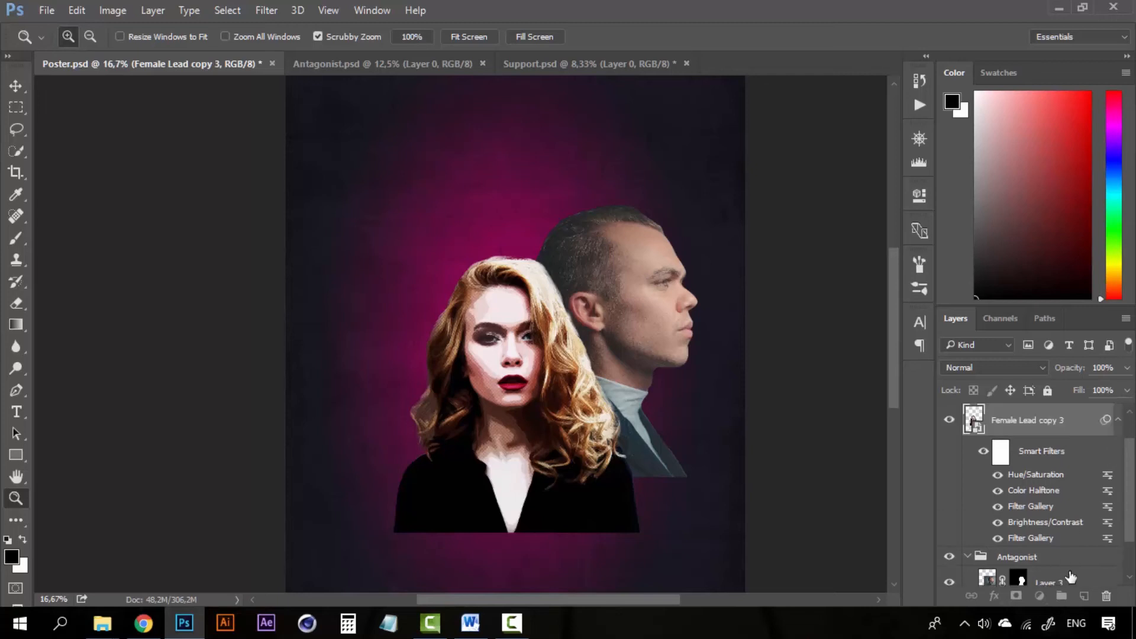
- Convert the masked Layer 3 in the Antagonist group to a smart object
left_click(1070, 577)
right_click(1065, 543)
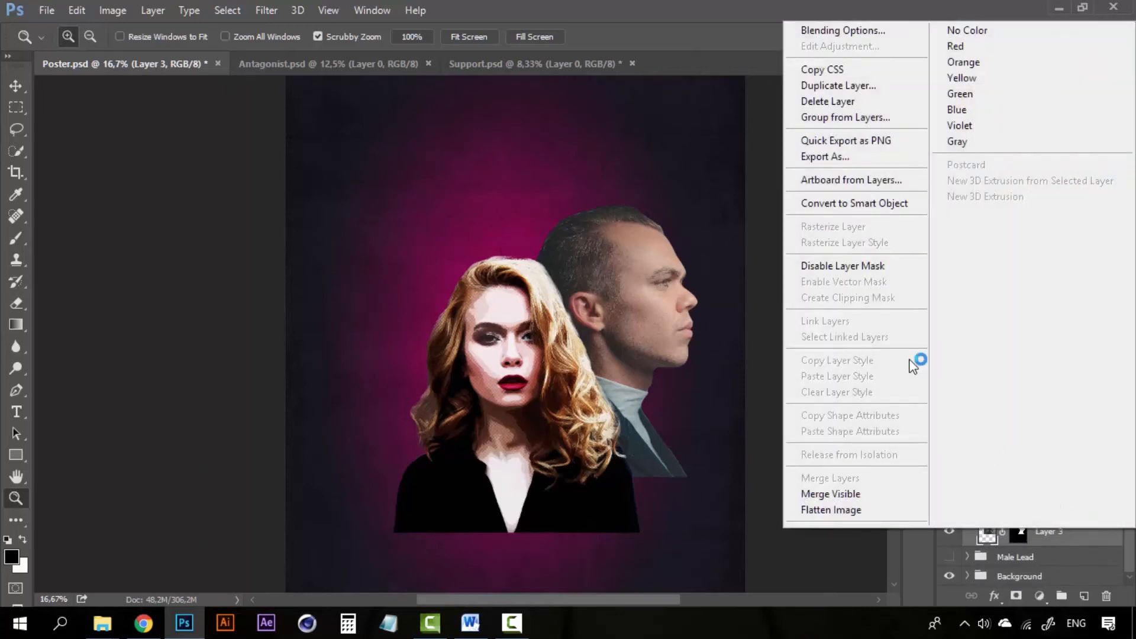
left_click(881, 202)
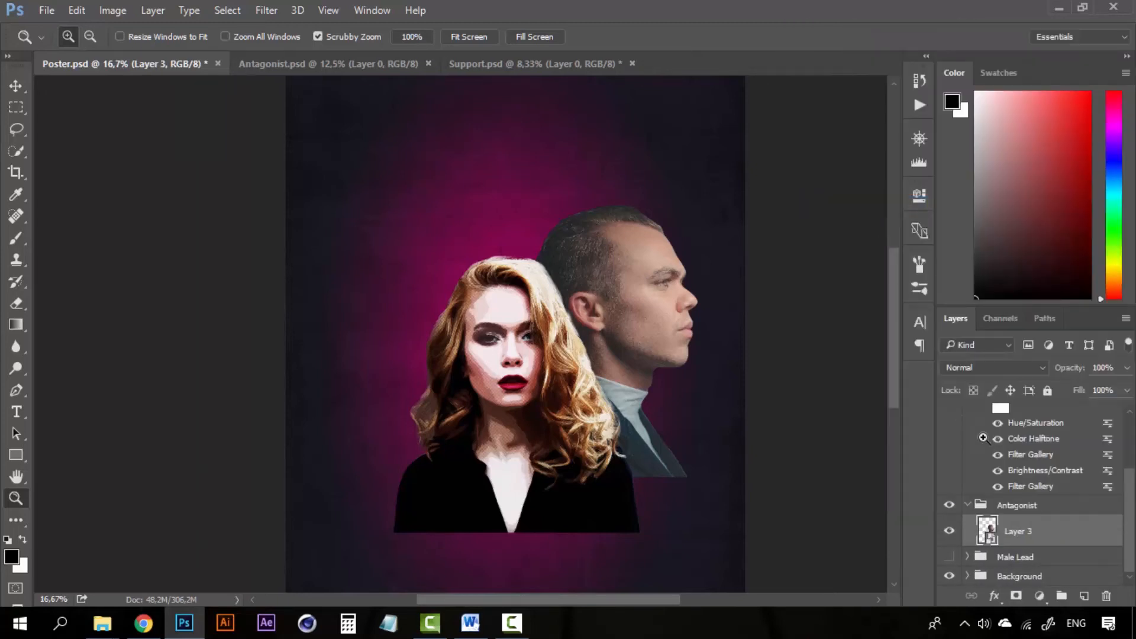
- Move the smart filter stack from Female Lead copy 3 onto the antagonist's Layer 3 and inspect the filtered profile
scroll(1065, 501, "up", 1)
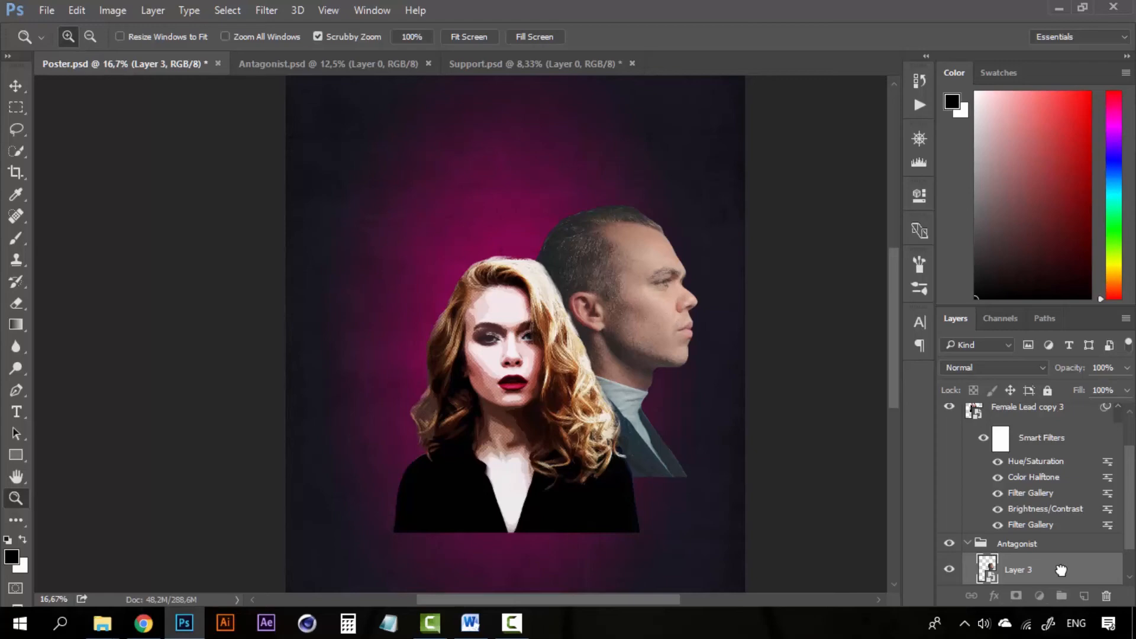
left_click_drag(1061, 570, 1061, 570)
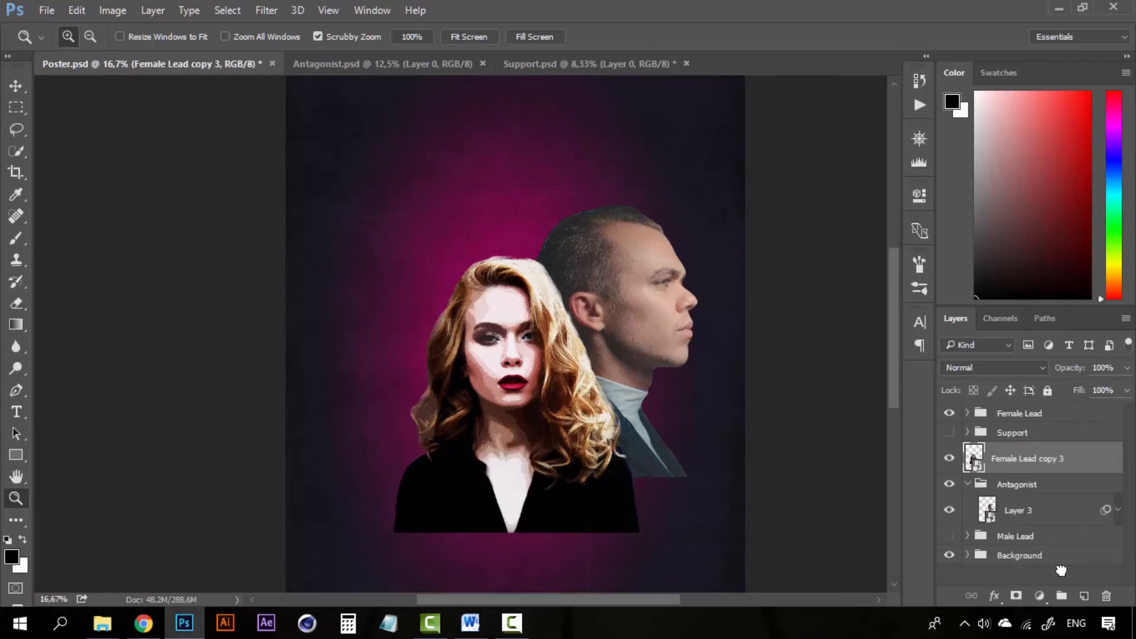
left_click(639, 293)
left_click(654, 330)
left_click(654, 330)
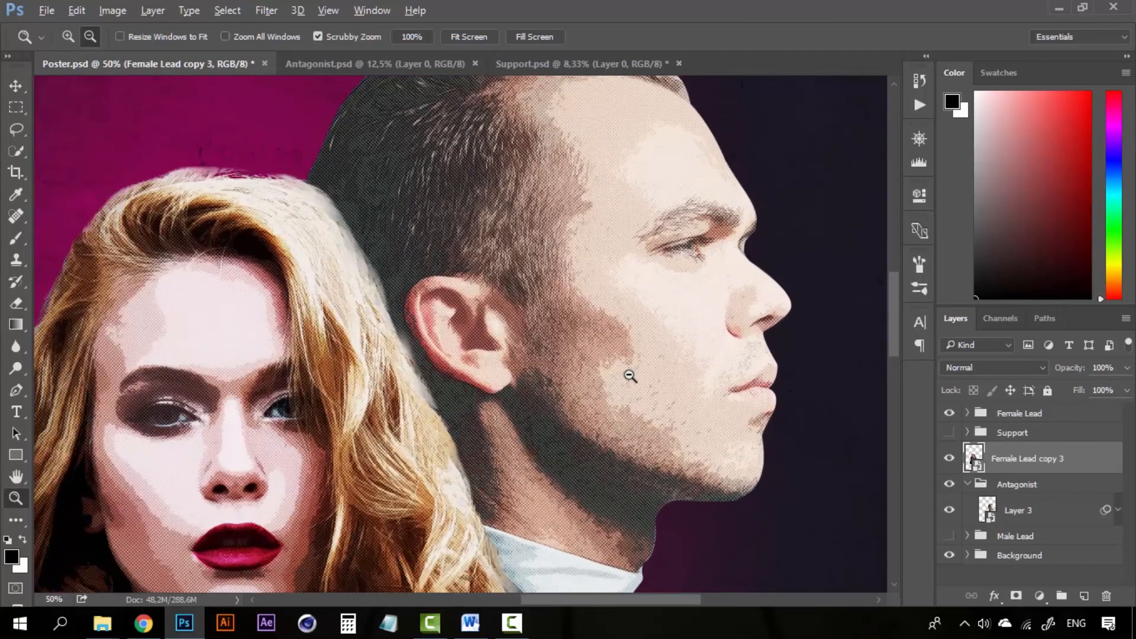
left_click(629, 375, "alt")
left_click(629, 375, "alt")
left_click(628, 375, "alt")
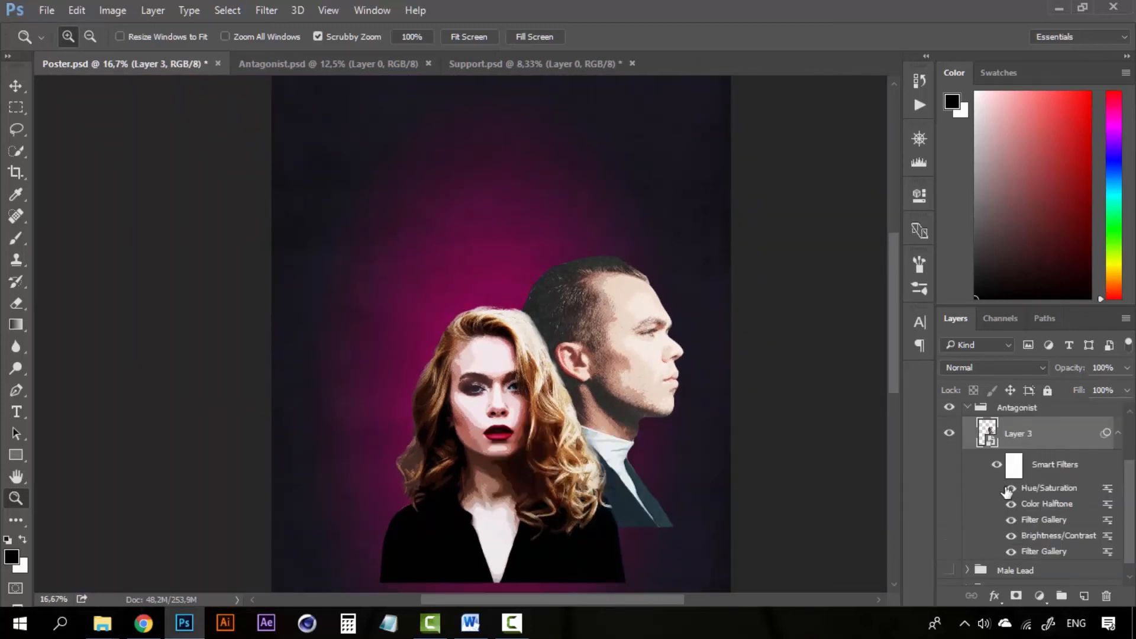
- Set the blending opacity of the Brightness/Contrast smart filter on the antagonist's Layer 3 to 60%
double_click(1109, 542)
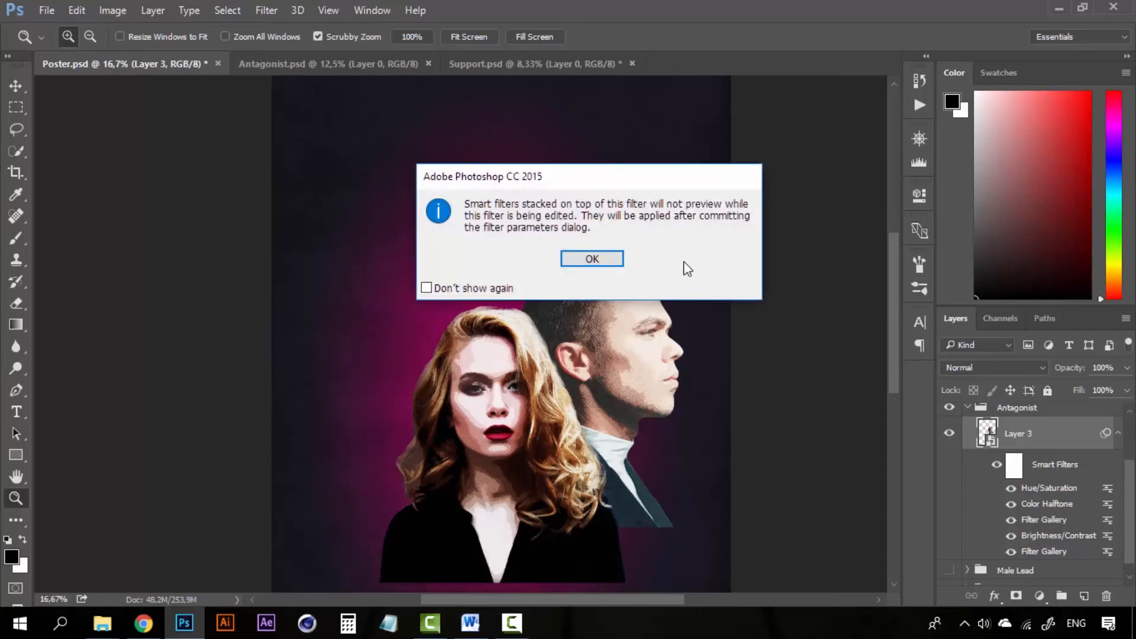
left_click(592, 261)
left_click_drag(796, 156, 922, 156)
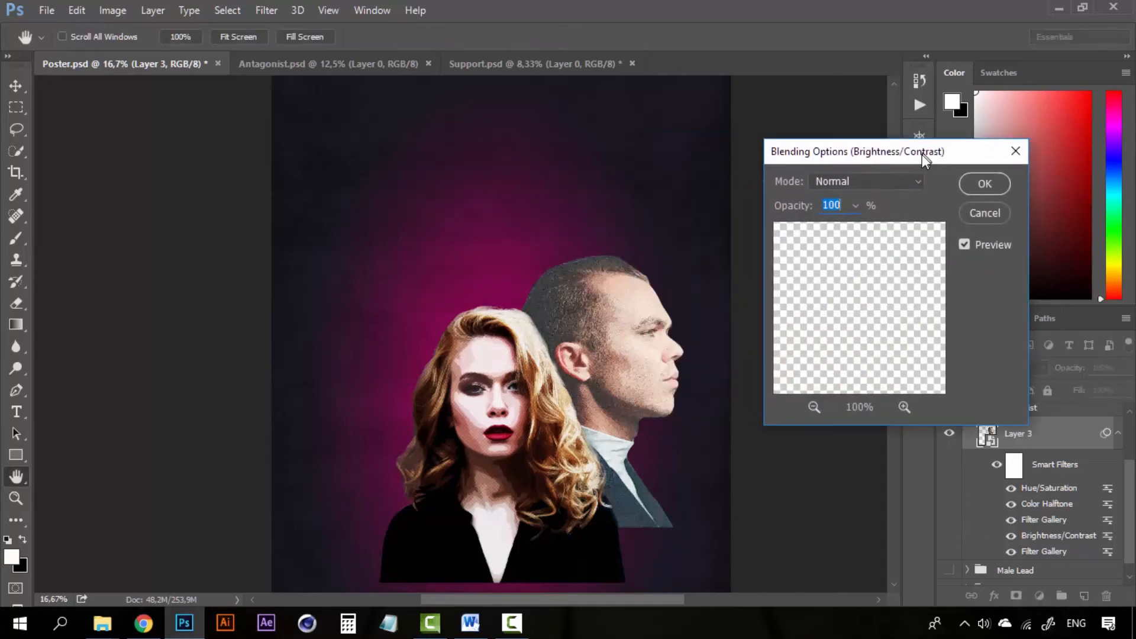
left_click(855, 207)
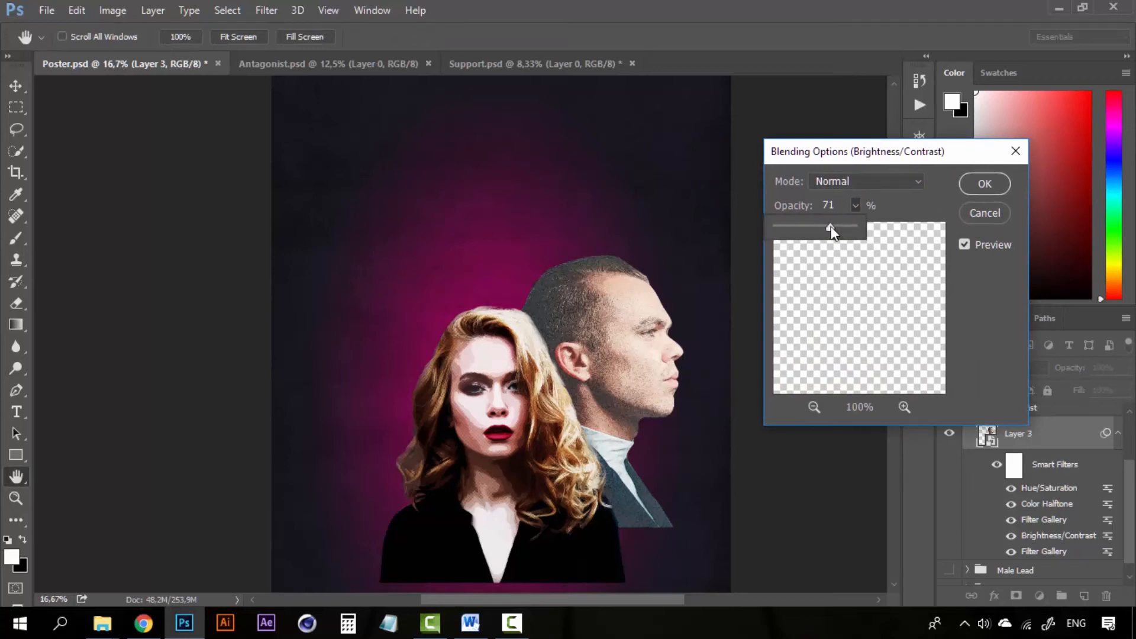
left_click_drag(829, 228, 822, 236)
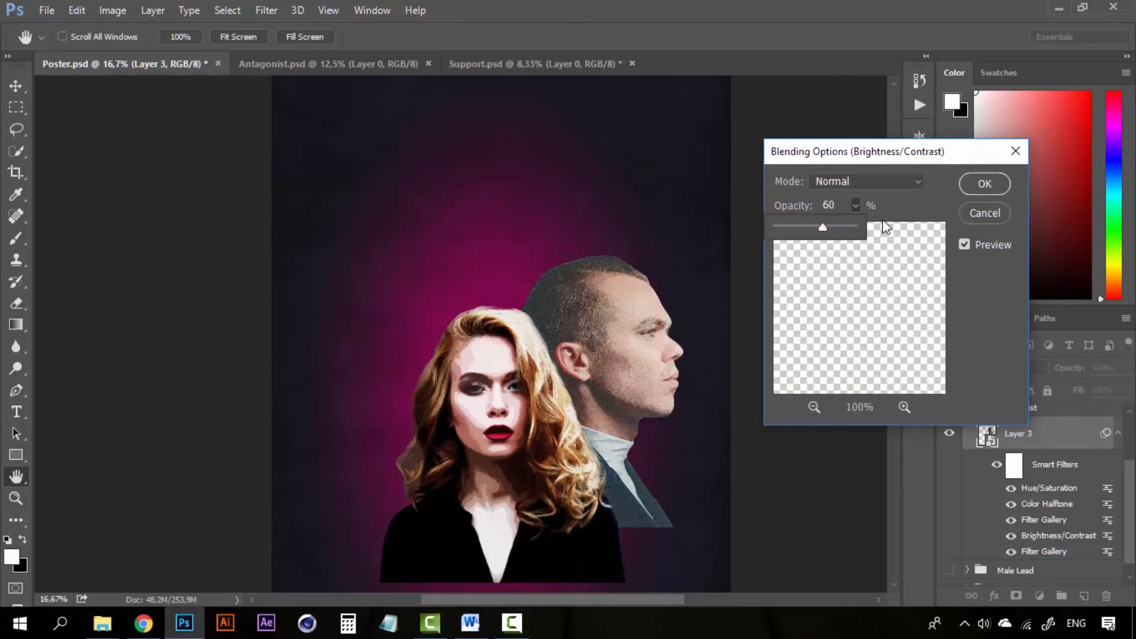
left_click(972, 182)
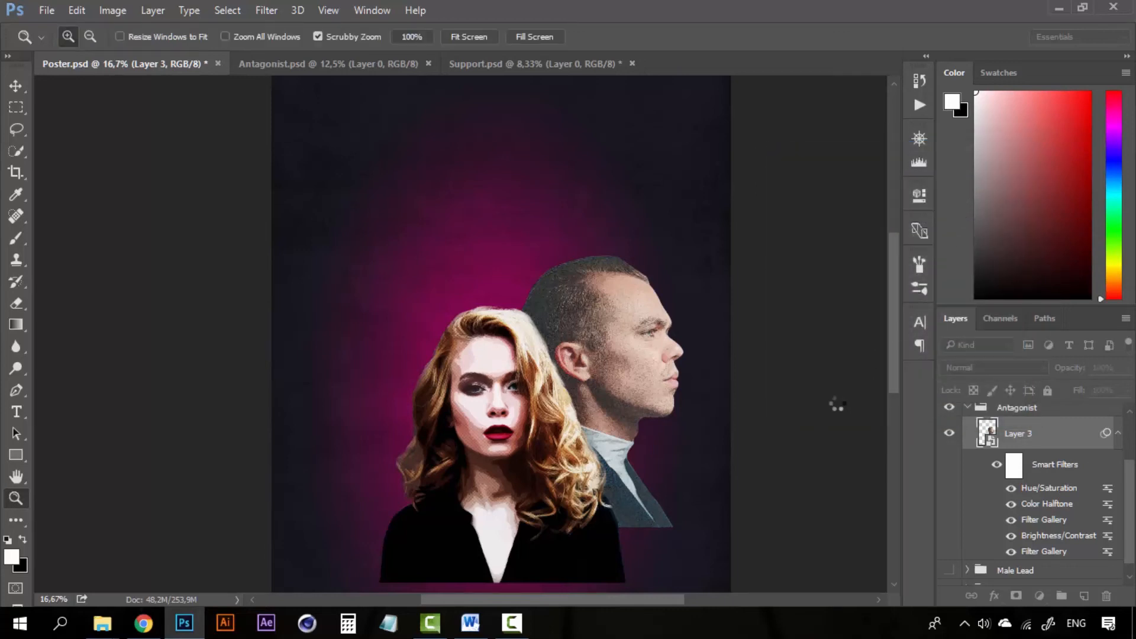
key("x")
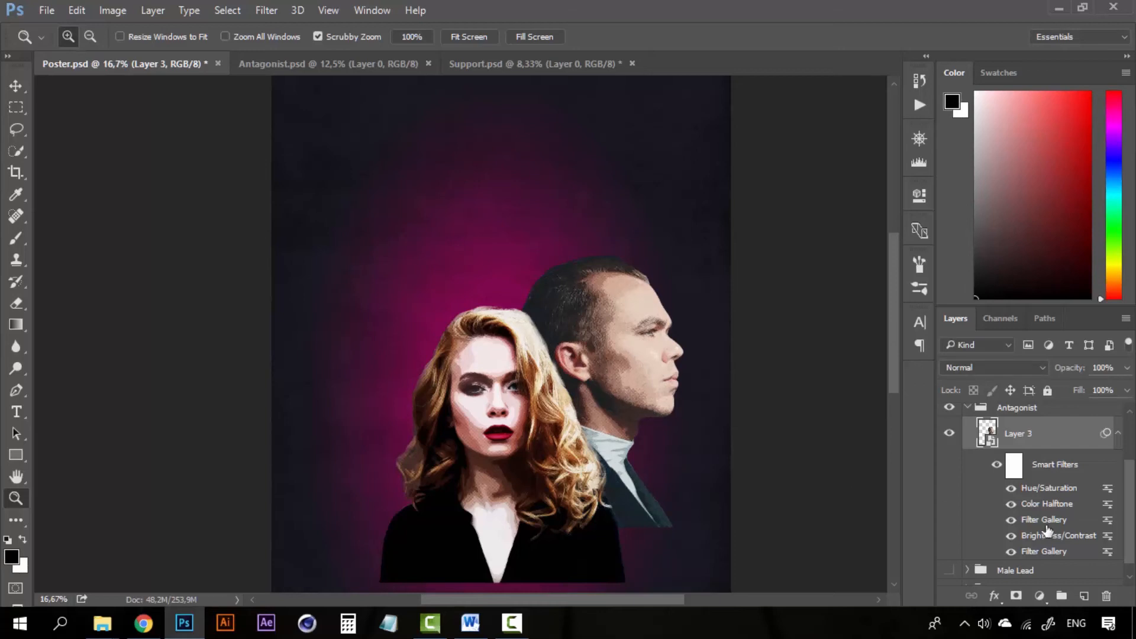
- Duplicate Layer 3 in the Antagonist group and place a duplicate of the overlay layer Female Lead copy above it in that group
left_click(1119, 434)
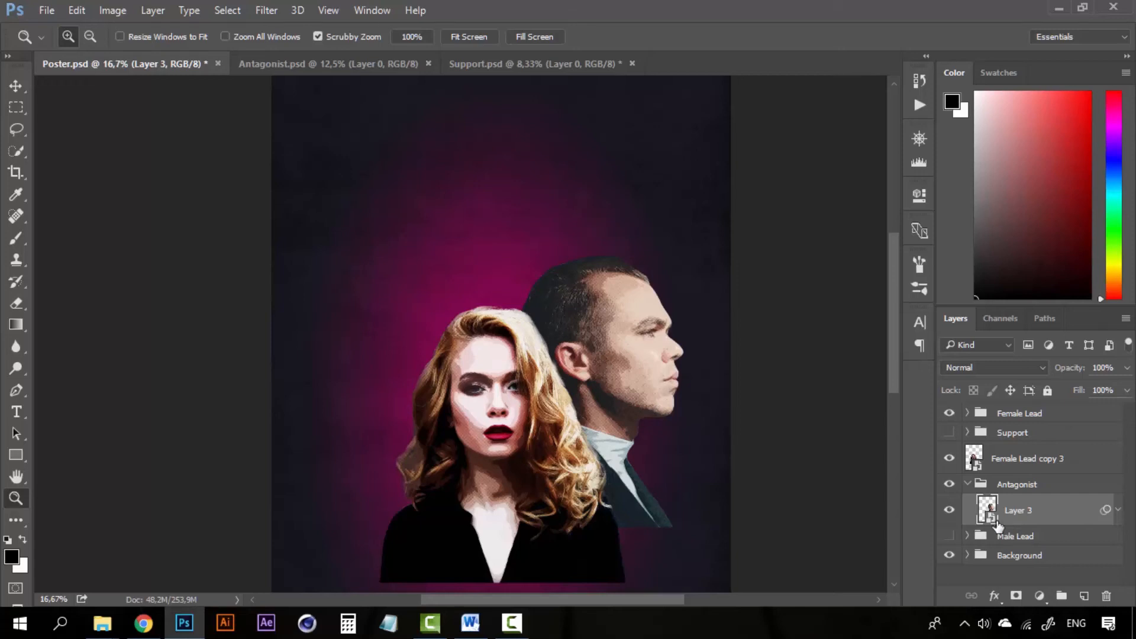
key("ctrl+j")
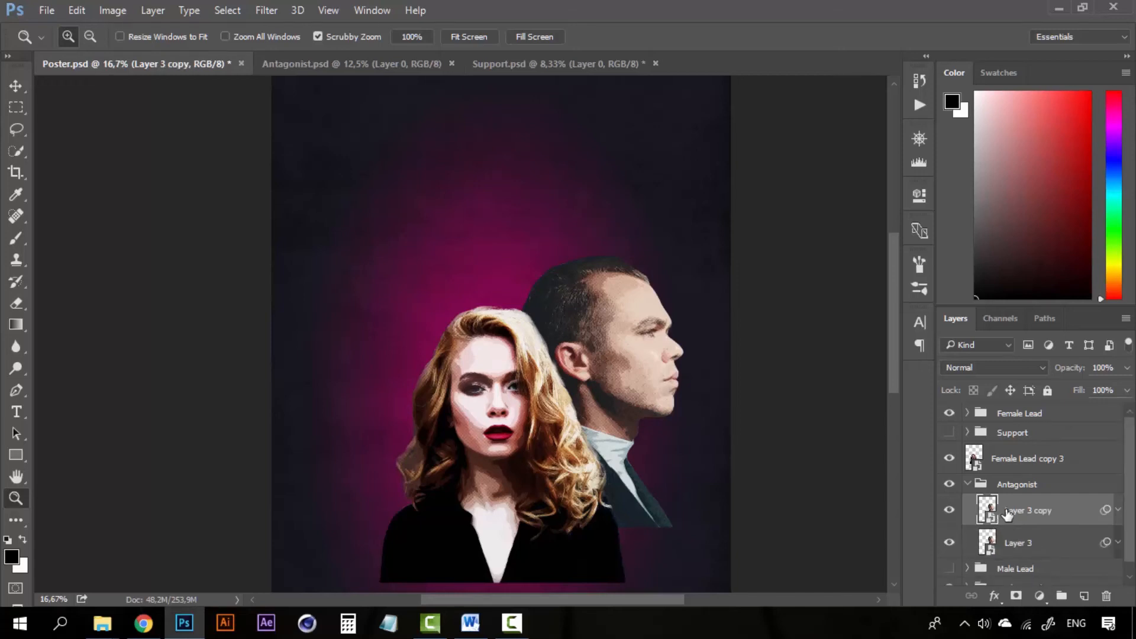
left_click(967, 413)
left_click(1065, 443)
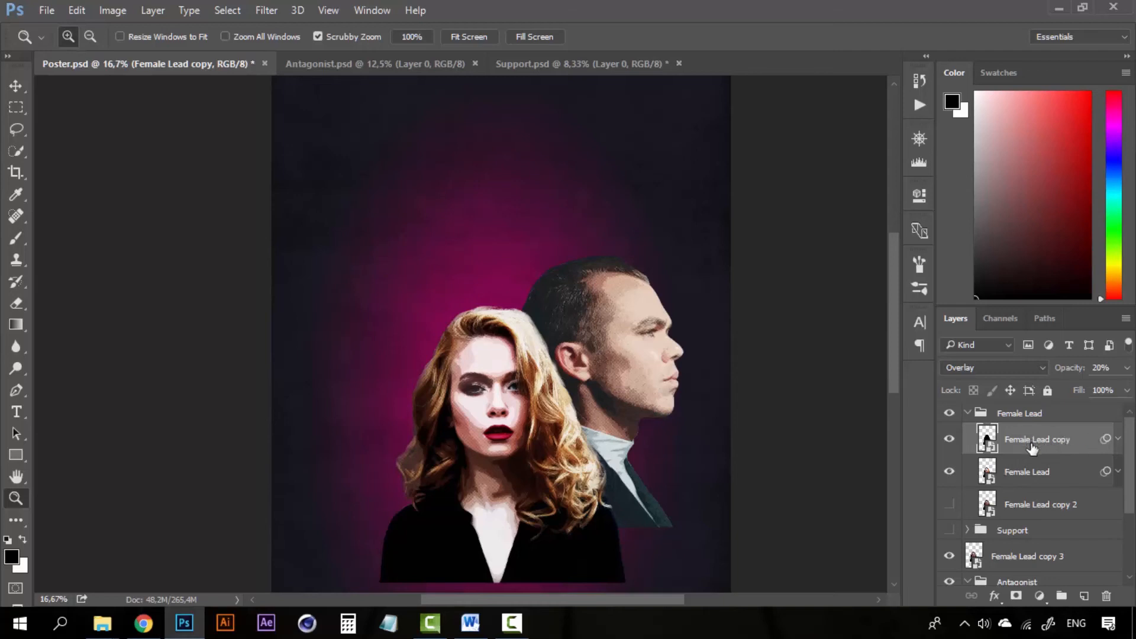
key("ctrl+j")
left_click_drag(1033, 448, 971, 434)
left_click(968, 447)
left_click_drag(1047, 421, 1059, 530)
scroll(1066, 535, "down", 1)
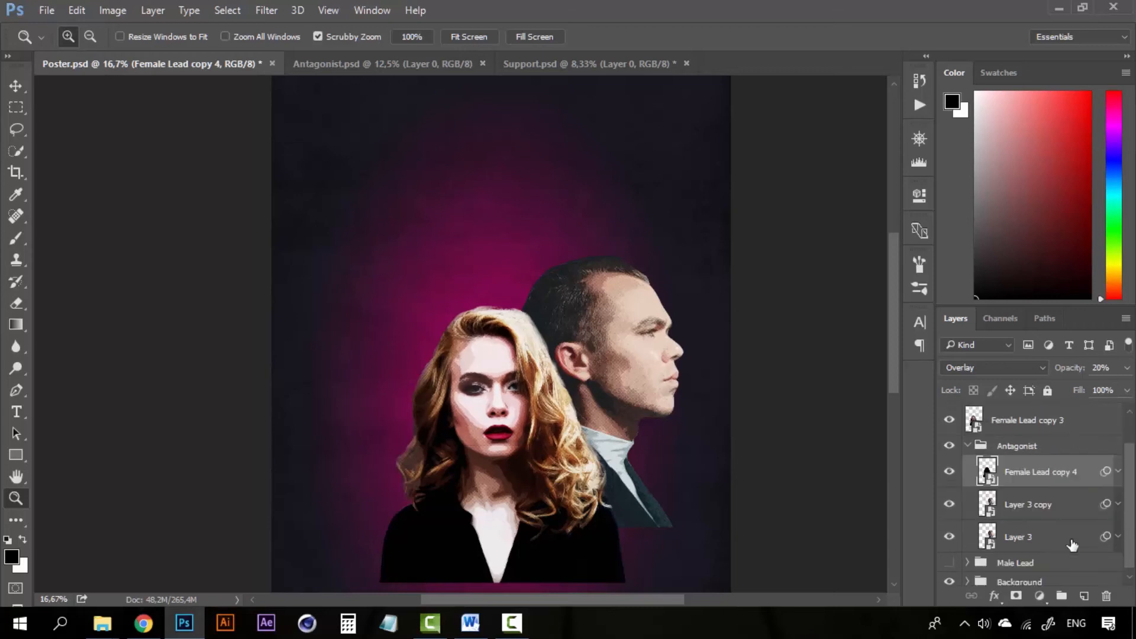
- Delete the smart filter stack from Layer 3 copy in the Antagonist group
left_click(1065, 536)
left_click(1118, 504)
left_click_drag(1065, 540, 1106, 597)
- Move the two Filter Gallery smart filters from Female Lead copy 4 onto Layer 3 copy and delete Female Lead copy 4
left_click(1073, 474)
left_click(1118, 473)
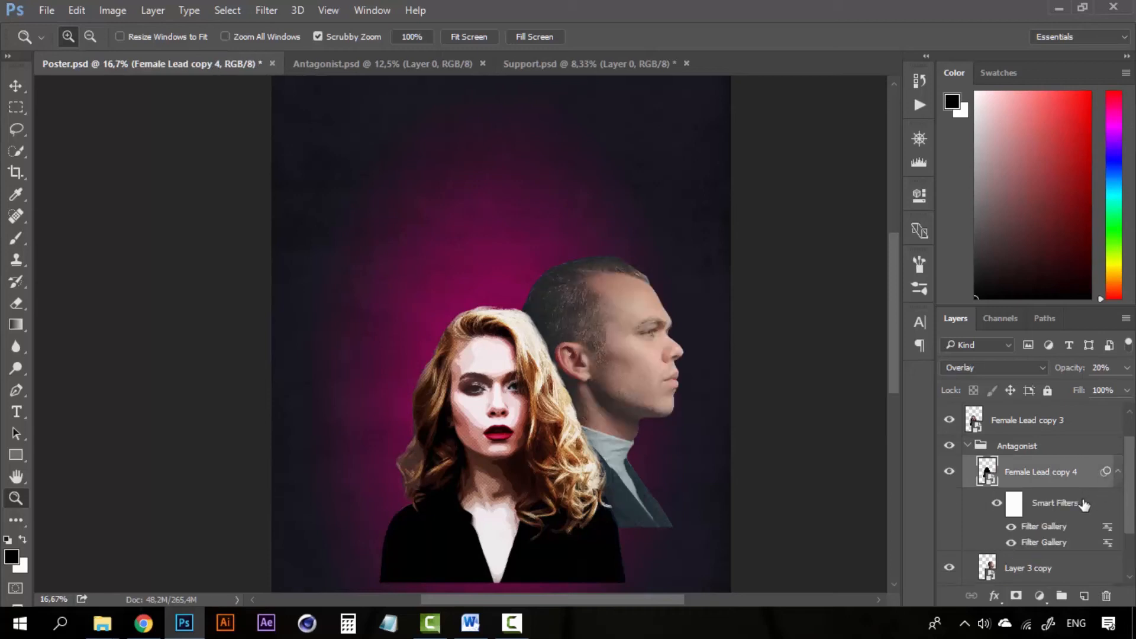
scroll(1049, 532, "down", 1)
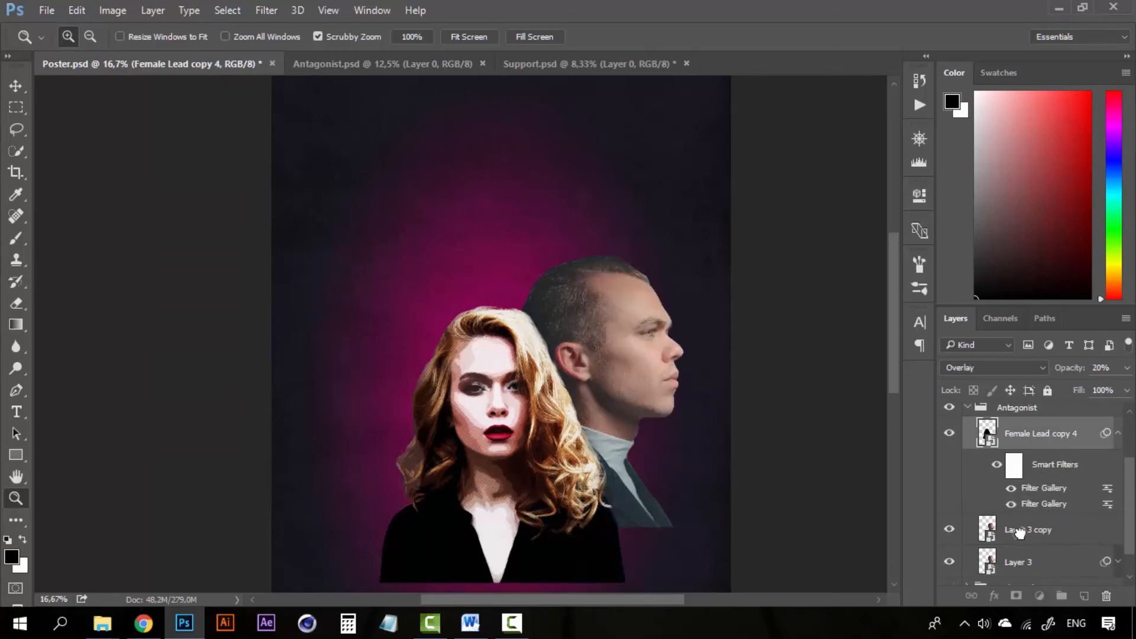
left_click_drag(1020, 533, 1018, 530)
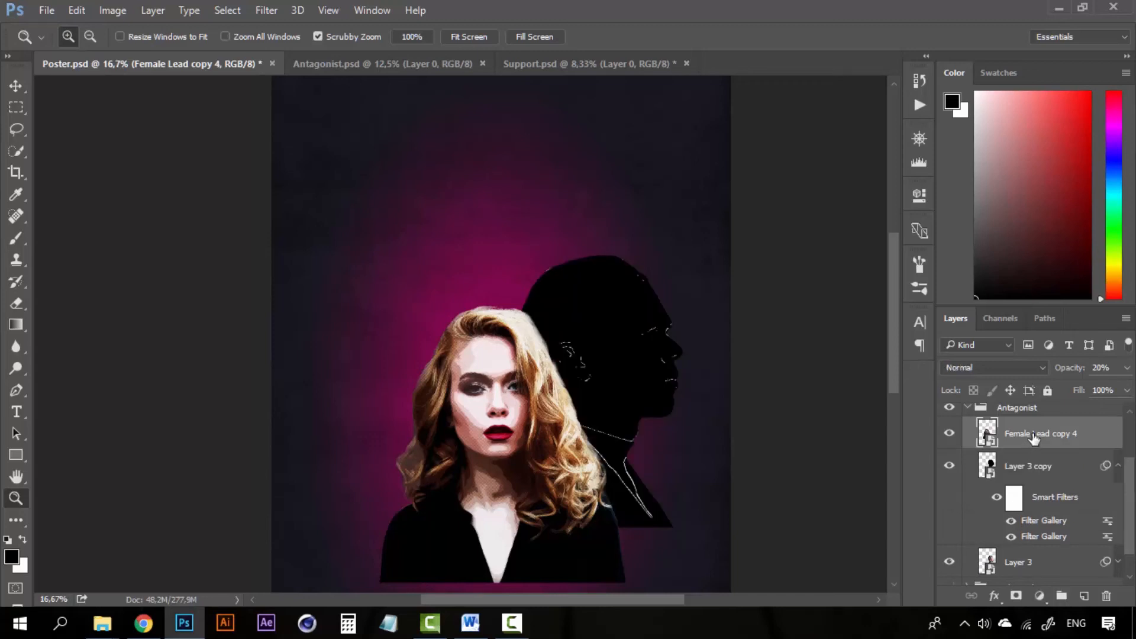
key("Delete")
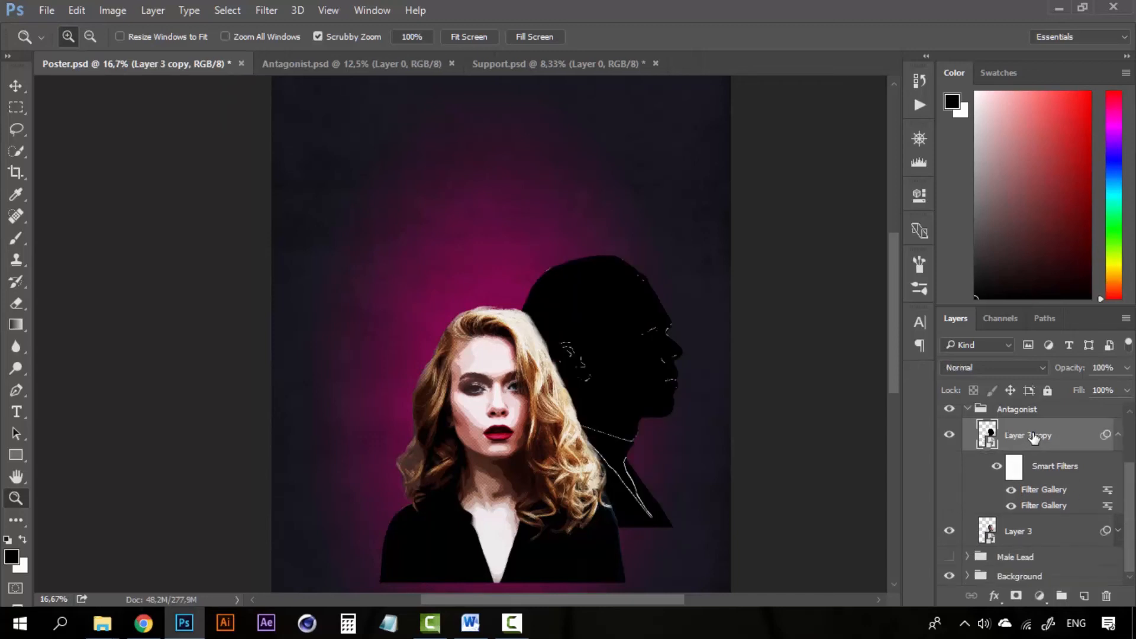
- Set Layer 3 copy to Overlay blending at 18% opacity and compare the antagonist with and without it
left_click(1025, 368)
left_click(1010, 196)
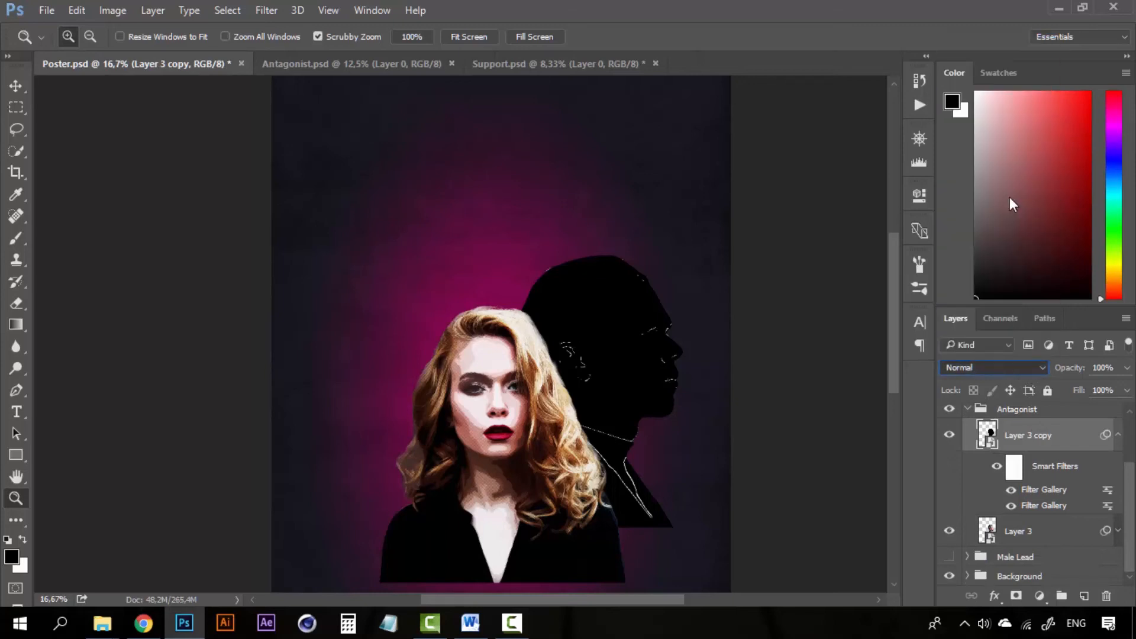
left_click(1126, 368)
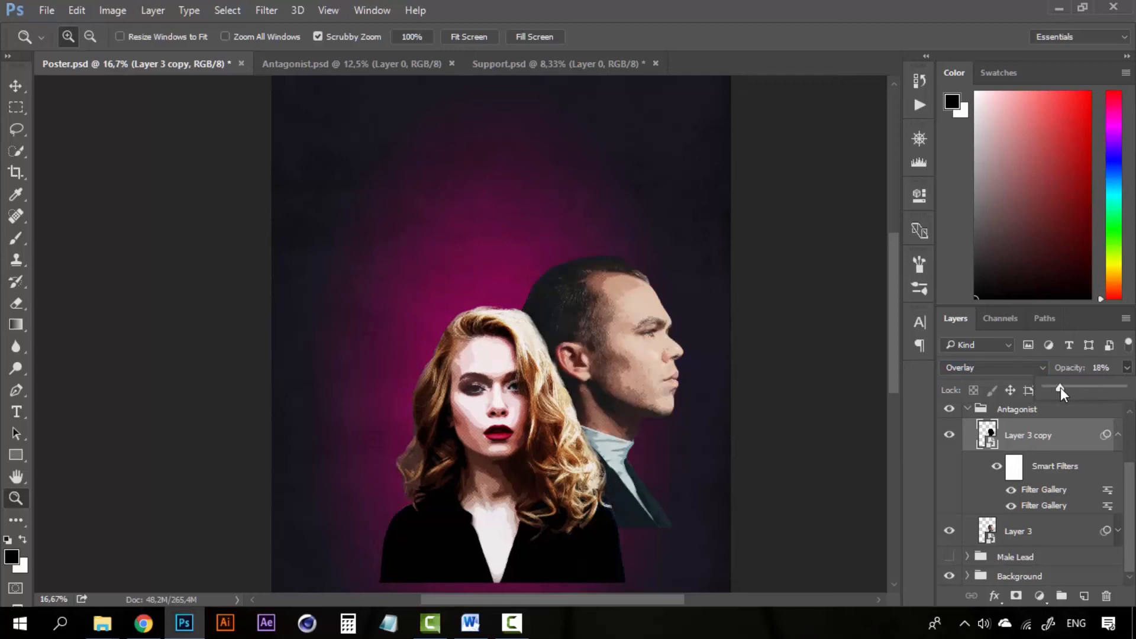
left_click(950, 436)
left_click(953, 438)
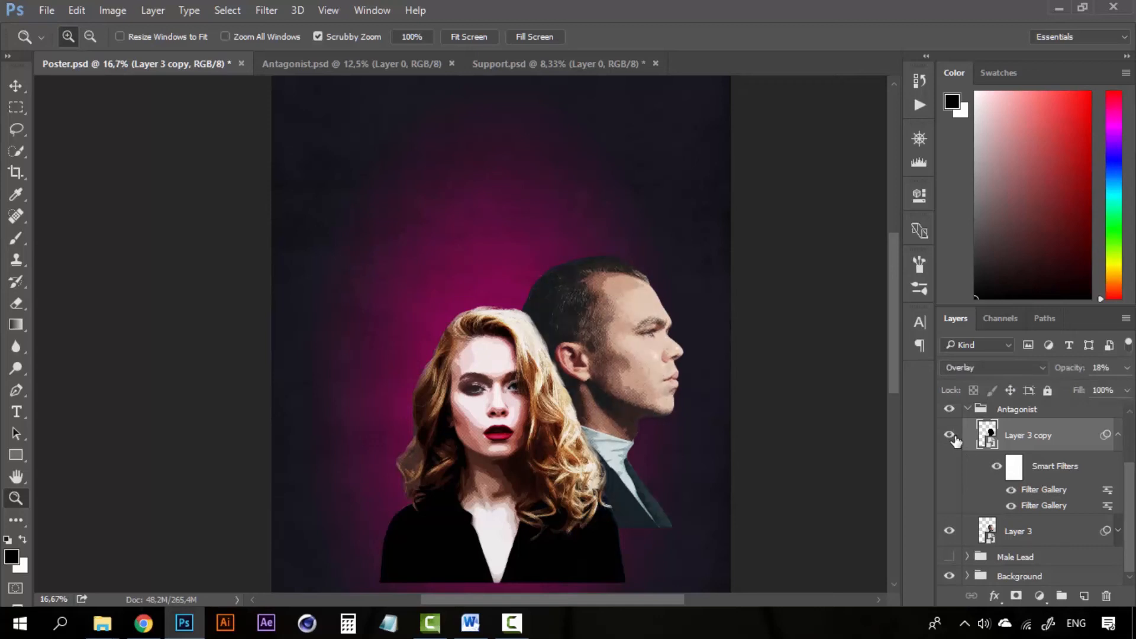
- Collapse the Antagonist group and delete the leftover Female Lead copy 3 layer above it
left_click(1119, 438)
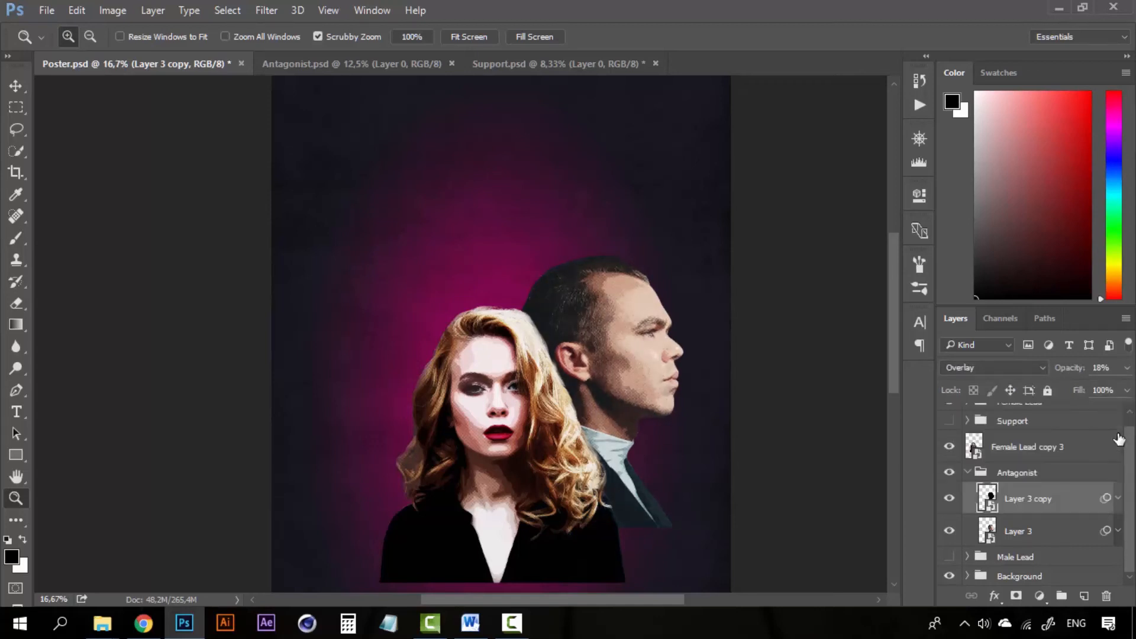
left_click(968, 474)
left_click(969, 474)
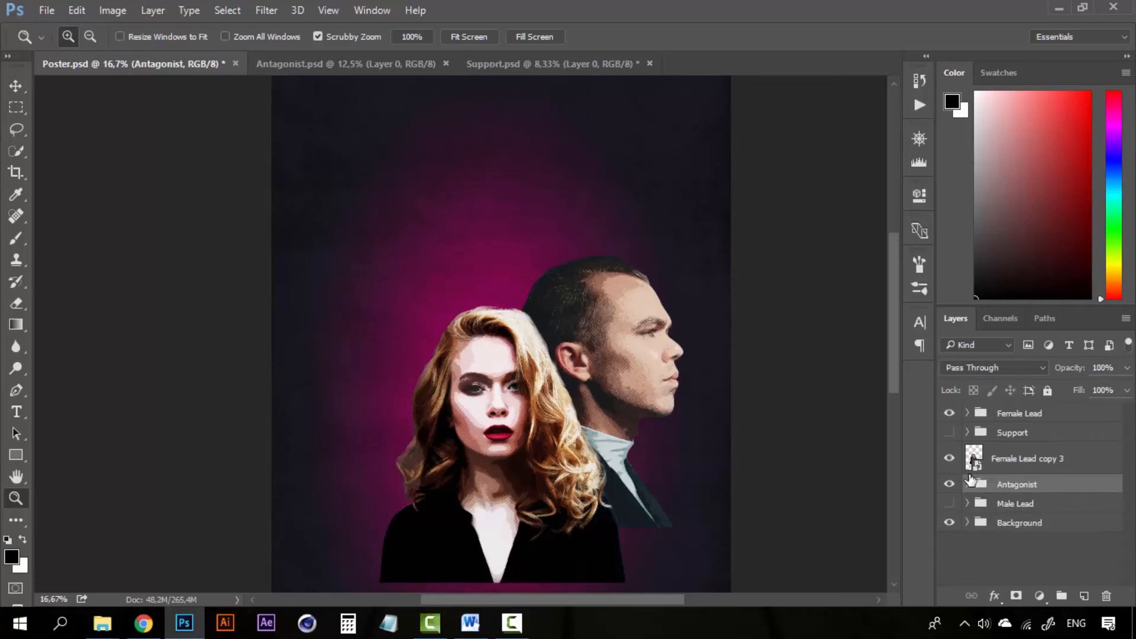
left_click(980, 460)
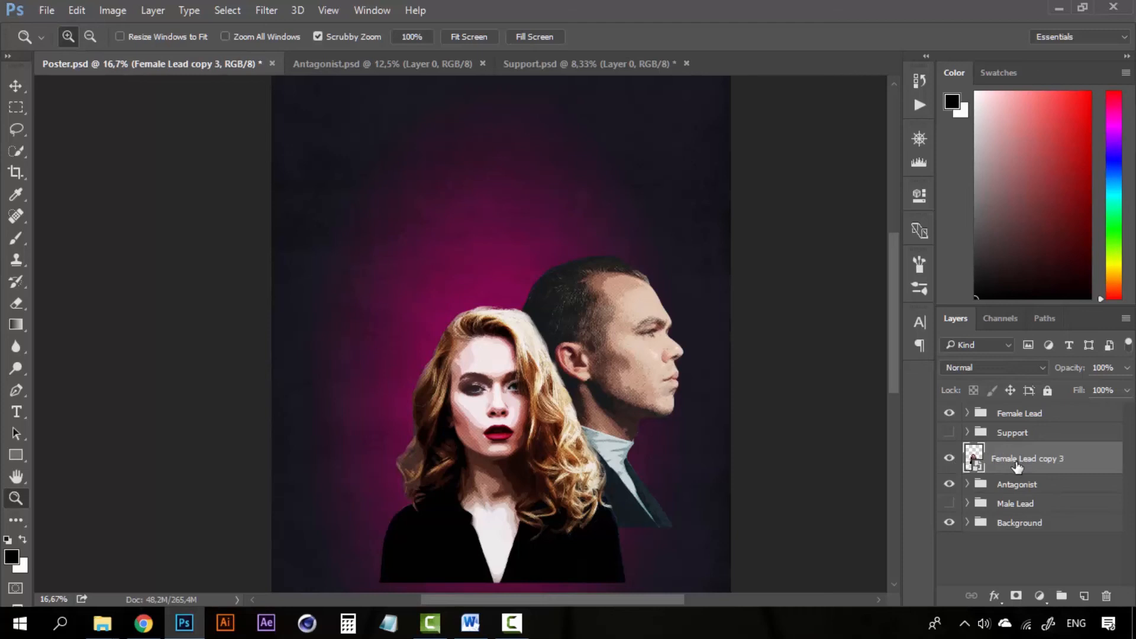
key("Delete")
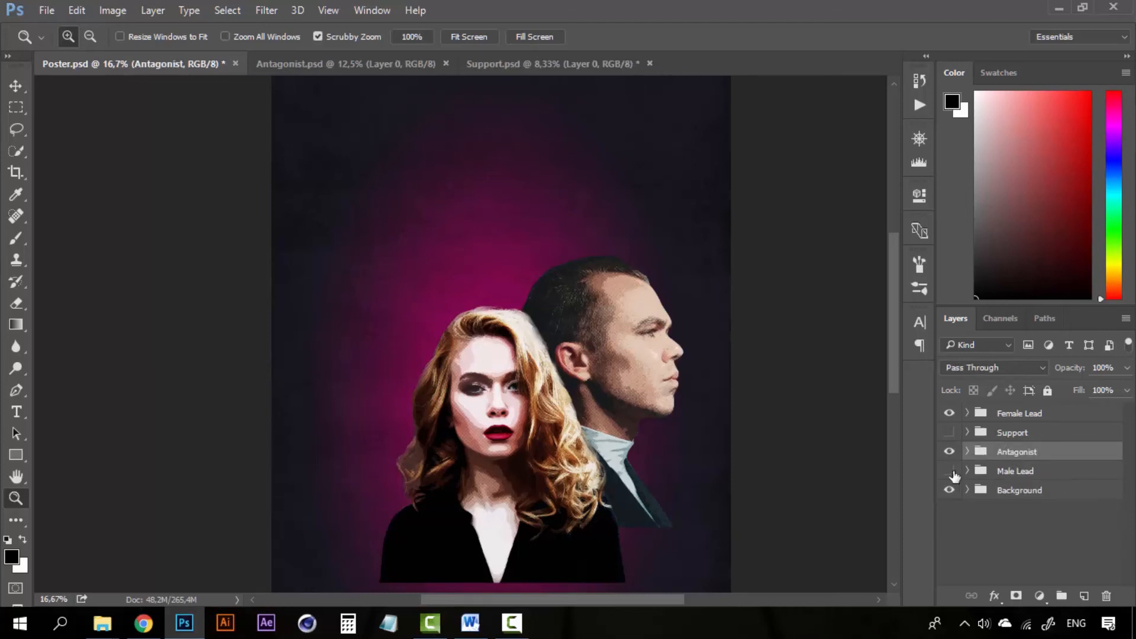
- Show the Support group and place a duplicate of the Female Lead layer inside it above Layer 4
left_click(949, 432)
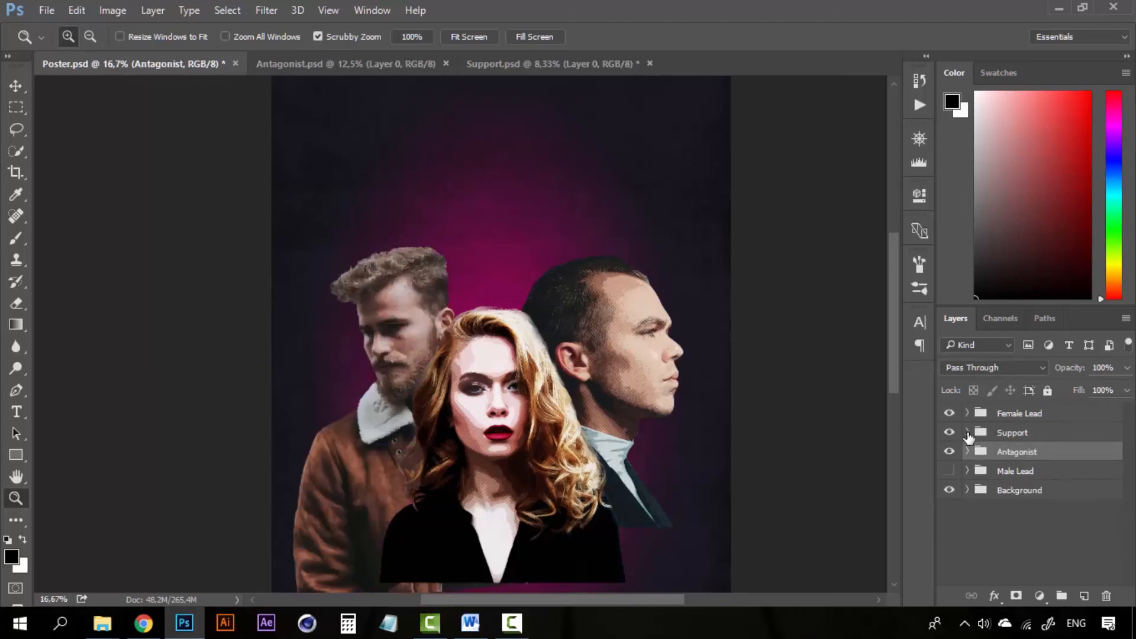
left_click(968, 433)
left_click(967, 414)
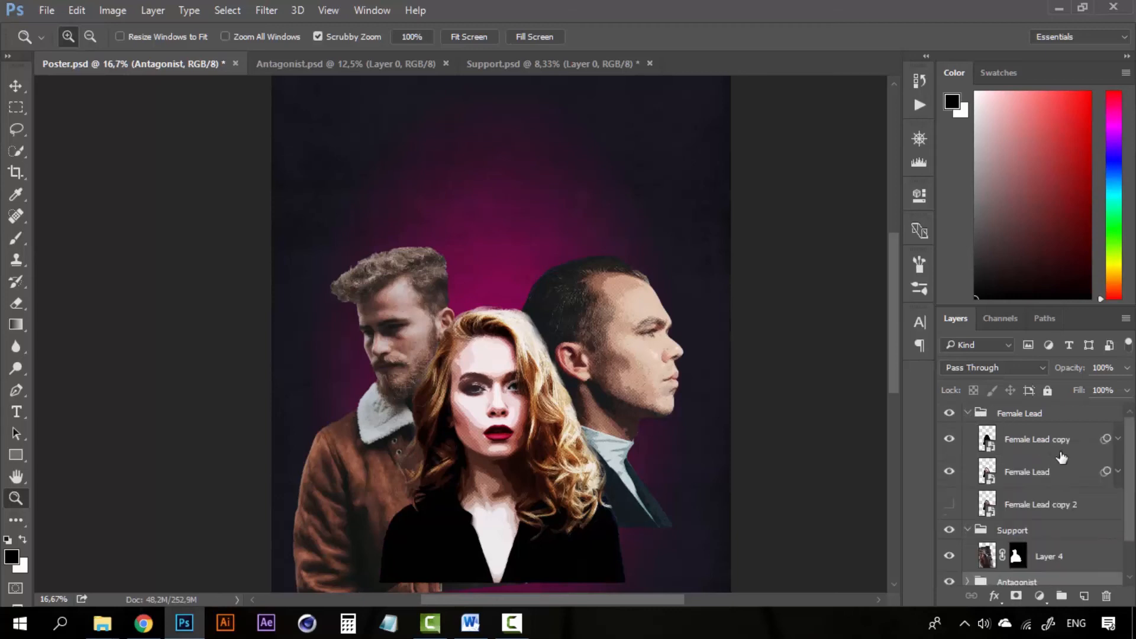
left_click(1059, 482)
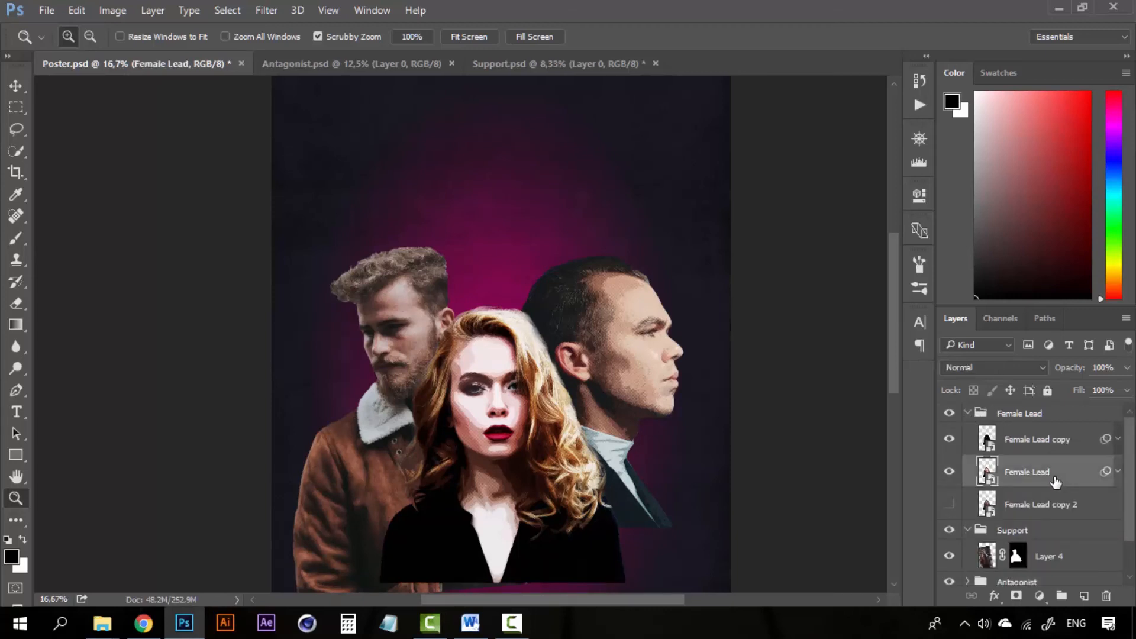
key("ctrl+j")
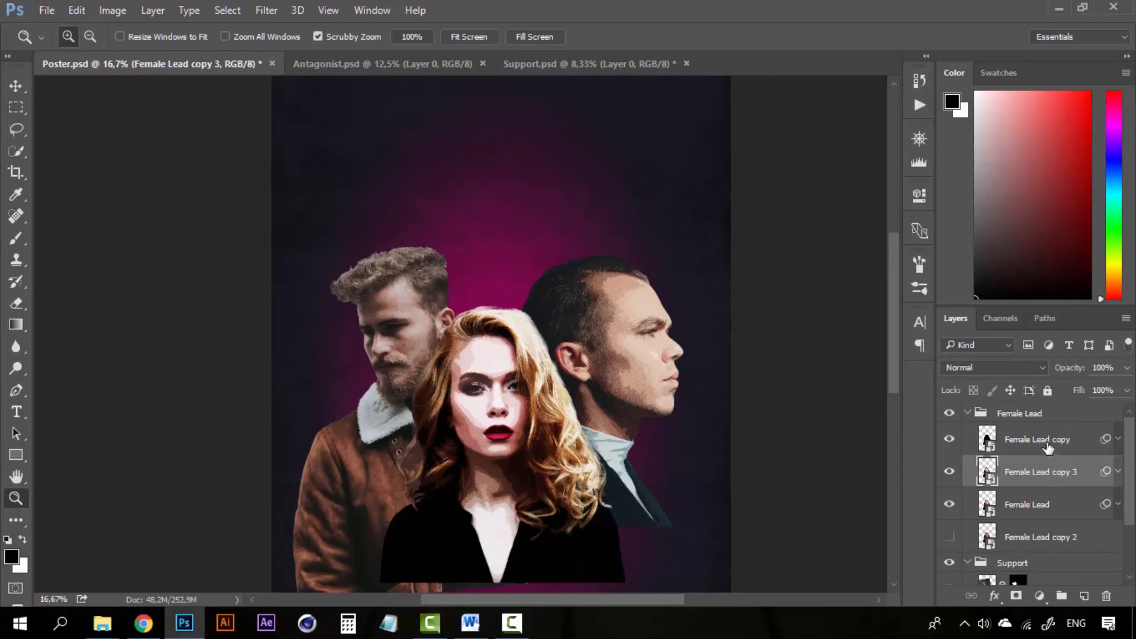
left_click_drag(1047, 474, 1047, 539)
- Convert the masked Layer 4 in the Support group to a smart object
left_click(1060, 550)
right_click(1059, 551)
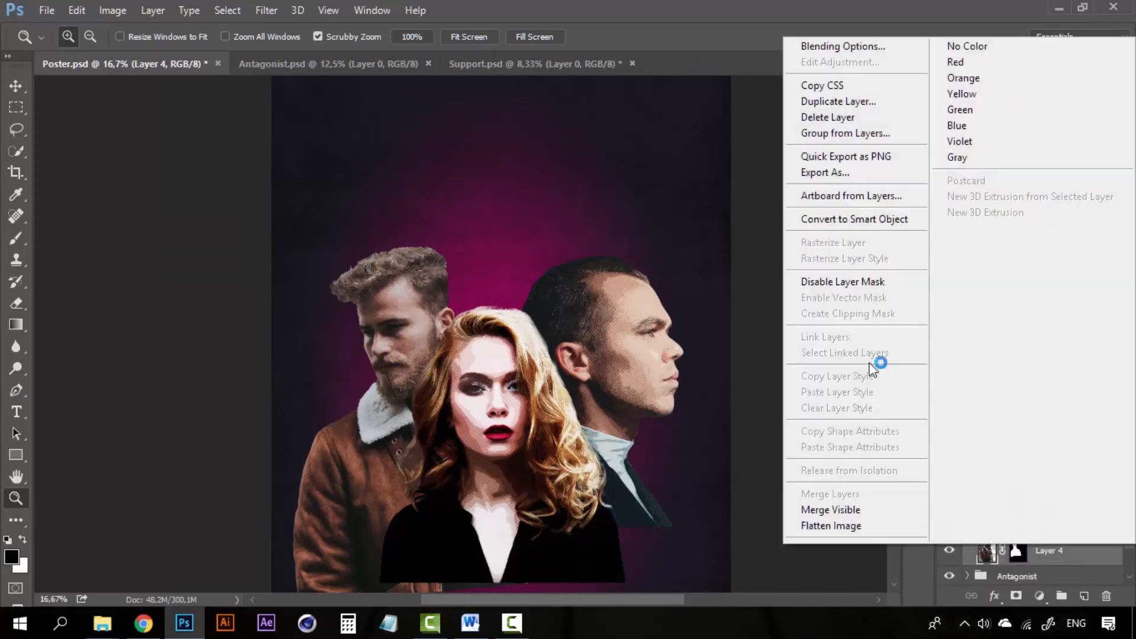
left_click(886, 219)
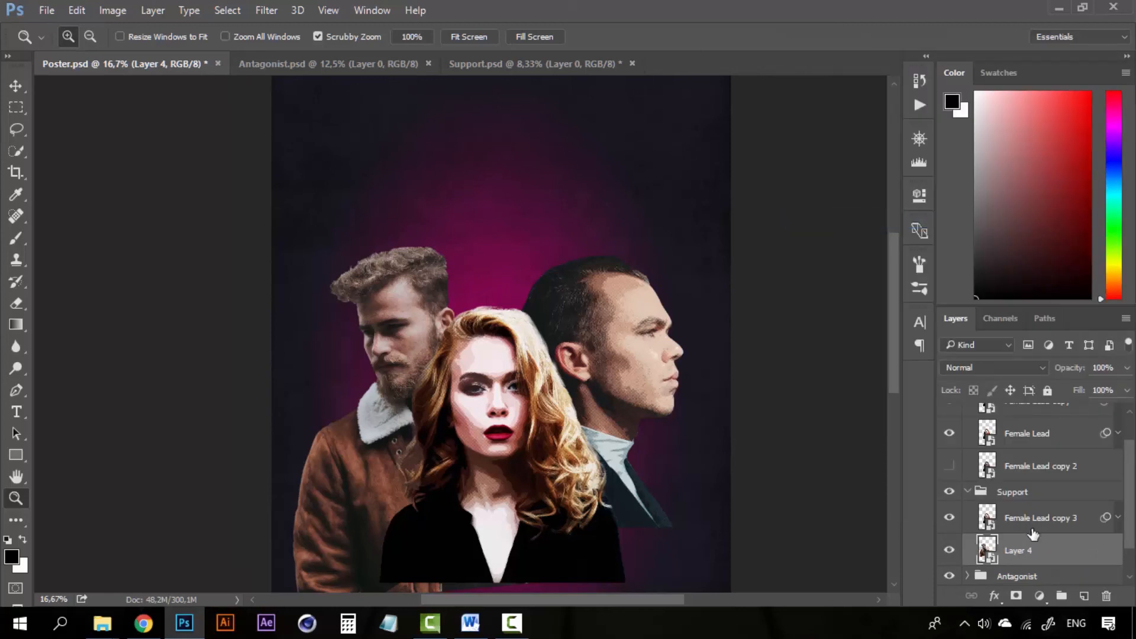
- Move the smart filter stack from Female Lead copy 3 onto the Support group's Layer 4 and delete Female Lead copy 3
left_click(1118, 519)
scroll(1108, 535, "down", 4)
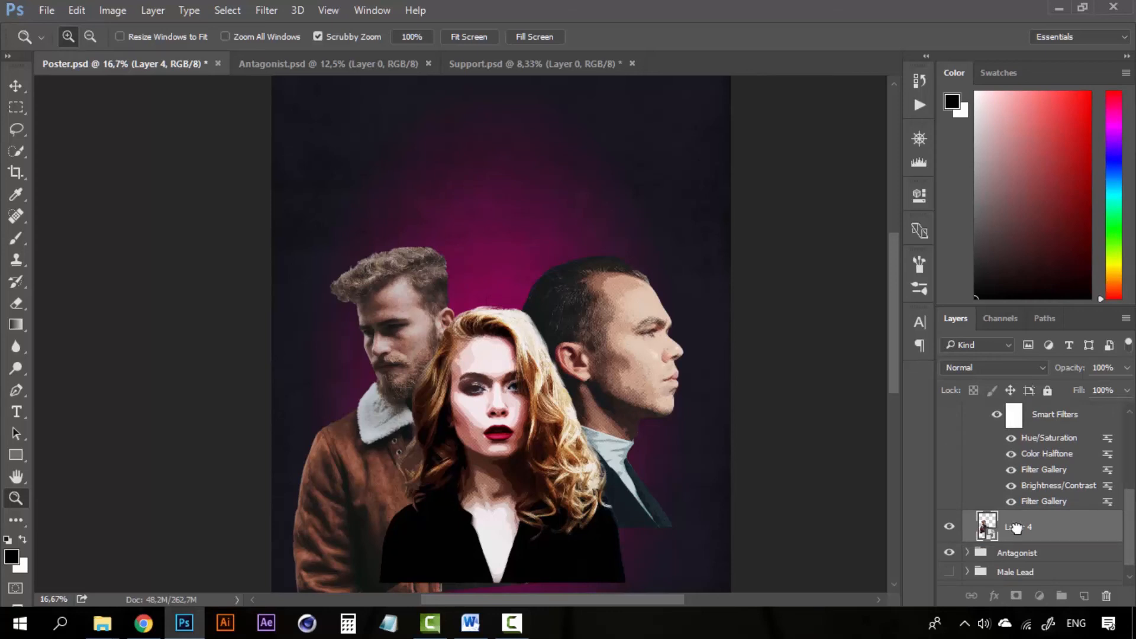
left_click_drag(1016, 527, 1016, 528)
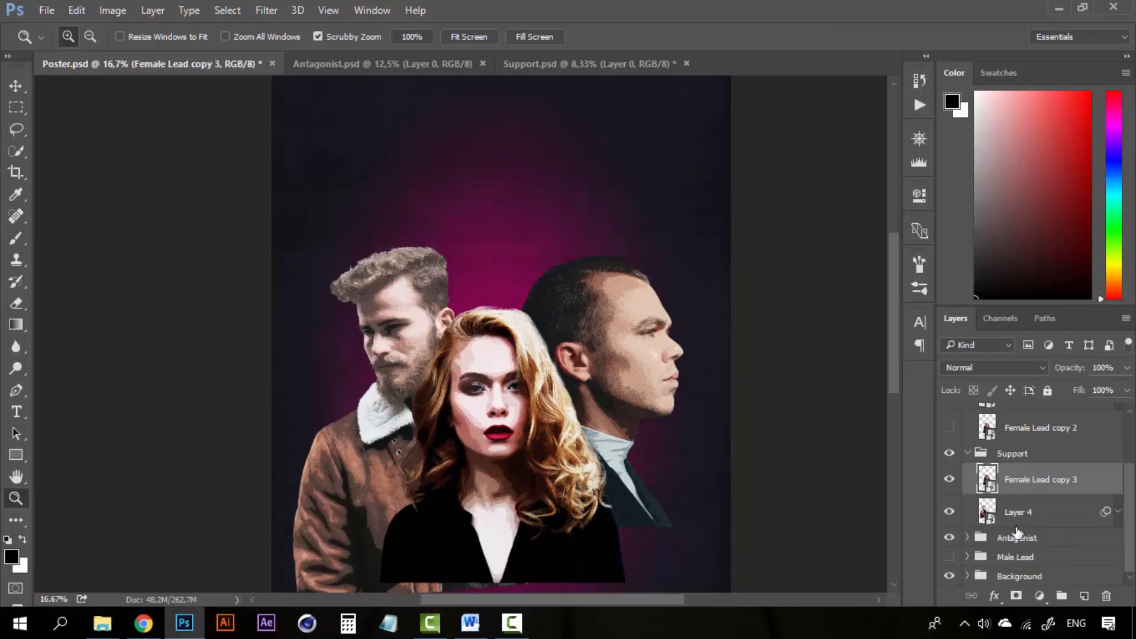
scroll(1029, 523, "up", 1)
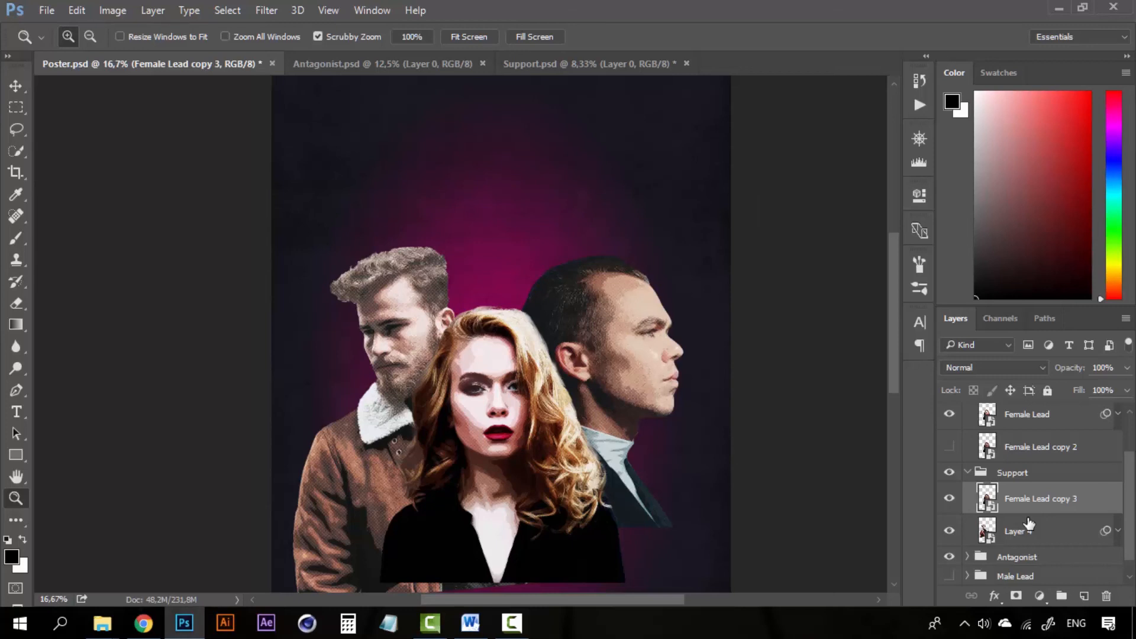
key("Delete")
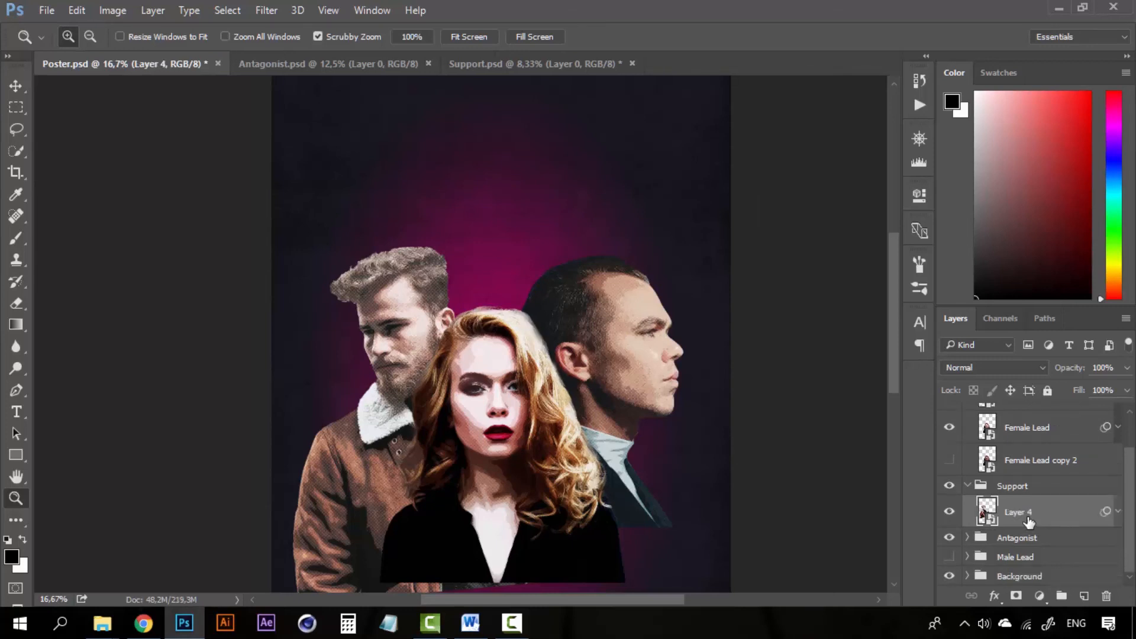
left_click(1118, 512)
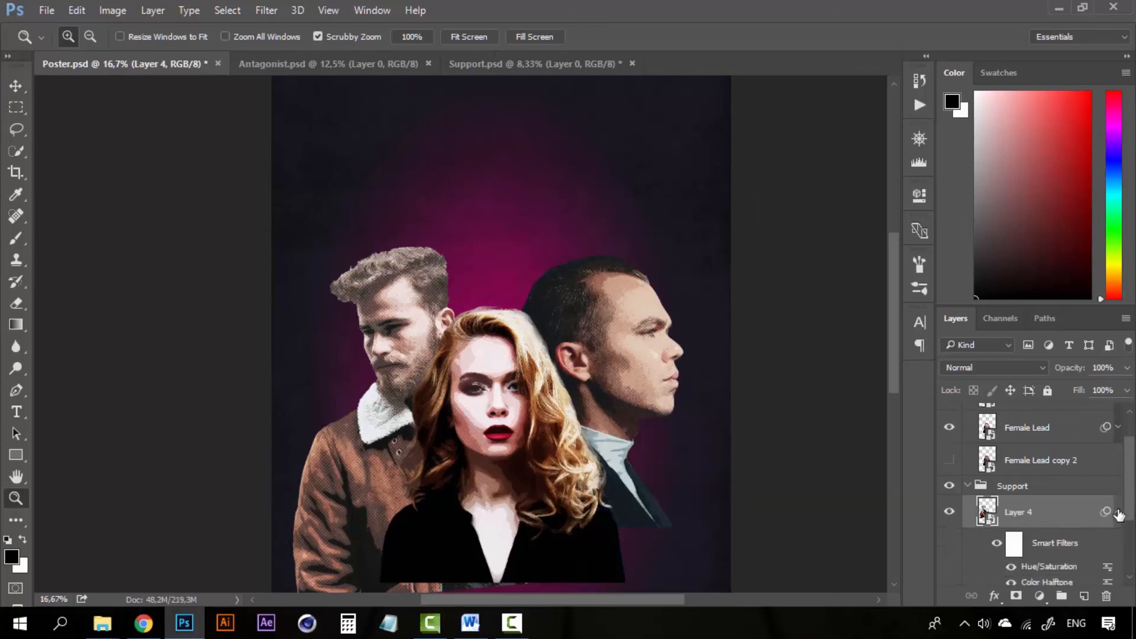
scroll(1099, 556, "down", 2)
double_click(1105, 559)
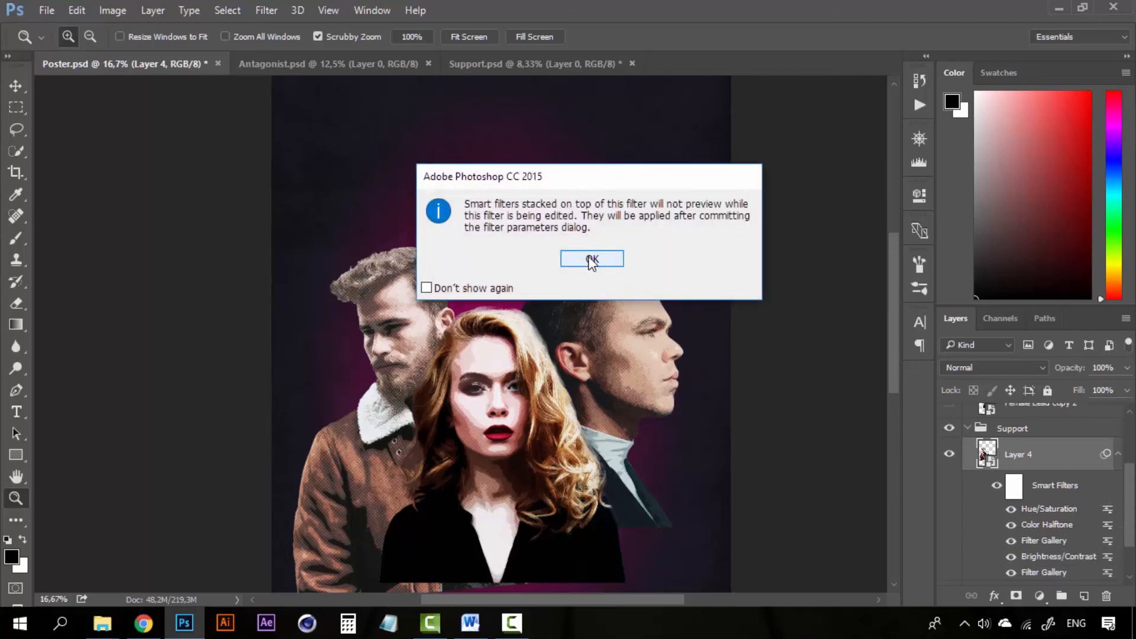
left_click(591, 258)
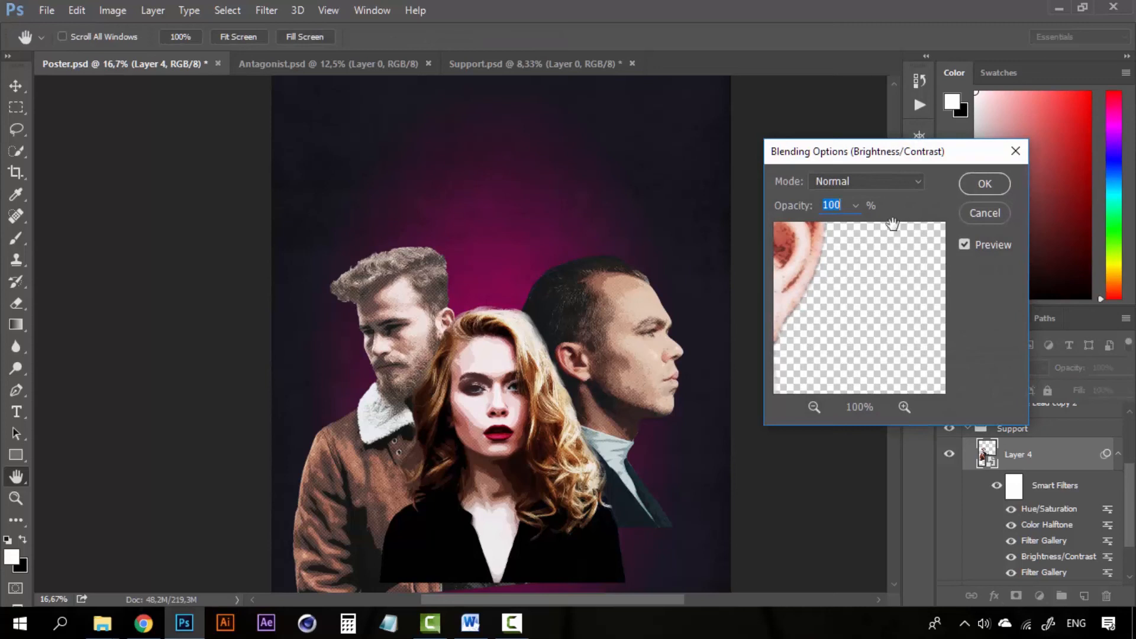
left_click(984, 213)
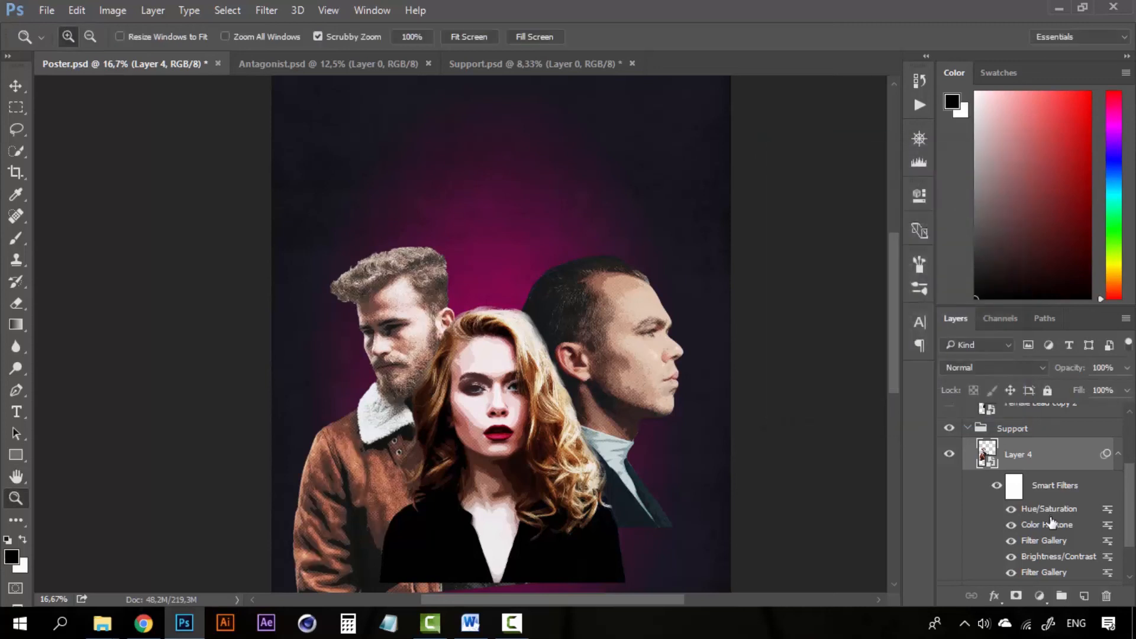
- Set the Brightness/Contrast smart filter on the Support group's Layer 4 to brightness 44 and contrast 77
double_click(1051, 557)
left_click(605, 257)
left_click(750, 163)
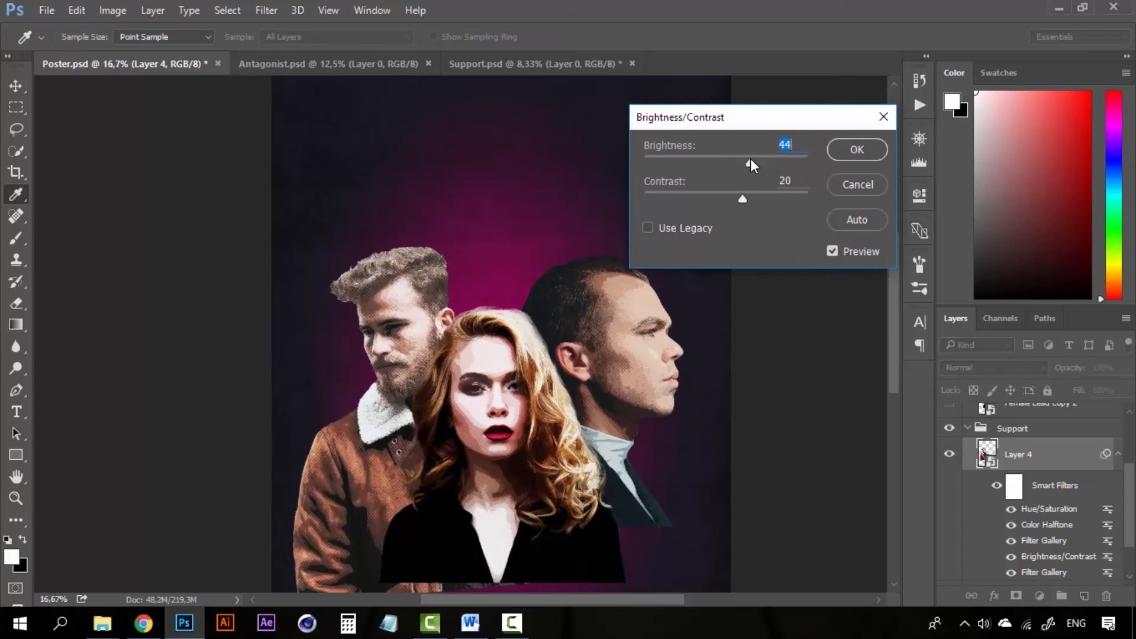
left_click(762, 199)
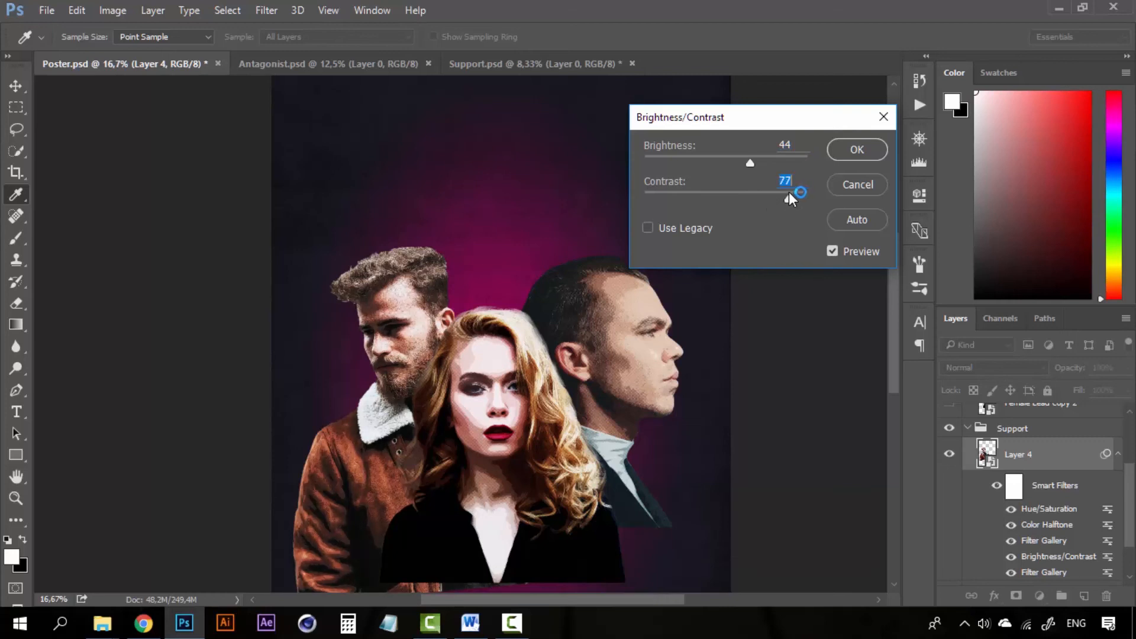
left_click(856, 151)
key("z")
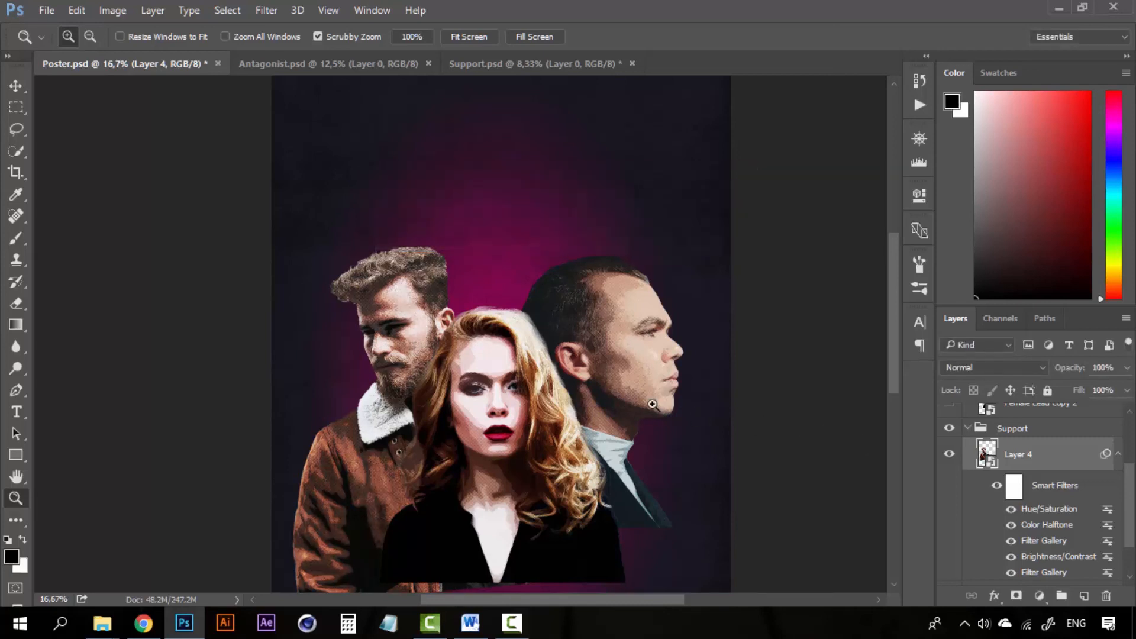
left_click(502, 429, "alt")
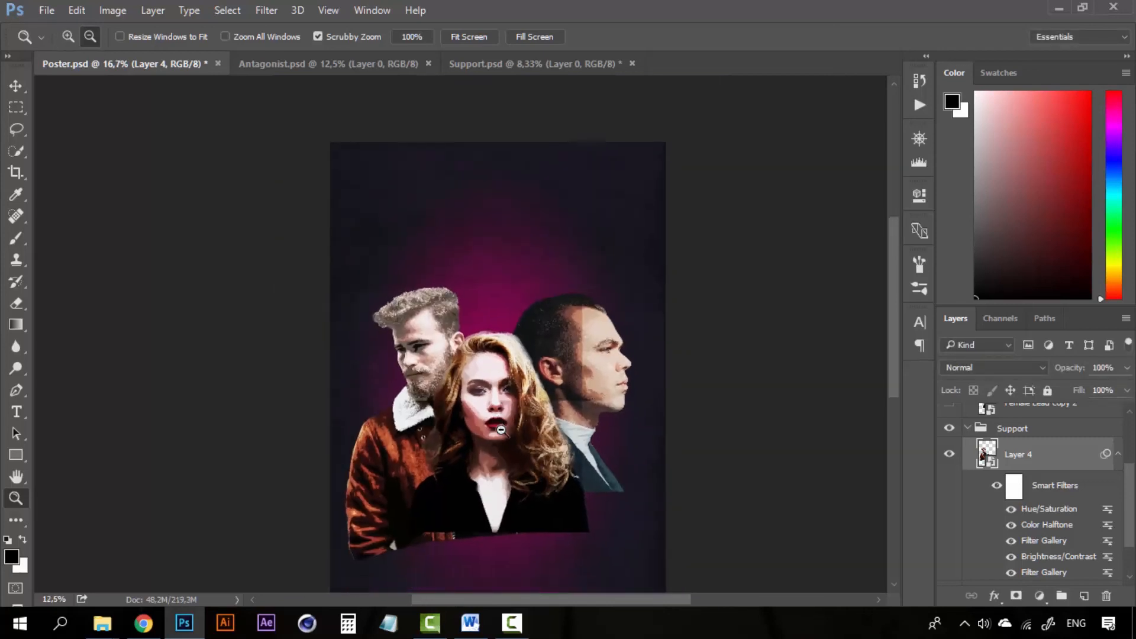
left_click(501, 430, "alt")
left_click(467, 368)
left_click(467, 368)
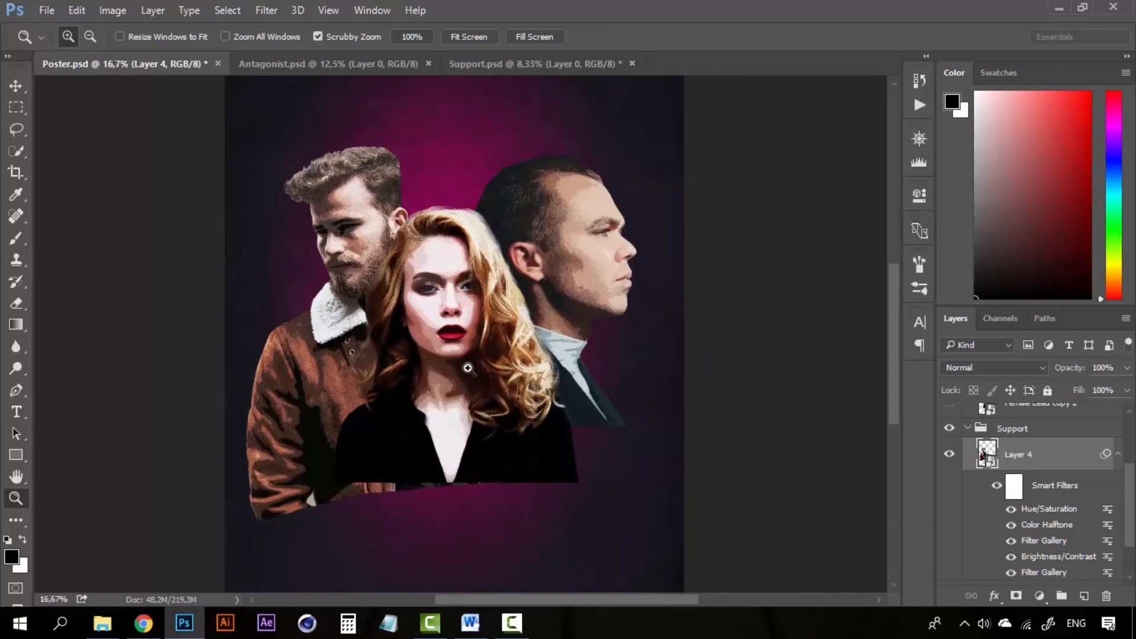
- Show the Male Lead group and place a duplicate of the Female Lead layer inside it above Layer 5
left_click(971, 432)
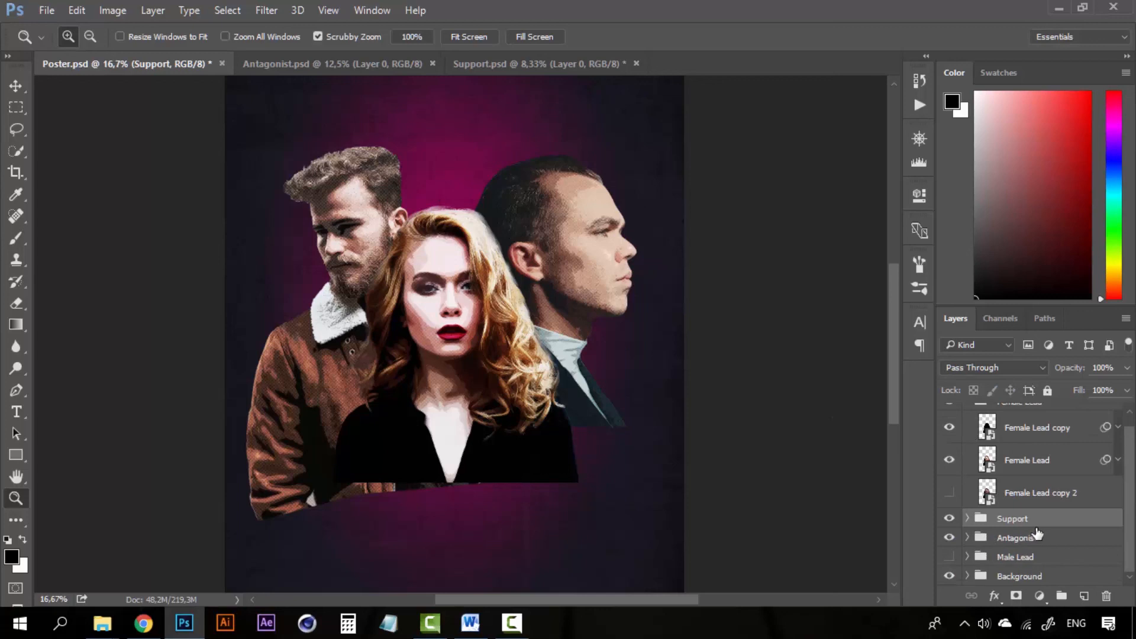
scroll(1035, 532, "up", 1)
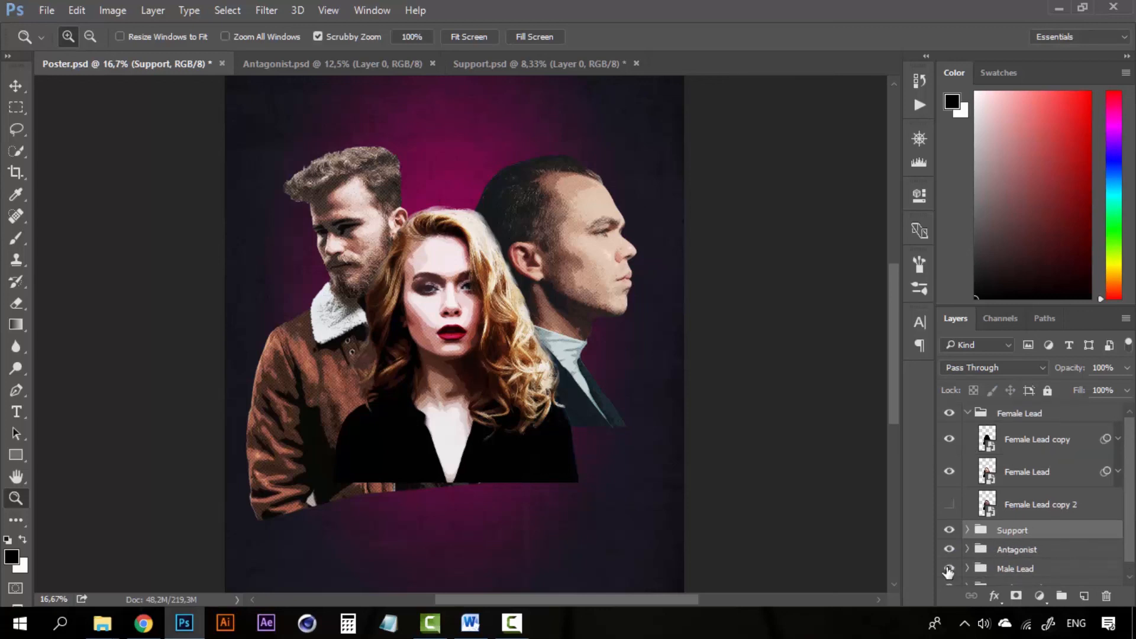
left_click(967, 569)
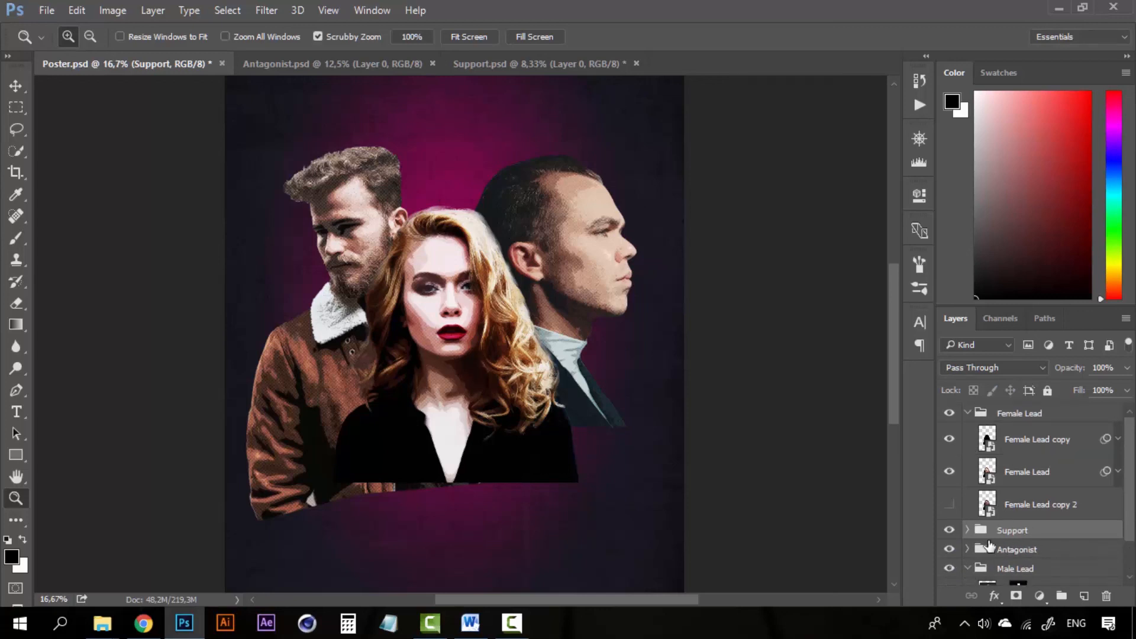
left_click(1031, 473)
key("ctrl+j")
left_click_drag(1033, 476, 1032, 541)
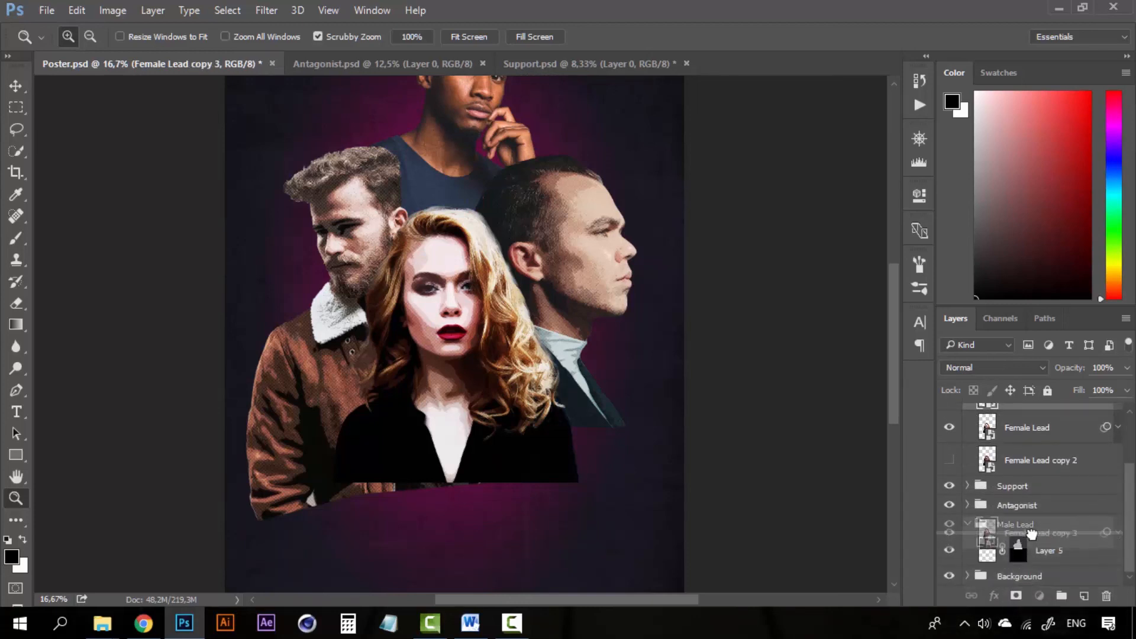
- Convert the masked Layer 5 in the Male Lead group to a smart object
left_click(1067, 558)
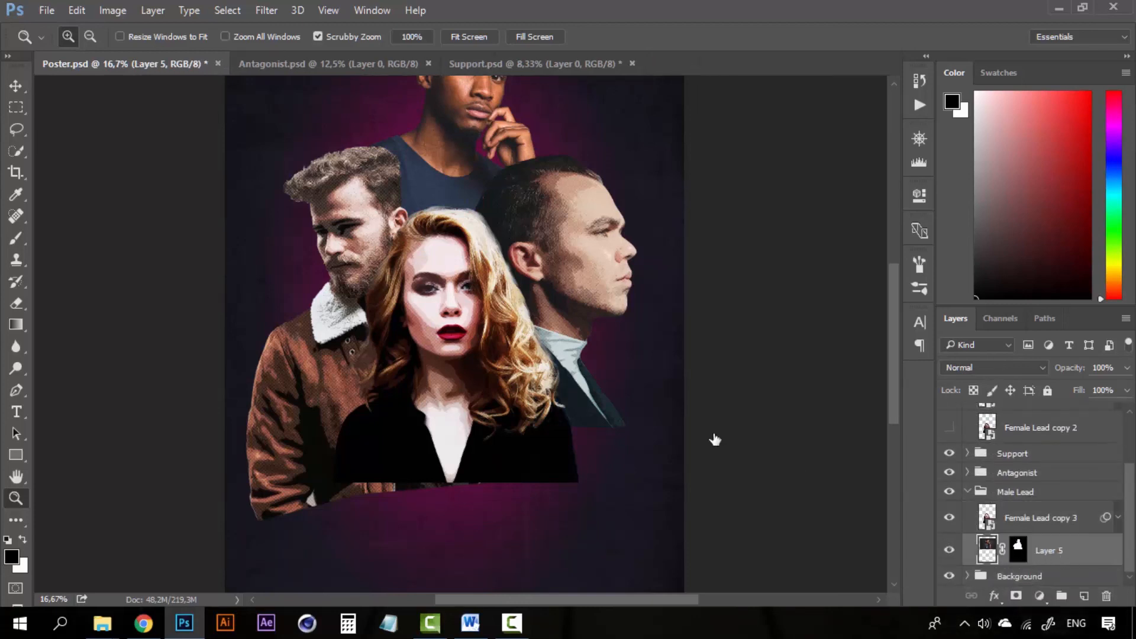
right_click(1065, 556)
left_click(897, 232)
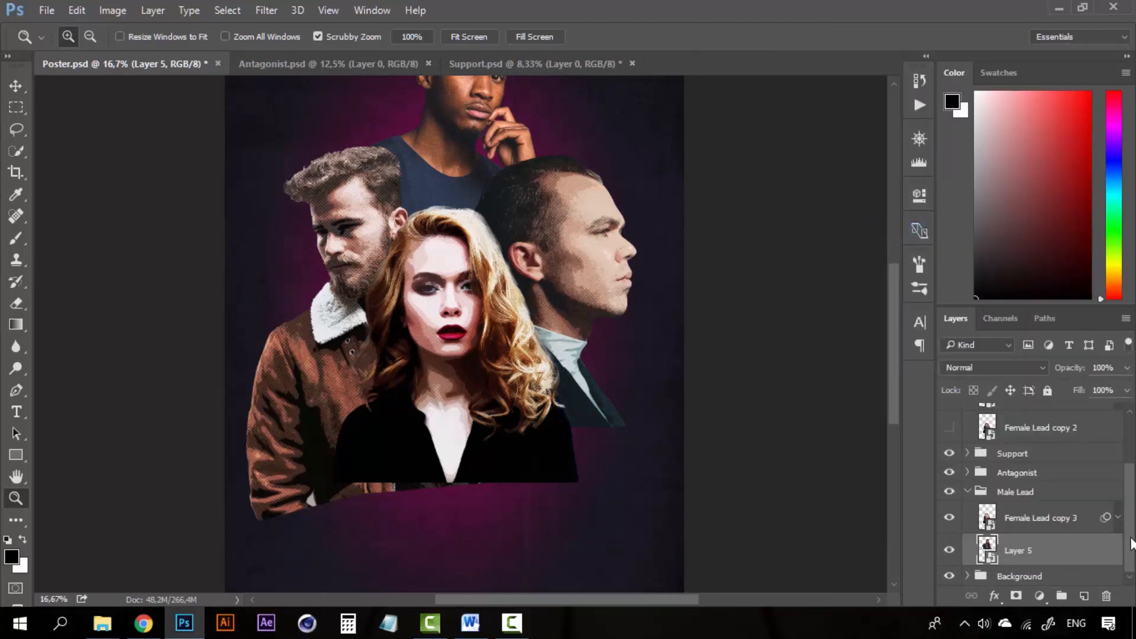
- Move the smart filter stack from Female Lead copy 3 onto the Male Lead group's Layer 5 and delete Female Lead copy 3
left_click(1118, 518)
scroll(1065, 550, "down", 2)
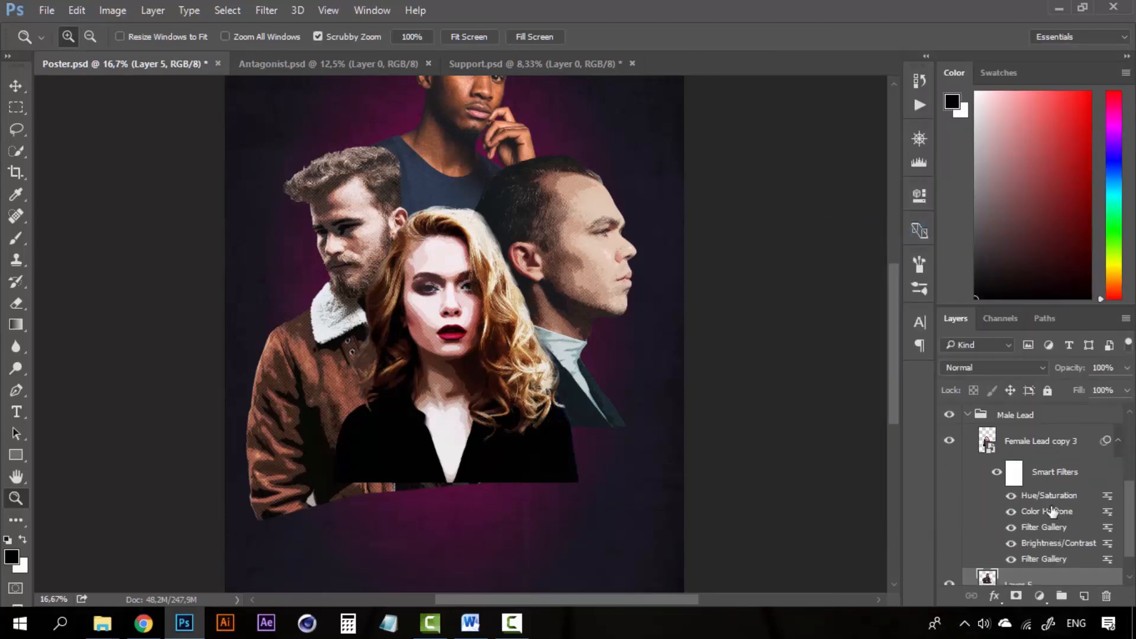
scroll(1033, 514, "down", 1)
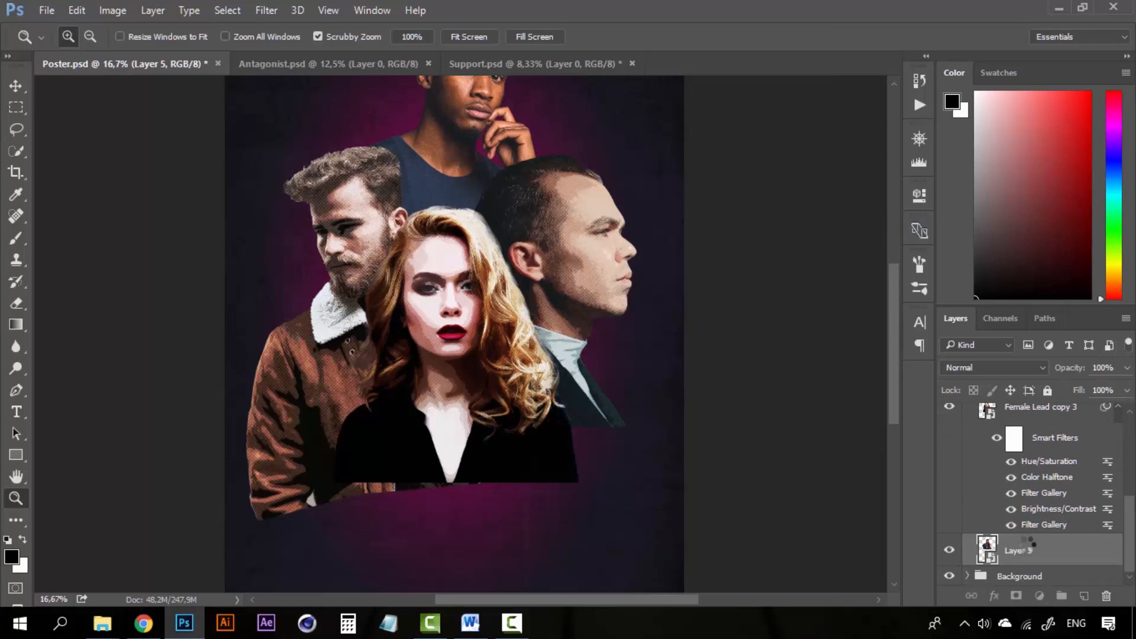
left_click_drag(1031, 543, 1030, 544)
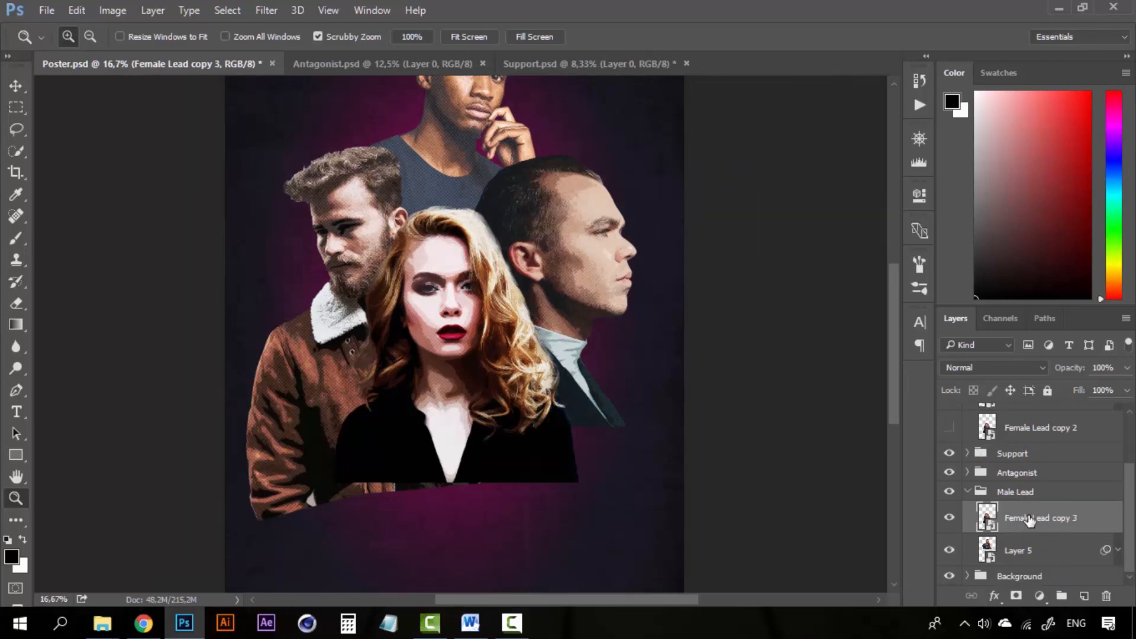
key("Delete")
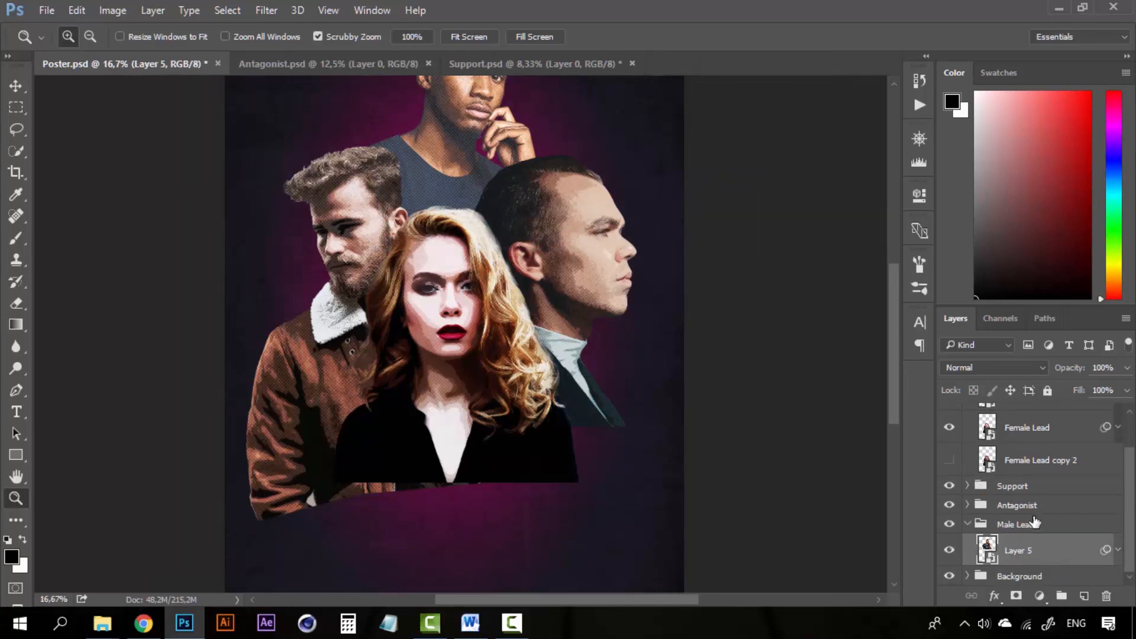
- Set the Brightness/Contrast smart filter on the Male Lead group's Layer 5 to brightness 20 and contrast 36
left_click(1119, 551)
left_click_drag(547, 240, 574, 350)
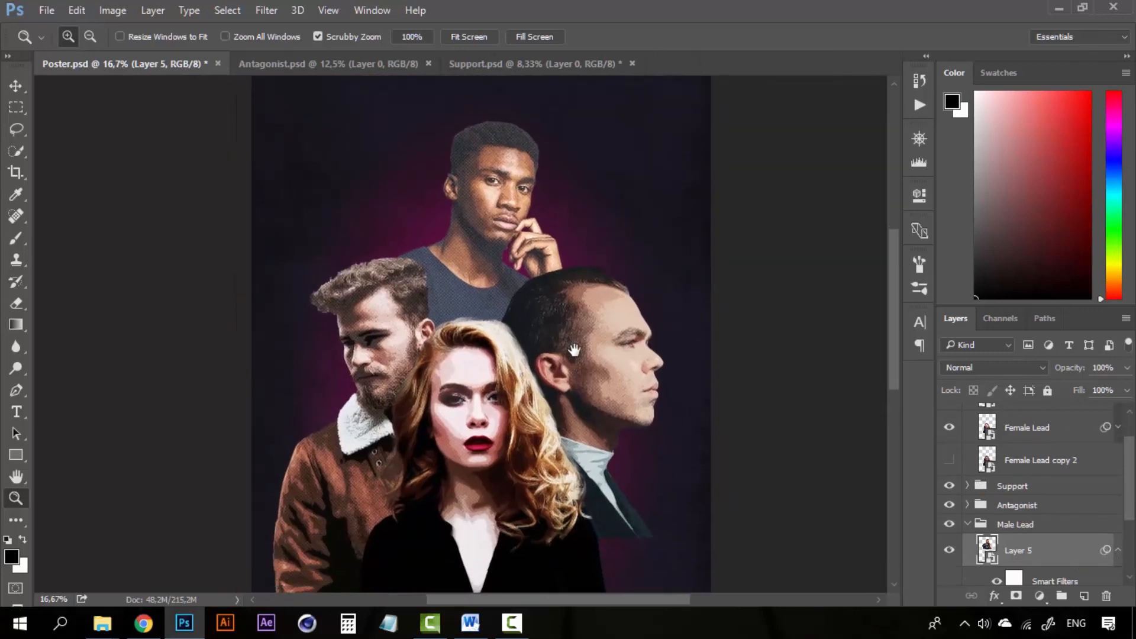
scroll(1074, 583, "down", 3)
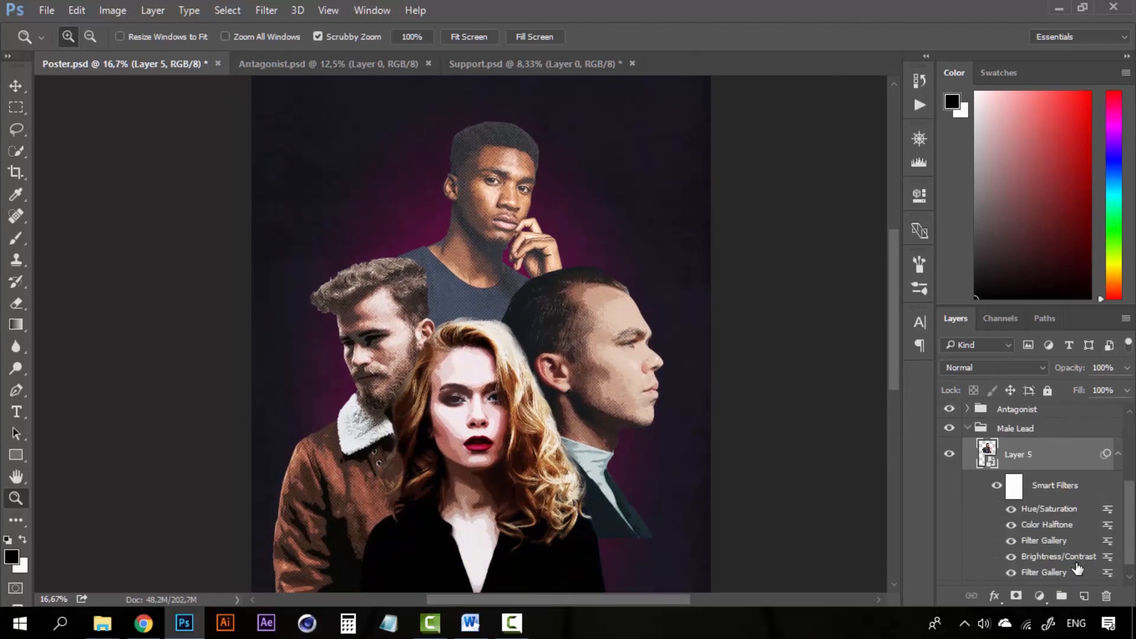
double_click(1081, 563)
left_click(586, 256)
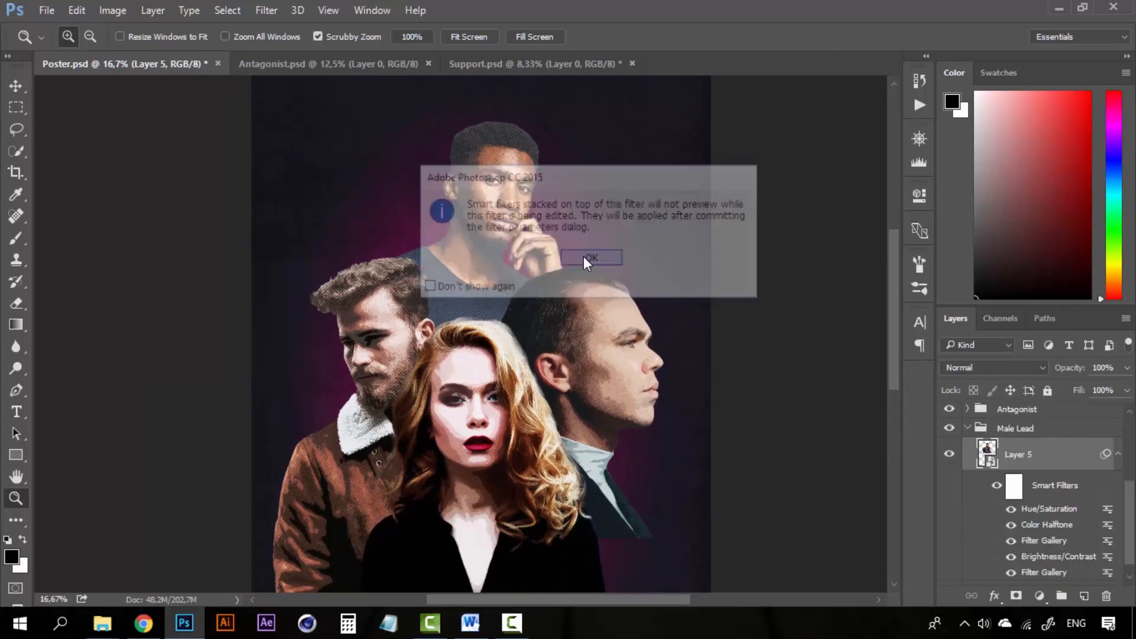
left_click_drag(743, 157, 748, 157)
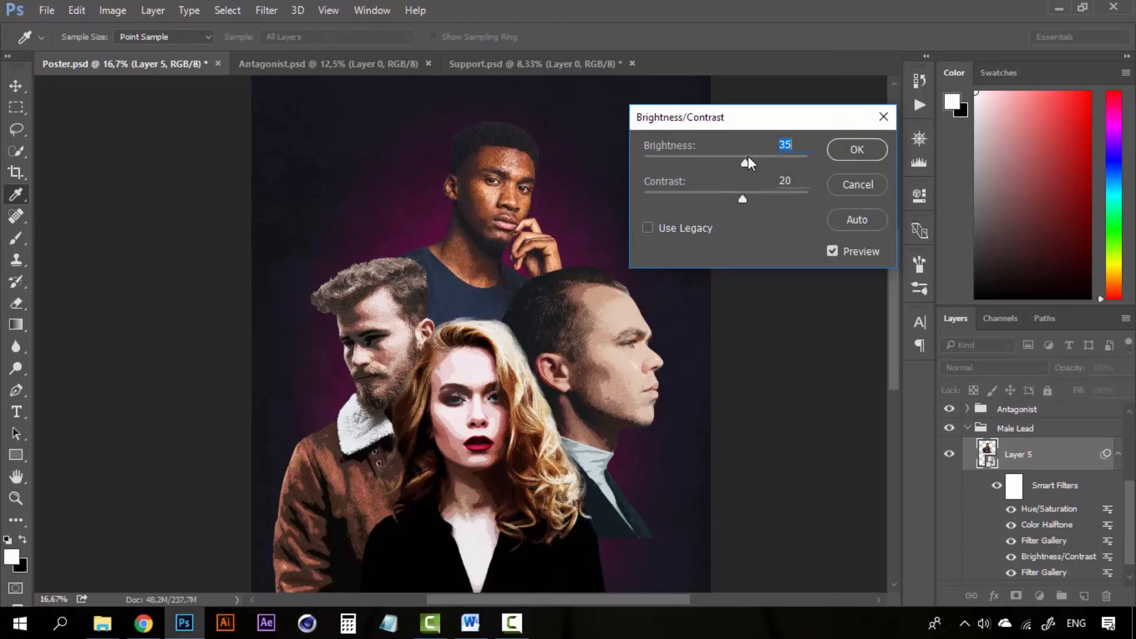
left_click(755, 197)
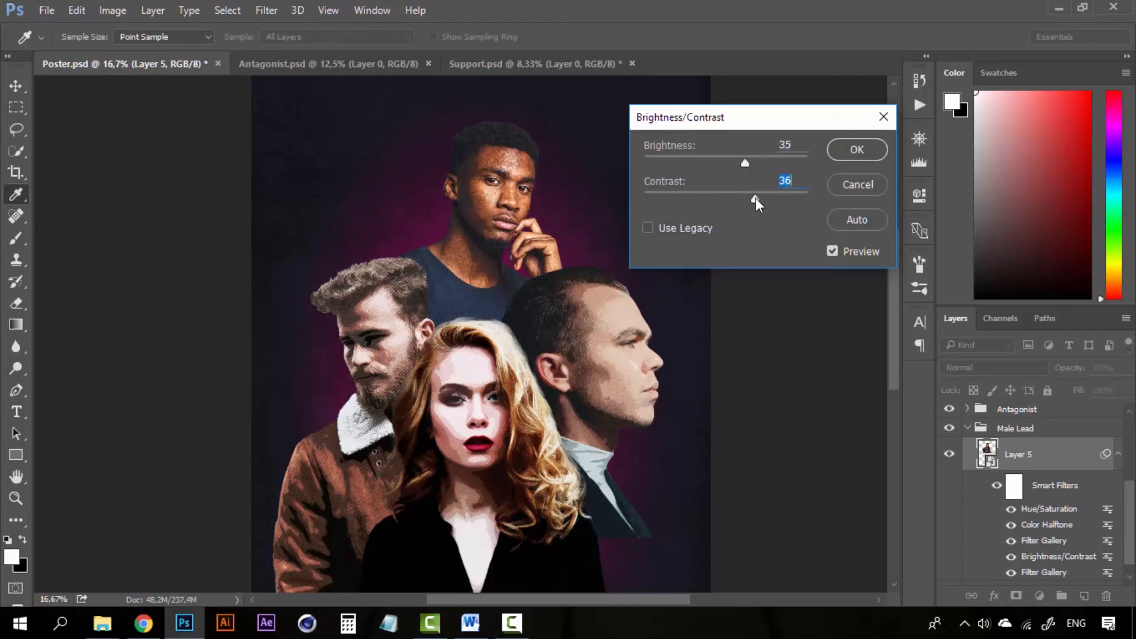
left_click(737, 158)
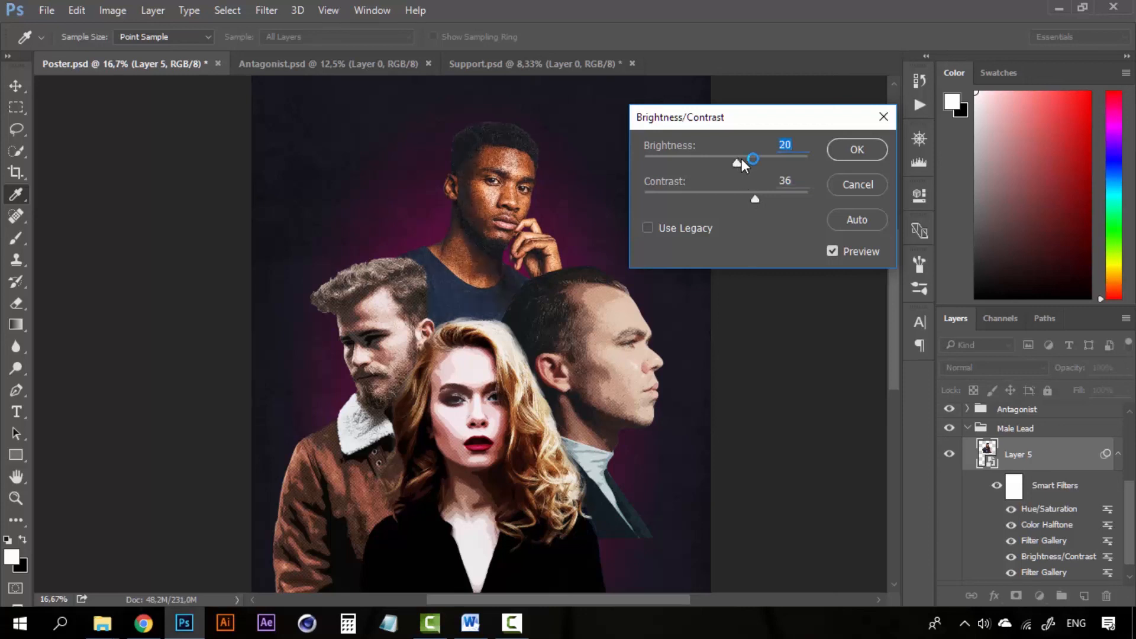
left_click(861, 153)
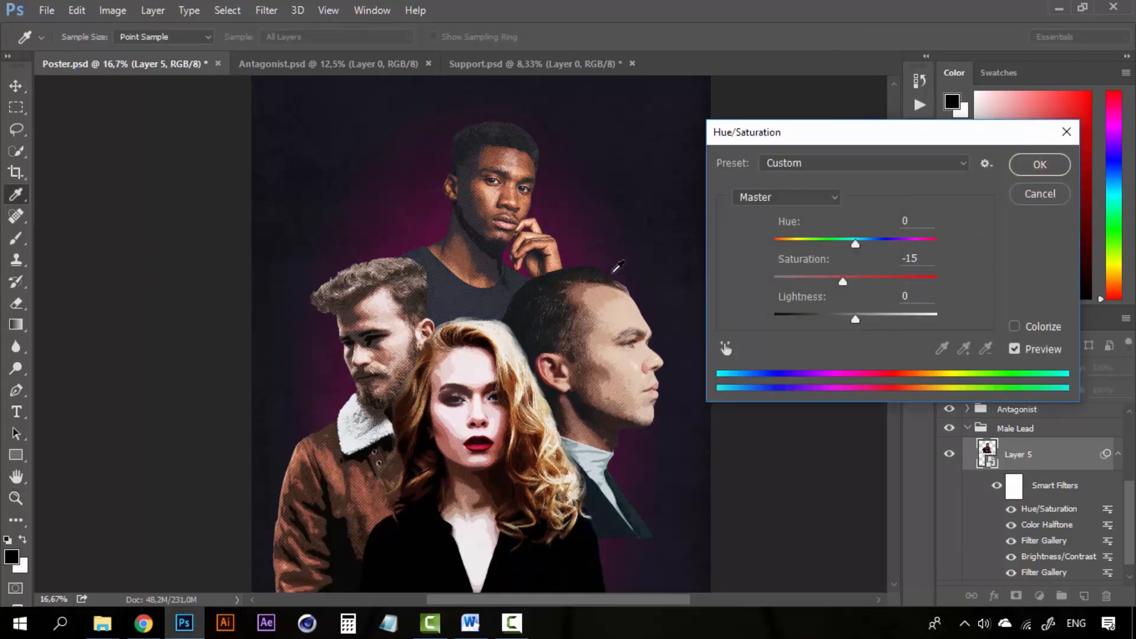
- Lower the saturation to -33 in the Hue/Saturation smart filter of the Male Lead group's Layer 5
left_click_drag(841, 273, 829, 282)
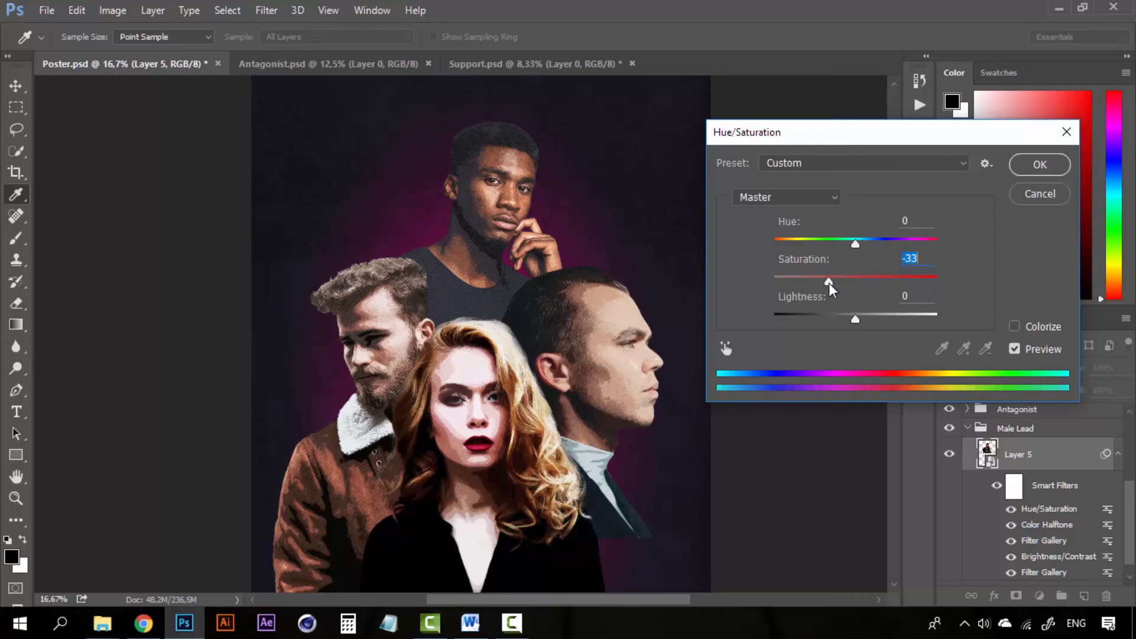
left_click(1037, 168)
key("z")
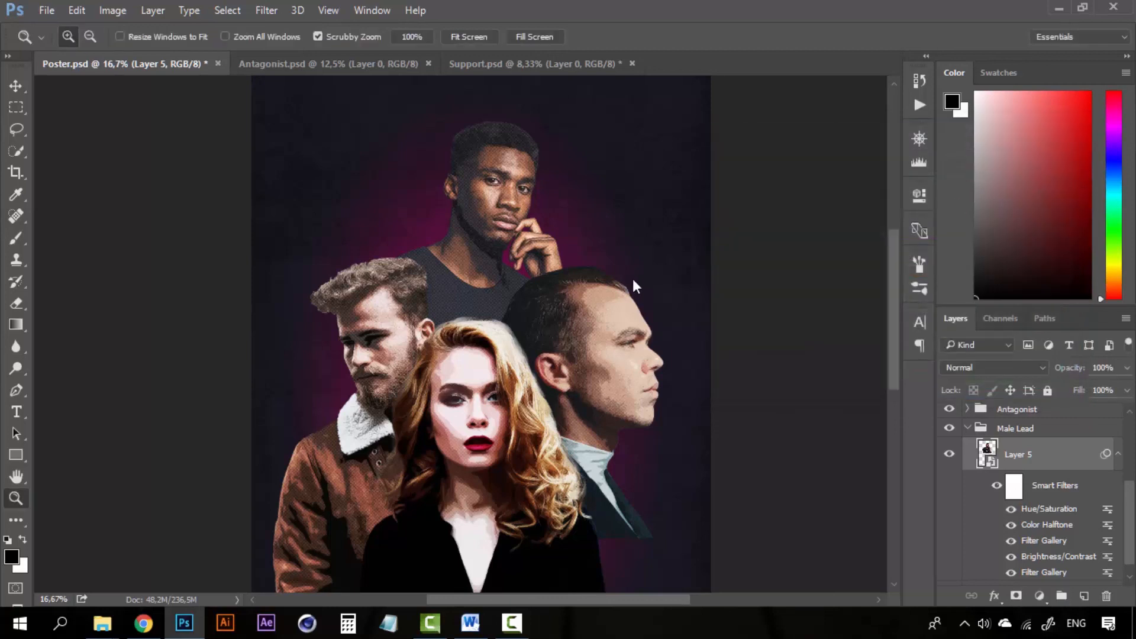
- Collapse Layer 5's smart filter list and the Female Lead, Support and Male Lead groups
left_click(1119, 454)
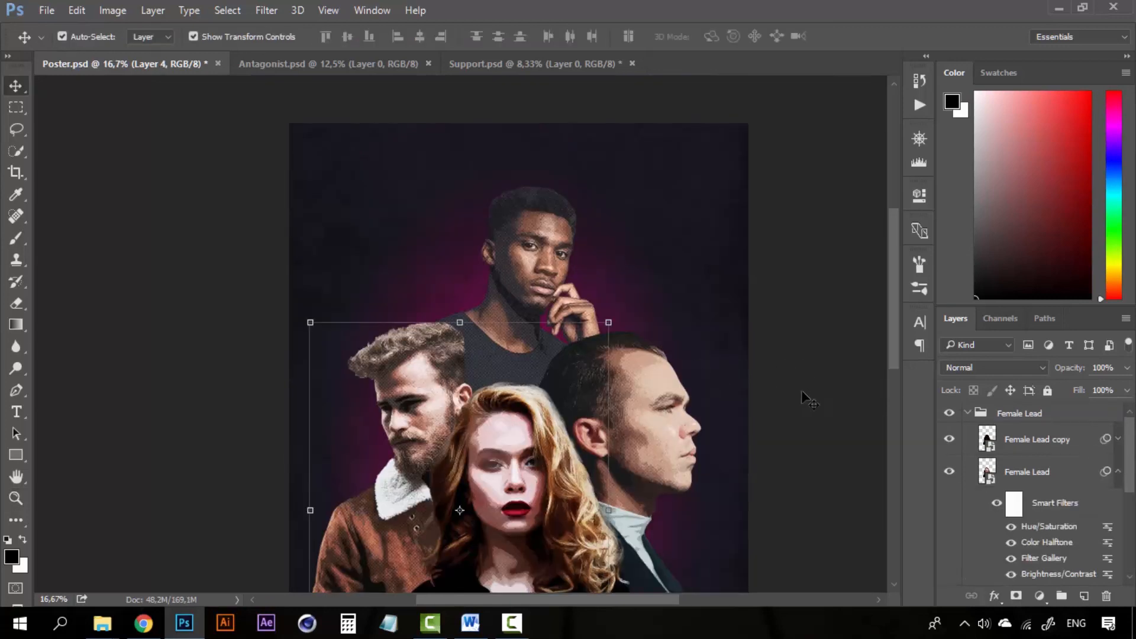
left_click(807, 396)
left_click(968, 414)
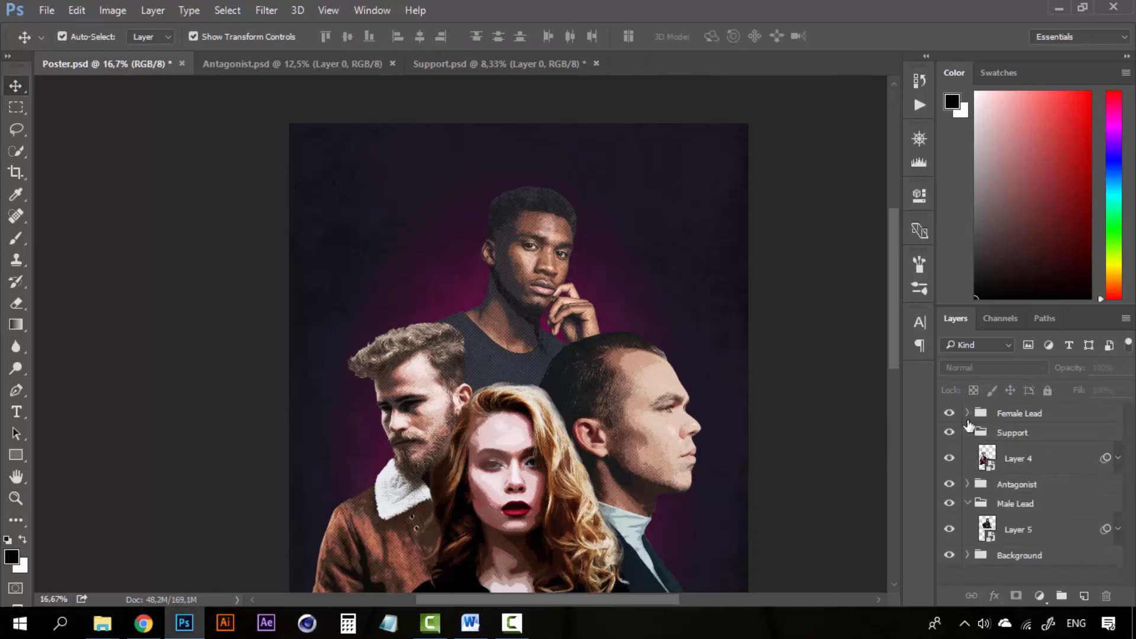
left_click(967, 433)
left_click(965, 473)
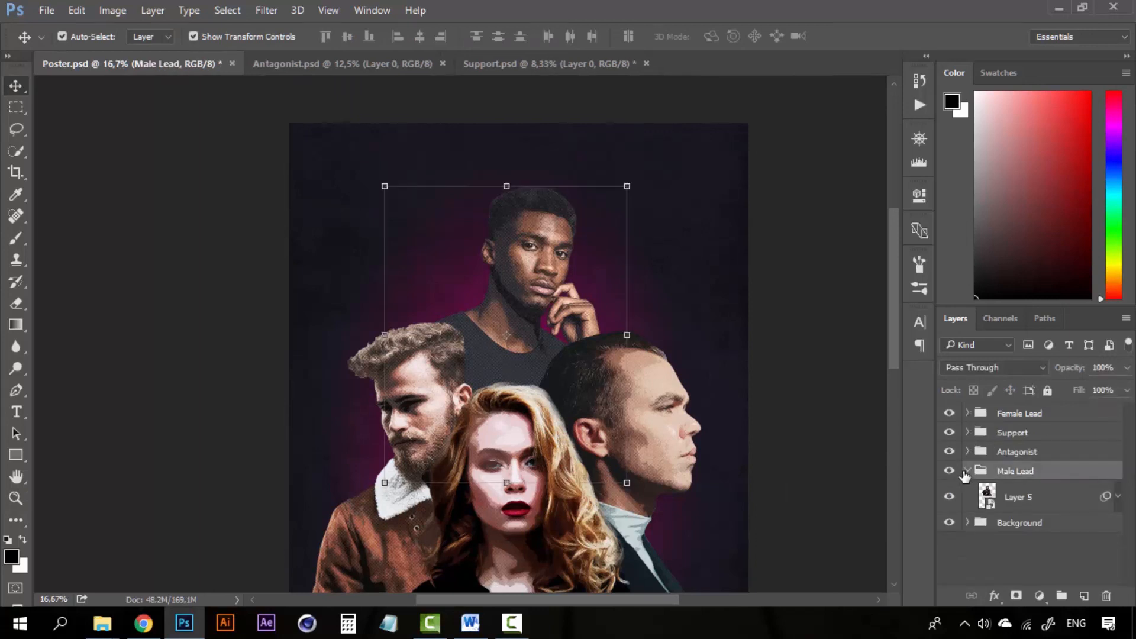
left_click(967, 472)
- Examine the halftone and filter effects on all four characters up close and in the overall poster composition
key("z")
left_click(524, 261)
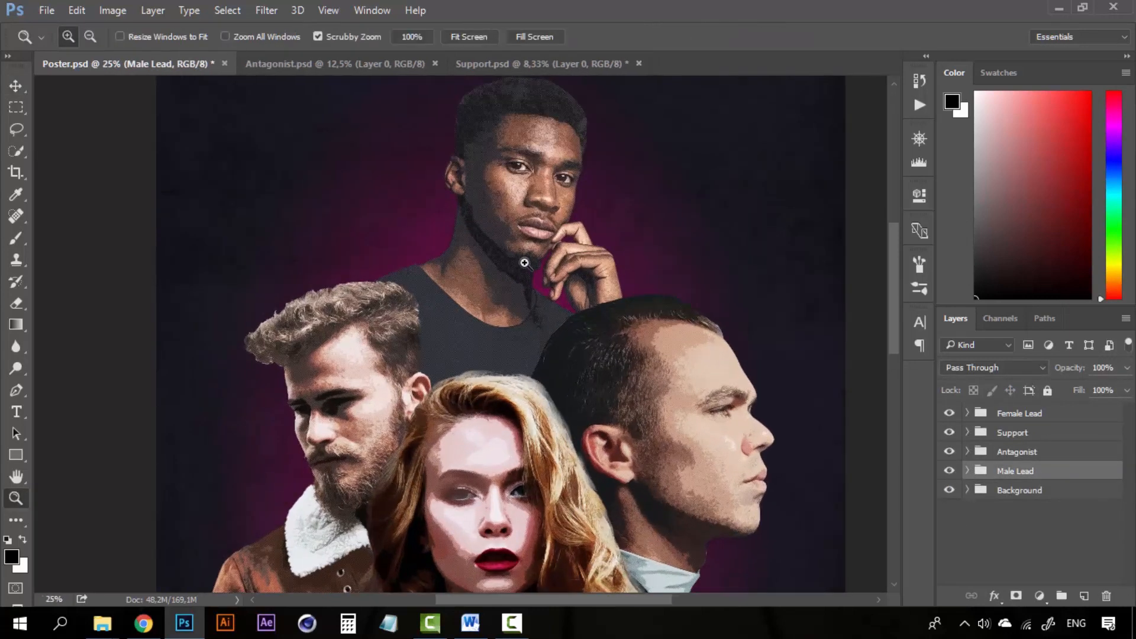
left_click(510, 264)
left_click(492, 398)
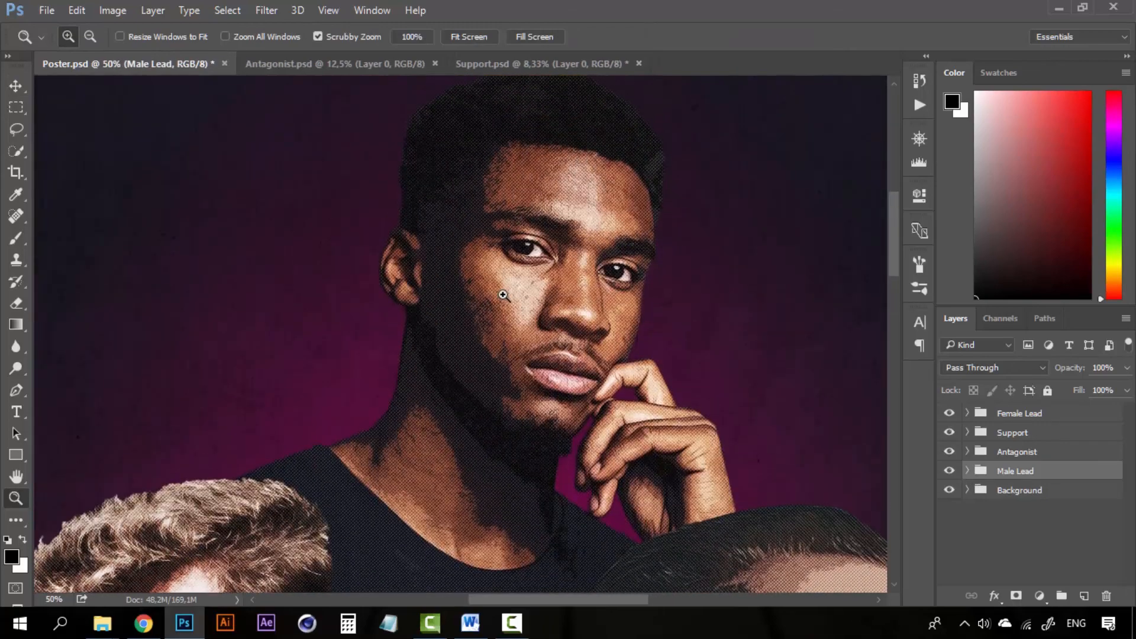
left_click(442, 345)
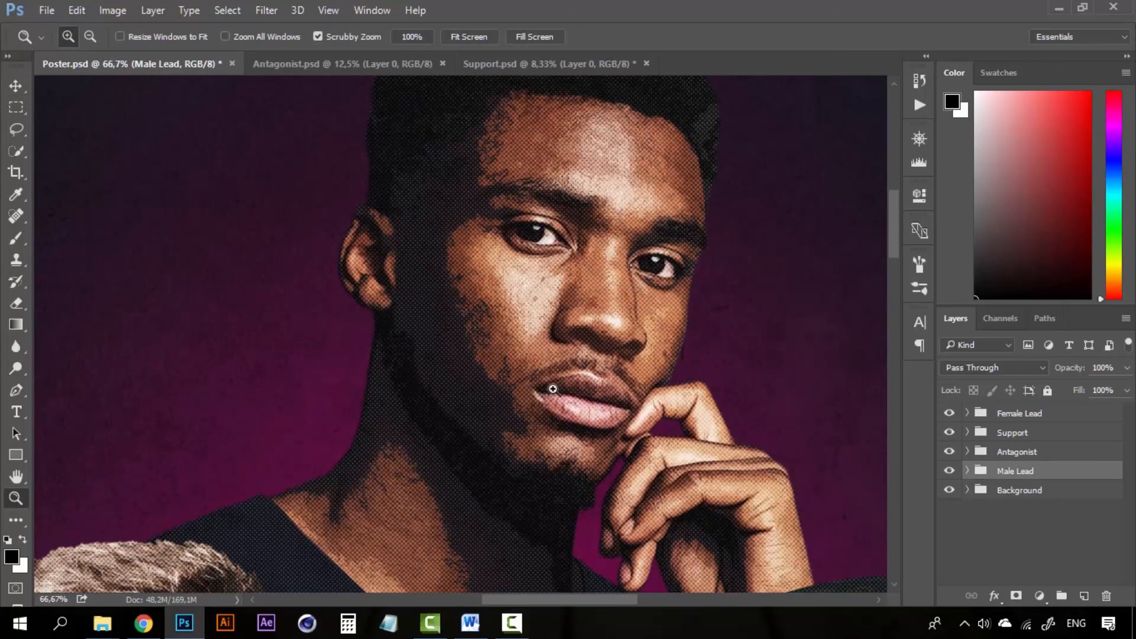
left_click_drag(567, 475, 681, 154)
left_click_drag(510, 378, 653, 257)
left_click_drag(541, 321, 764, 292)
left_click_drag(717, 355, 286, 205)
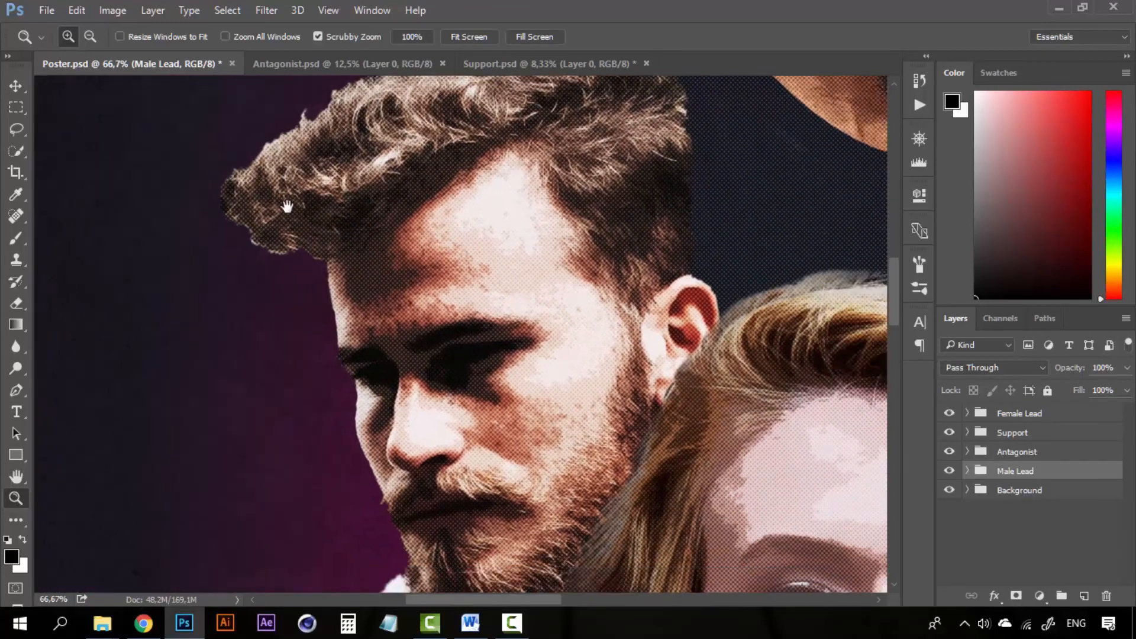
left_click_drag(405, 265, 612, 287)
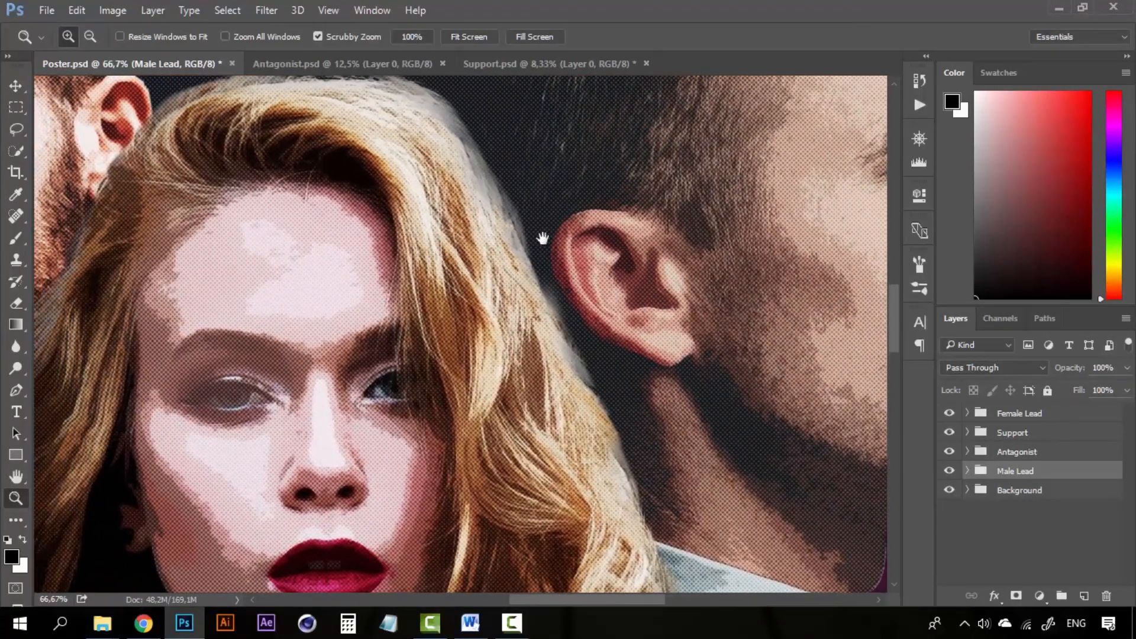
left_click_drag(540, 236, 368, 412)
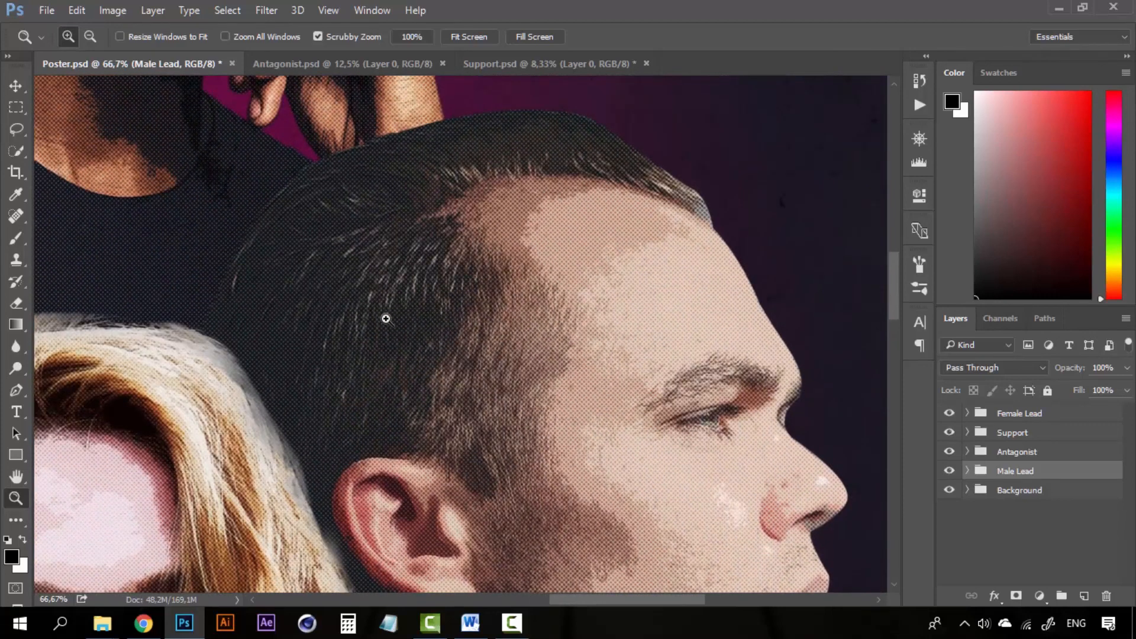
left_click(385, 320, "alt")
left_click(386, 320, "alt")
left_click_drag(314, 306, 489, 336)
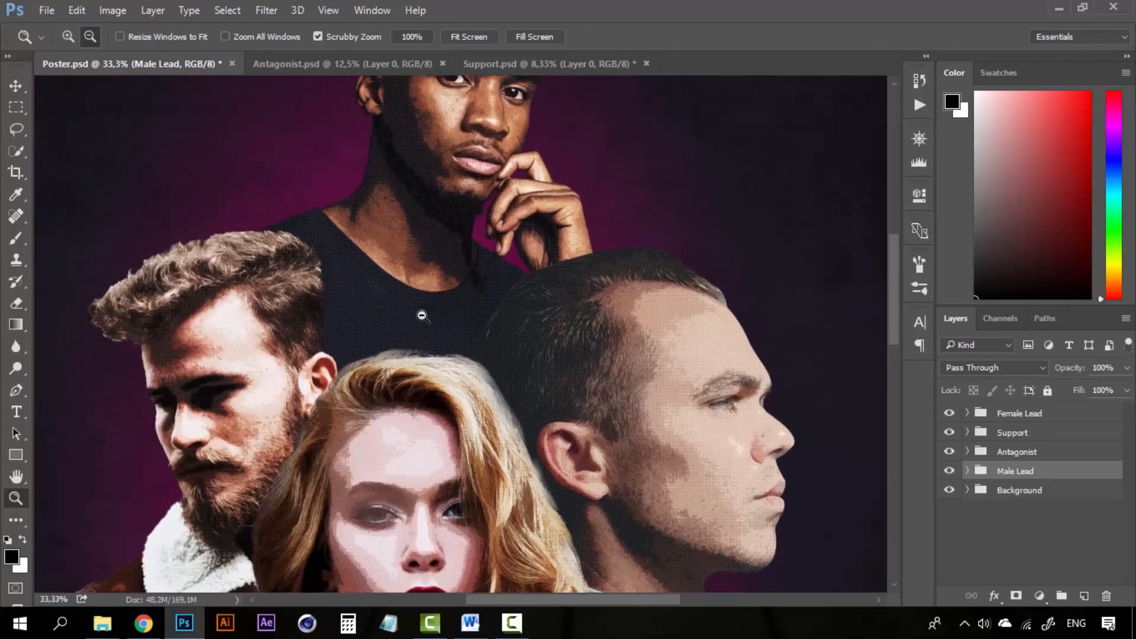
left_click(442, 351, "alt")
left_click(442, 351, "alt")
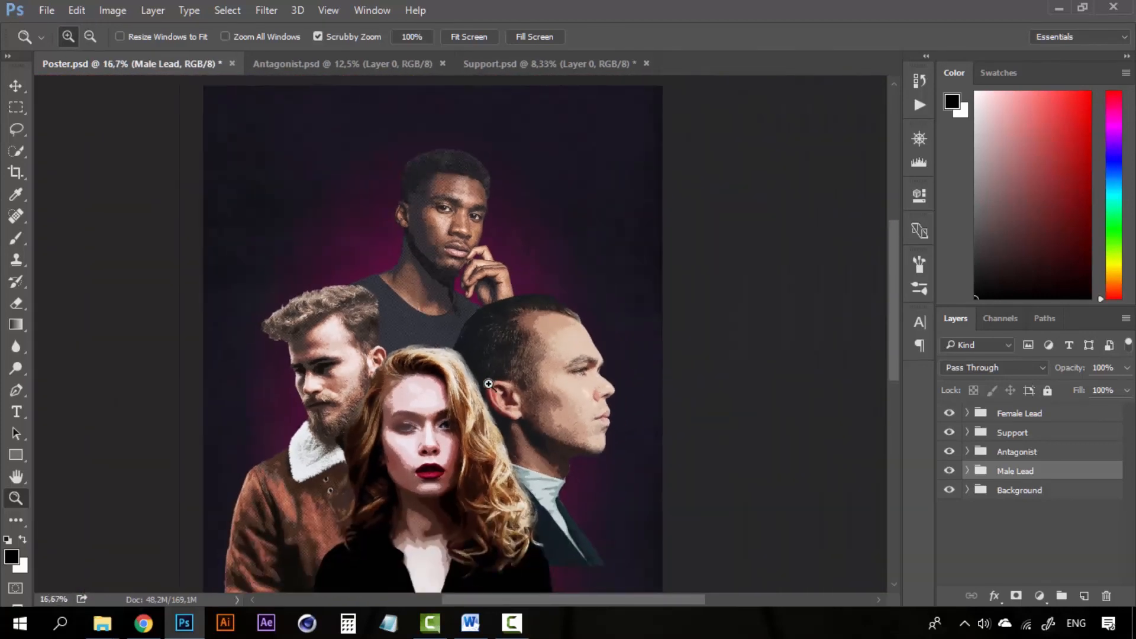
left_click(486, 348)
left_click_drag(454, 345, 551, 259)
left_click_drag(538, 509, 520, 464)
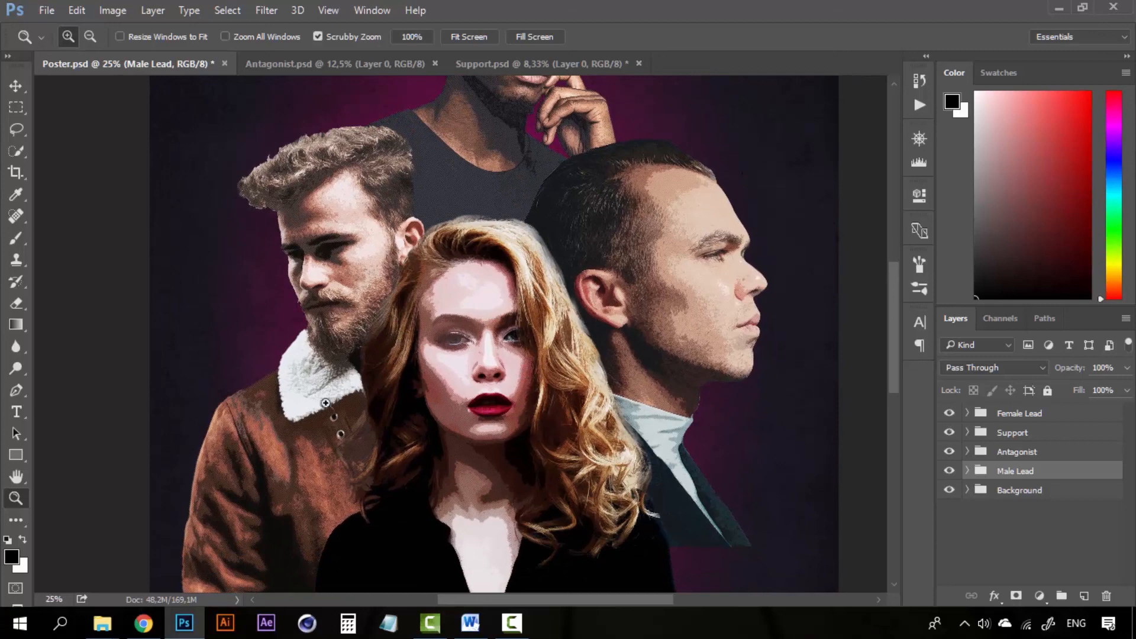
left_click_drag(557, 269, 547, 341)
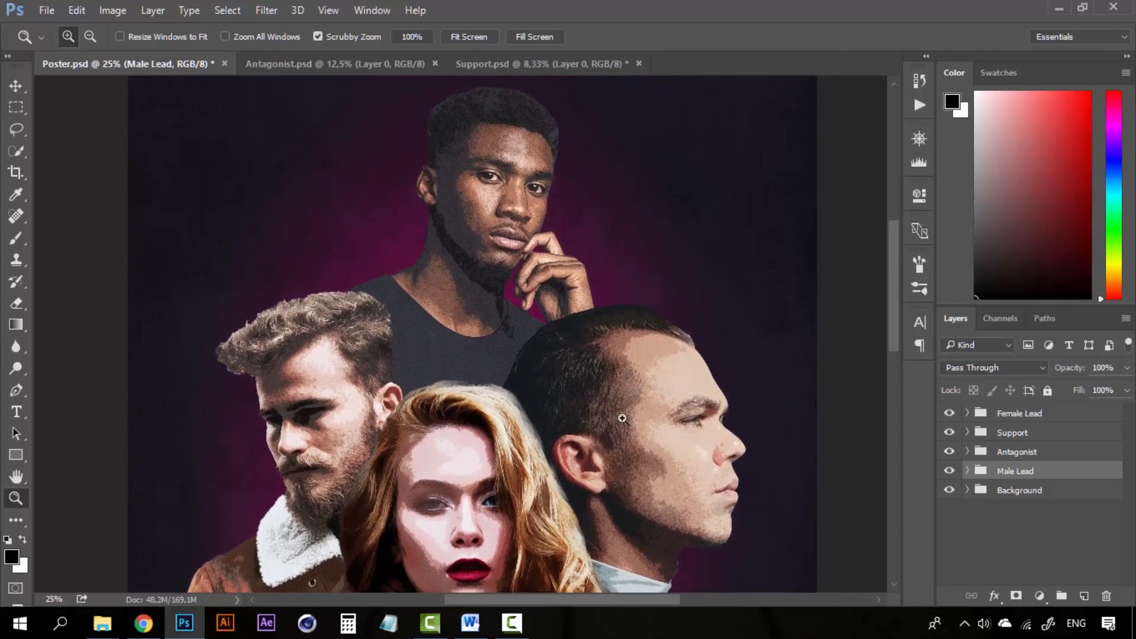
key("ctrl+minus")
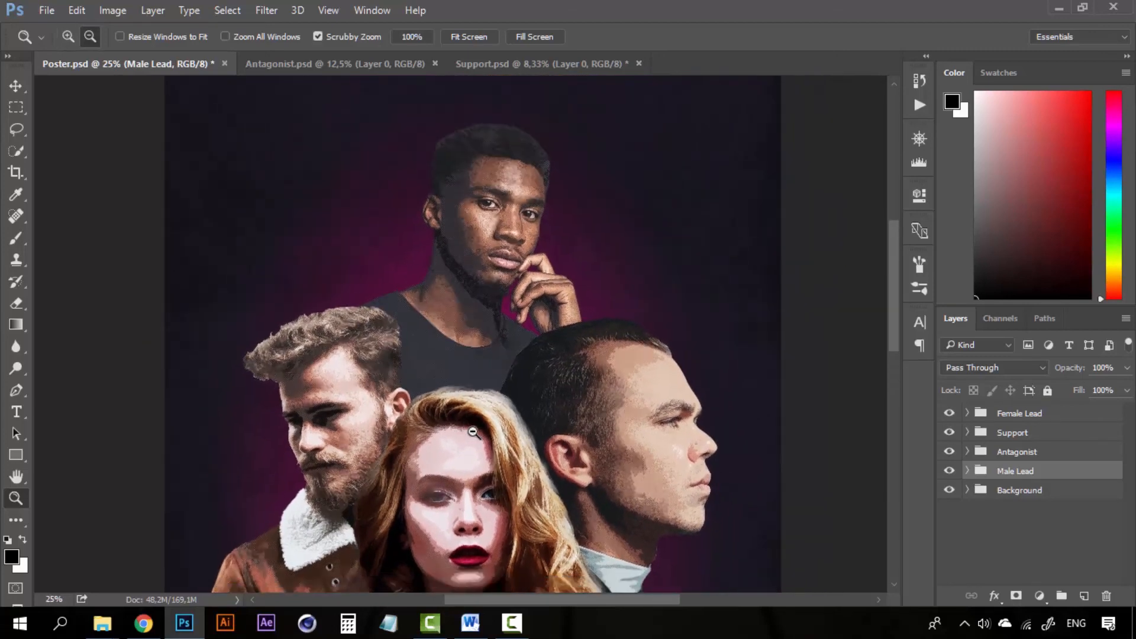